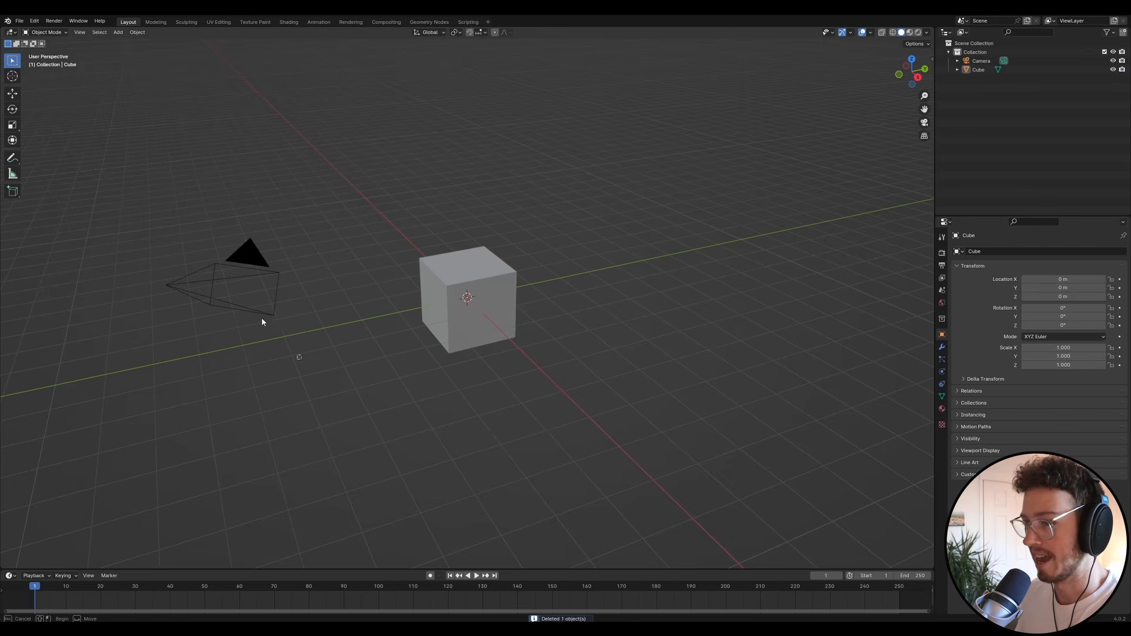
- Delete the camera and the default cube from the scene
left_click(262, 315)
key("Delete")
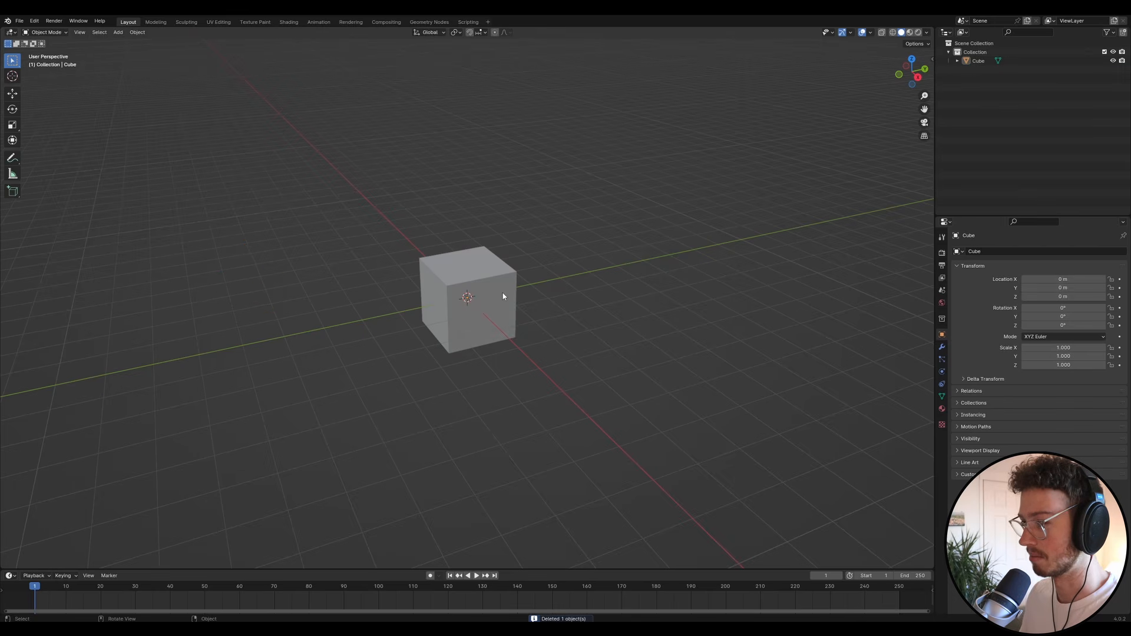
left_click(504, 297)
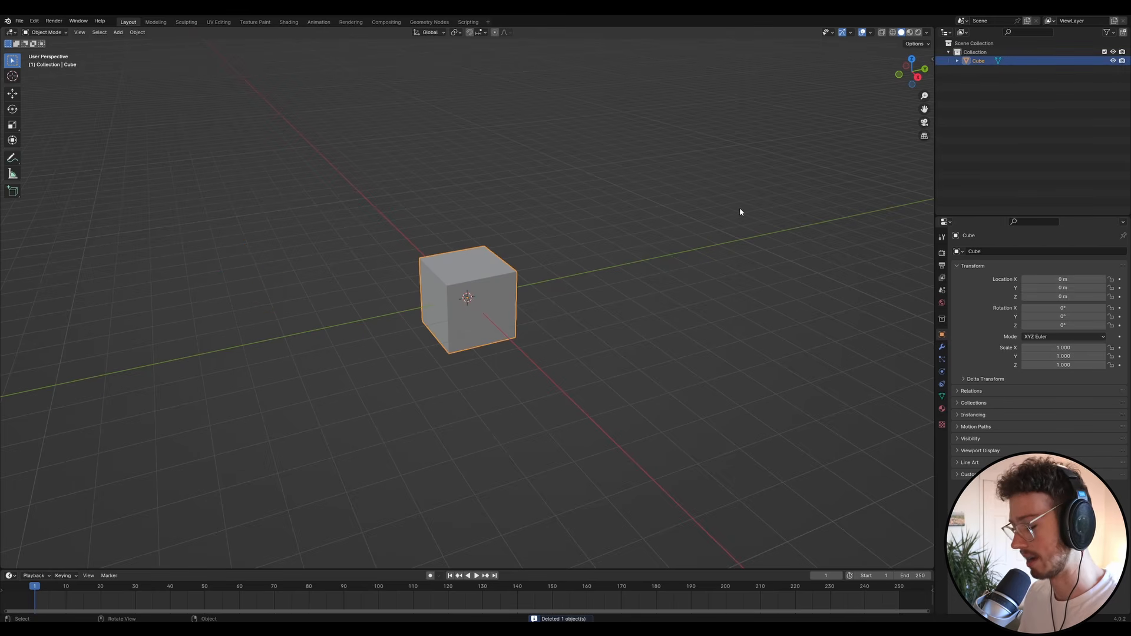
key("Delete")
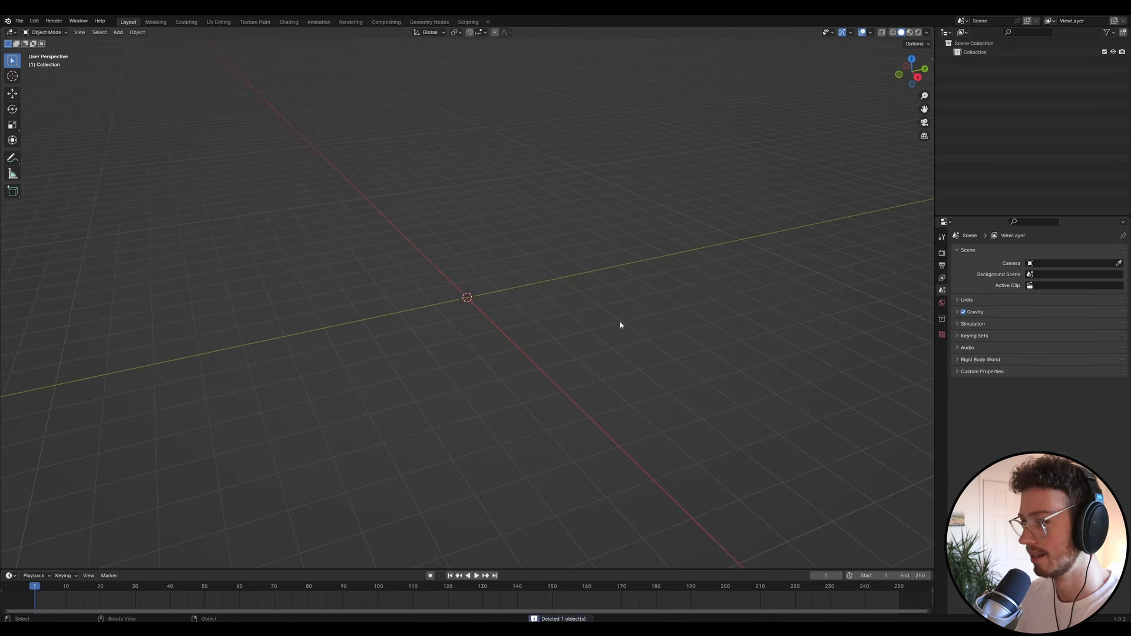
- Undo the last deletion, box-select the restored object and delete it again
left_click_drag(632, 336, 533, 281)
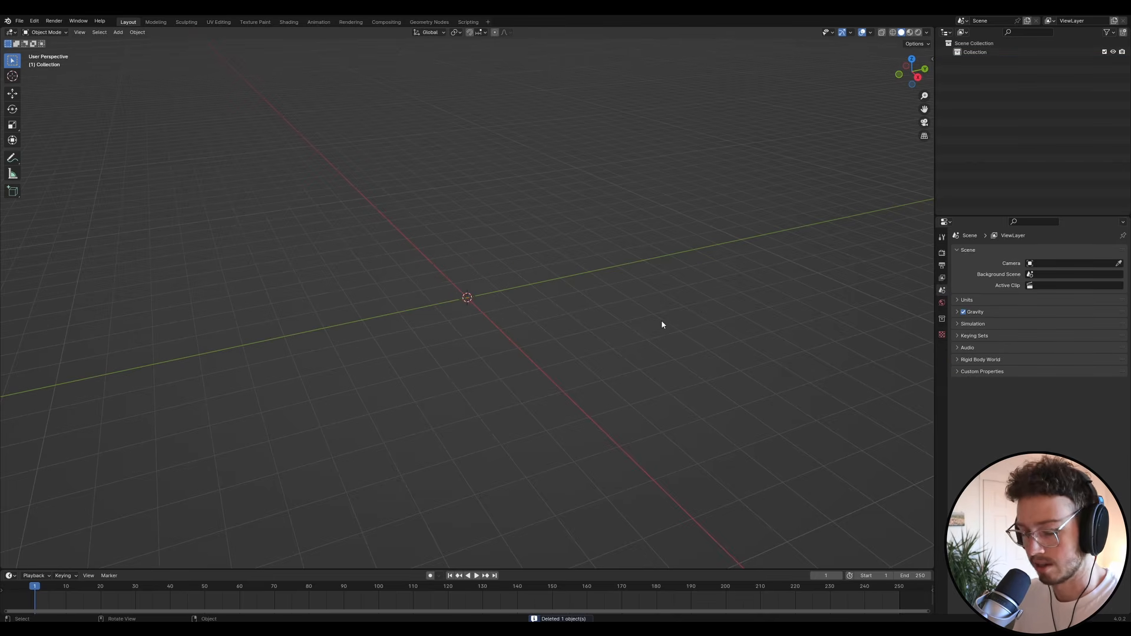
key("ctrl+z")
left_click_drag(653, 388, 412, 215)
key("Delete")
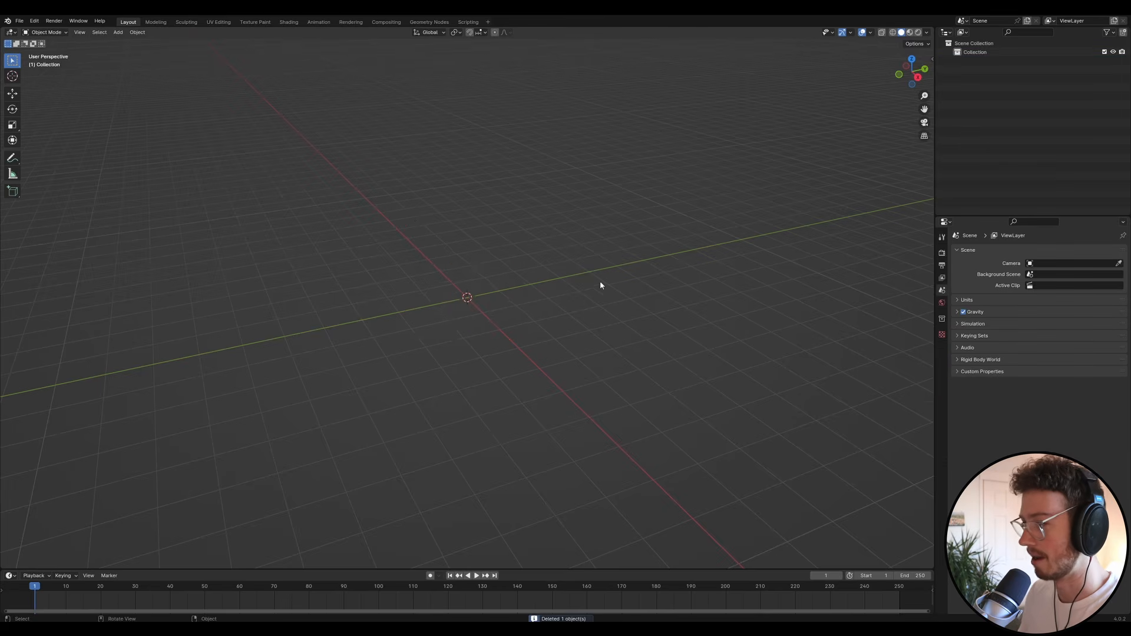
middle_click_drag(531, 303, 522, 271)
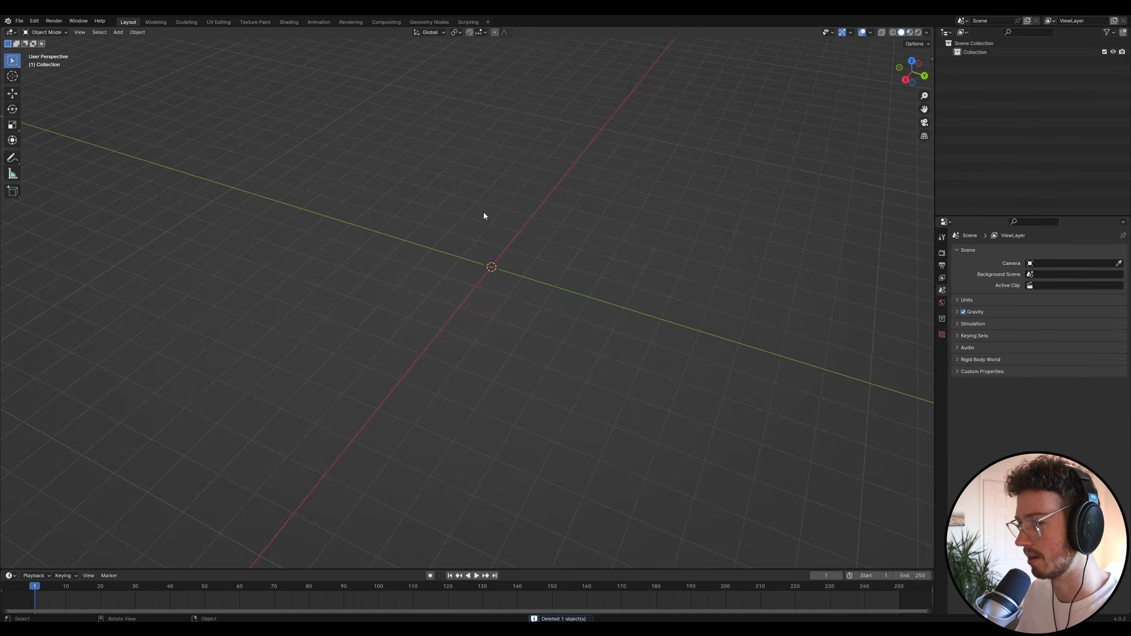
middle_click_drag(485, 214, 588, 320)
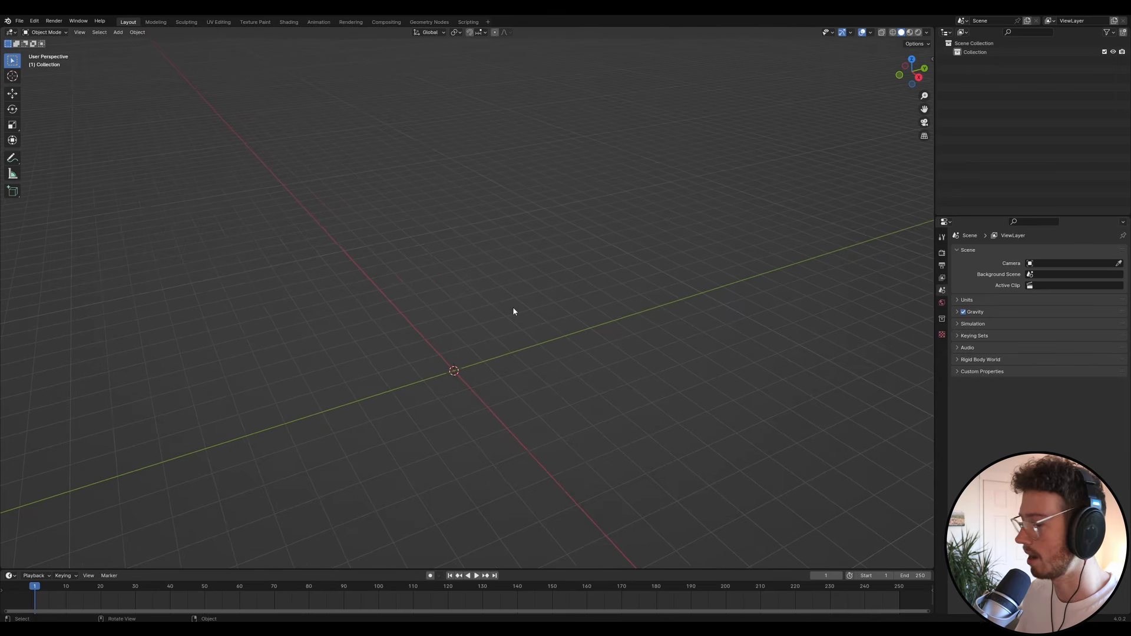
key("shift+a")
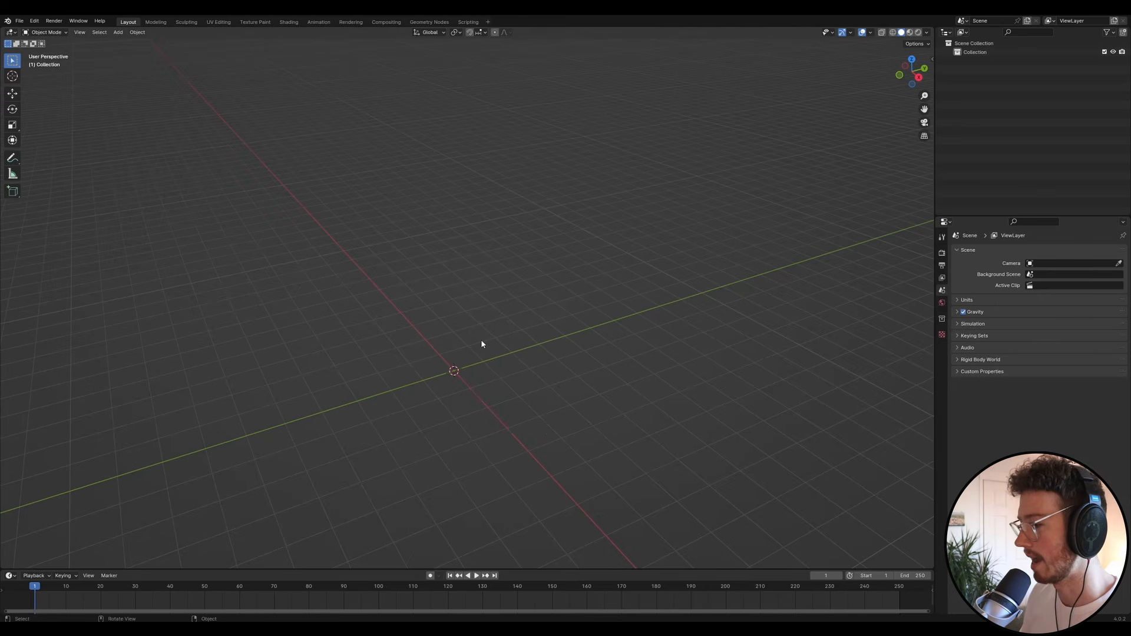
key("shift+a")
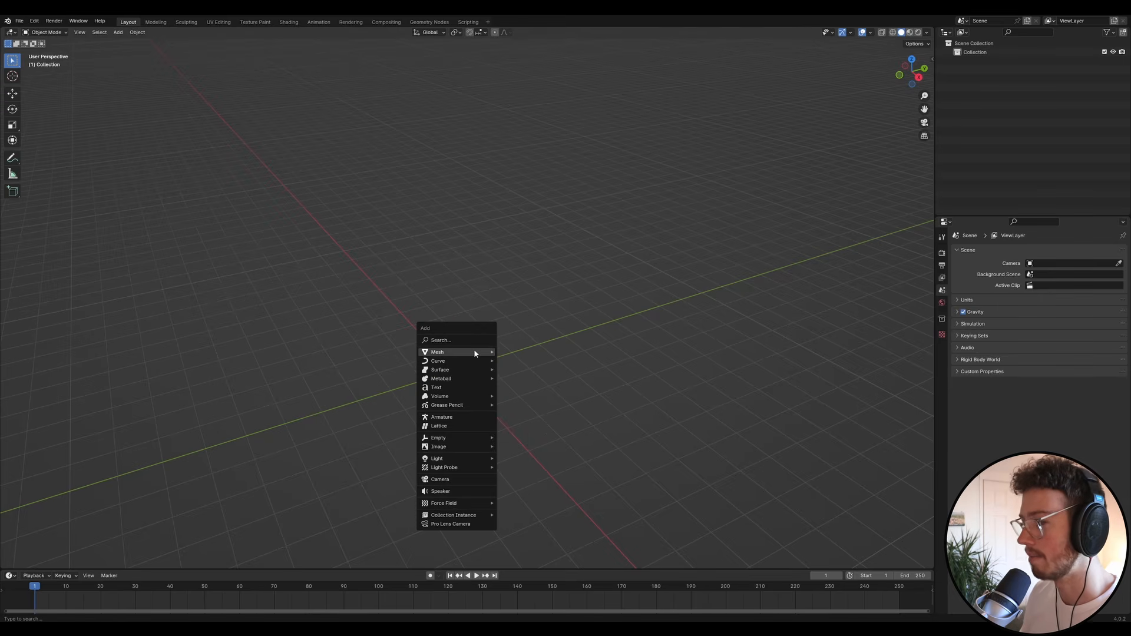
mouse_move(469, 372)
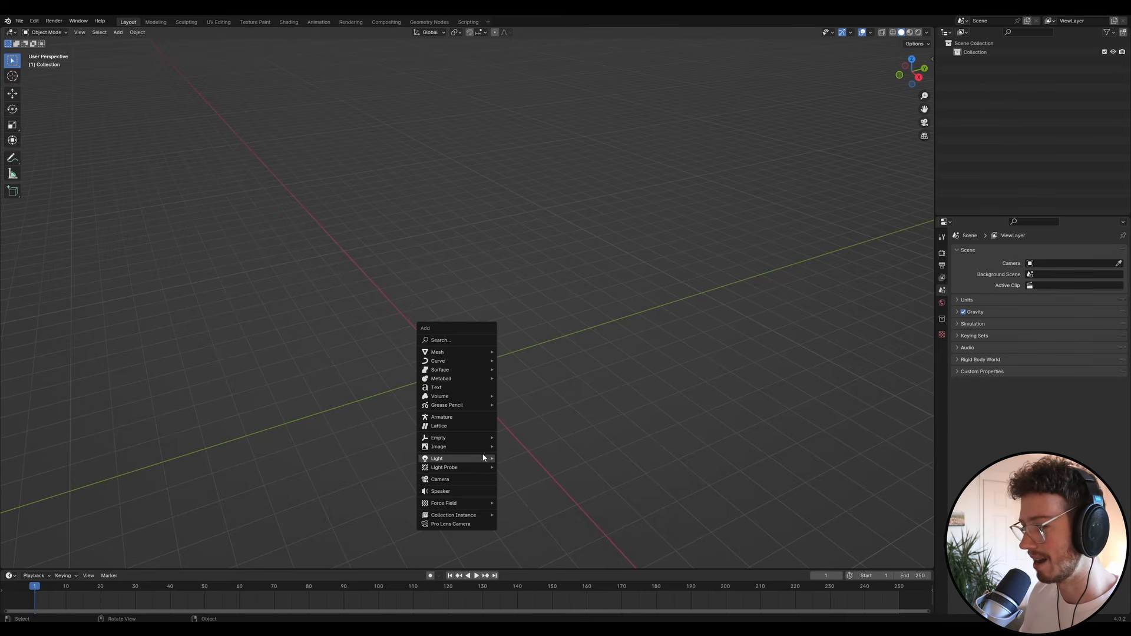
mouse_move(483, 448)
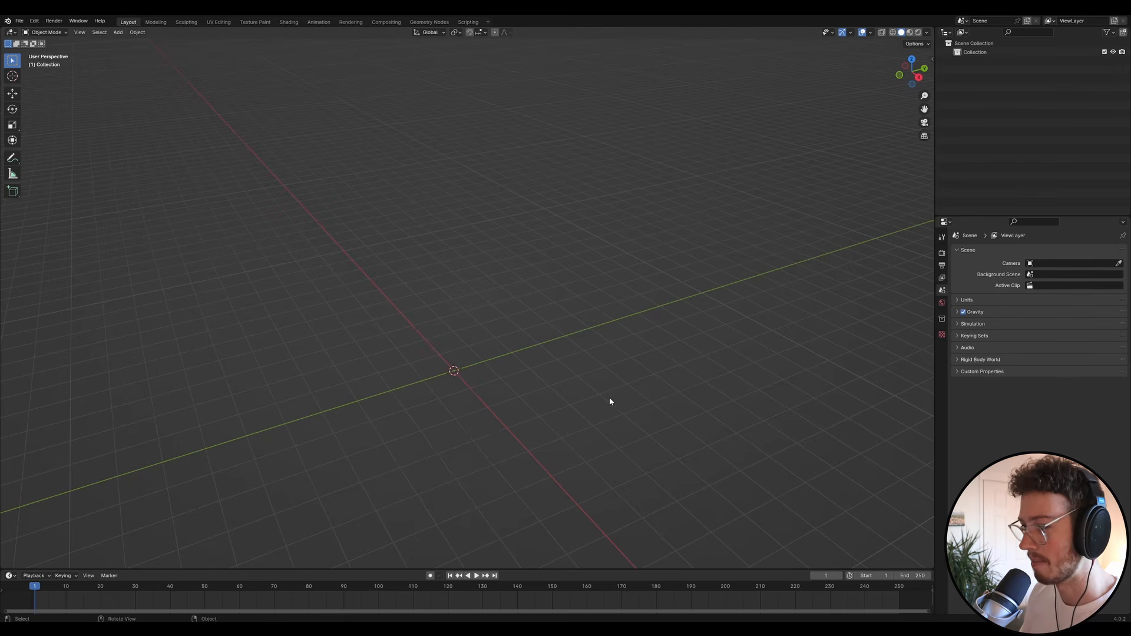
- Add a cube mesh at the world origin and select it in the viewport
key("shift+a")
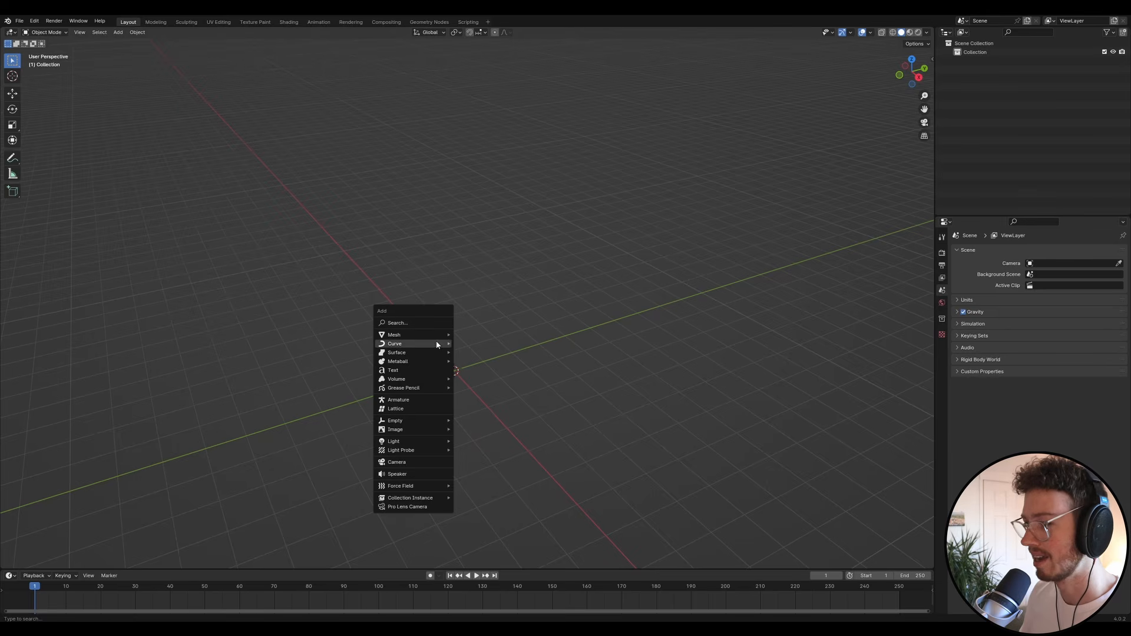
mouse_move(445, 344)
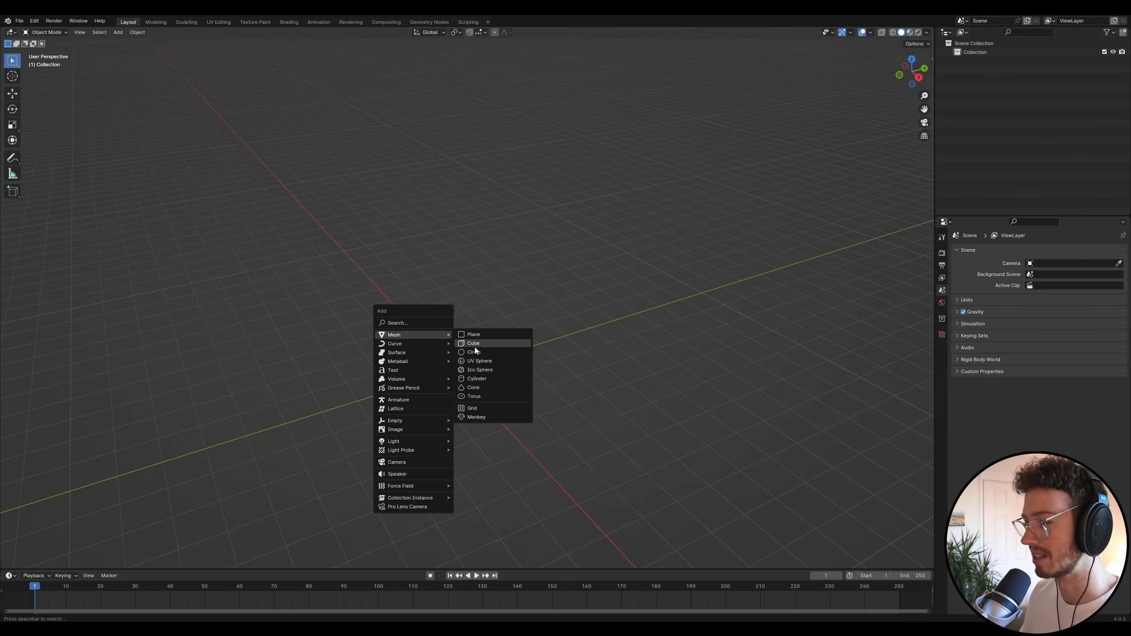
left_click(477, 346)
left_click(587, 337)
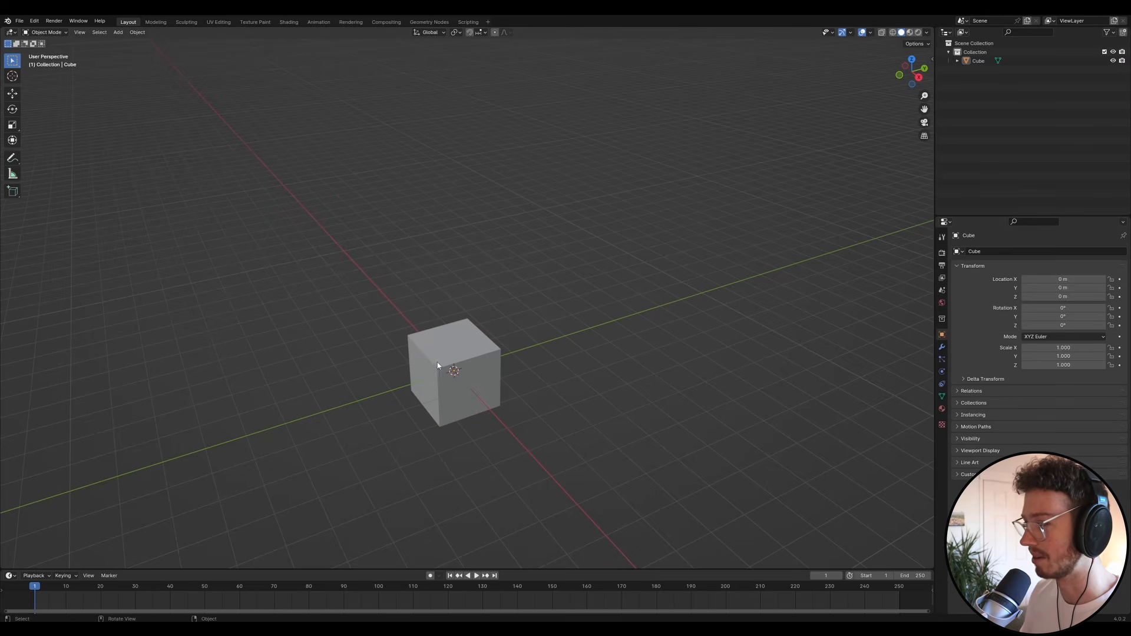
left_click(460, 351)
middle_click_drag(510, 365, 482, 362)
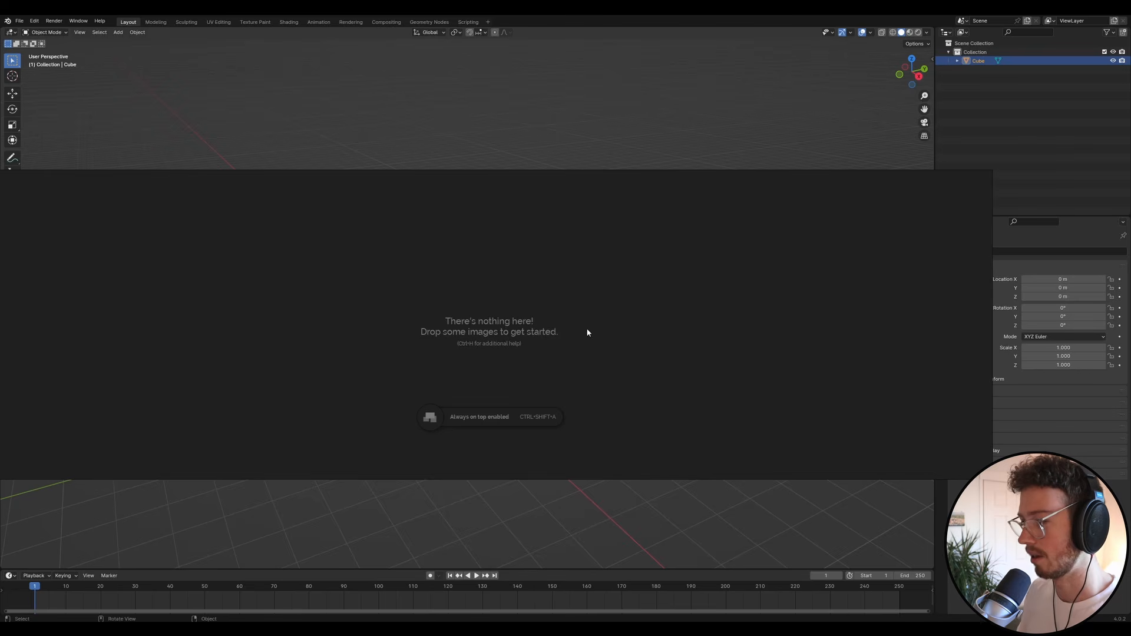
- Switch to the empty PureRef board, then move and narrow its window until the cube is uncovered
right_click(504, 263)
left_click(667, 264)
right_click_drag(496, 256, 541, 175)
right_click_drag(523, 214, 695, 211)
left_click(718, 65)
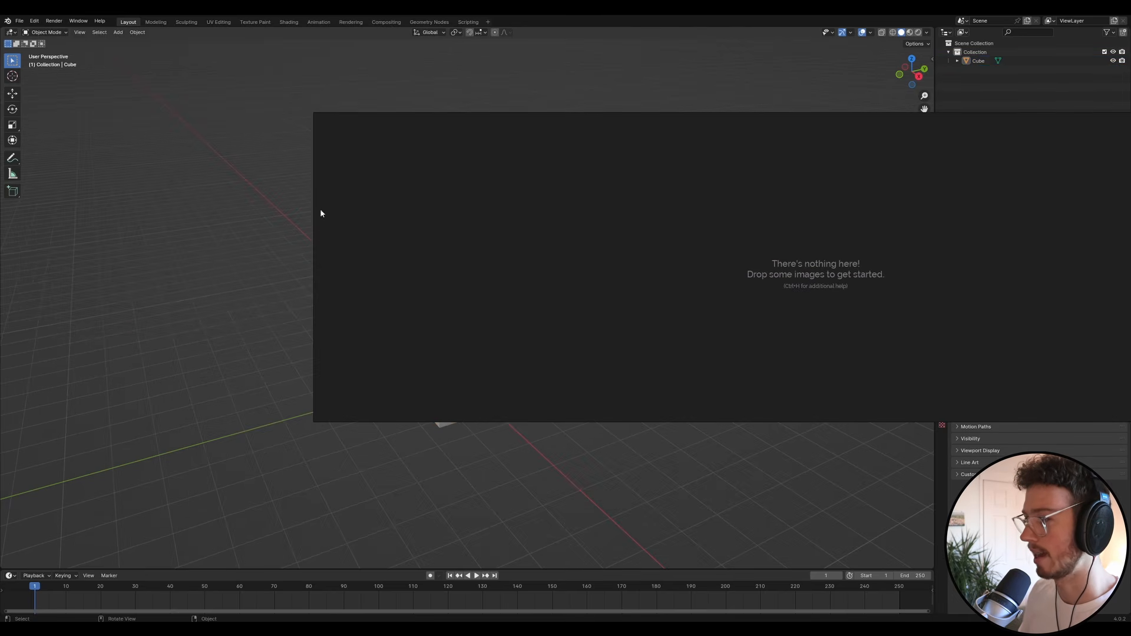
left_click_drag(314, 209, 701, 217)
right_click_drag(865, 221, 685, 141)
mouse_move(491, 144)
left_mouse_down()
mouse_move(820, 148)
mouse_move(832, 173)
mouse_move(894, 175)
left_mouse_up()
- Paste the hallway sketch onto the reference board, shrink the window to fit the image and place it beside the cube
key("ctrl+v")
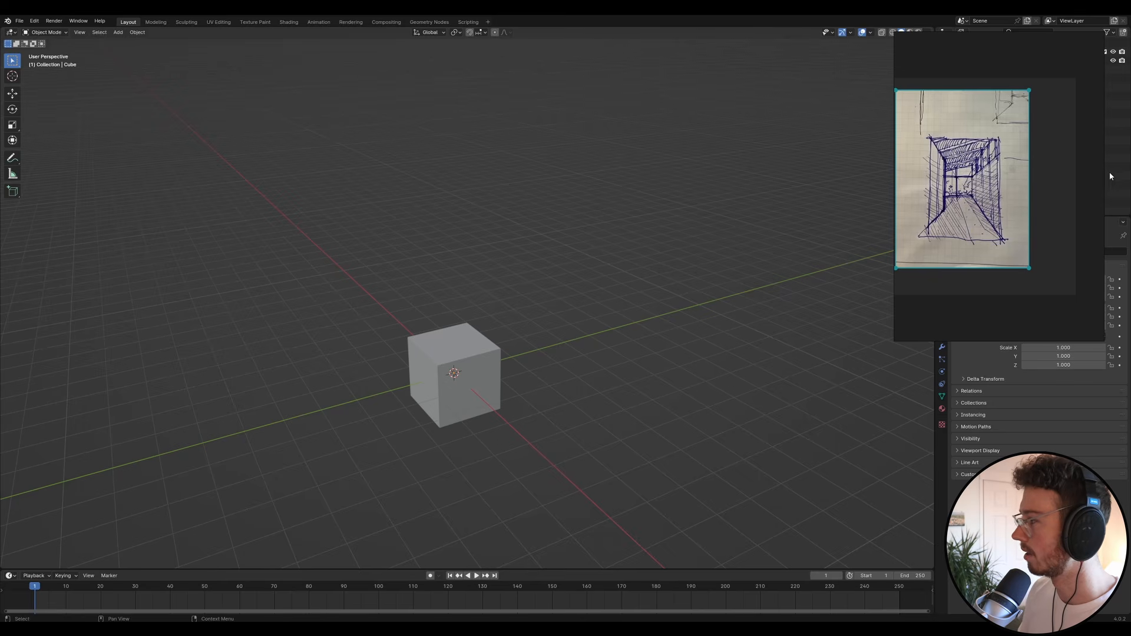
left_click_drag(1105, 175, 1031, 181)
left_click_drag(943, 34, 944, 88)
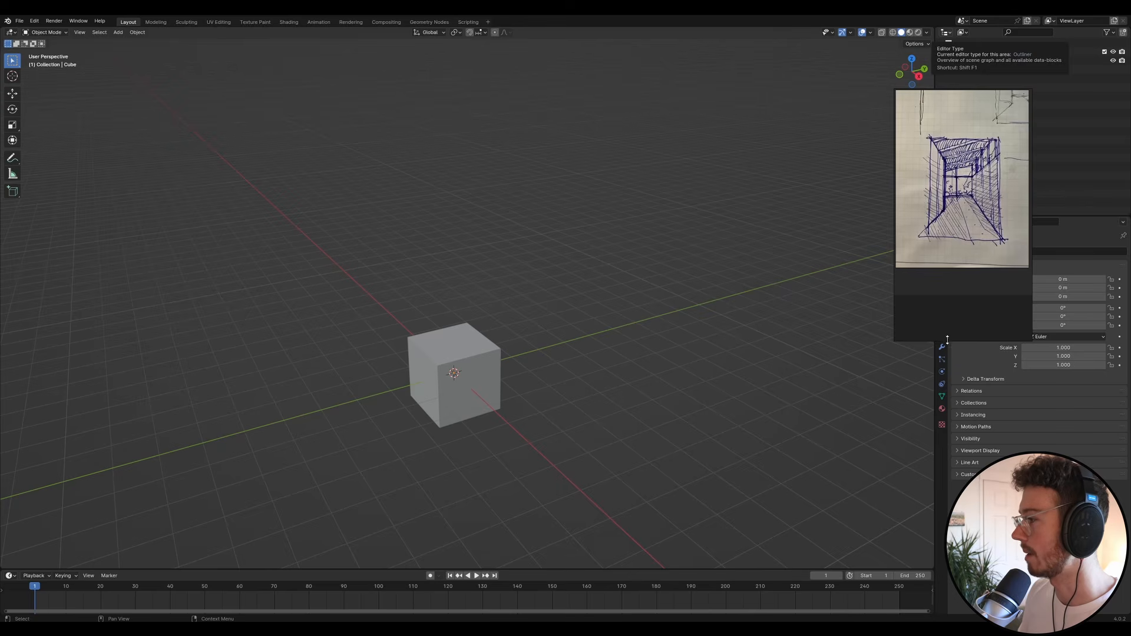
left_click_drag(947, 340, 947, 268)
left_click_drag(969, 202, 743, 297)
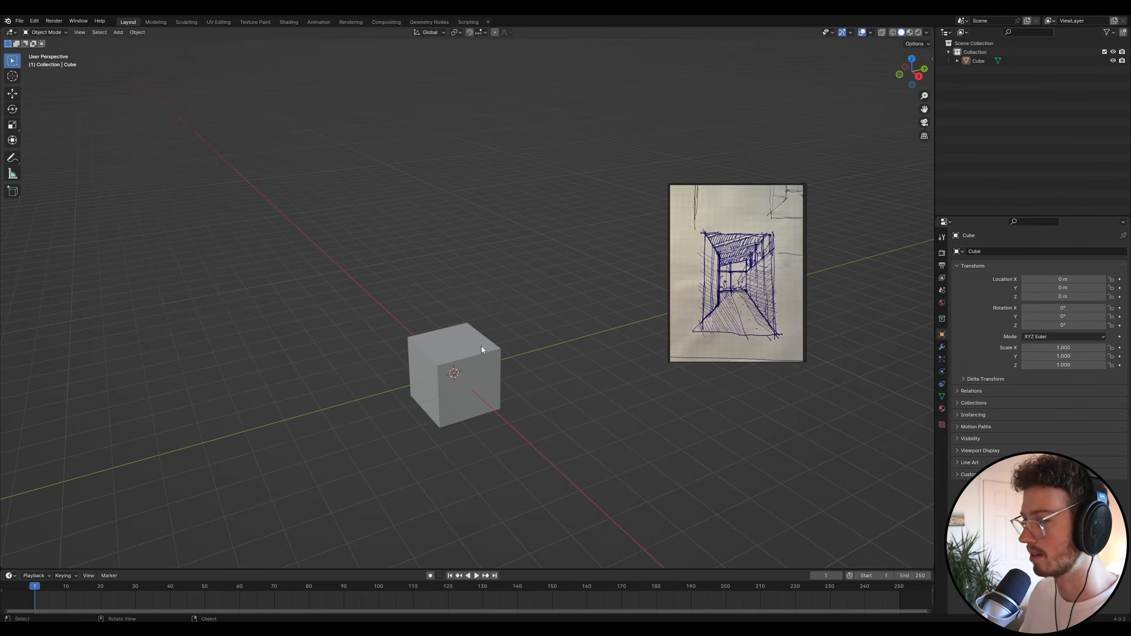
- Put the cube in Edit Mode with face selection and move its top face down along Z to form a thin slab
left_click(474, 371)
key("Tab")
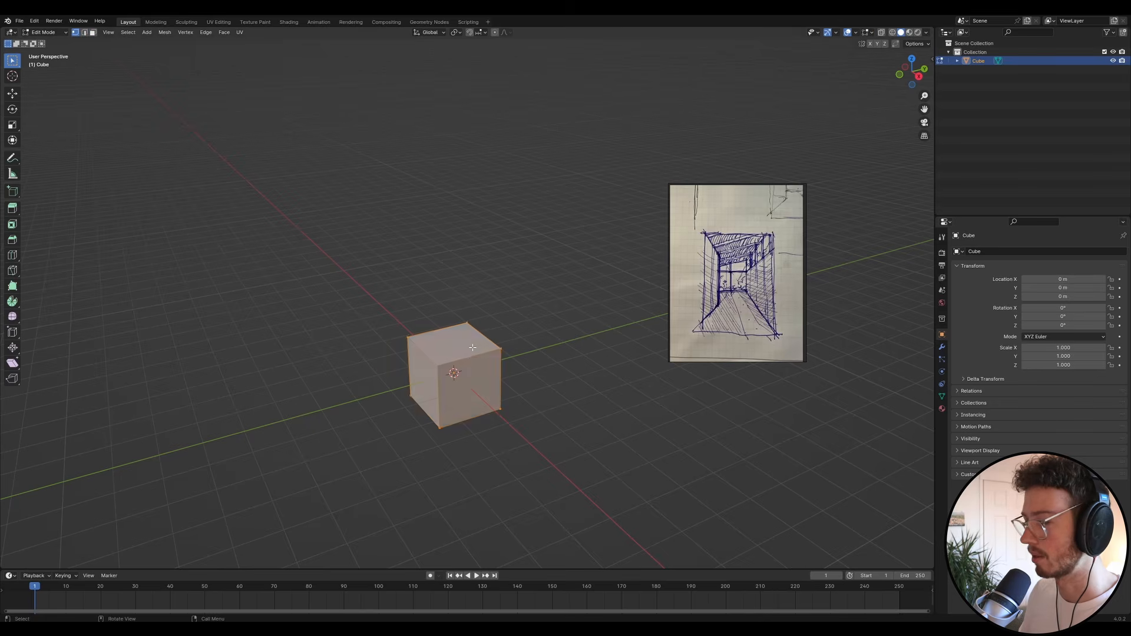
left_click(93, 33)
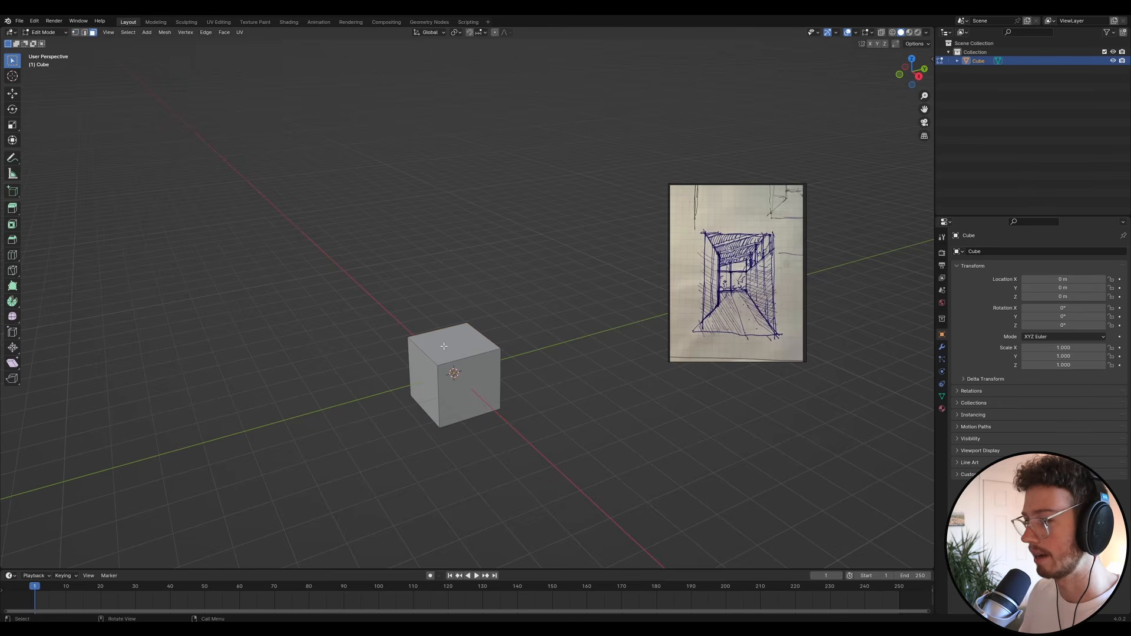
left_click(457, 345)
key("g")
key("z")
left_click(469, 398)
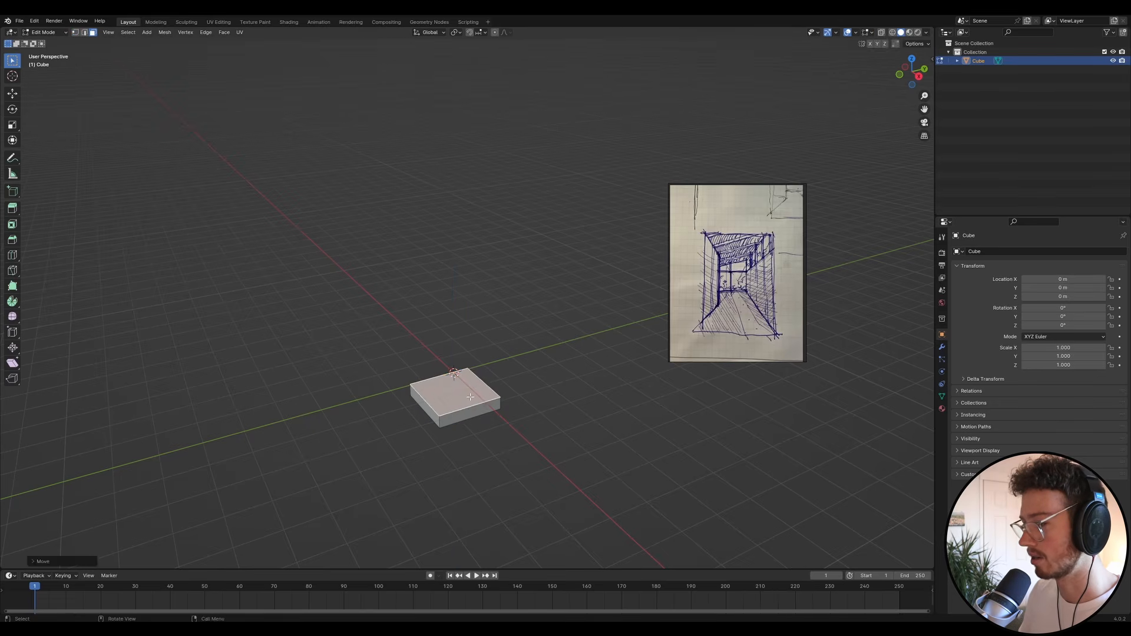
- In Object Mode, move the whole slab to about X -1.41 m, Y 0.11 m, Z 3.06 m
key("Tab")
key("g")
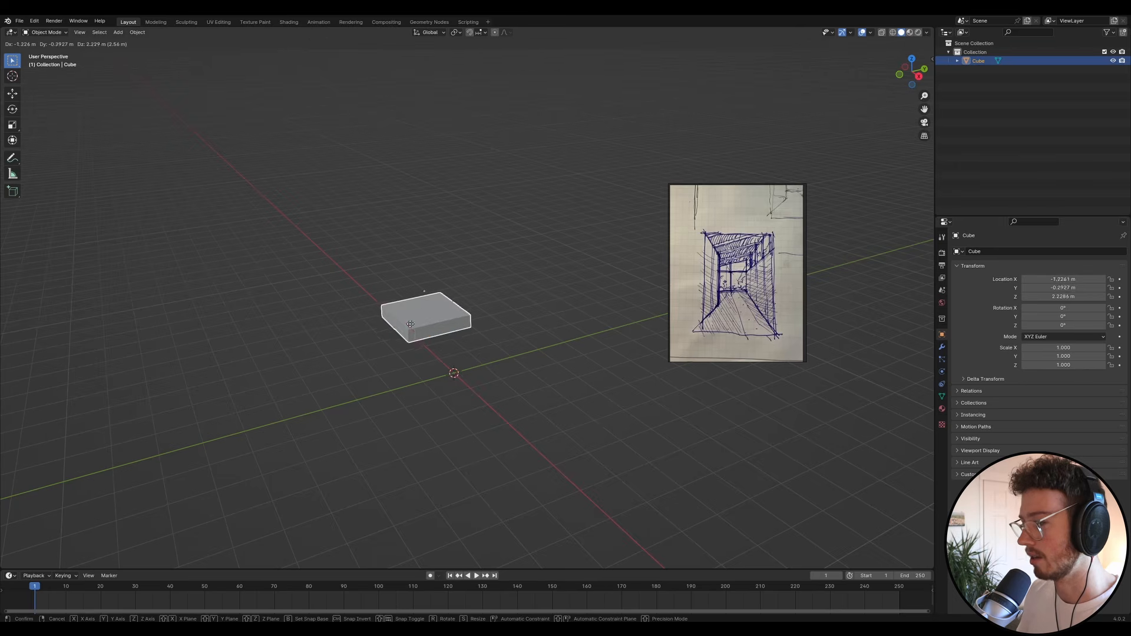
left_click(447, 277)
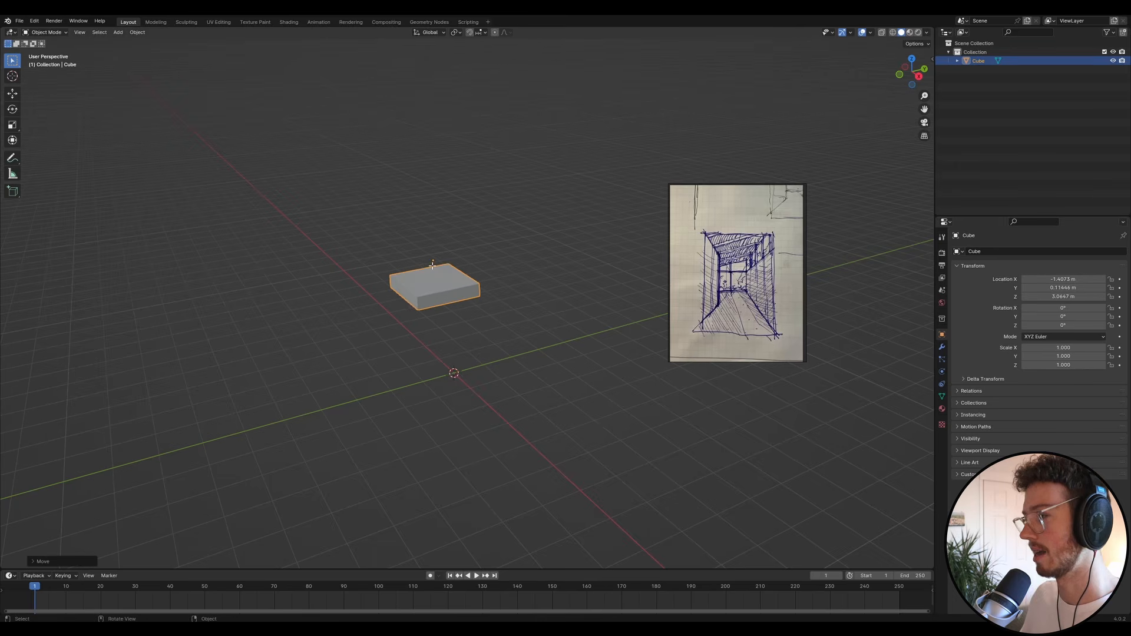
- Raise the slab's top face along Z in Edit Mode to form a taller box, return to Object Mode and deselect it
key("Tab")
key("g")
key("z")
left_click(435, 218)
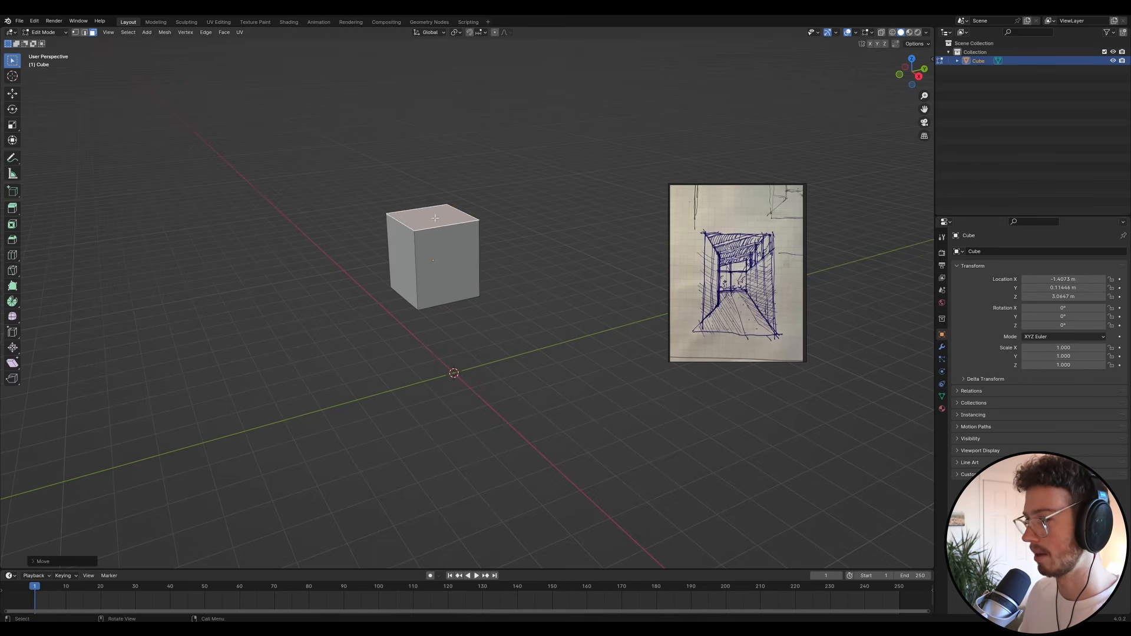
key("Tab")
left_click(501, 257)
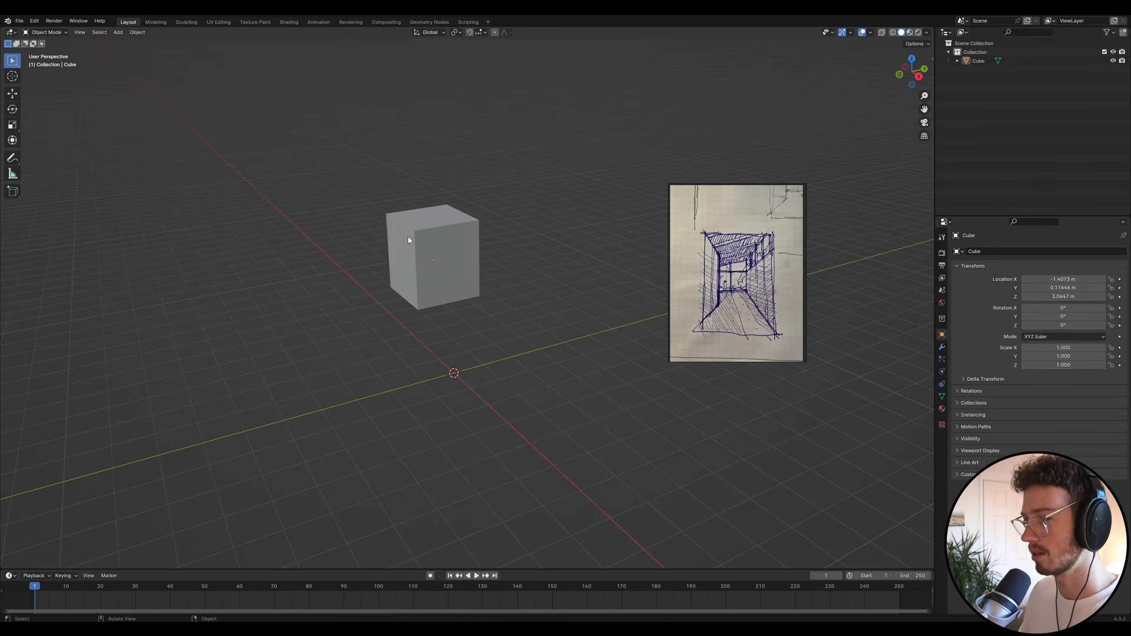
- Reopen the box in Edit Mode and select different side faces in turn, ending with the top face
left_click(441, 230)
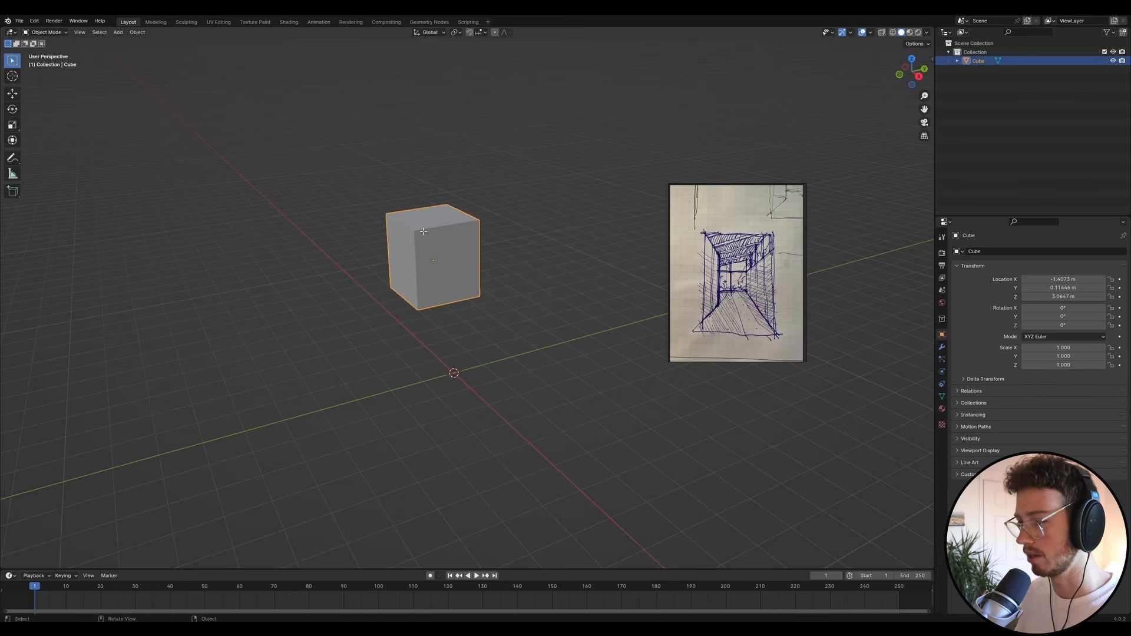
key("Tab")
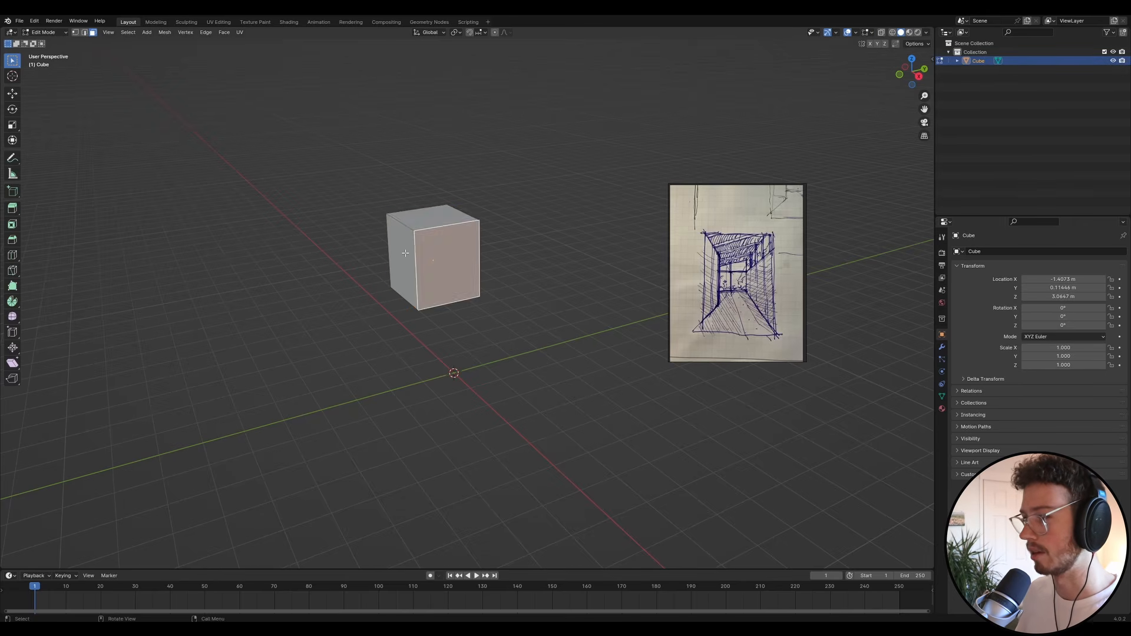
middle_click_drag(405, 253, 401, 248)
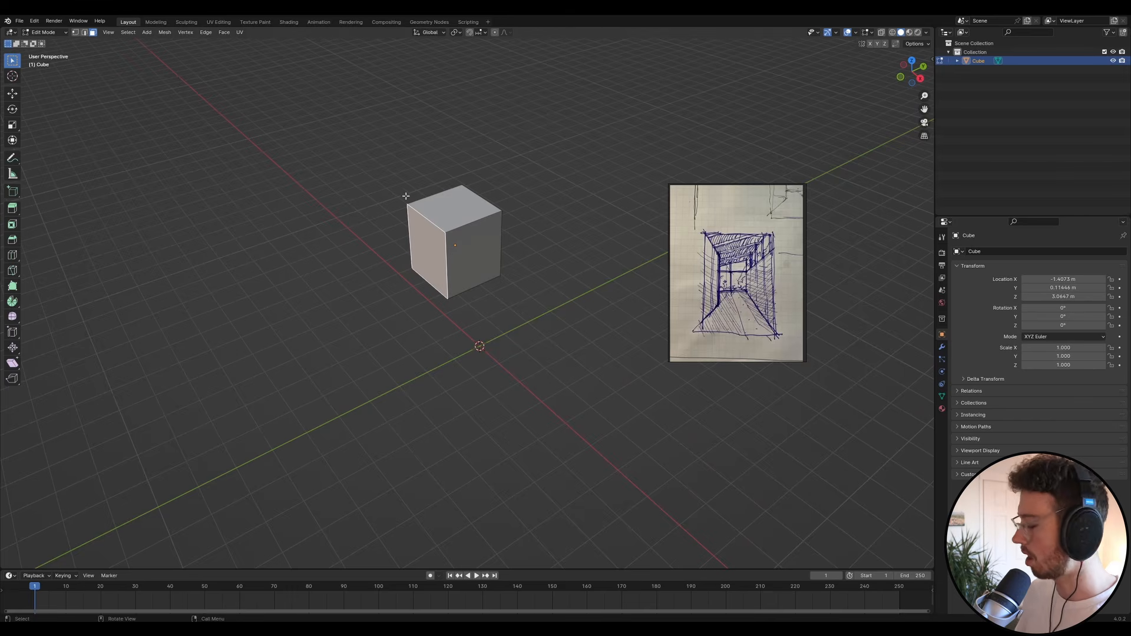
middle_click_drag(405, 195, 441, 246)
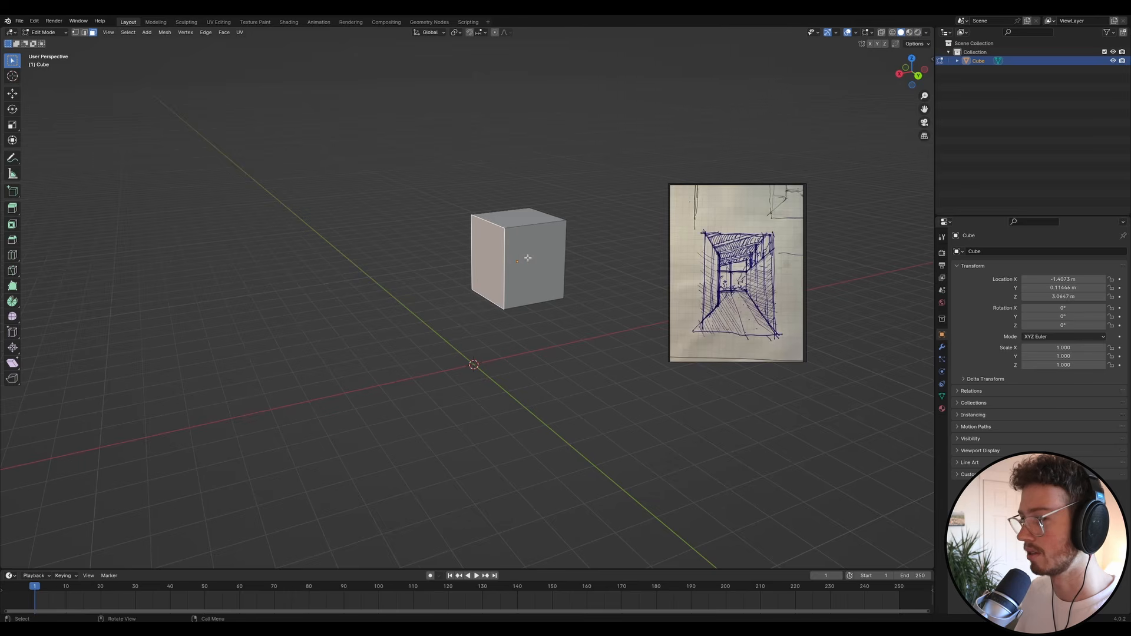
middle_click_drag(527, 258, 491, 244)
left_click(491, 244)
left_click(462, 209)
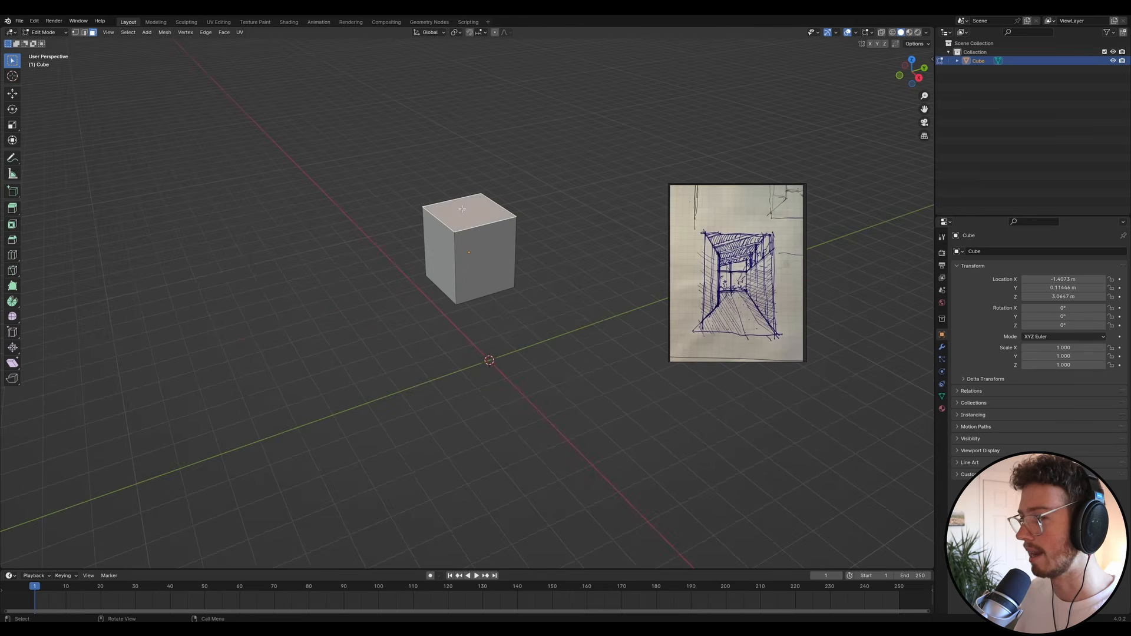
middle_click_drag(462, 208, 500, 253)
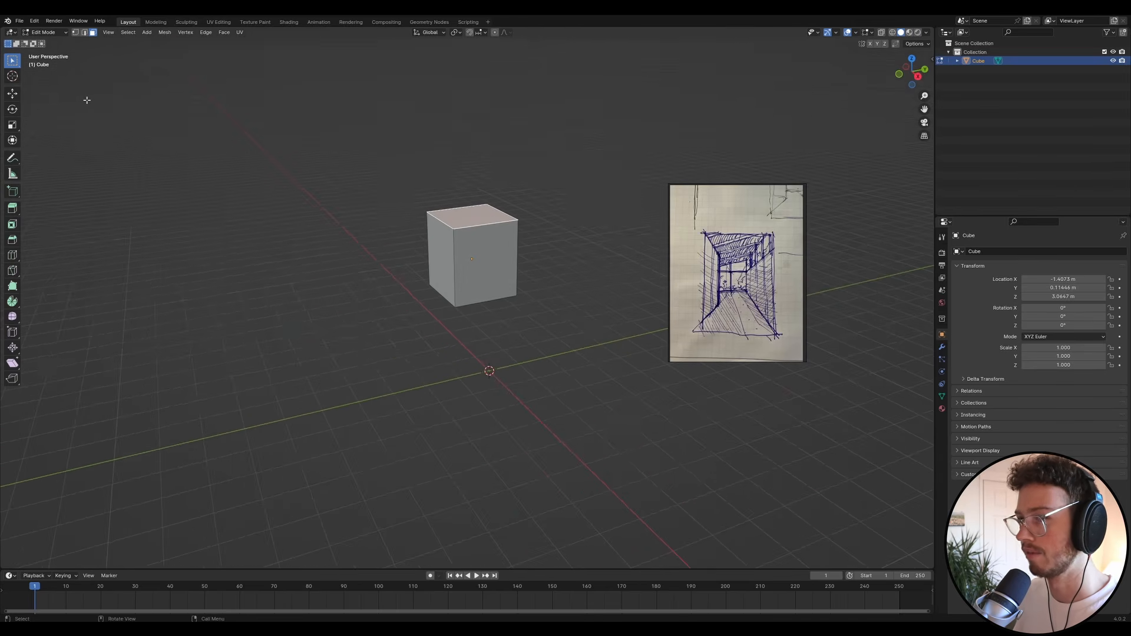
- Activate the Move tool and slide the box's top face up and down along Z with the gizmo
left_click(12, 93)
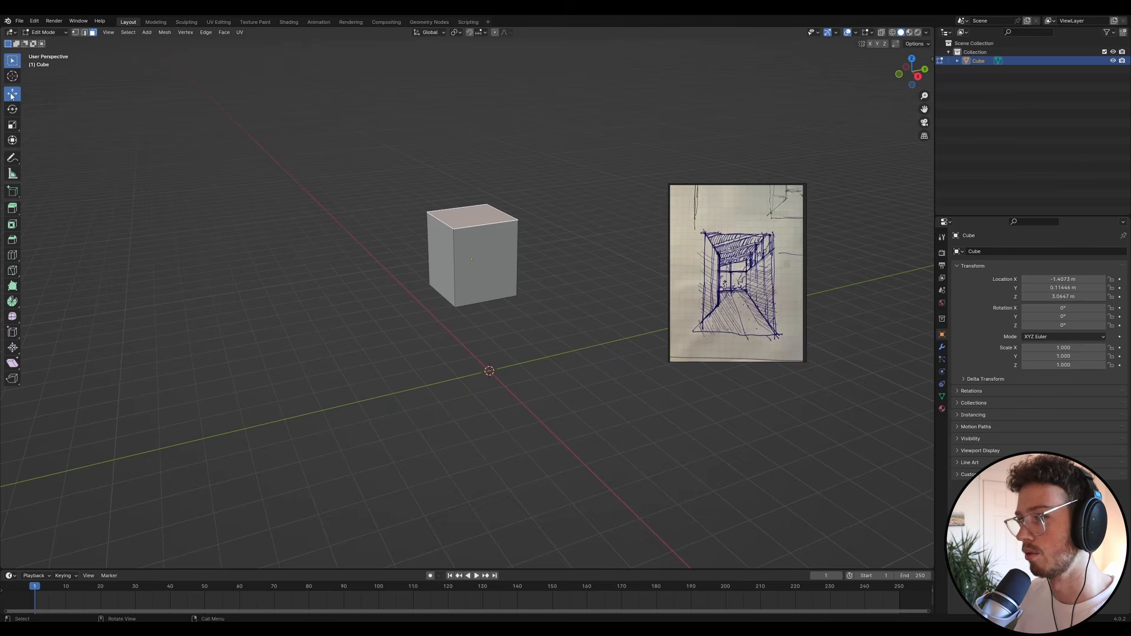
left_click_drag(473, 179, 470, 156)
left_click_drag(470, 197, 470, 271)
scroll(483, 276, "up", 3)
middle_click_drag(469, 271, 448, 250)
scroll(483, 277, "down", 3)
left_click_drag(432, 236, 423, 304)
middle_click_drag(422, 303, 465, 293)
left_click_drag(452, 296, 451, 182)
middle_click_drag(451, 182, 412, 224)
- Lower the top face along Z into a thin slab and raise it with the Move gizmo to form a tall block
key("g")
key("z")
left_click(415, 339)
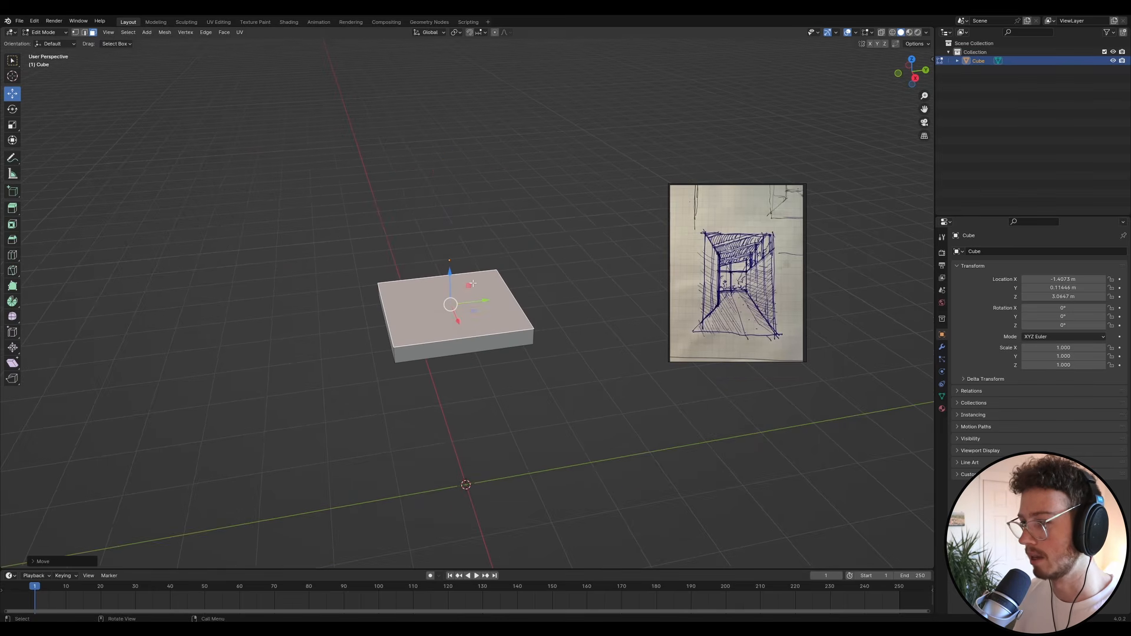
left_click_drag(445, 272, 429, 101)
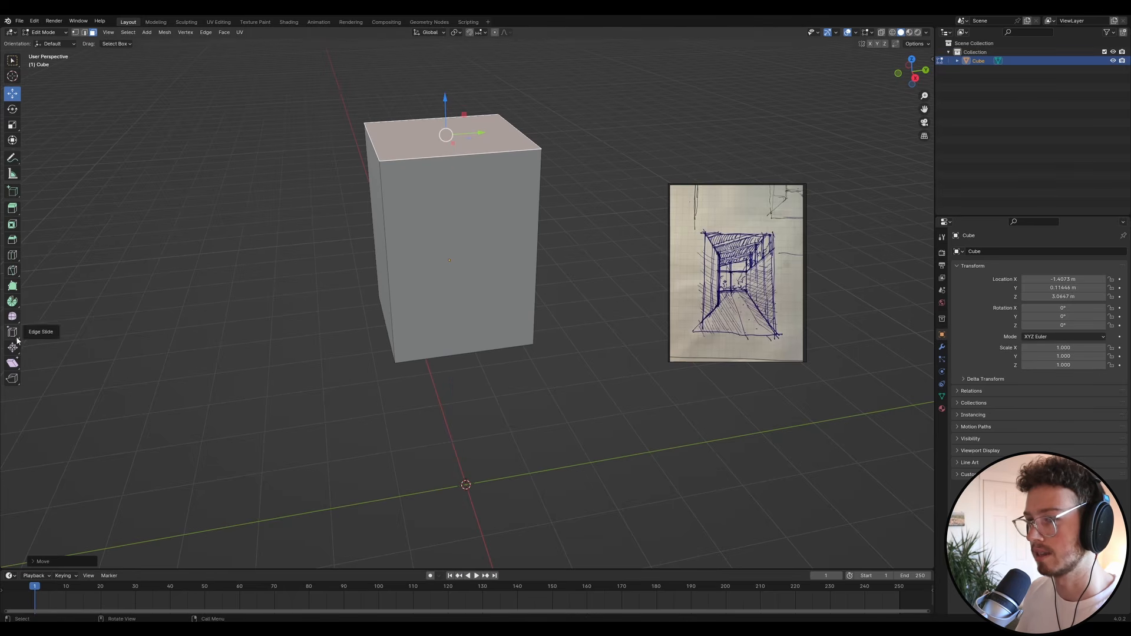
- Lower the block's top face along Z into a thin slab and pull one side face out along X to form a long plank
left_click_drag(446, 93, 449, 275)
left_click(463, 347)
middle_click_drag(463, 347, 496, 334)
scroll(496, 333, "down", 4)
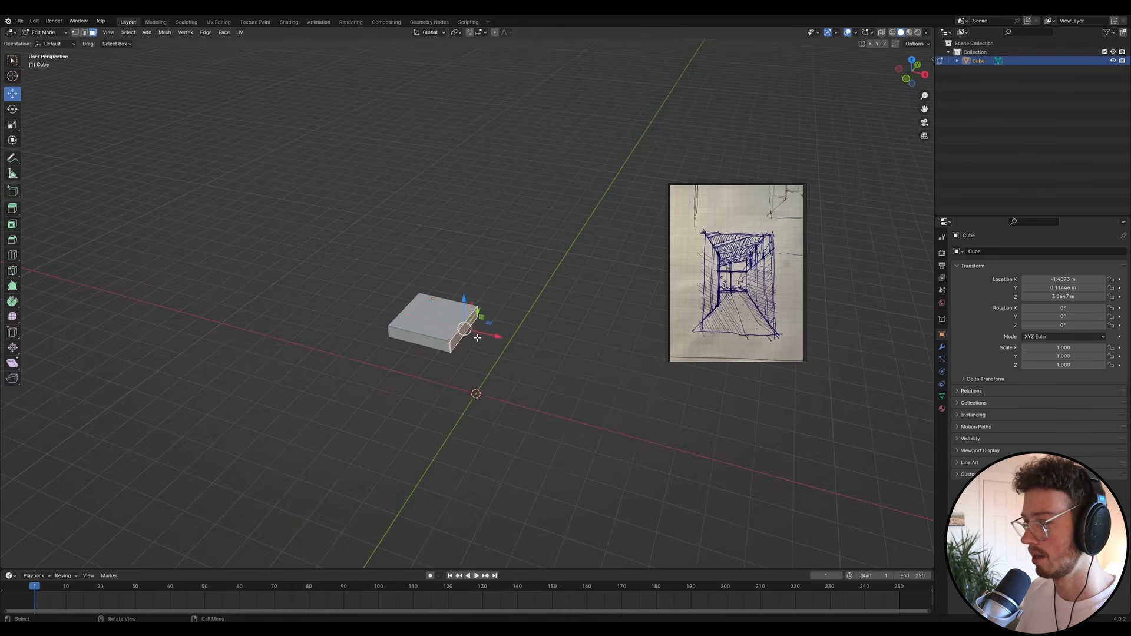
left_click_drag(488, 336, 759, 400)
- Pull the plank's long front side face outward along Y to widen it into a broad, flat slab
left_click(620, 386)
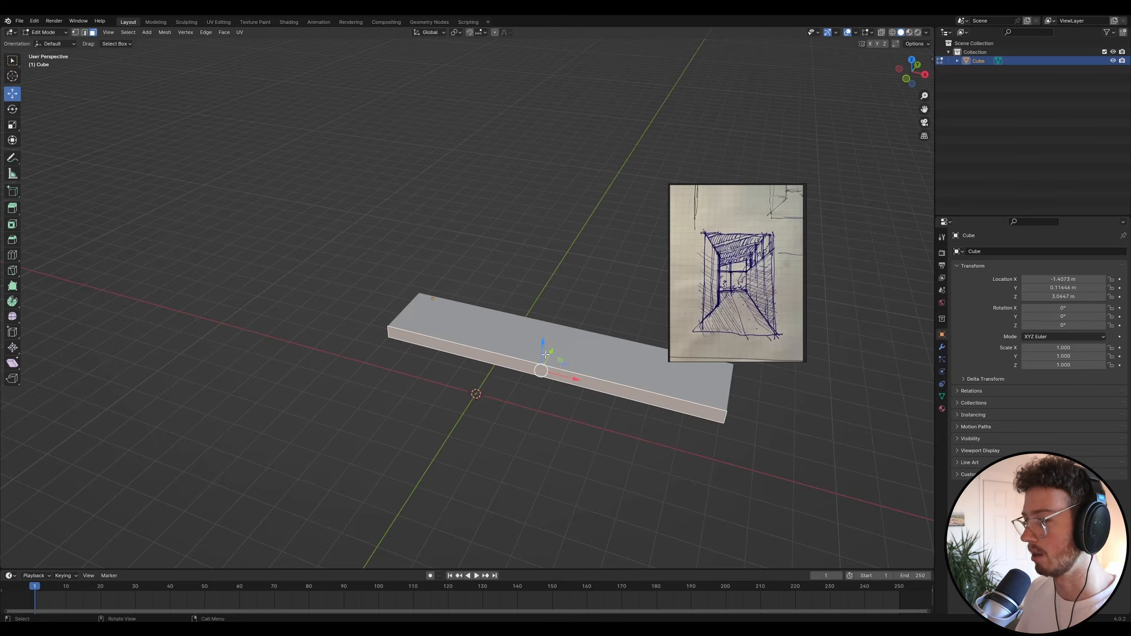
left_click_drag(555, 351, 525, 428)
middle_click_drag(530, 415, 501, 436)
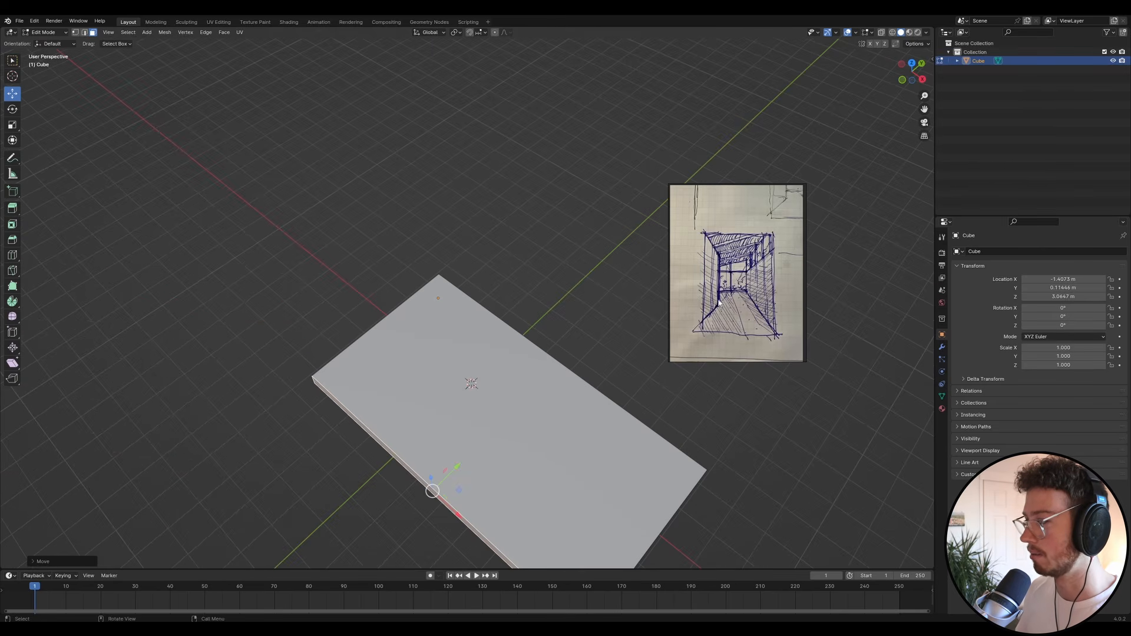
middle_click_drag(433, 378, 379, 331)
key("g")
key("x")
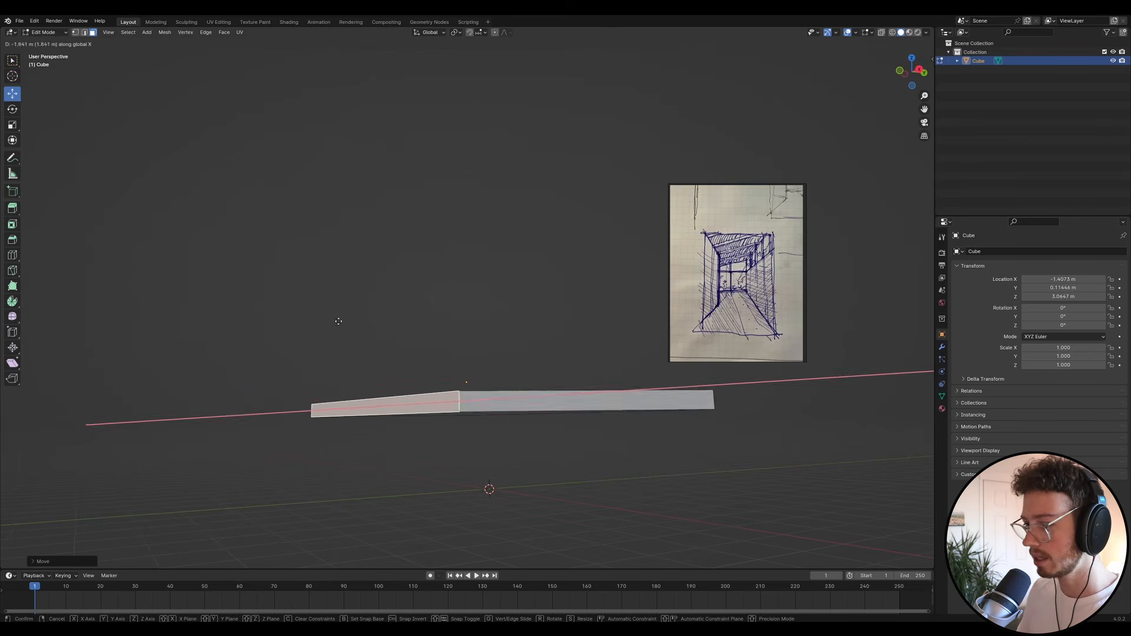
key("y")
left_click(268, 290)
middle_click_drag(365, 282, 369, 338)
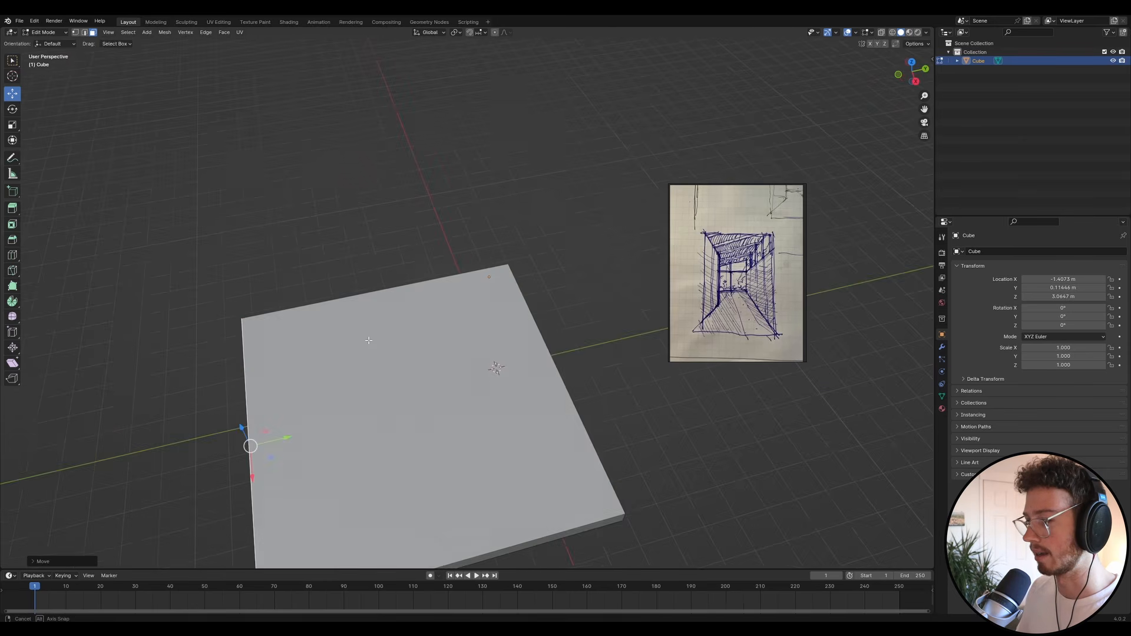
scroll(400, 315, "down", 3)
- Return to Object Mode with the slab deselected and add a camera to the scene
key("Tab")
left_click(542, 339)
middle_click_drag(542, 339, 419, 336)
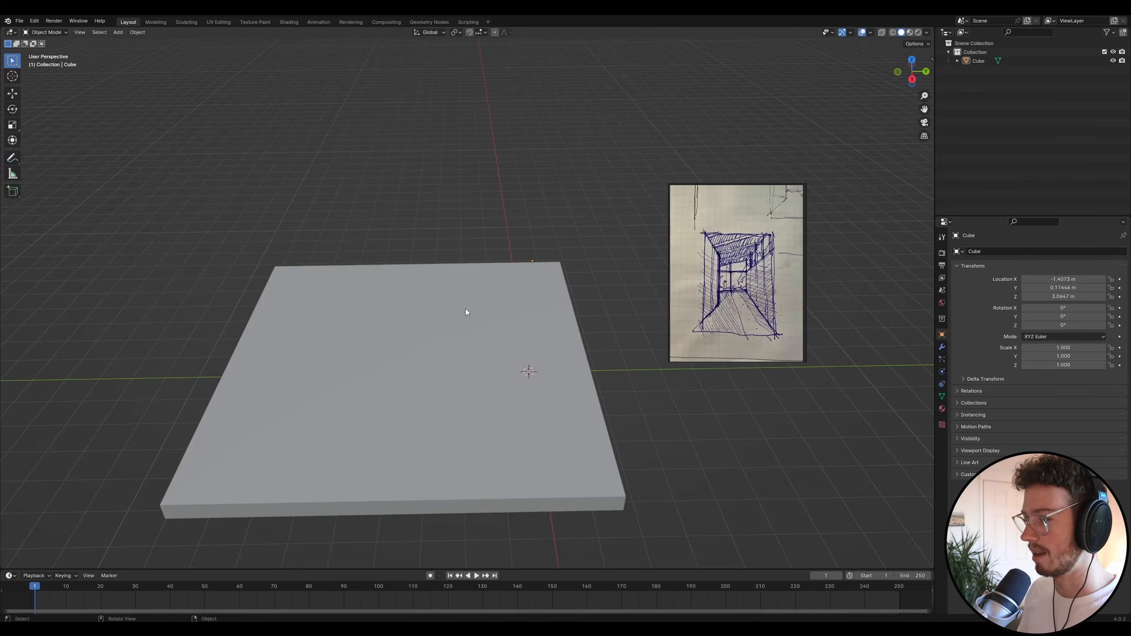
key("shift+a")
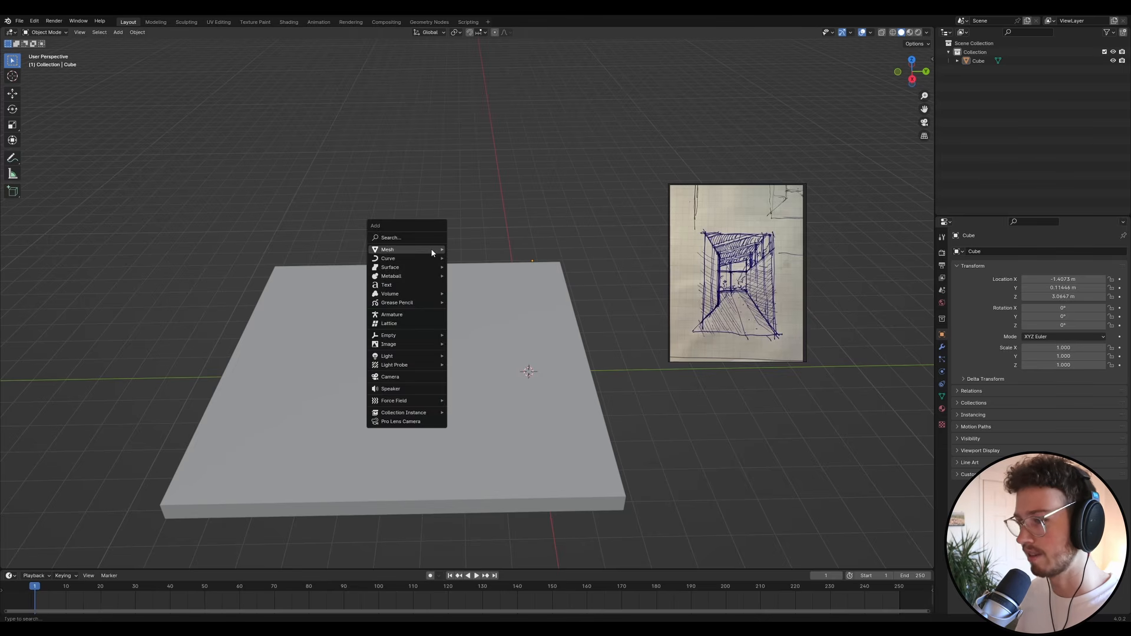
left_click(440, 376)
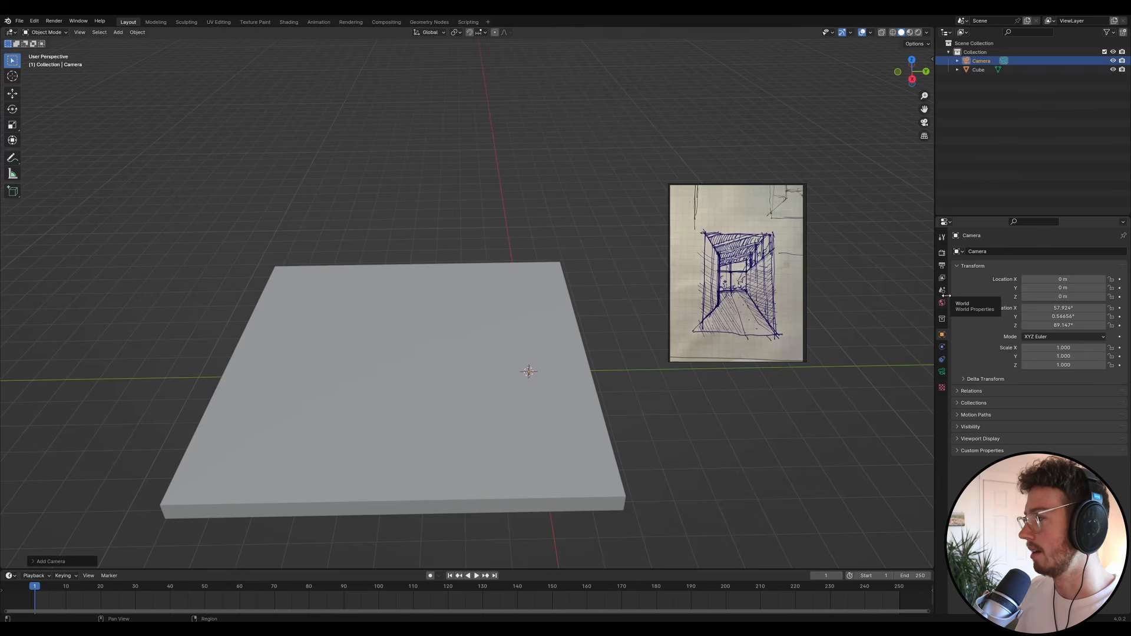
- Look through the render, view layer, scene, world, collection, object and constraint properties
left_click(941, 254)
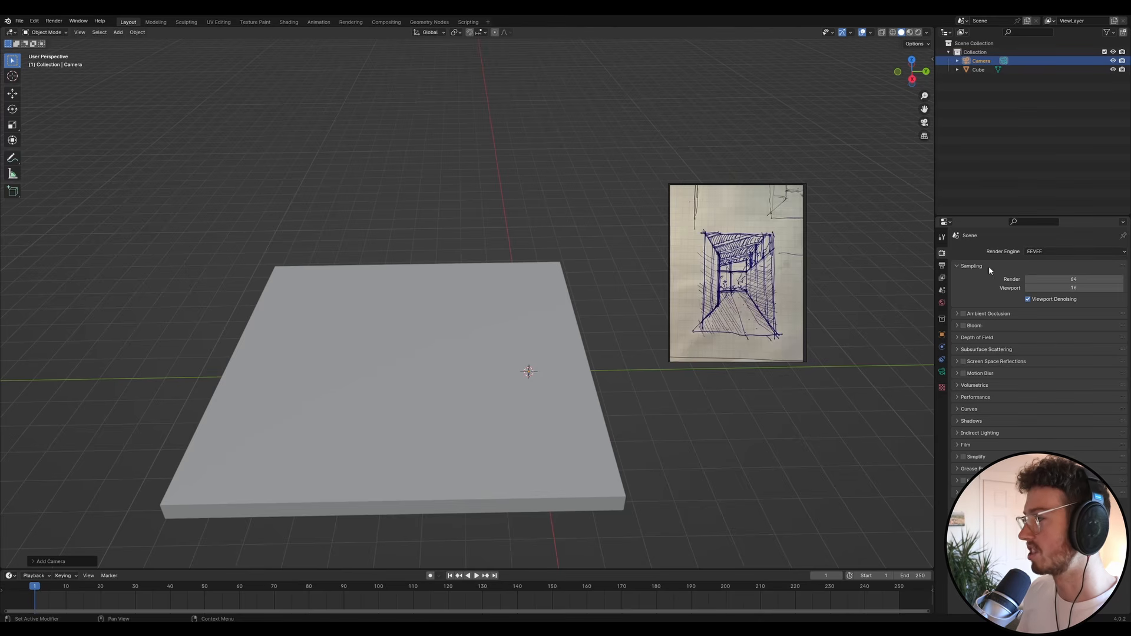
left_click(1060, 251)
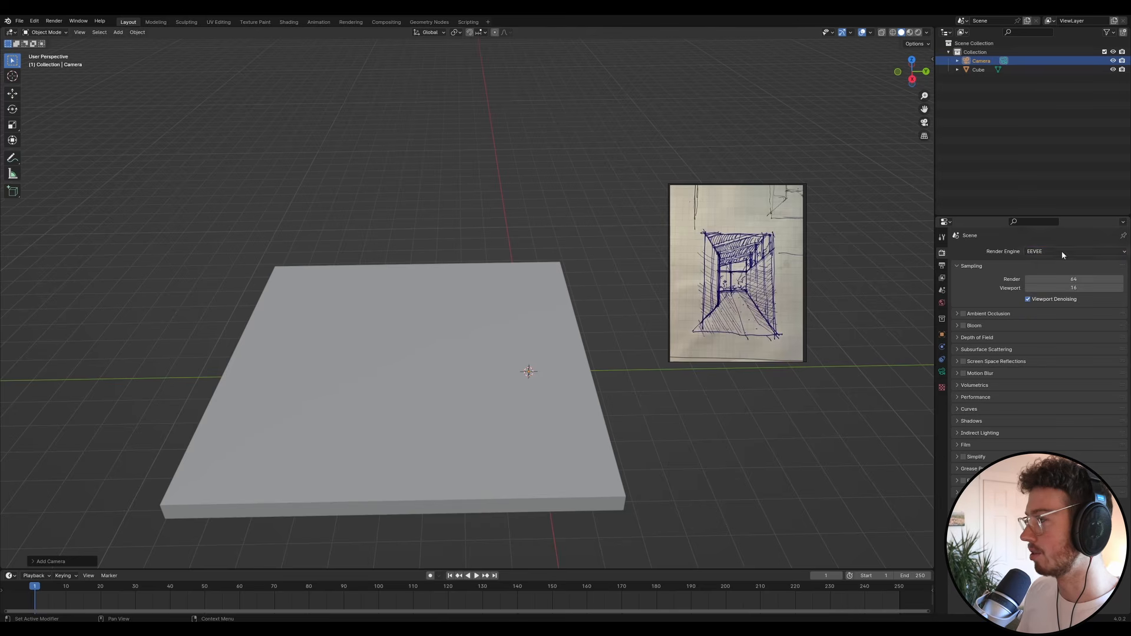
left_click(942, 266)
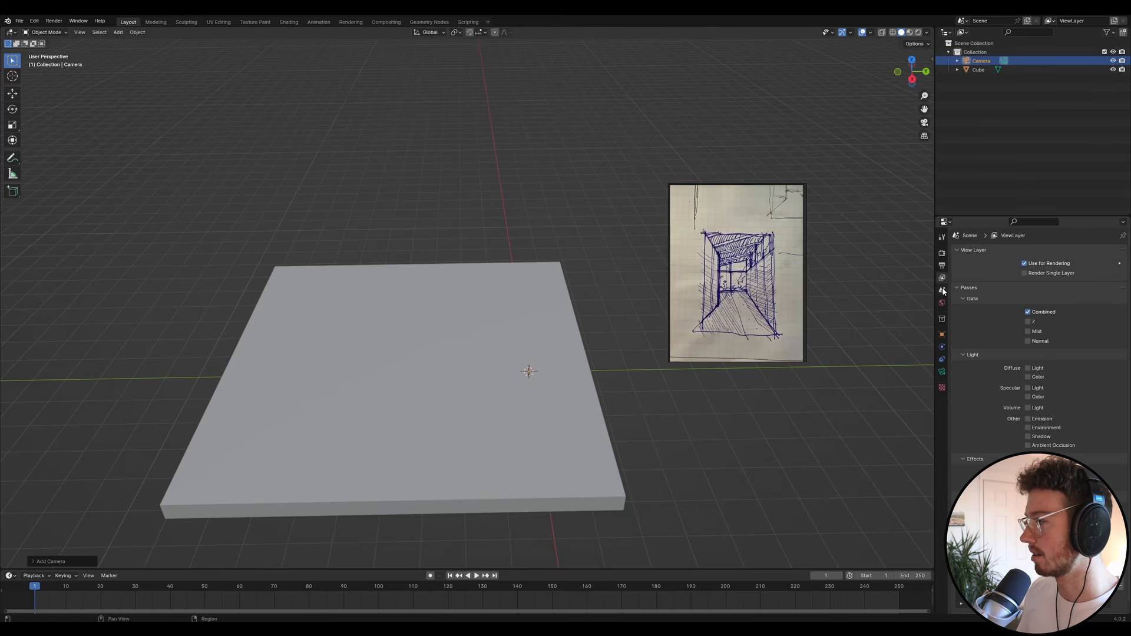
left_click(942, 290)
left_click(941, 302)
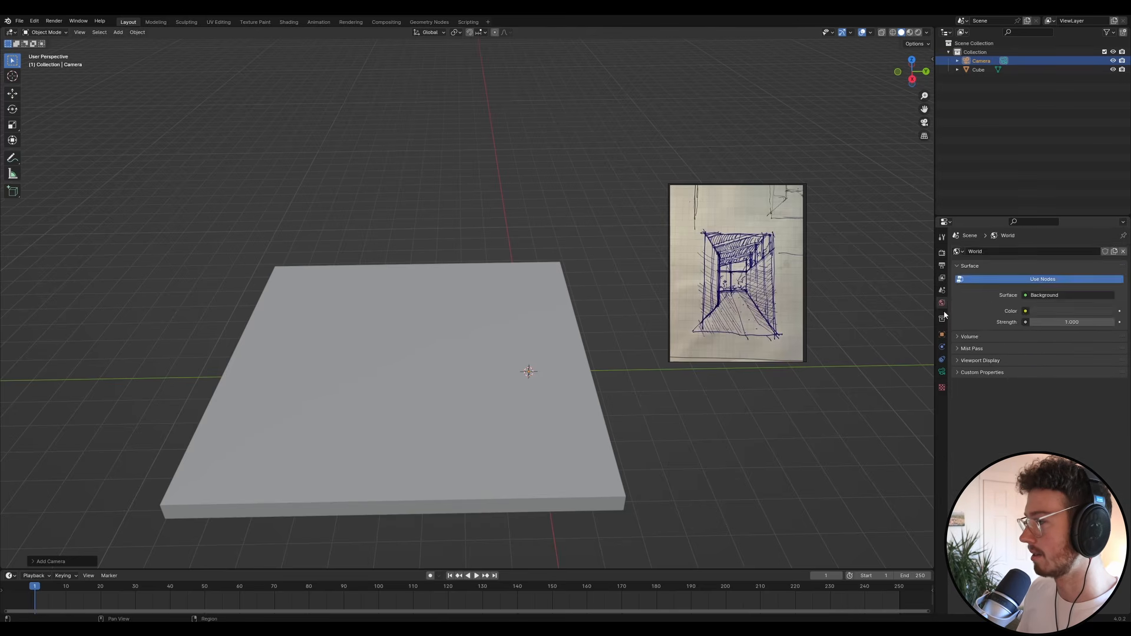
left_click(941, 319)
left_click(942, 334)
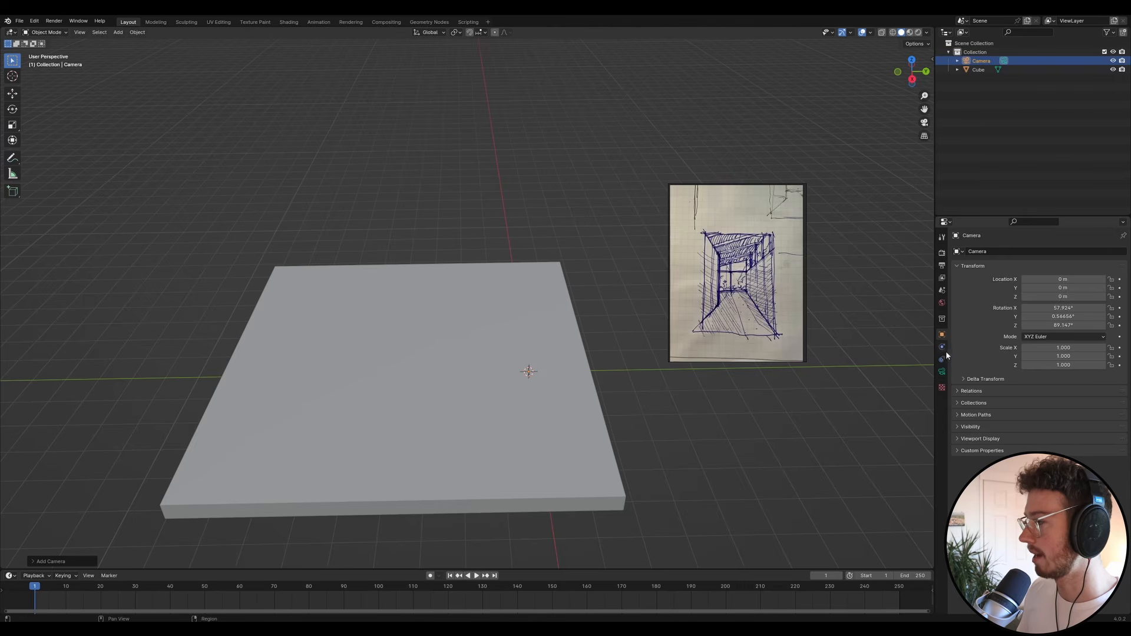
left_click(941, 359)
- Set the camera lens's focal length to 35 mm in the camera data properties
left_click(942, 371)
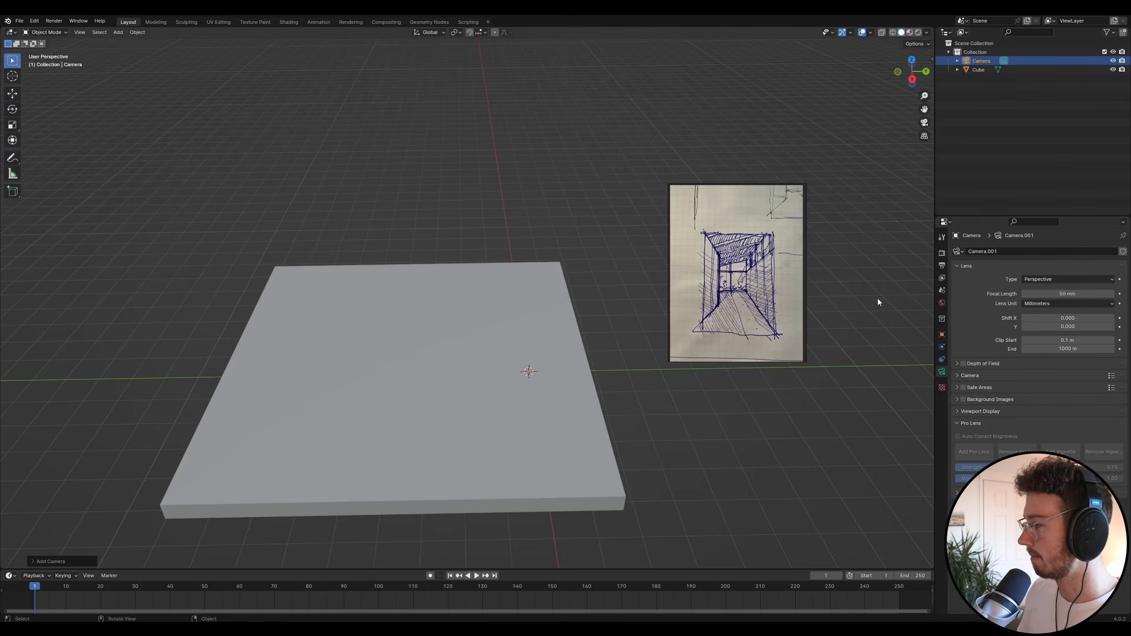
left_click(1053, 292)
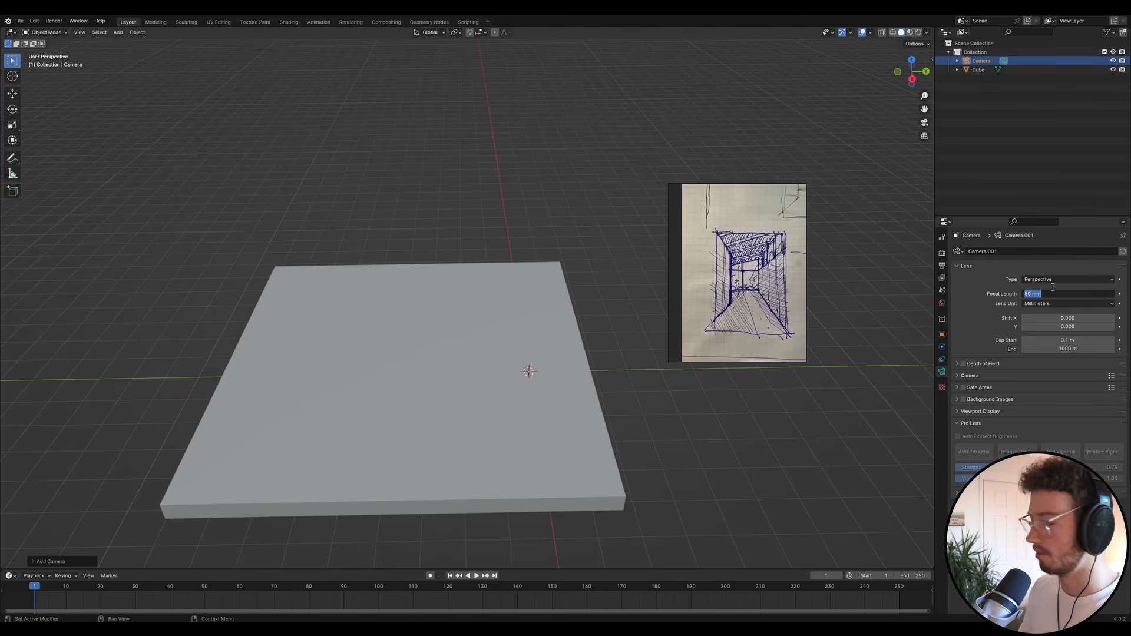
type("35")
key("Return")
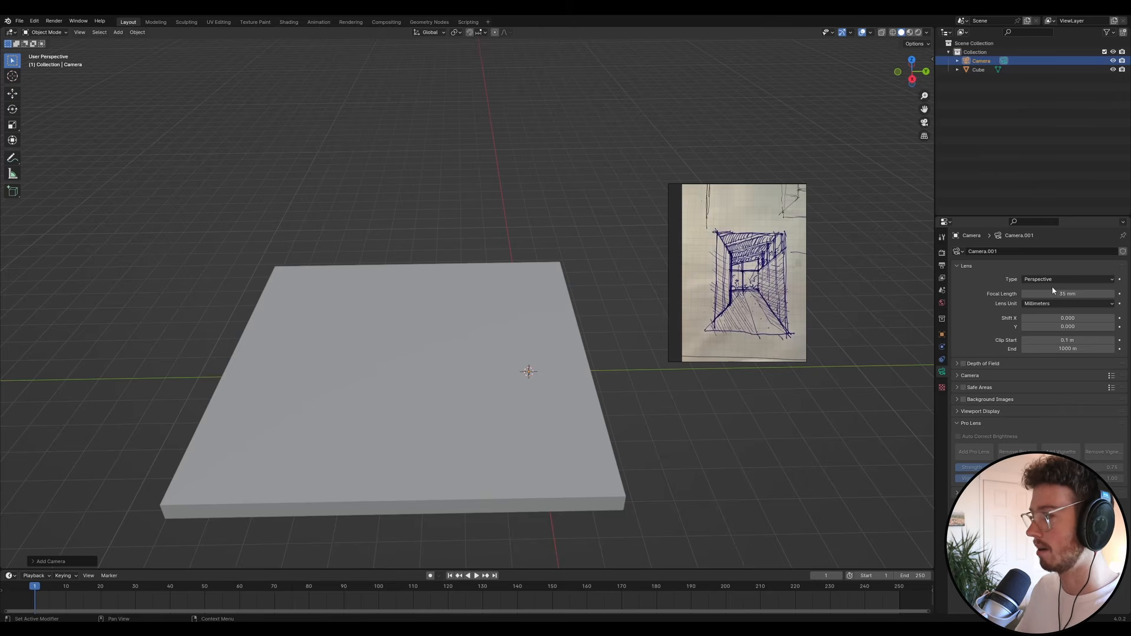
- Check the view through the new camera and return to the free perspective view
middle_click_drag(214, 253, 465, 341)
scroll(355, 349, "down", 3)
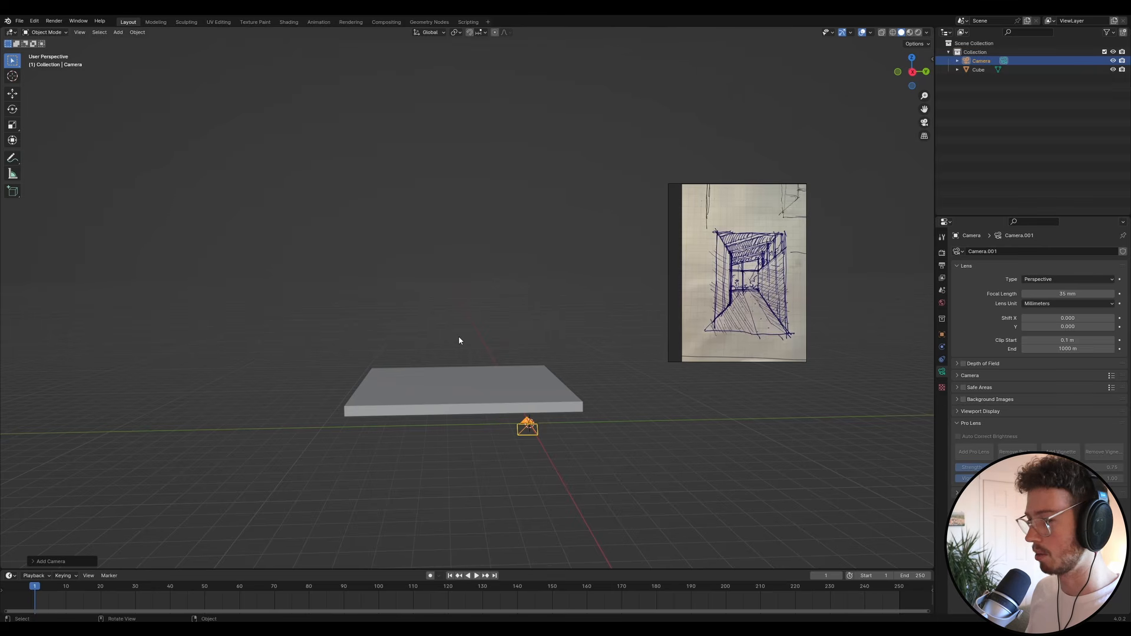
key("KP_0")
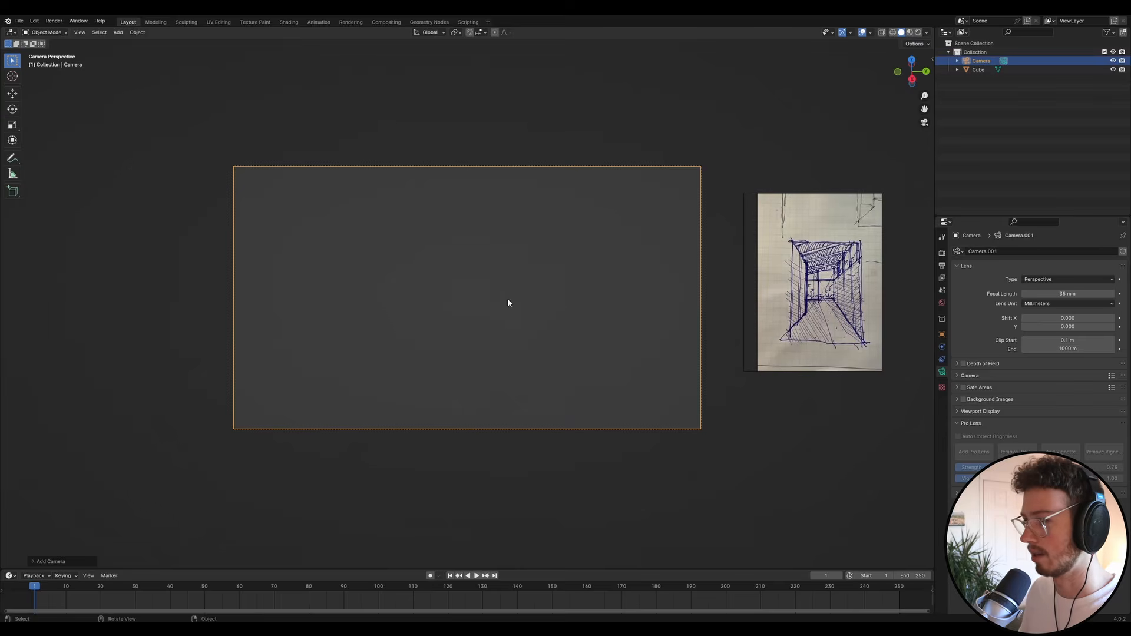
key("KP_0")
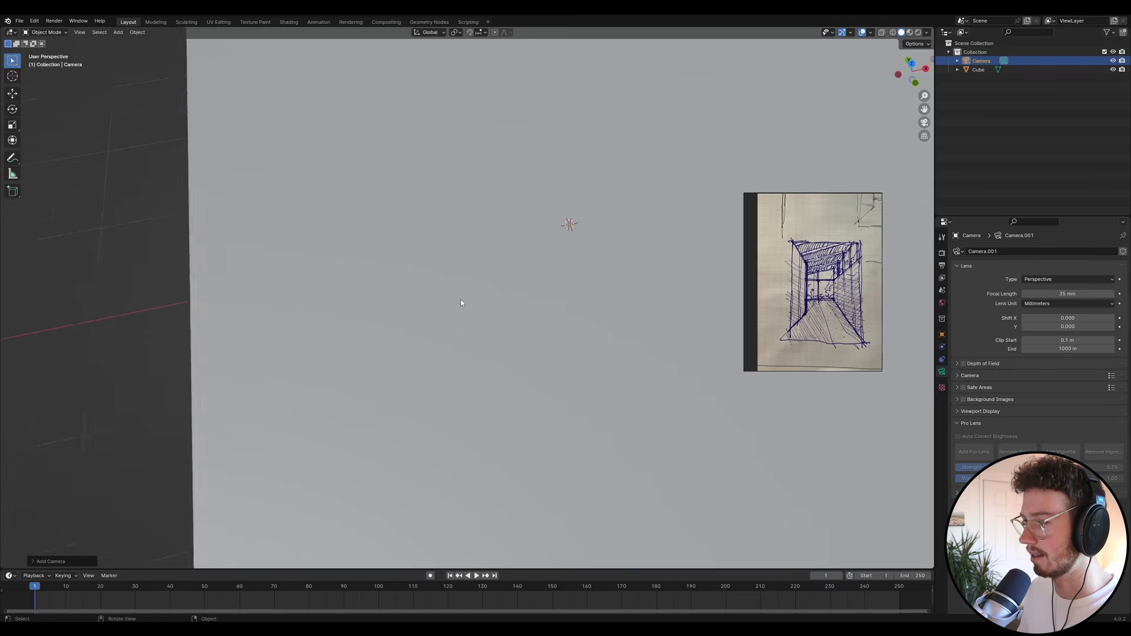
- Frame the slab from a low, head-on angle and align the active camera to that view
scroll(454, 313, "down", 6)
mouse_move(510, 295)
middle_mouse_down()
mouse_move(560, 263)
mouse_move(480, 273)
mouse_move(573, 265)
mouse_move(520, 258)
mouse_move(543, 265)
mouse_move(493, 281)
mouse_move(503, 265)
mouse_move(510, 277)
middle_mouse_up()
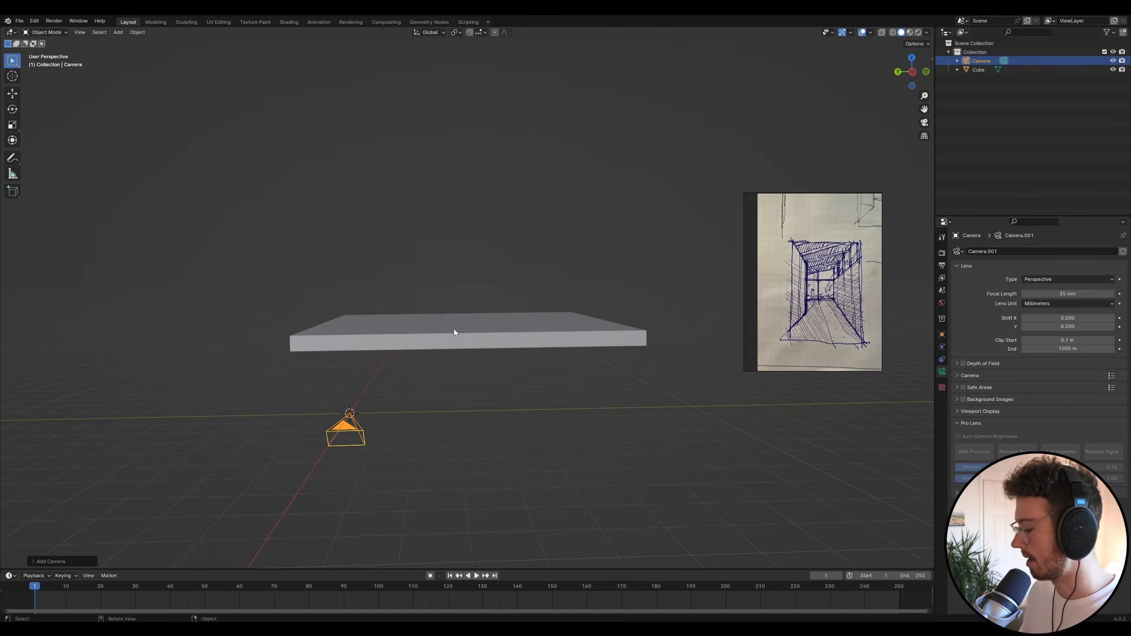
middle_click_drag(410, 310, 490, 345)
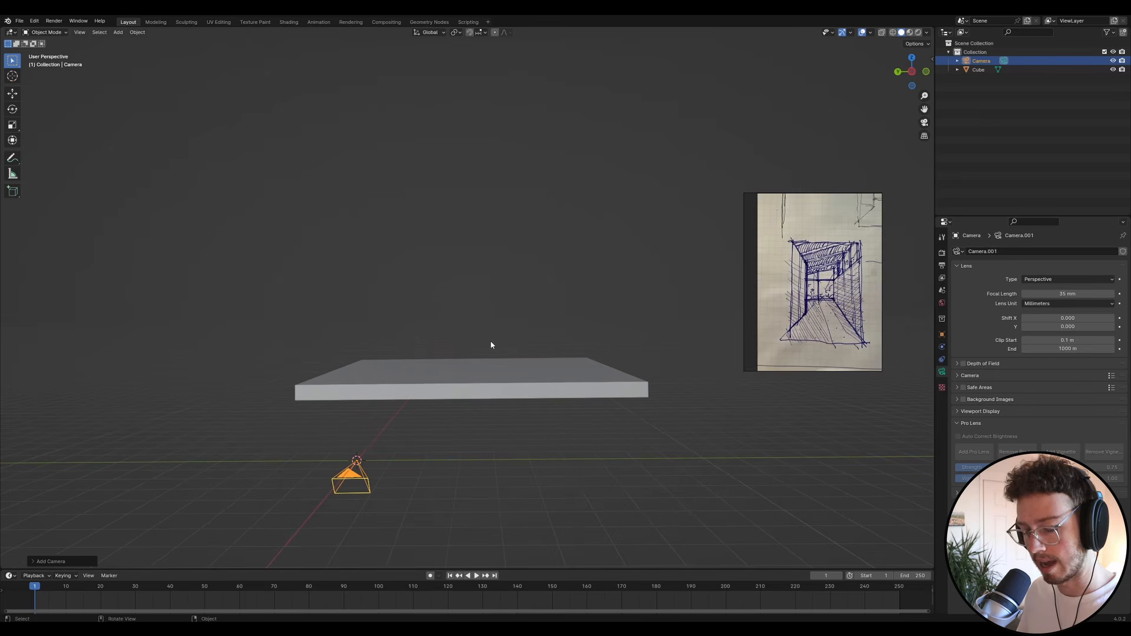
key("ctrl")
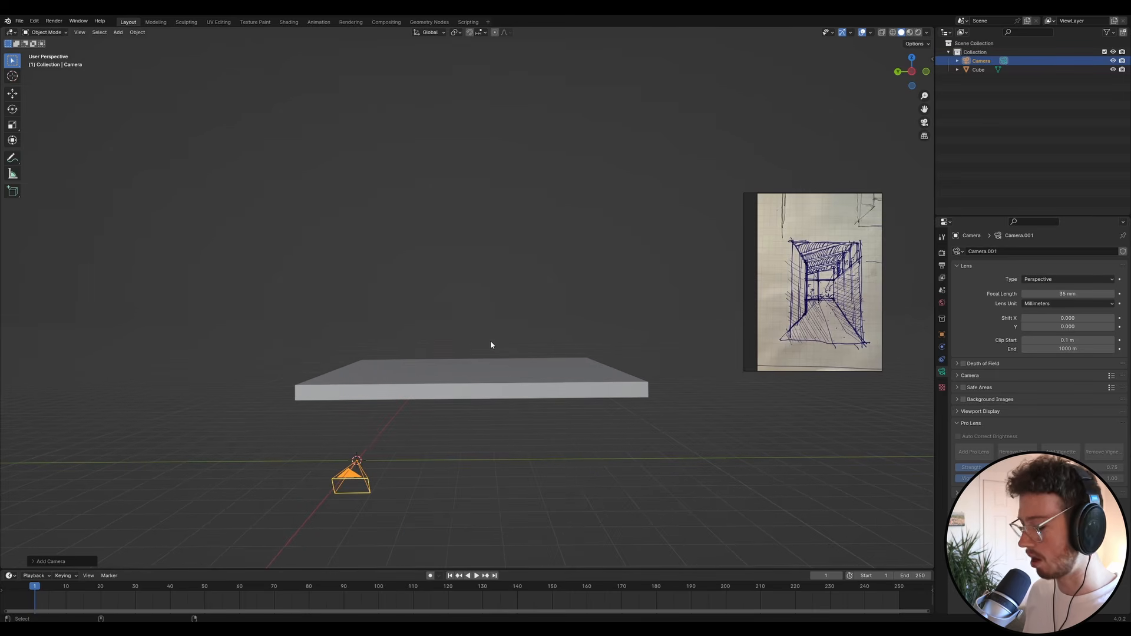
key("ctrl+KP_0")
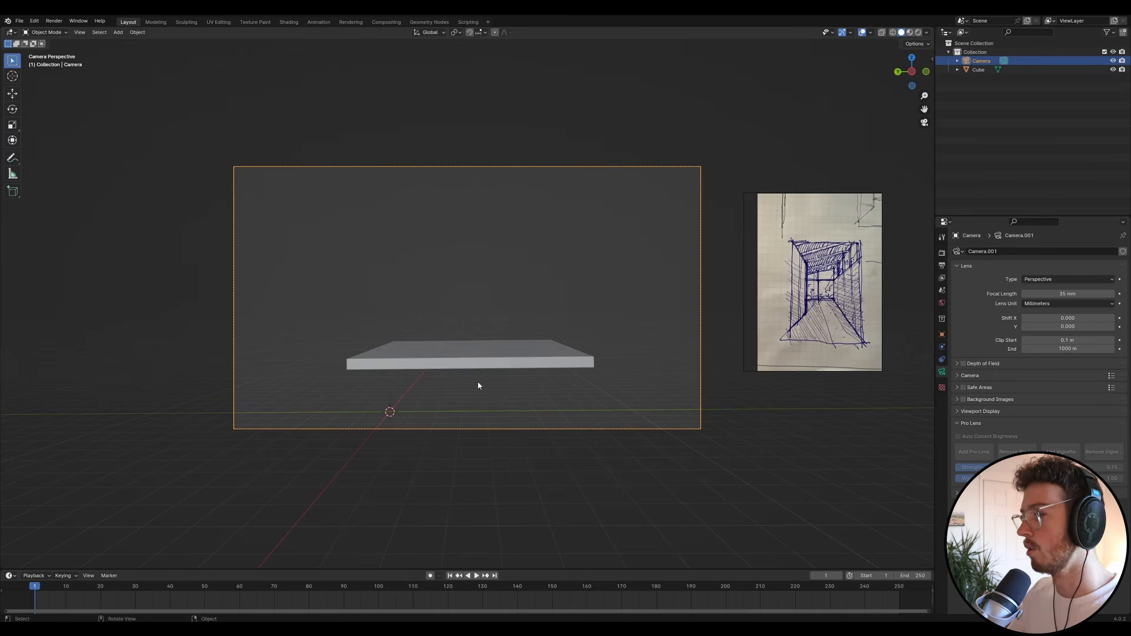
- Set the render output resolution to 1080 px in X and 1350 px in Y for a portrait camera frame
left_click(943, 254)
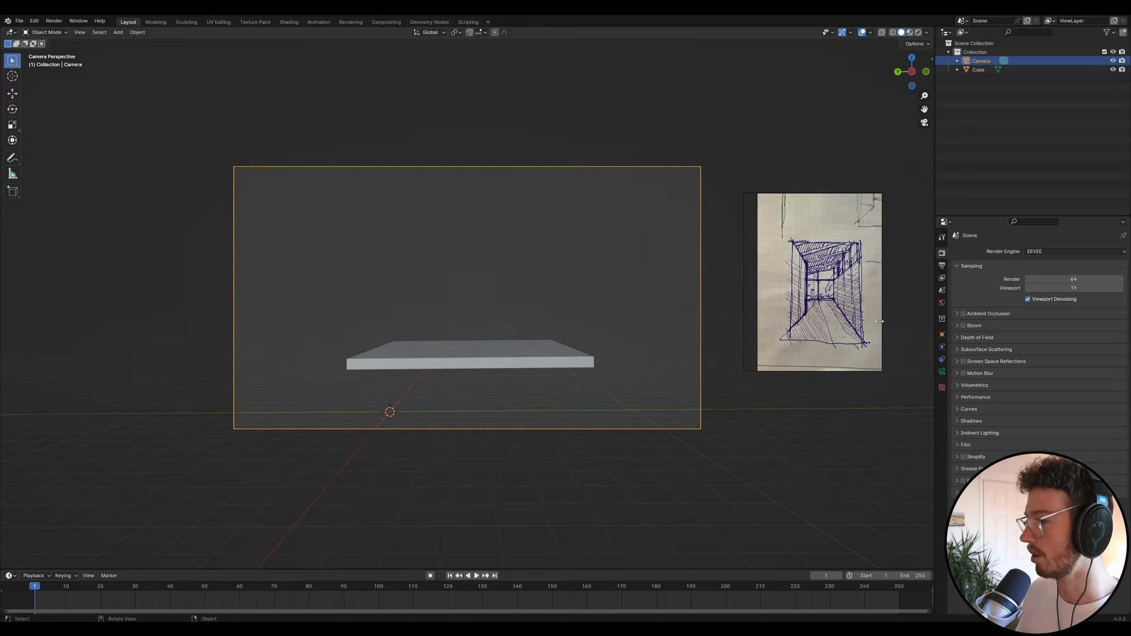
left_click(942, 267)
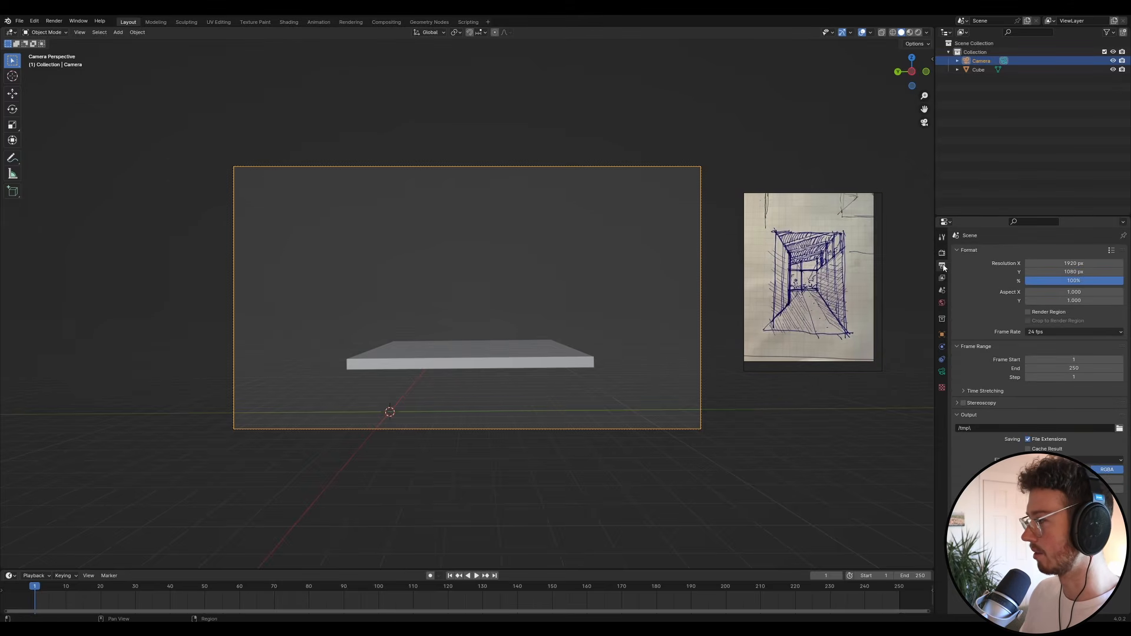
left_click(1088, 263)
type("1")
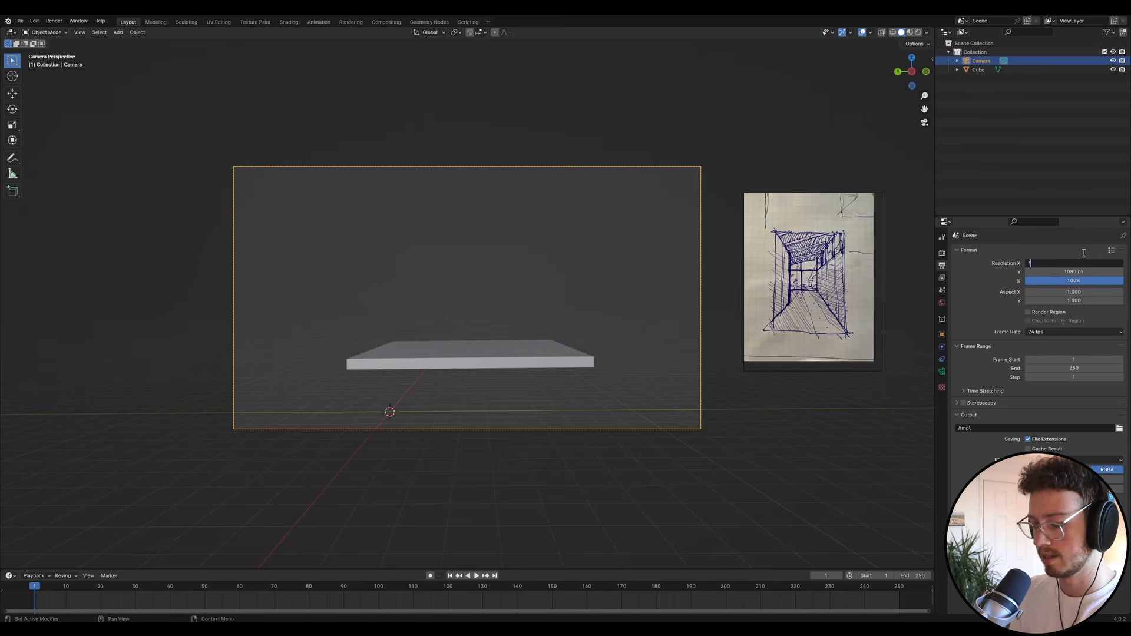
type("080")
key("Tab")
type("13")
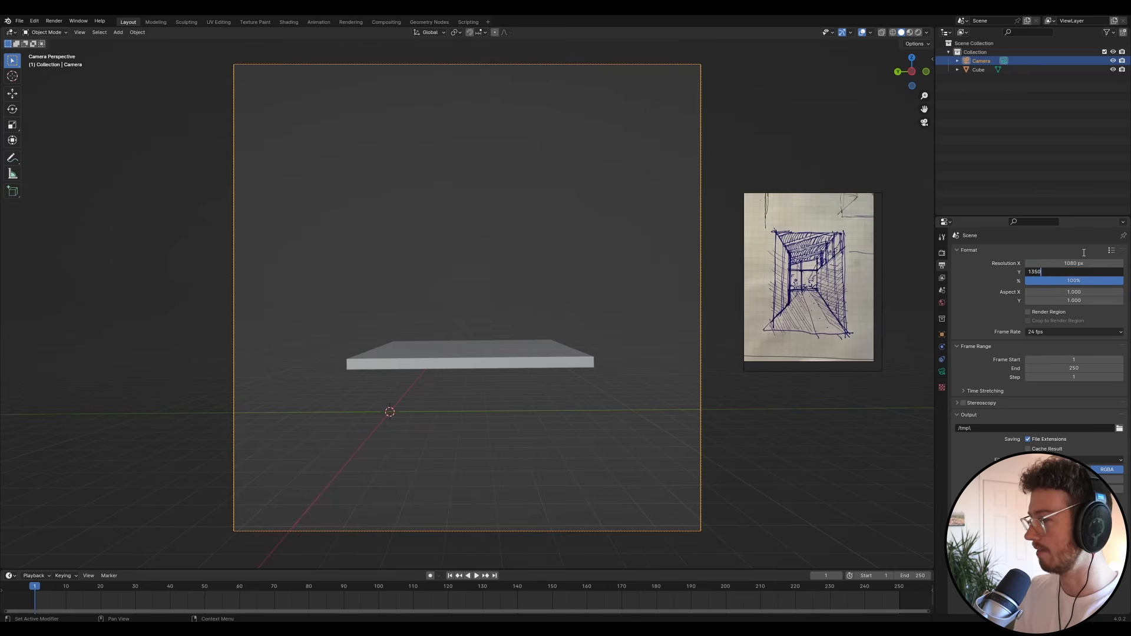
type("50")
key("Return")
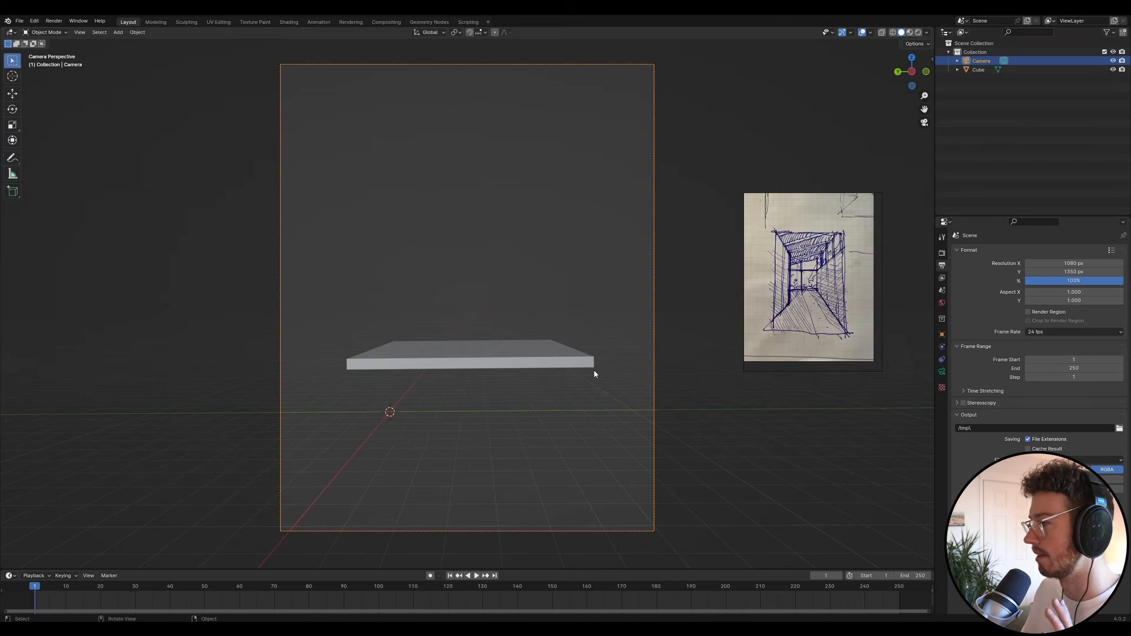
- Inspect the camera's placement relative to the slab from outside and return to the camera view
middle_click_drag(500, 341, 367, 390)
key("KP_0")
scroll(346, 366, "down", 7)
scroll(284, 413, "up", 4)
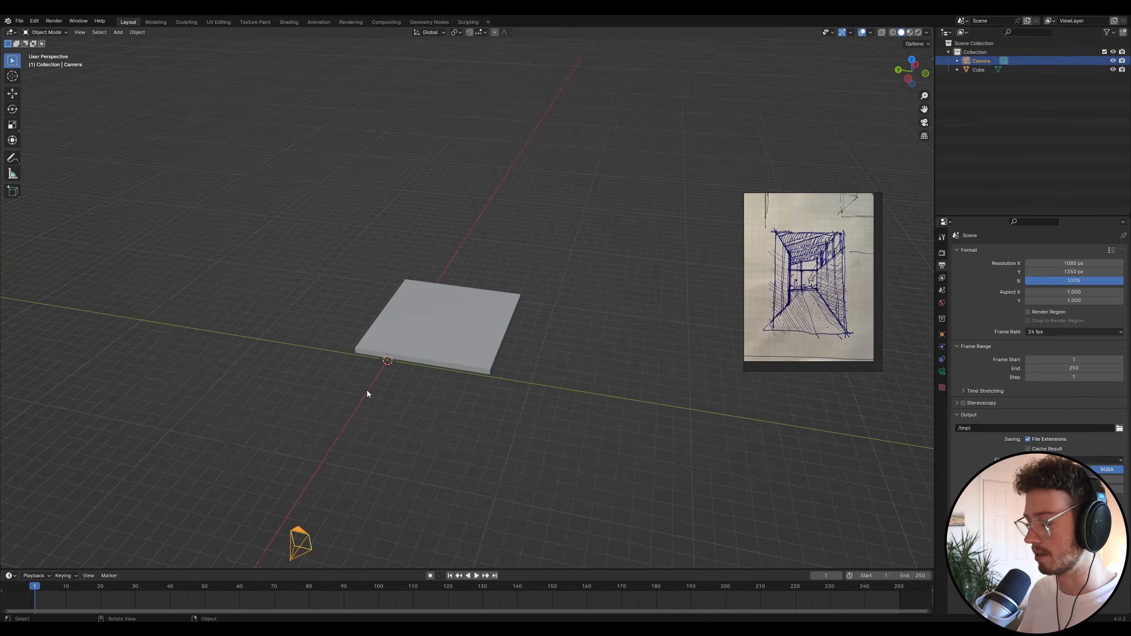
key("KP_0")
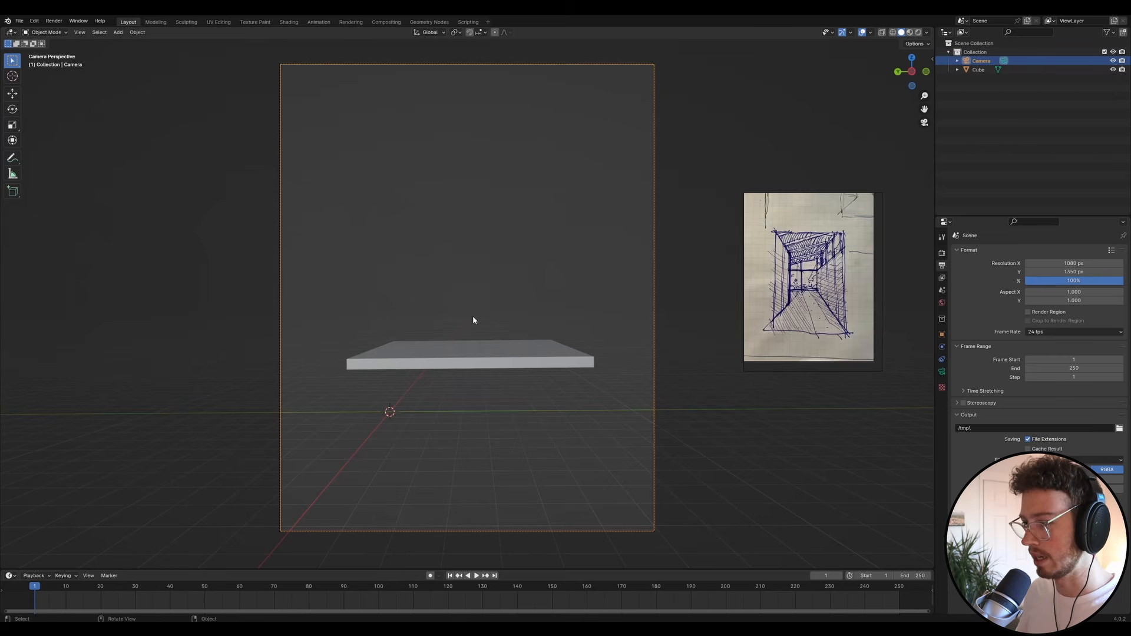
- Move the camera freely in its view plane in two small shifts to change the slab's position in the frame
key("g")
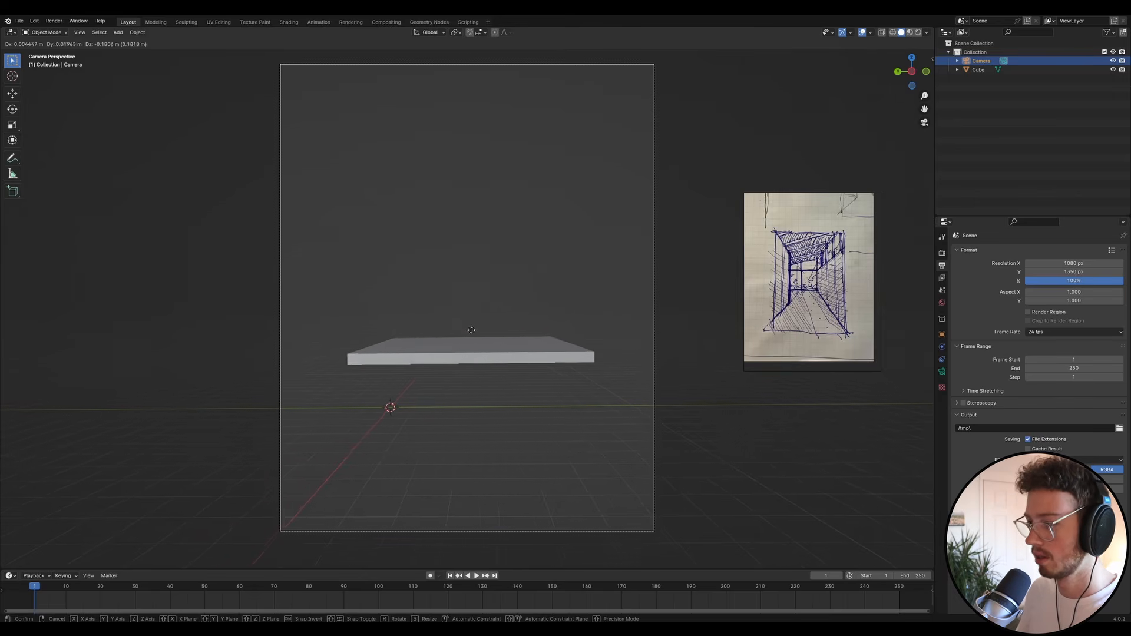
left_click(474, 333)
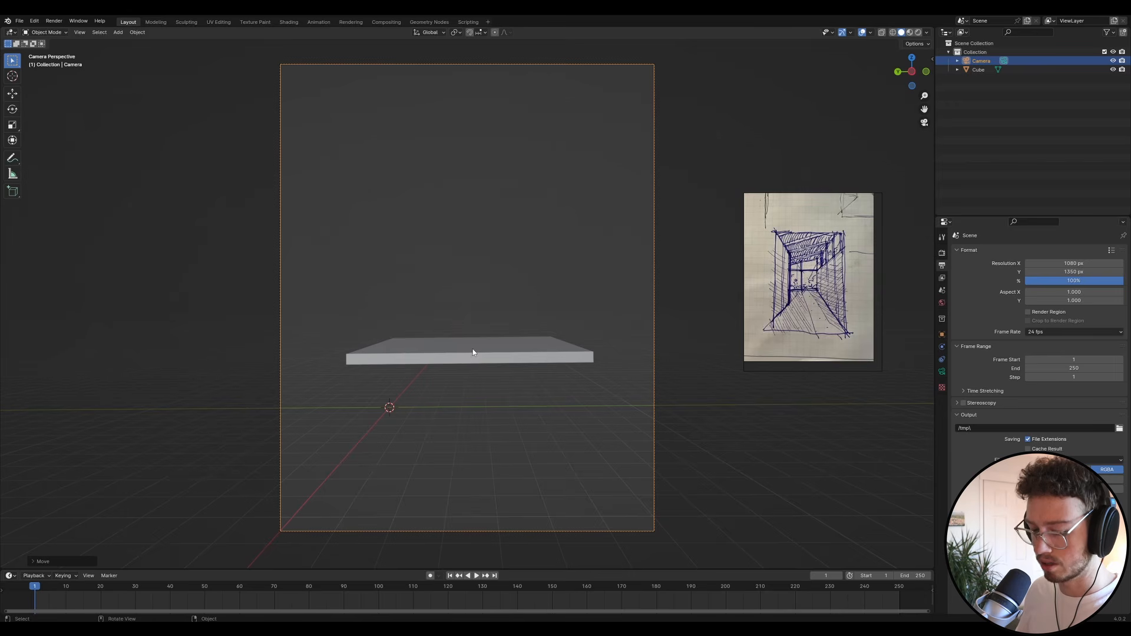
key("g")
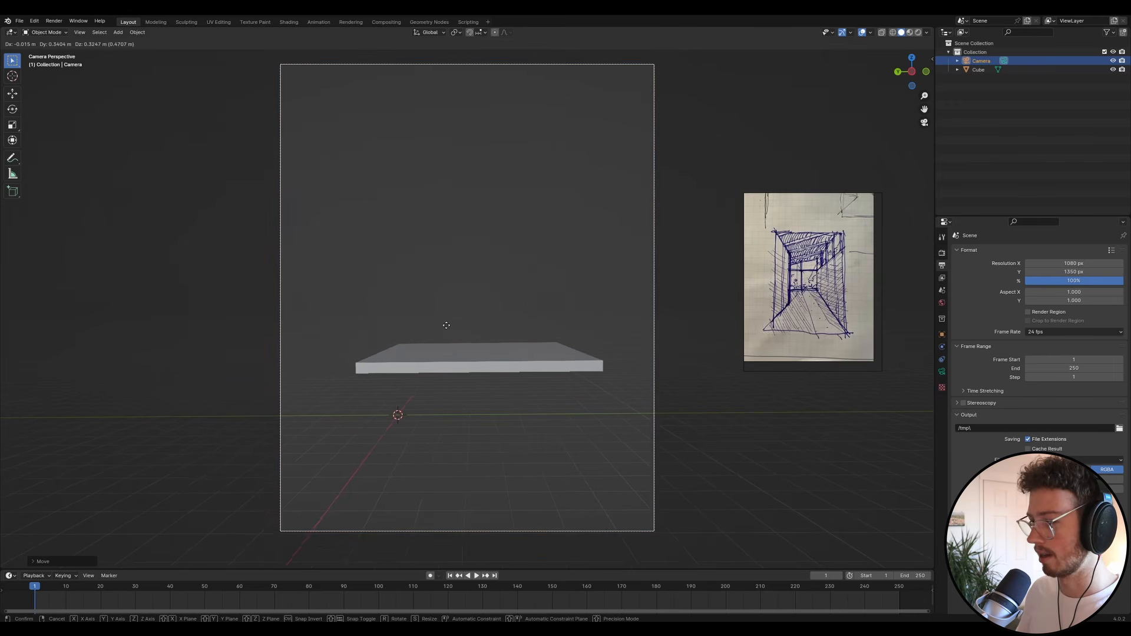
left_click(446, 325)
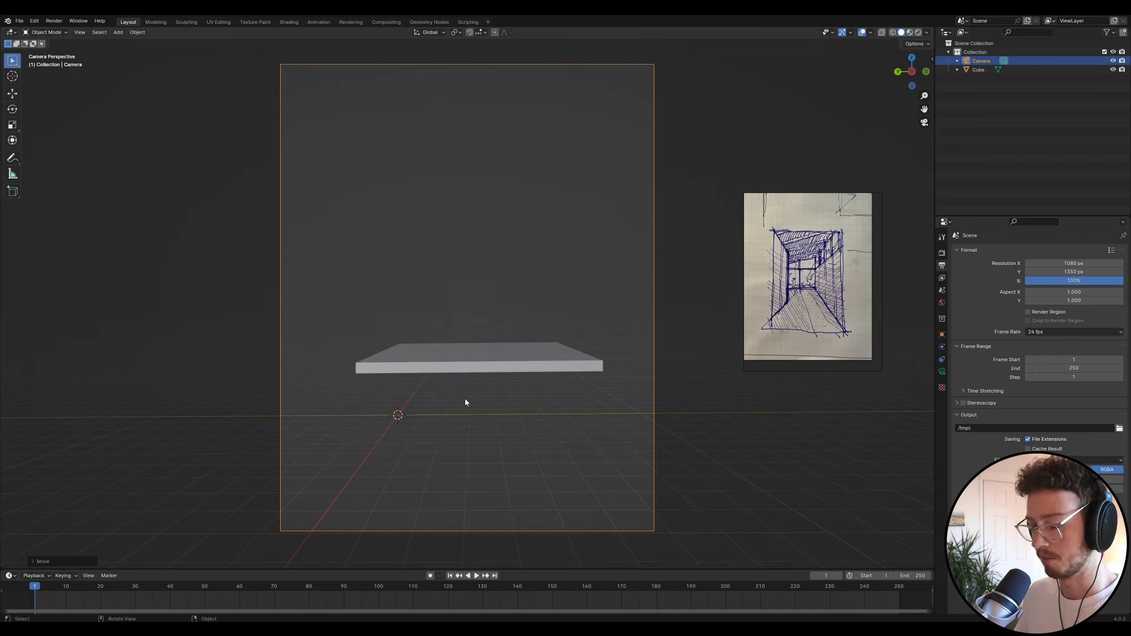
- Reposition the camera along the global X, Y and Z axes so it sits closer to the slab, centred and higher
key("g")
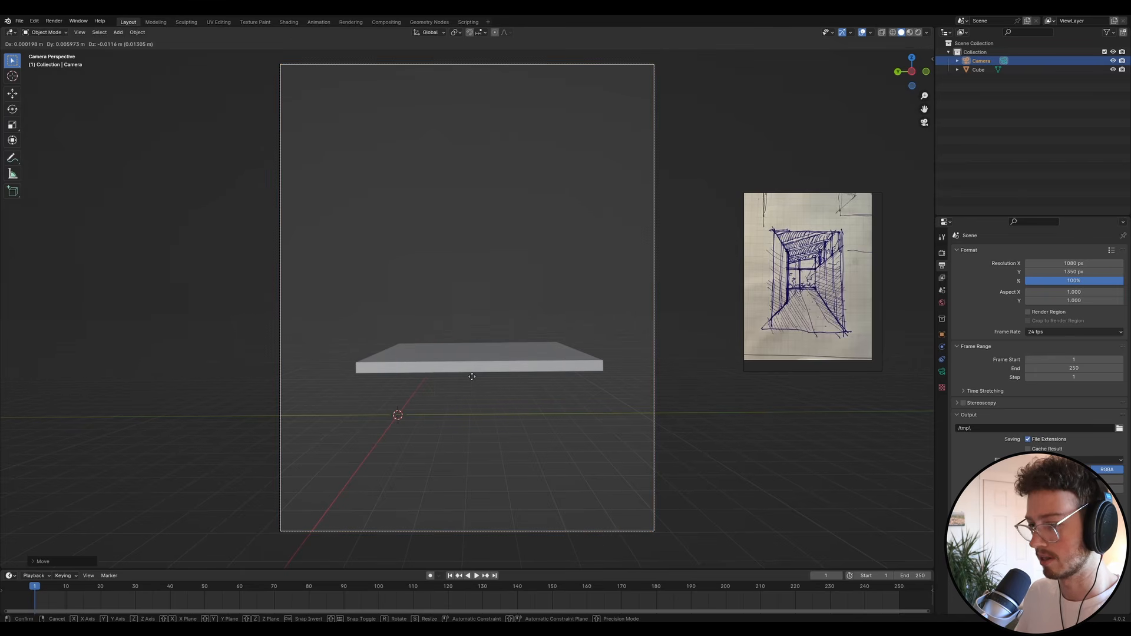
key("x")
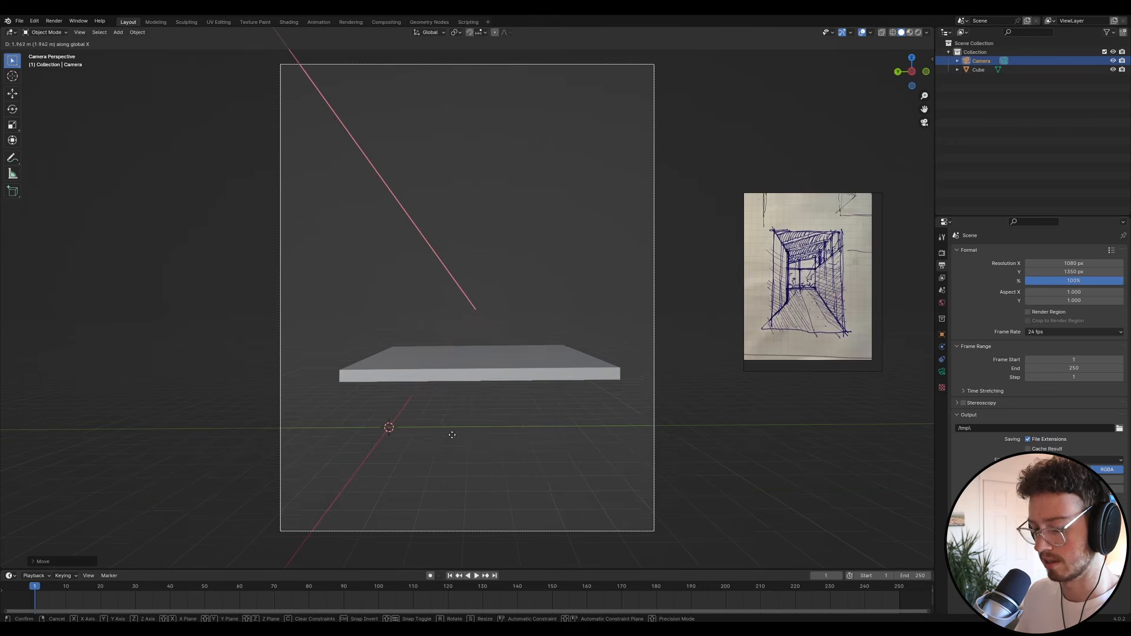
key("x")
key("y")
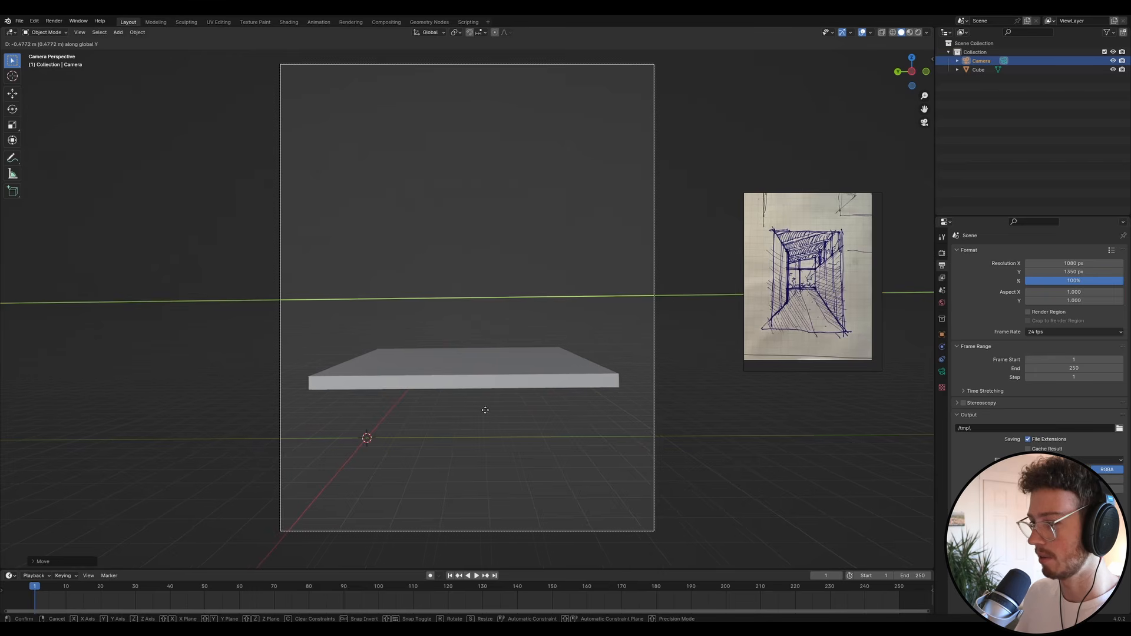
key("z")
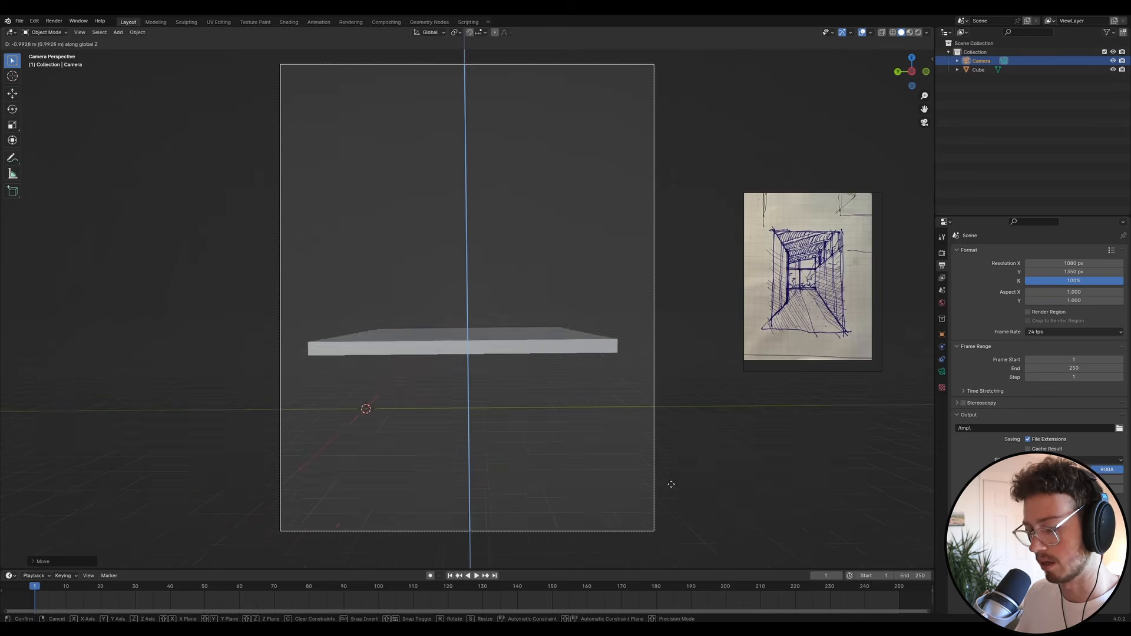
left_click(630, 316)
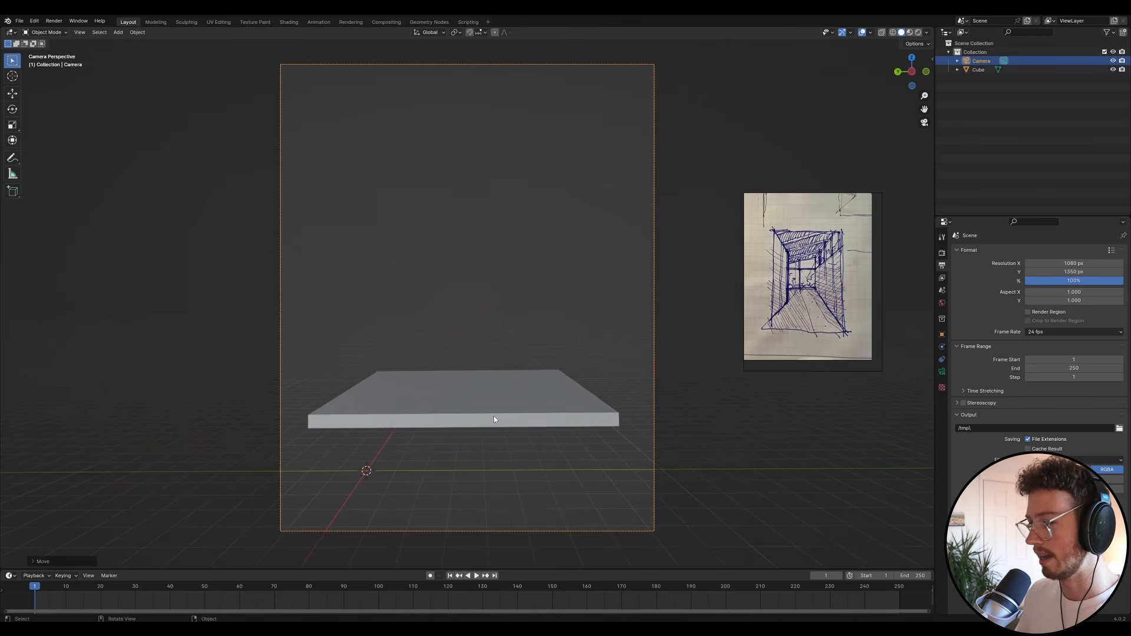
- Try moving the slab freely and constrained to the global Z, Y and X axes
left_click(588, 409)
key("g")
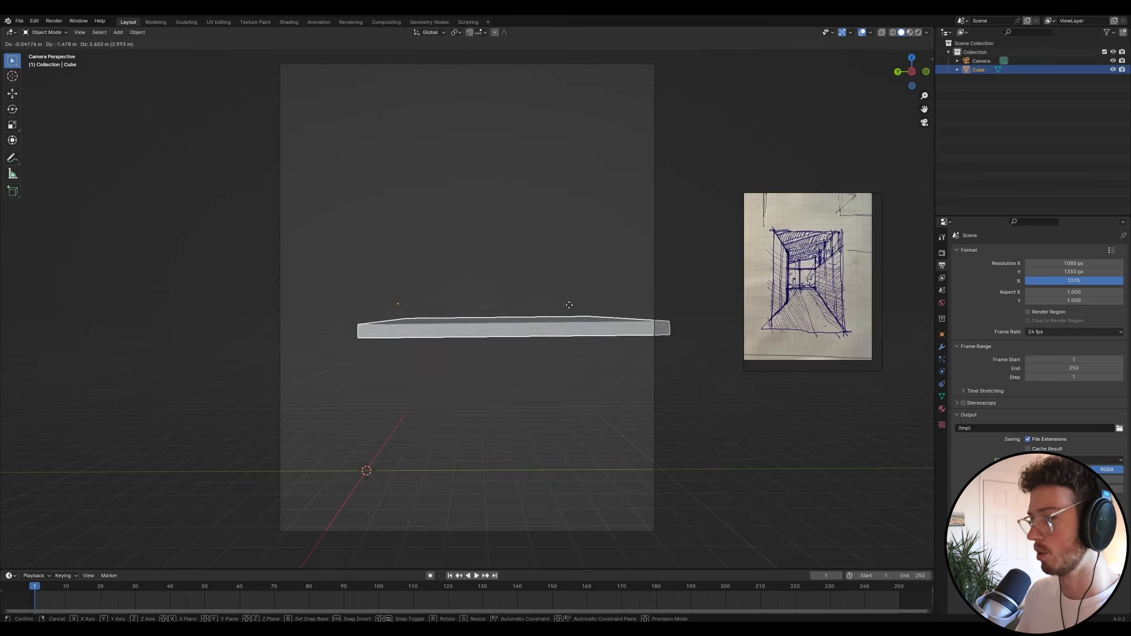
left_click(496, 432)
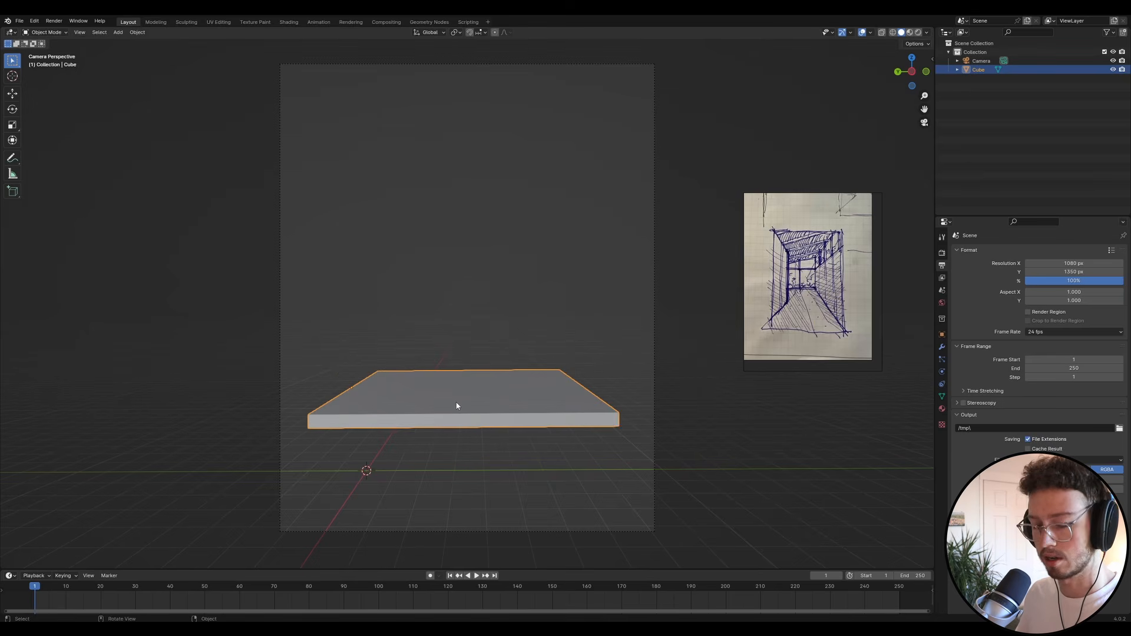
key("g")
key("z")
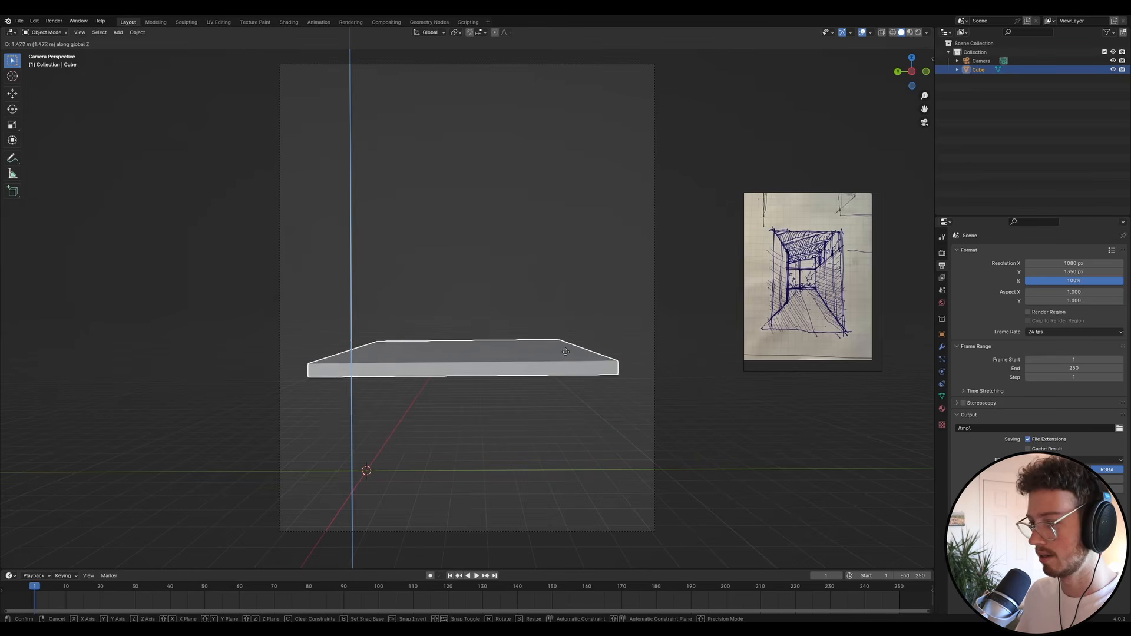
key("y")
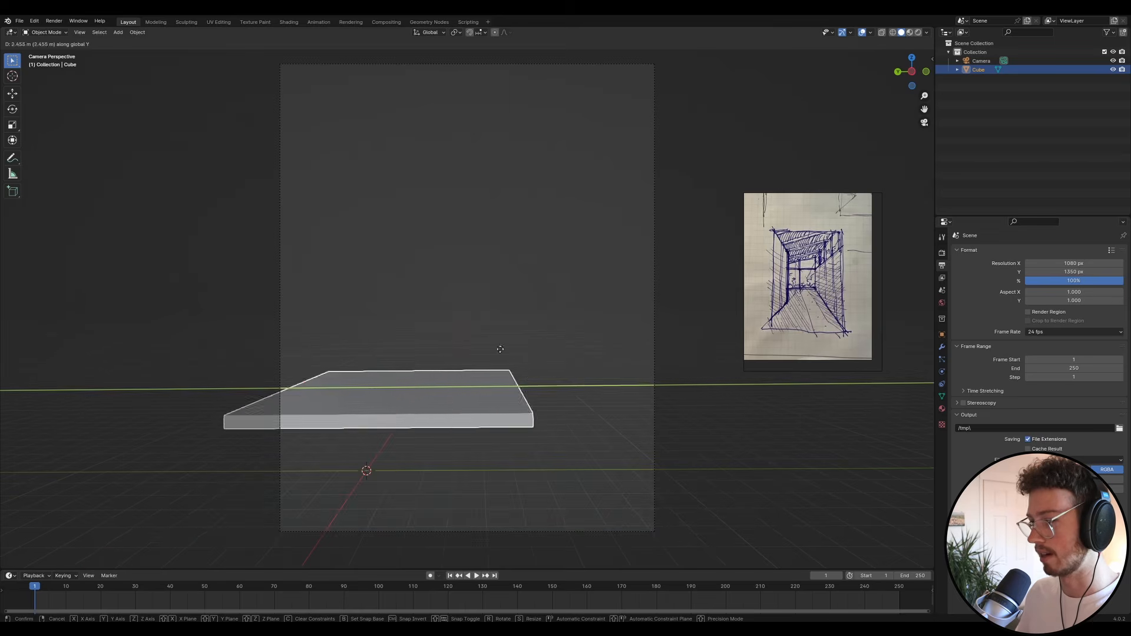
key("x")
key("z")
key("x")
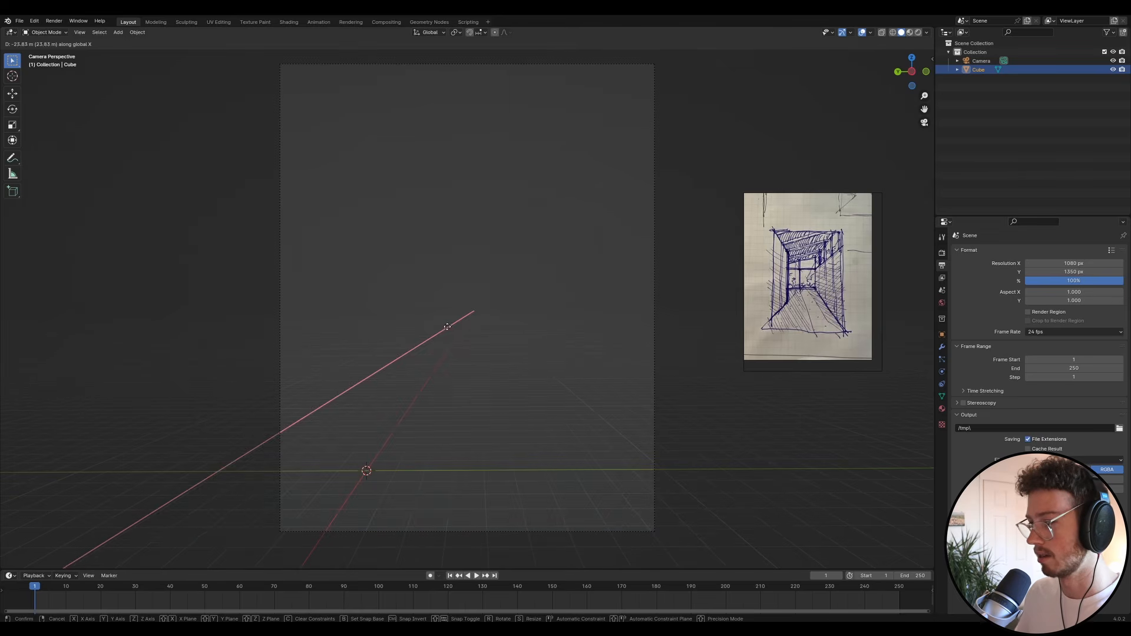
key("y")
left_click(490, 311)
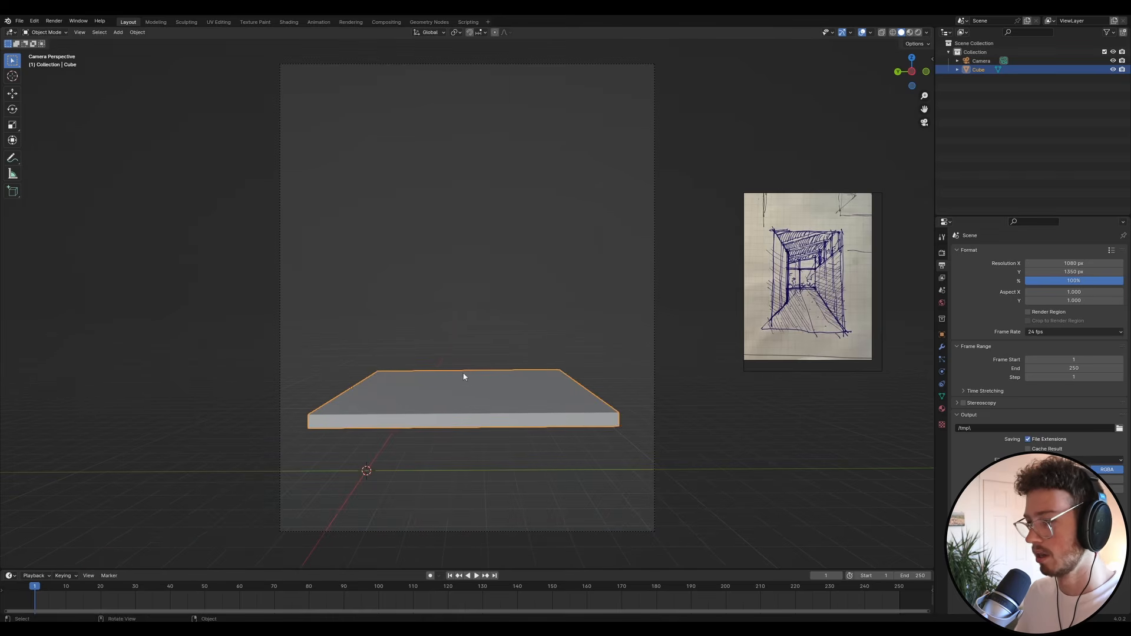
- Move the camera closer to the slab along the global X axis and lower it slightly along Z
left_click(1001, 61)
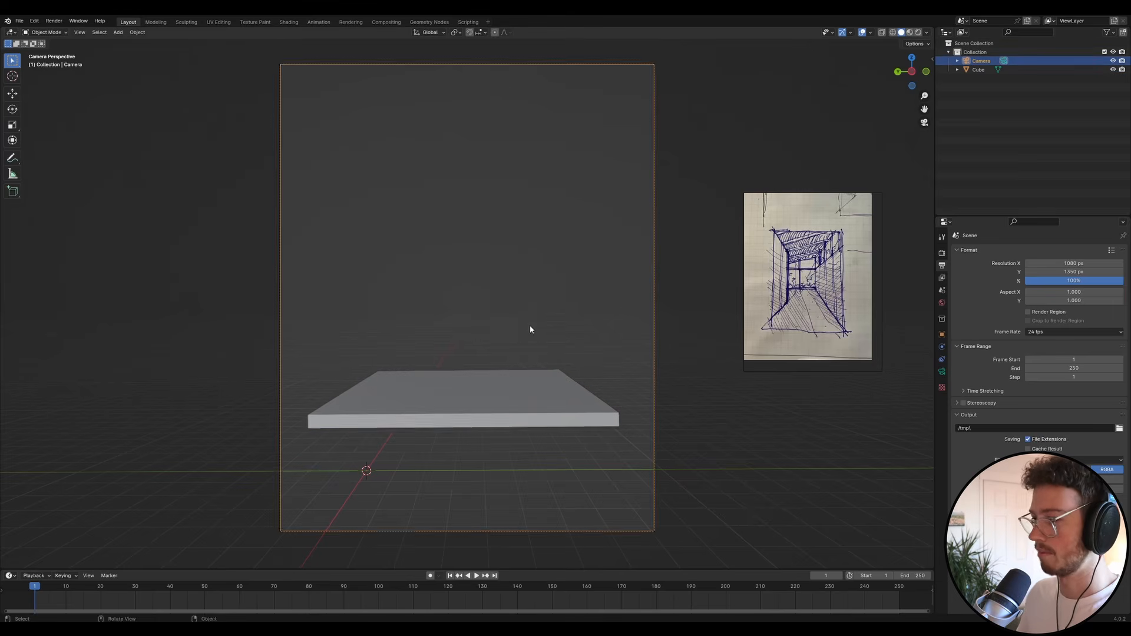
key("g")
key("x")
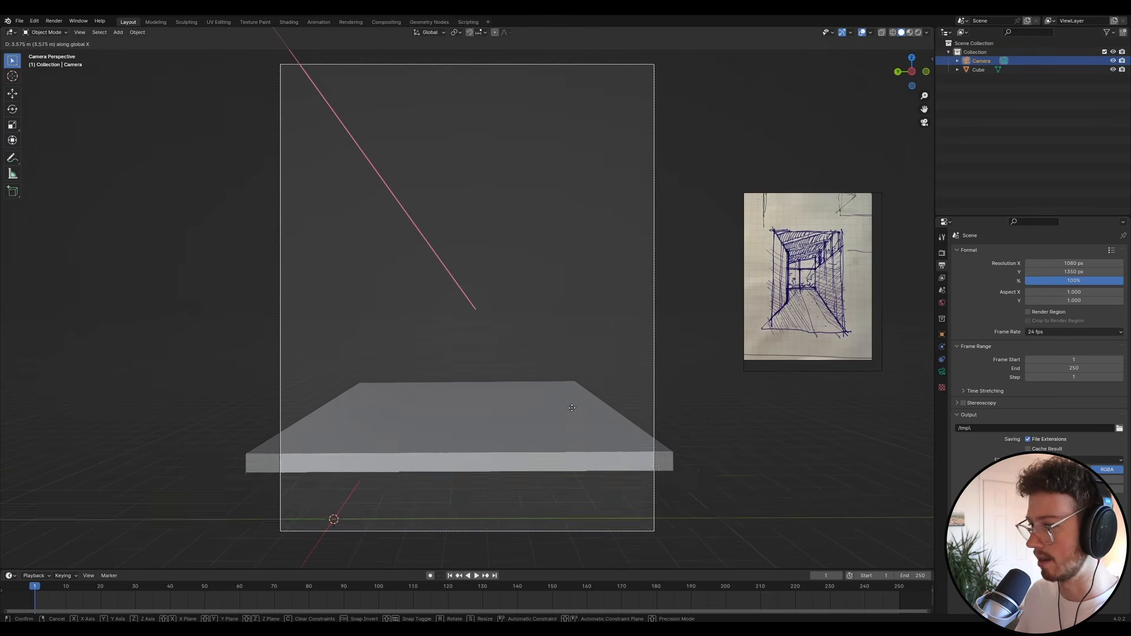
left_click(578, 434)
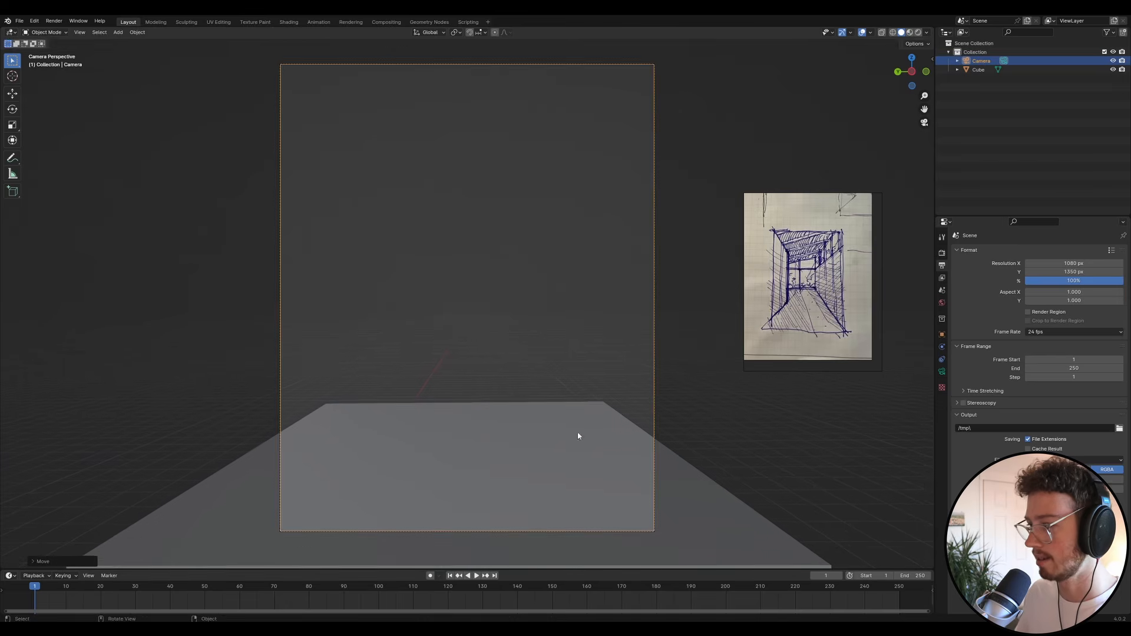
key("g")
key("z")
left_click(560, 345)
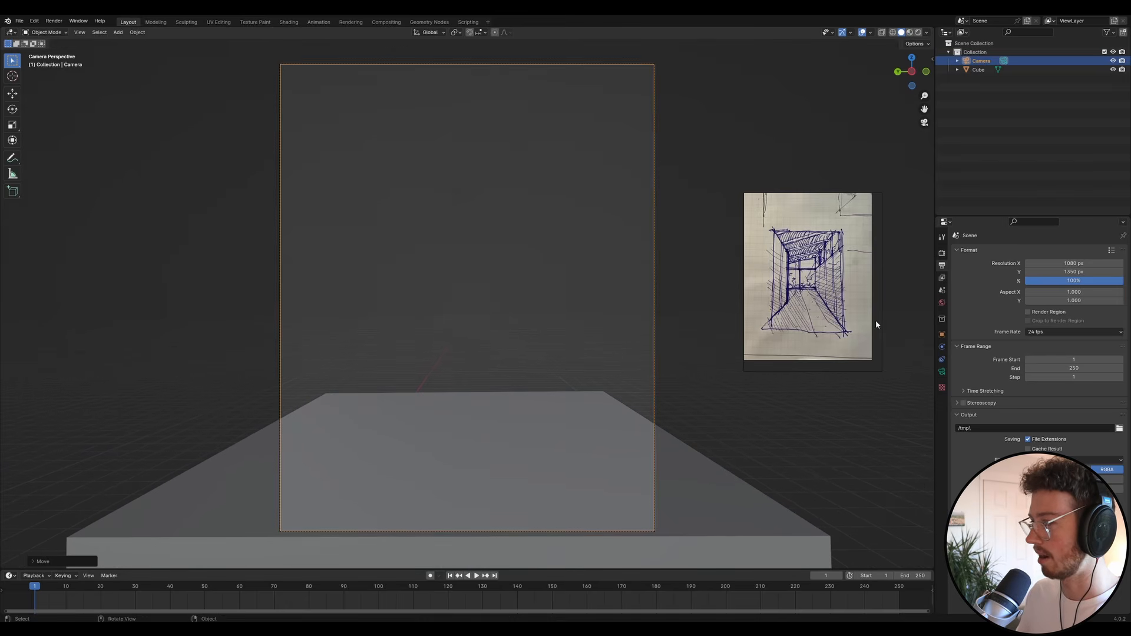
- Lengthen the slab by moving its far end face away from the camera along global X, using X-ray only for the selection
left_click(534, 441)
key("Tab")
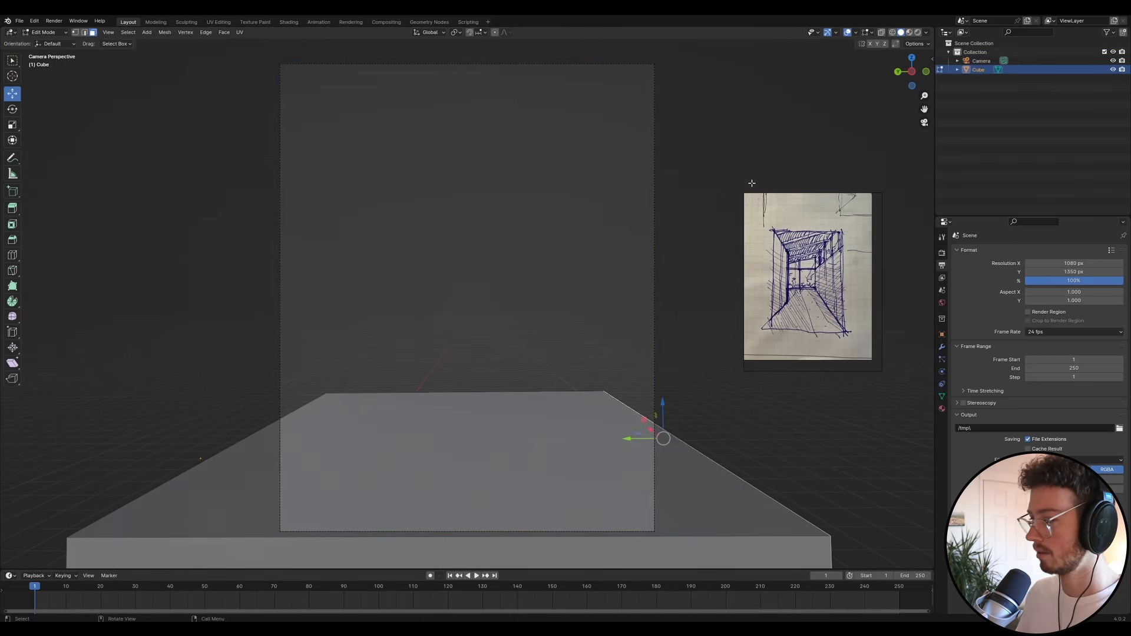
left_click(881, 32)
left_click(473, 403)
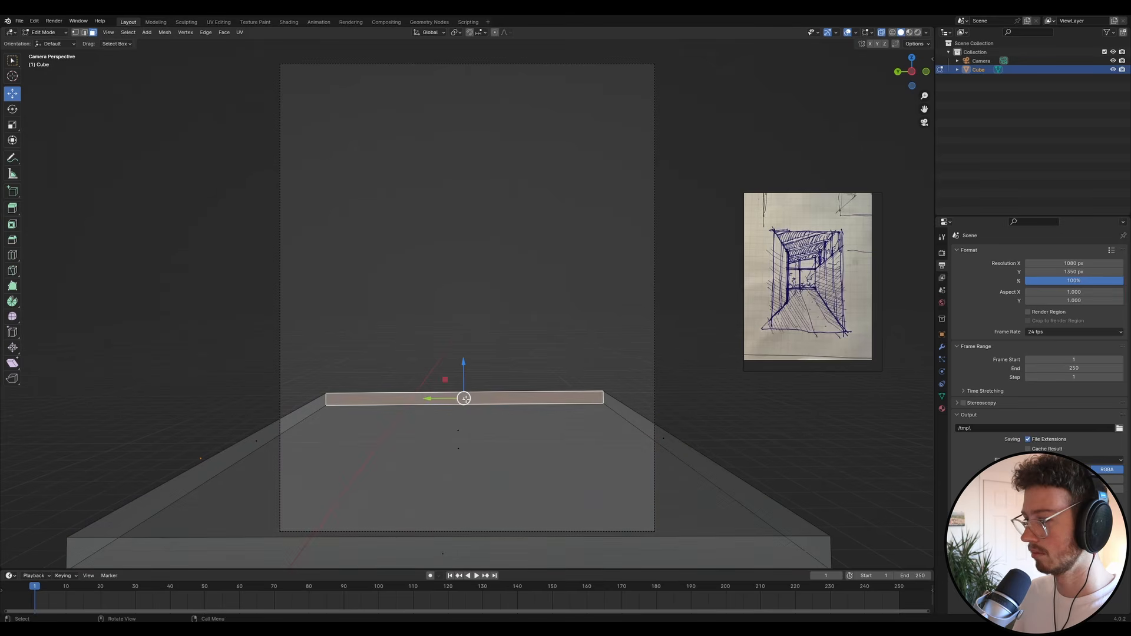
key("g")
key("y")
key("x")
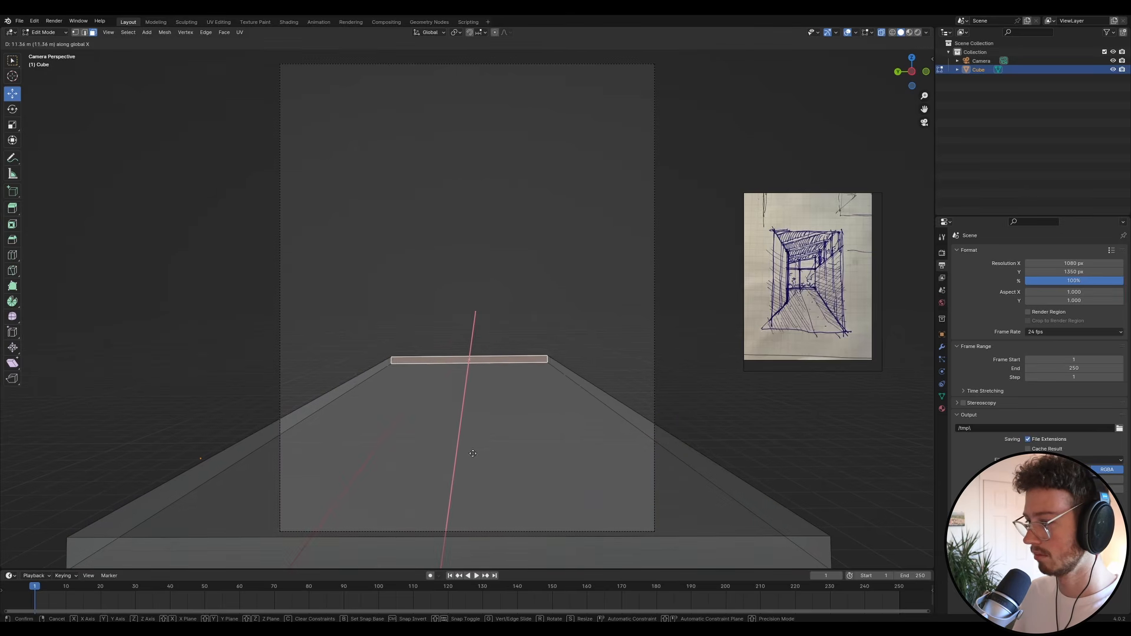
left_click(483, 335)
key("Tab")
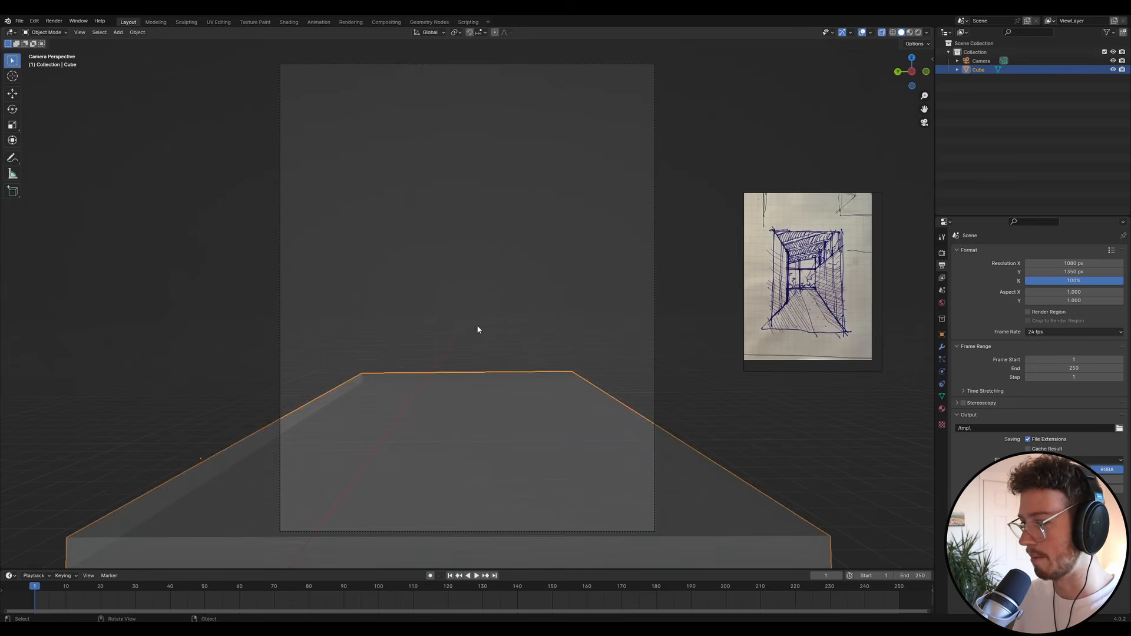
left_click(489, 325)
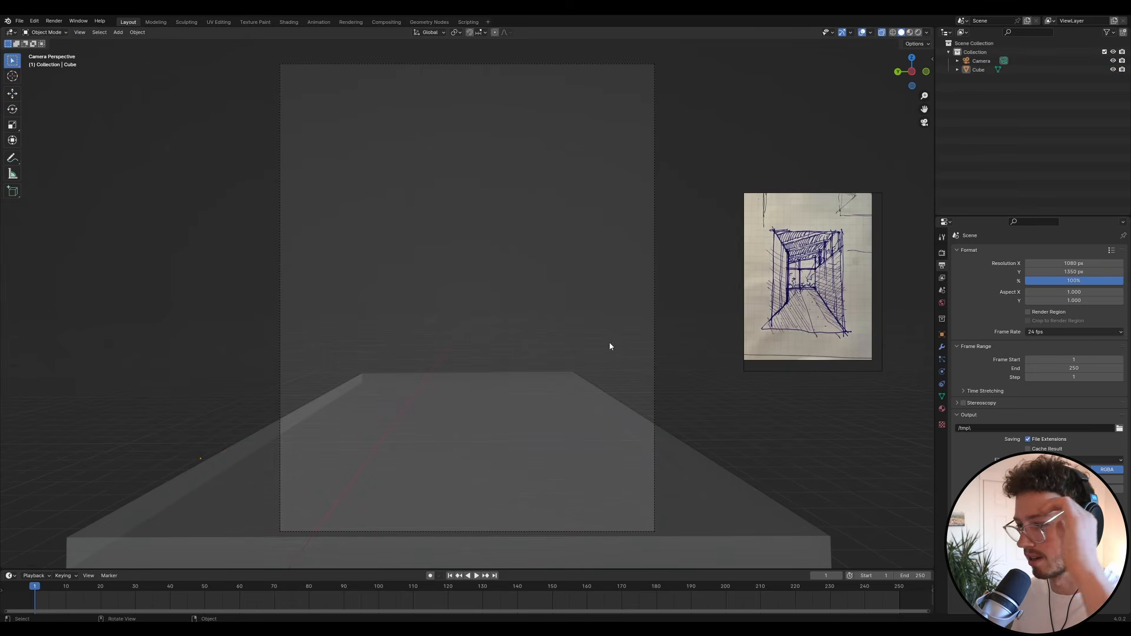
left_click(882, 33)
- Place the hallway sketch reference beside the zoomed-out camera frame and resize its window to match the frame's height
left_click(512, 374)
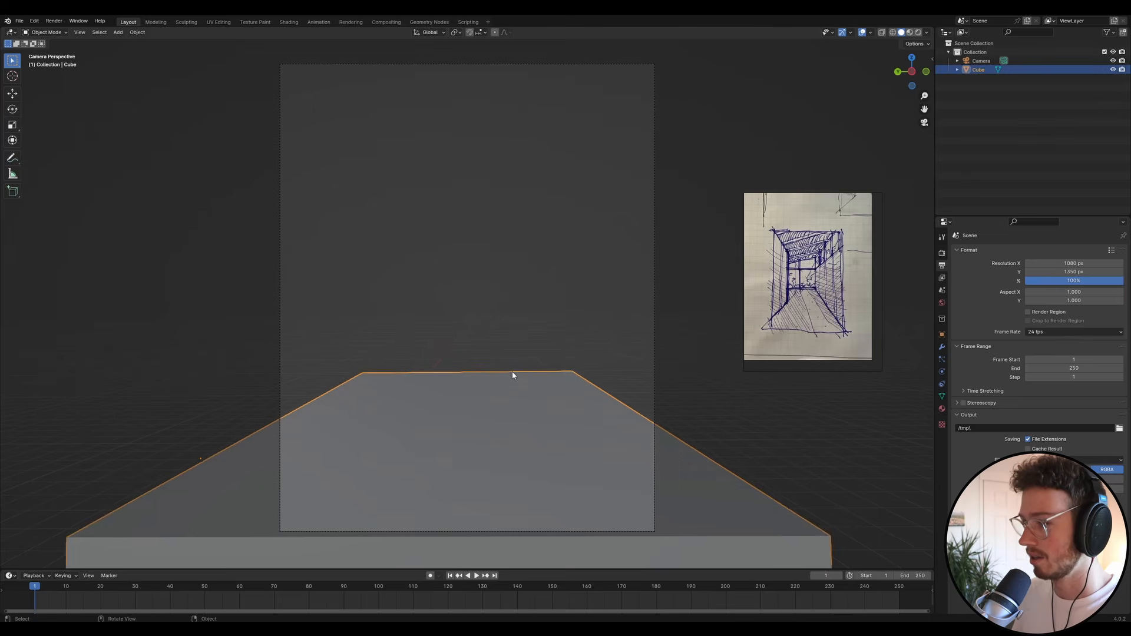
scroll(373, 358, "down", 4)
left_click(489, 330)
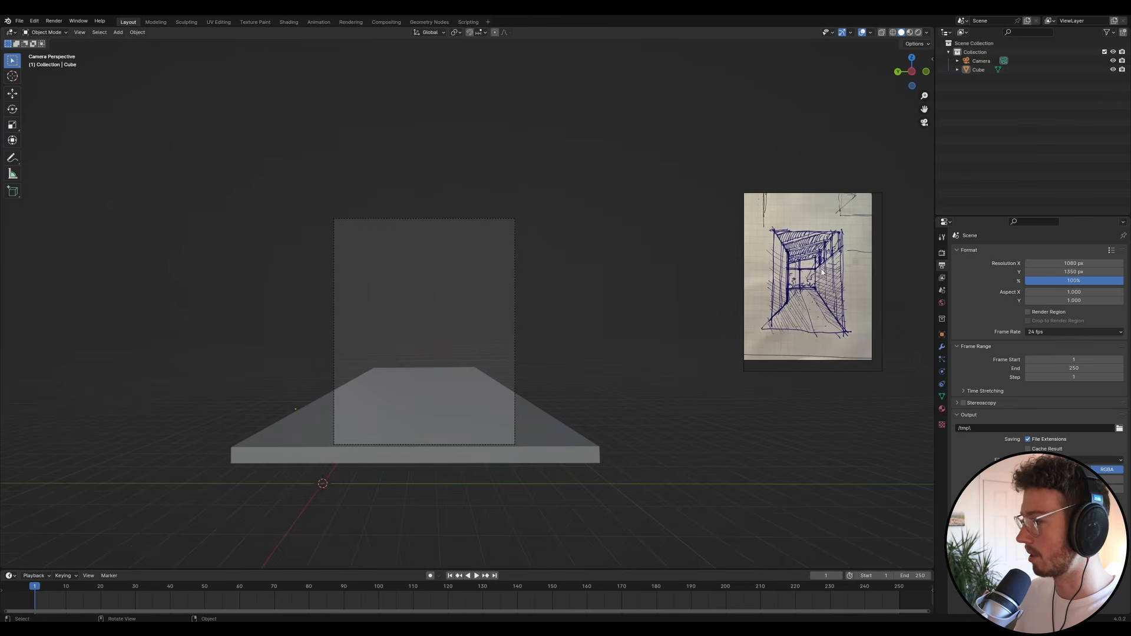
left_click_drag(809, 277, 588, 328)
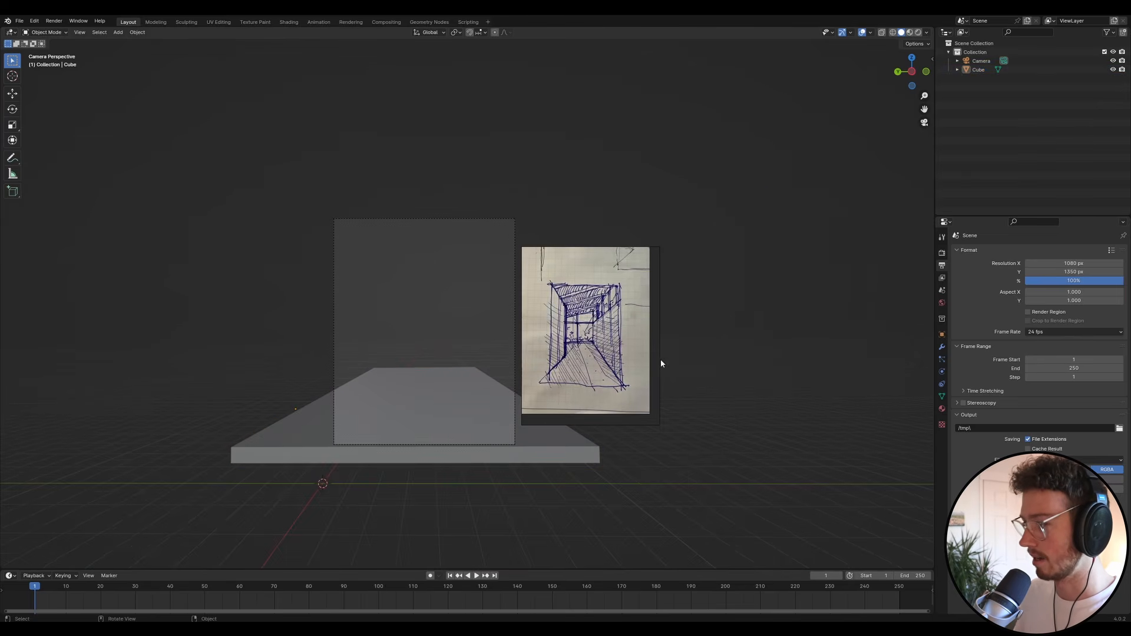
left_click_drag(660, 358, 718, 357)
left_click_drag(659, 246, 654, 219)
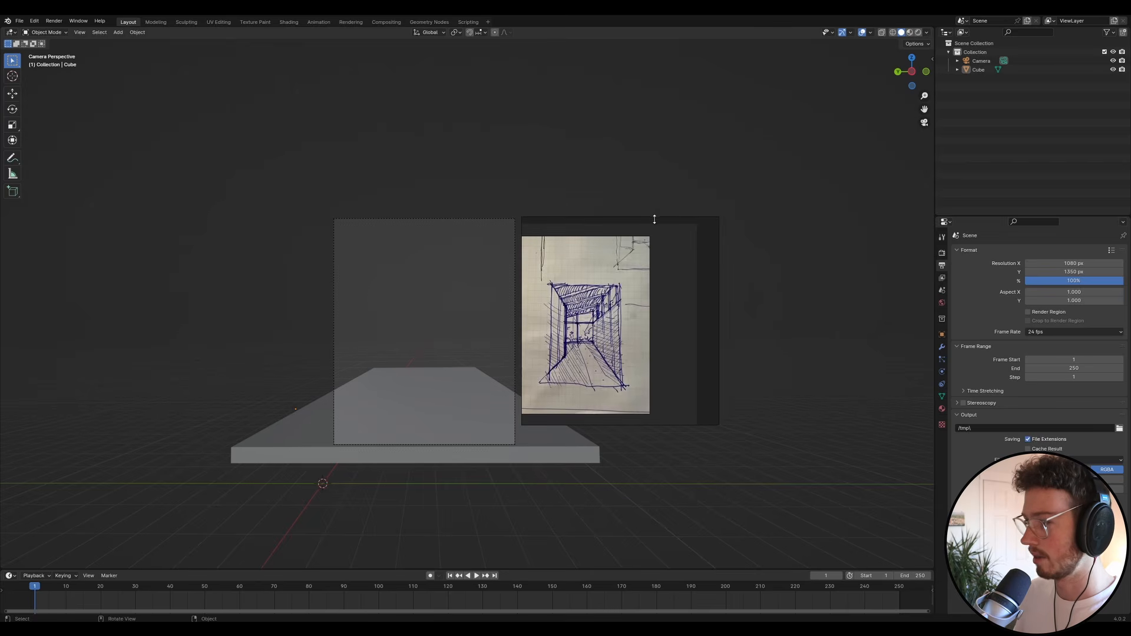
mouse_move(679, 424)
left_mouse_down()
mouse_move(681, 453)
mouse_move(671, 416)
left_mouse_up()
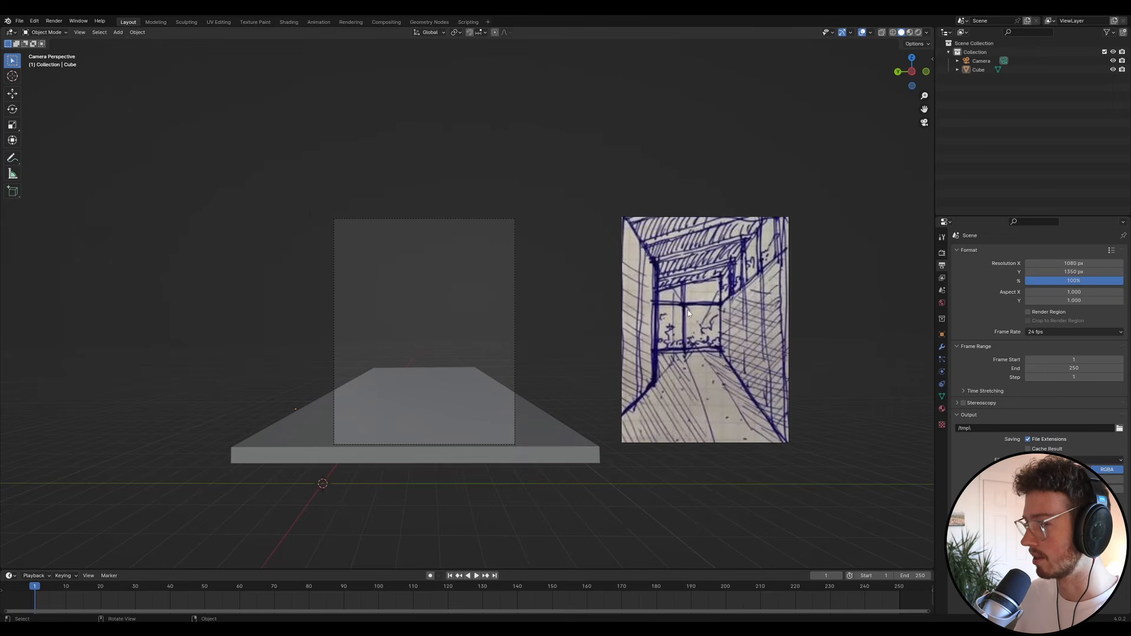
- Set the camera's viewport passepartout to full opacity so the area outside the frame is solid black
left_click(981, 60)
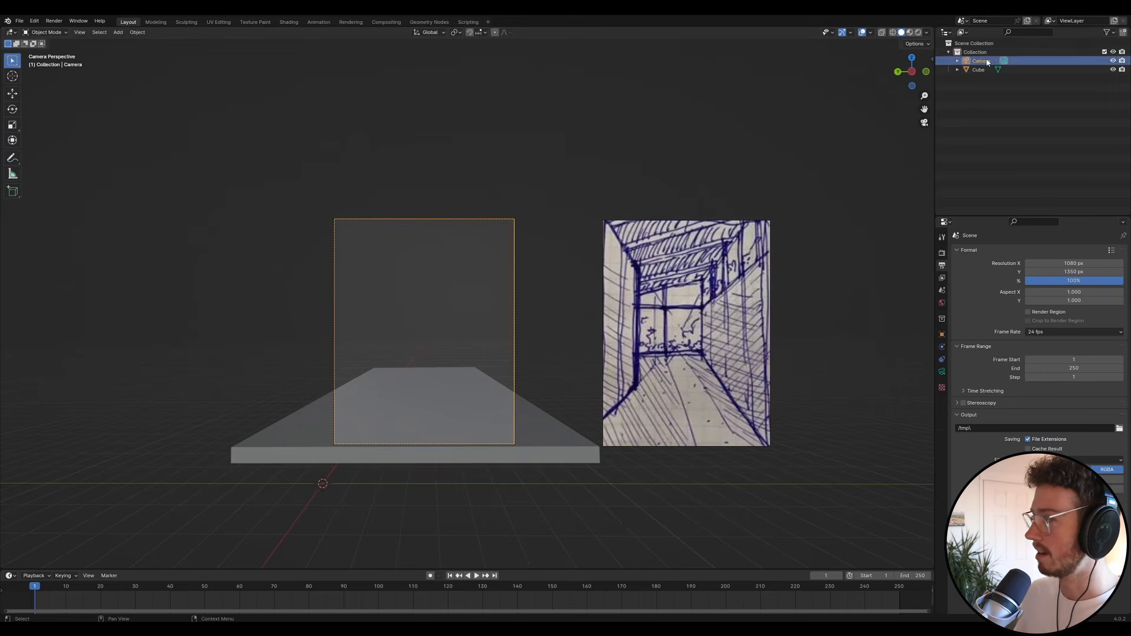
left_click(999, 424)
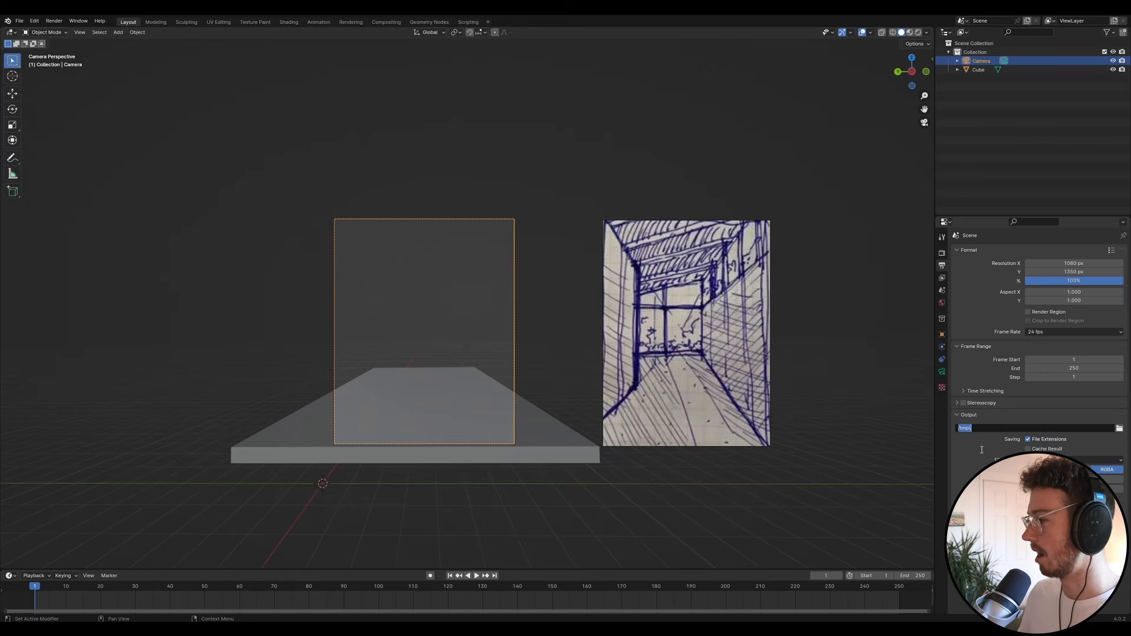
key("Escape")
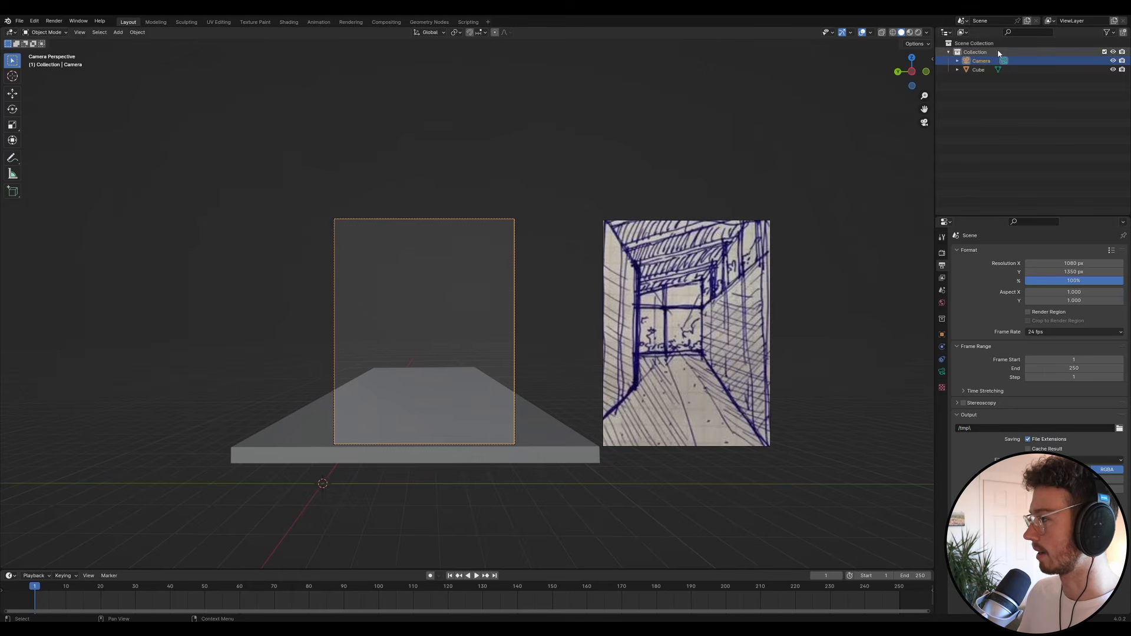
left_click(944, 373)
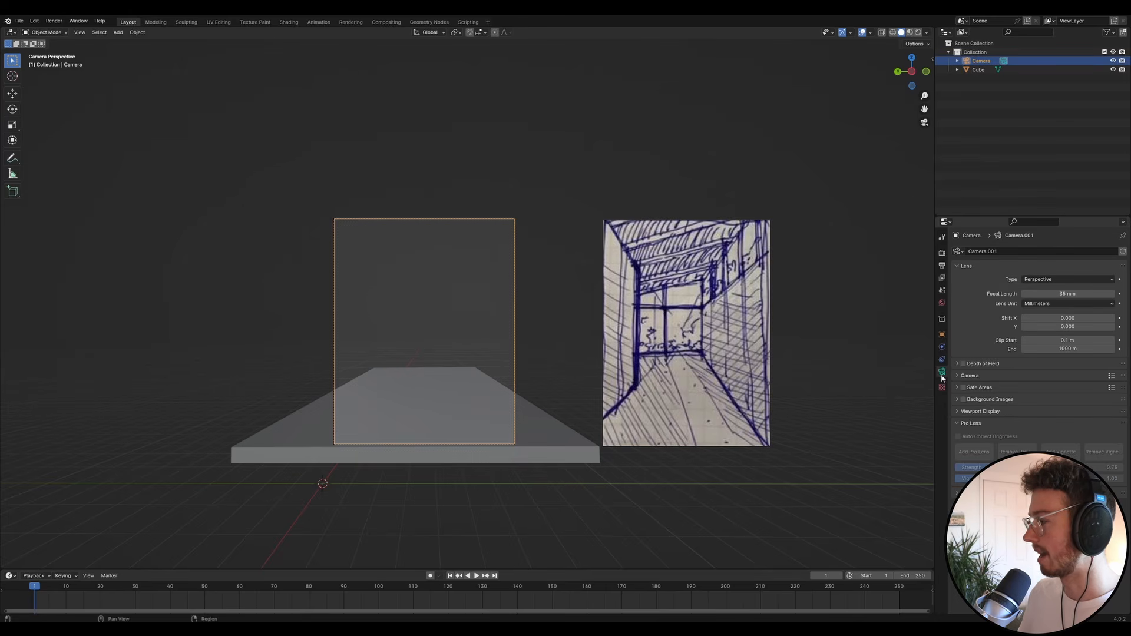
left_click(957, 412)
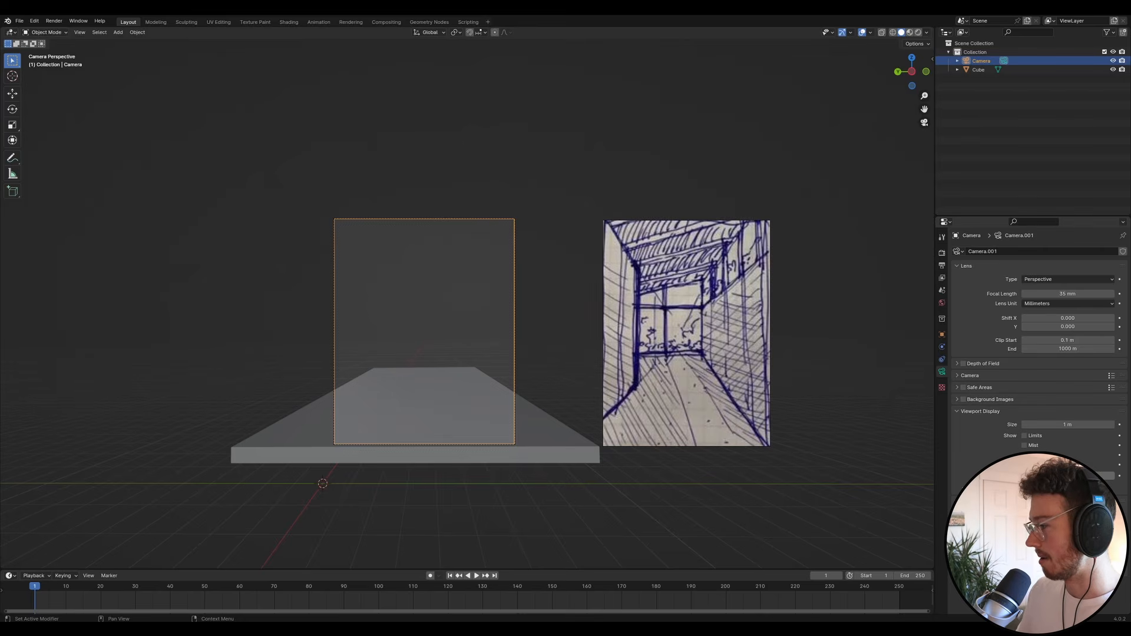
left_click_drag(1067, 475, 1114, 475)
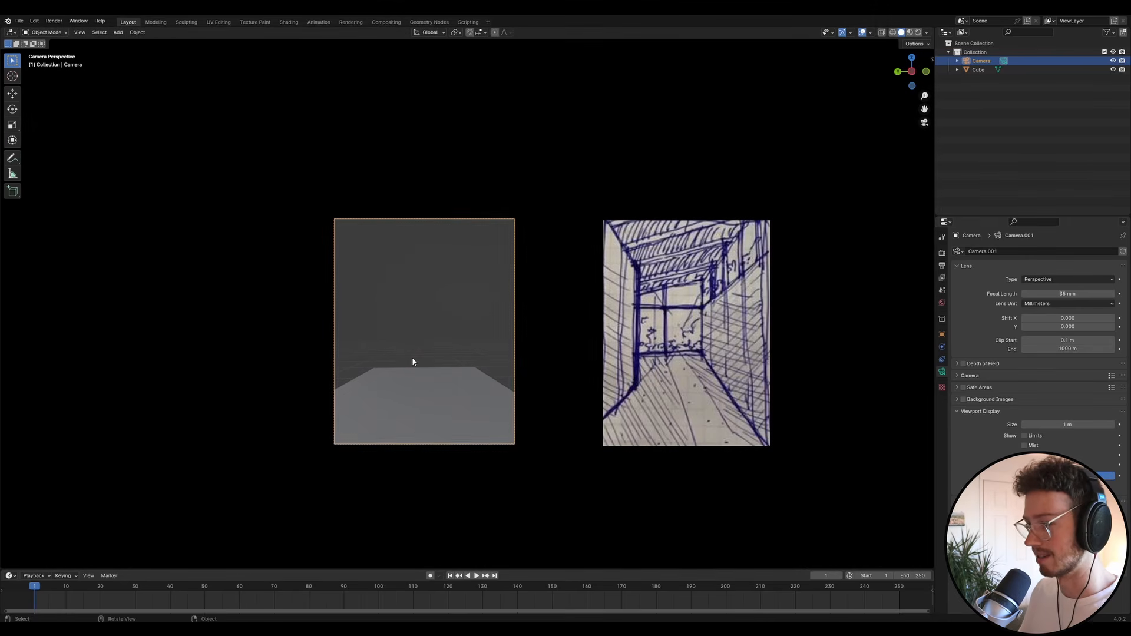
- Add a cube mesh to the scene
left_click(411, 323)
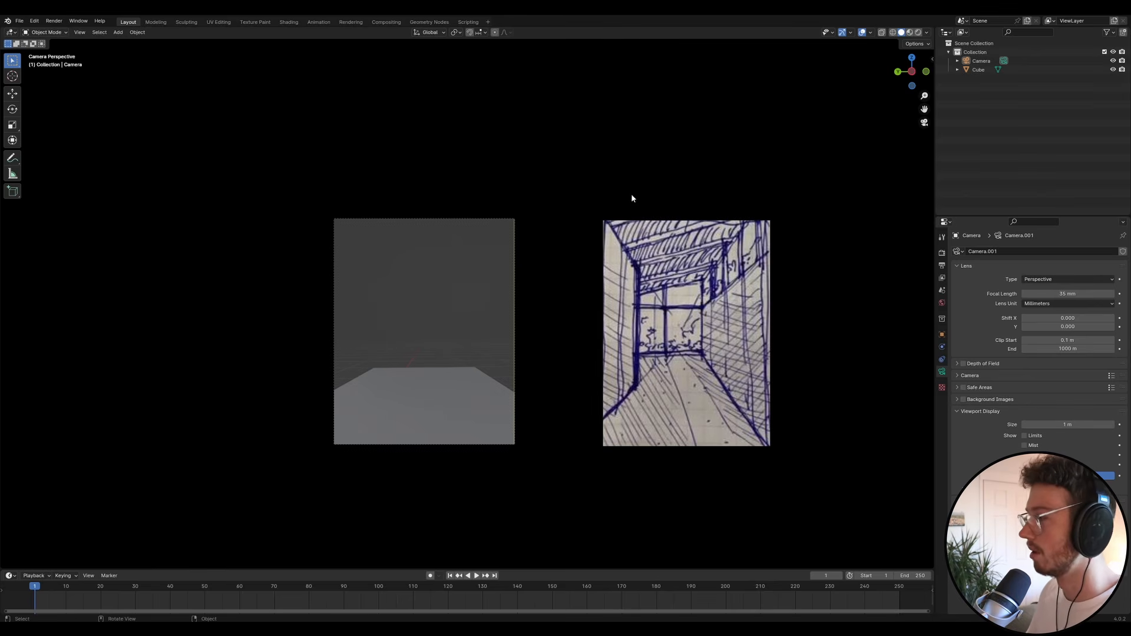
left_click(987, 61)
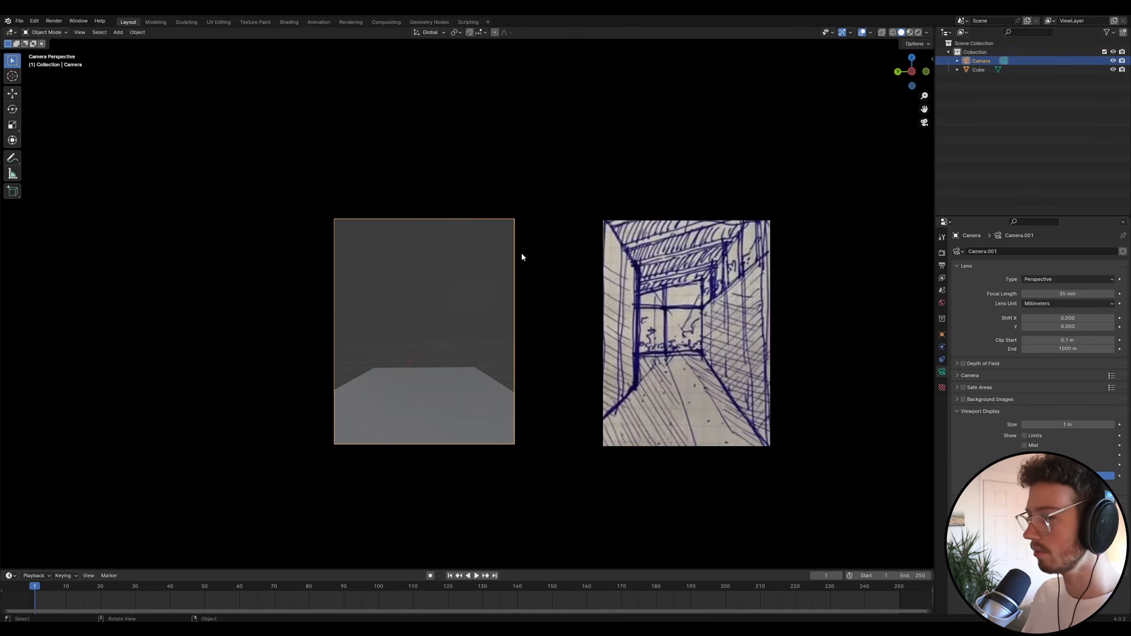
key("shift+a")
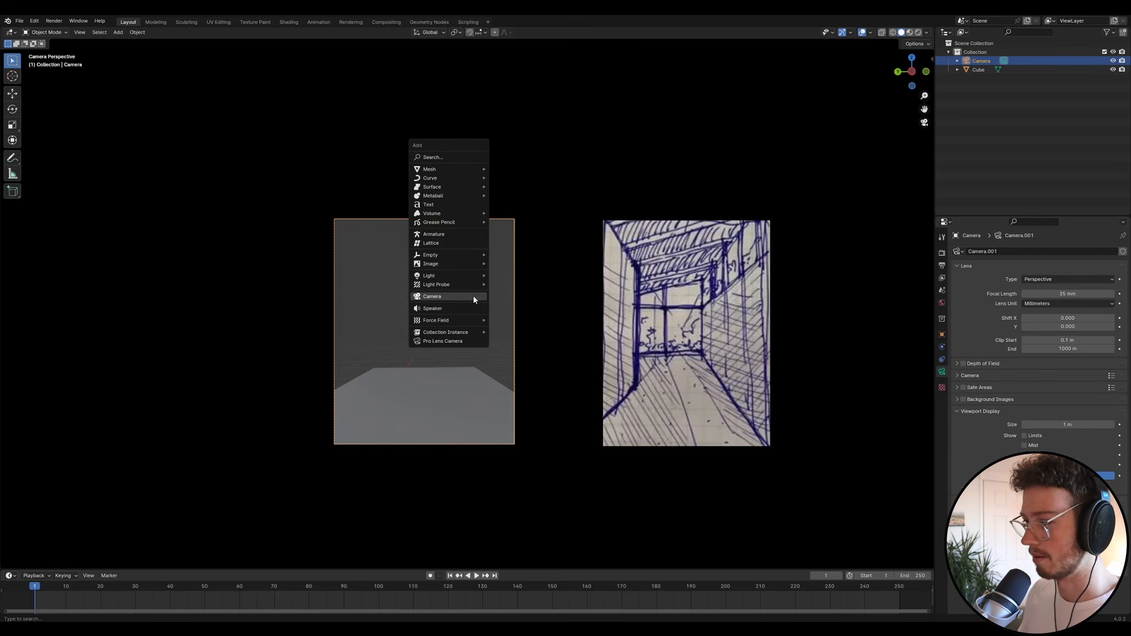
key("Escape")
key("shift+a")
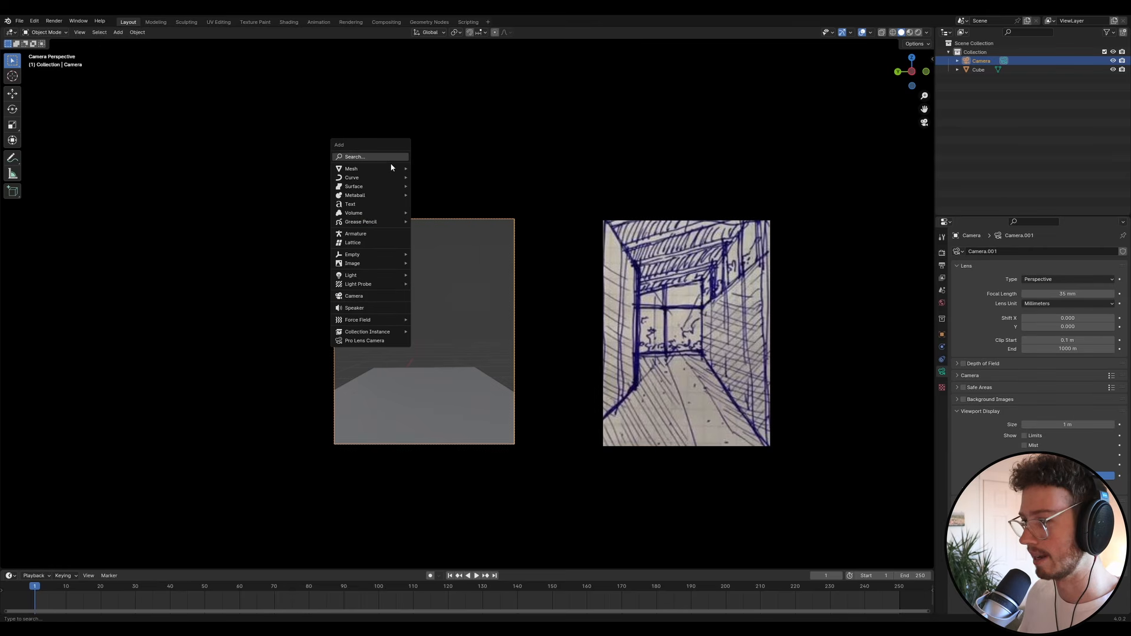
mouse_move(387, 169)
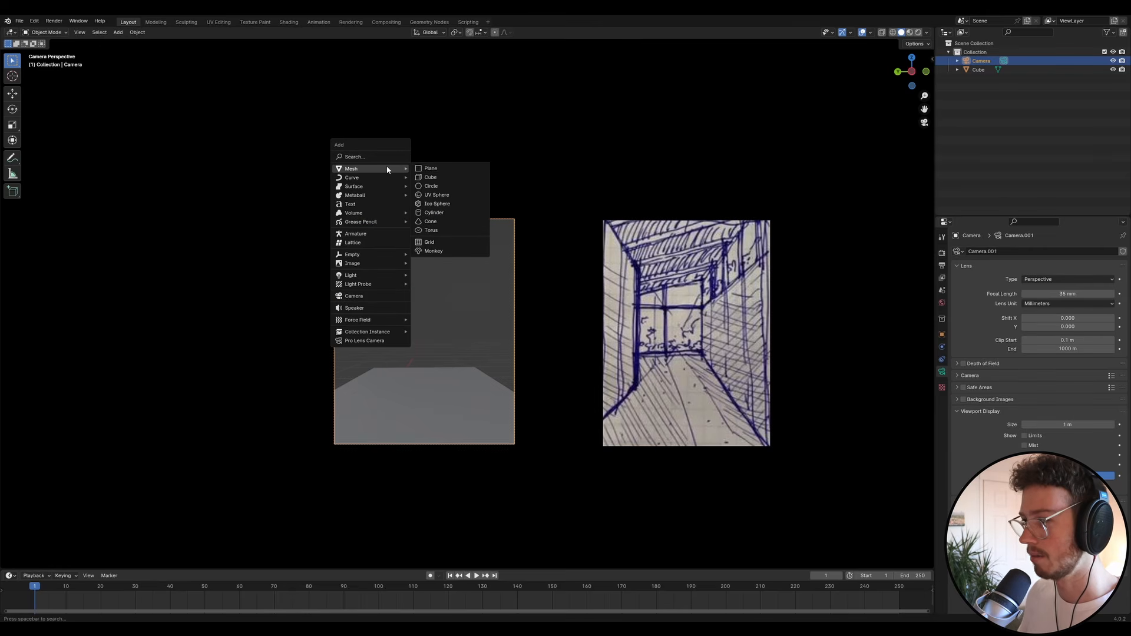
left_click(443, 175)
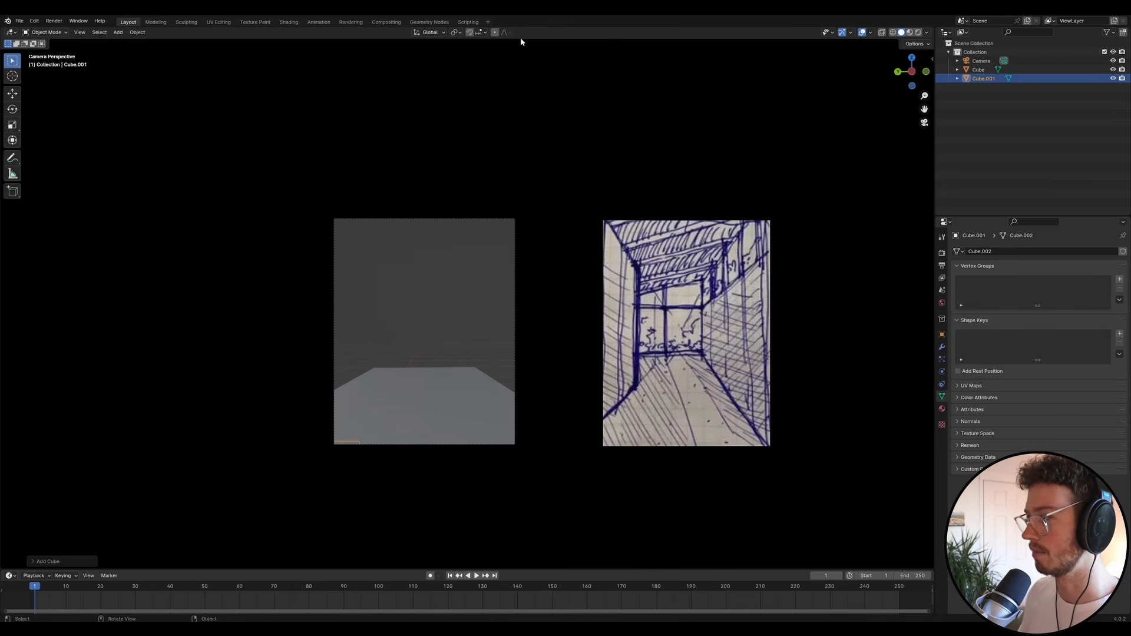
- Set the snap target to Vertex and move the new cube above the slab, inside the camera frame
left_click(481, 33)
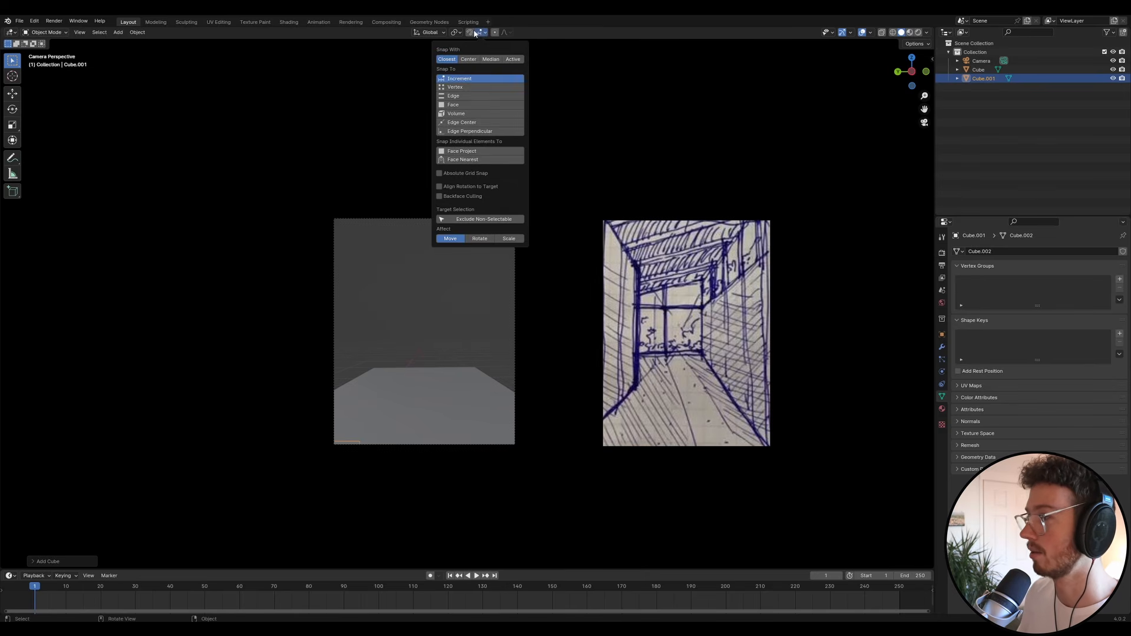
left_click(475, 33)
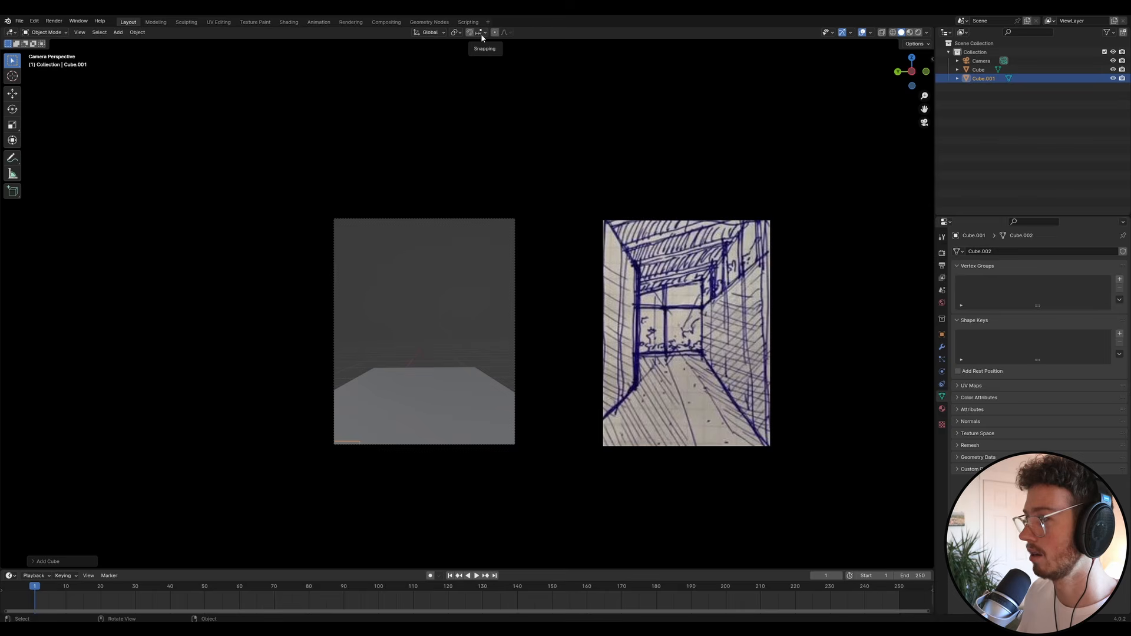
left_click(481, 32)
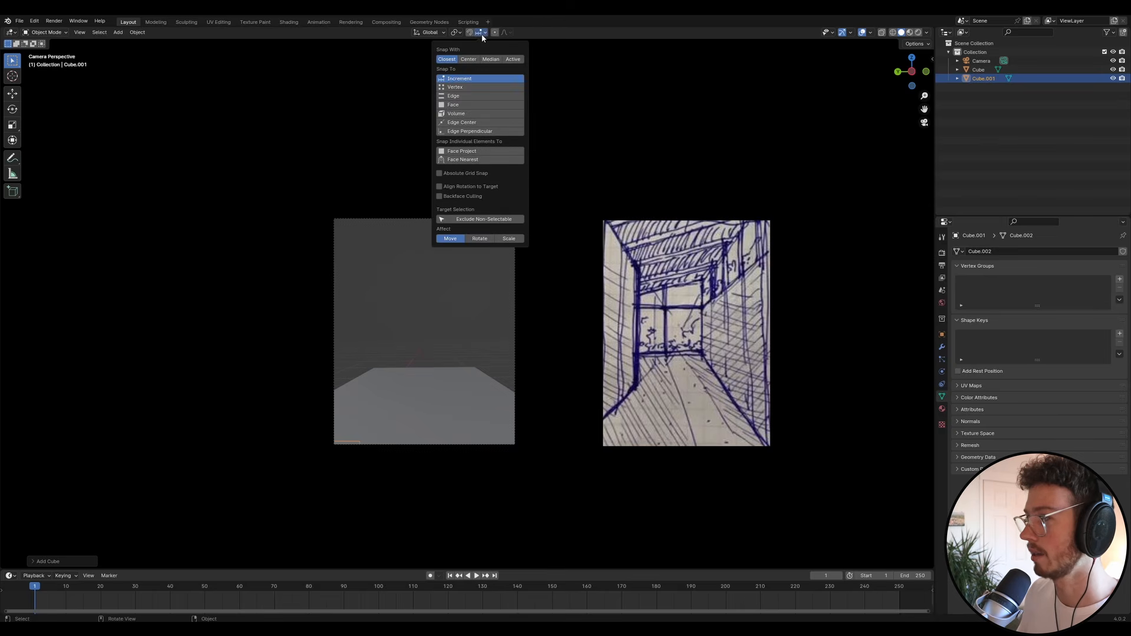
left_click(479, 87)
key("g")
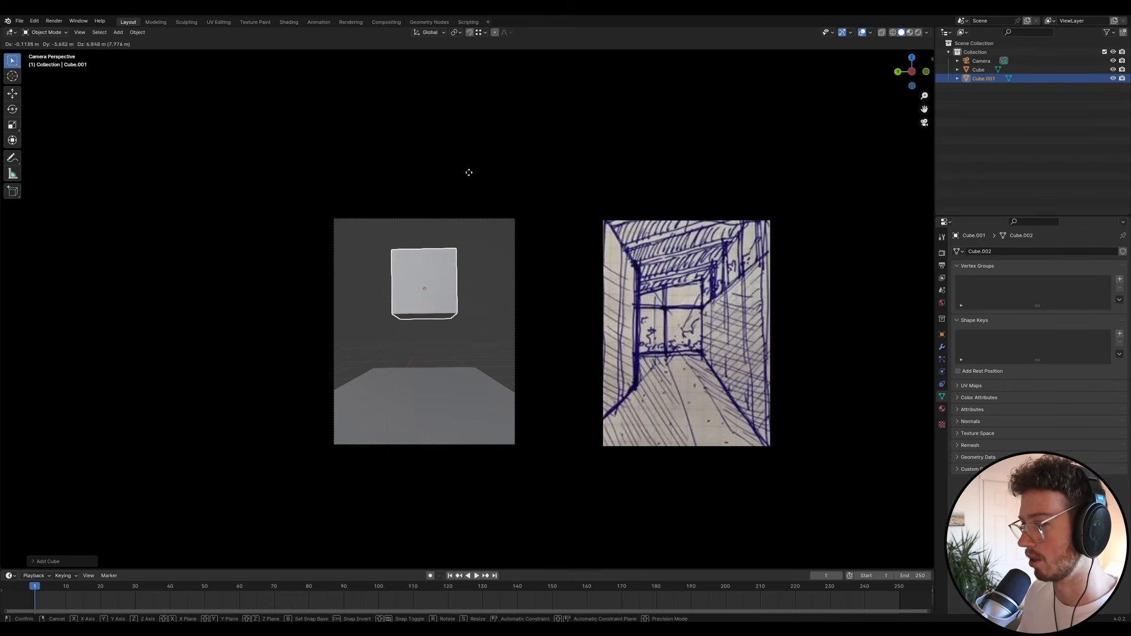
left_click(457, 240)
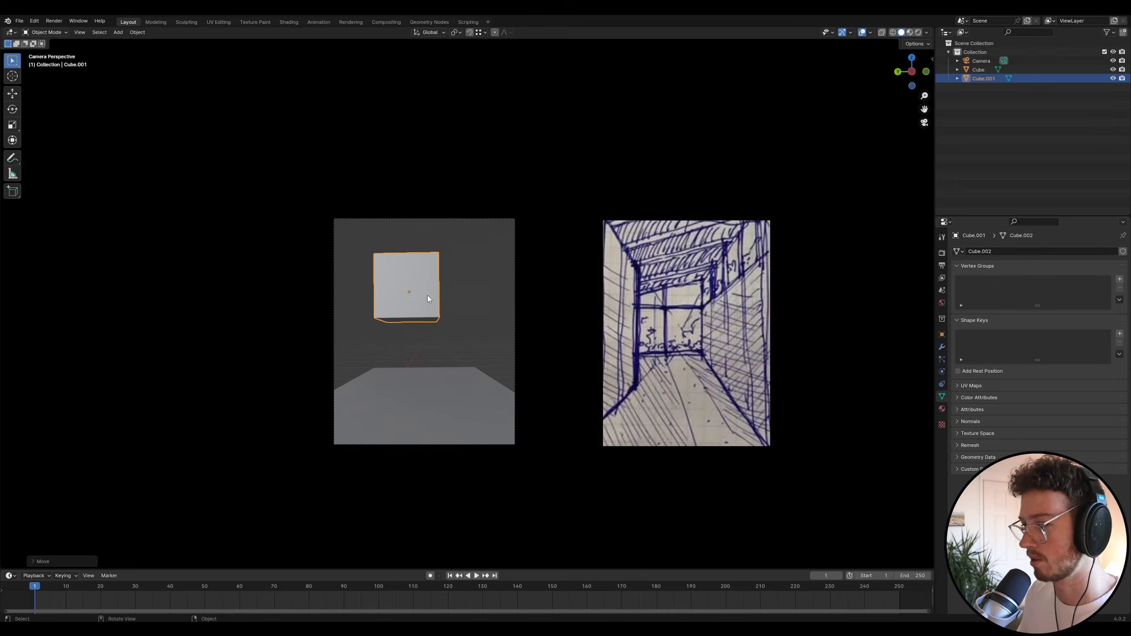
key("Tab")
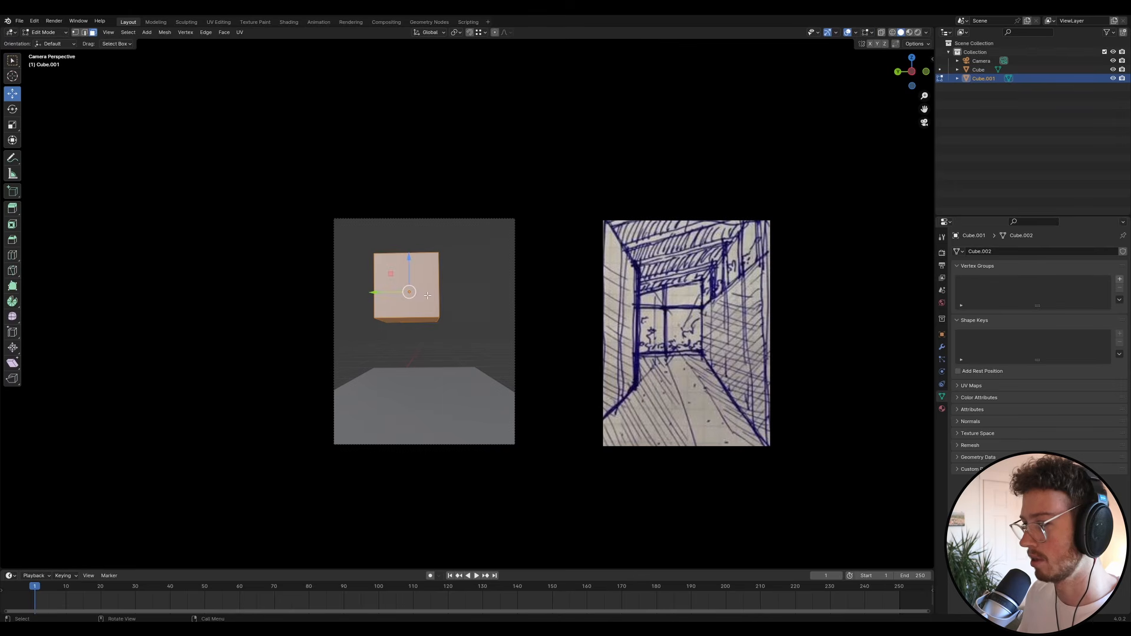
left_click(75, 33)
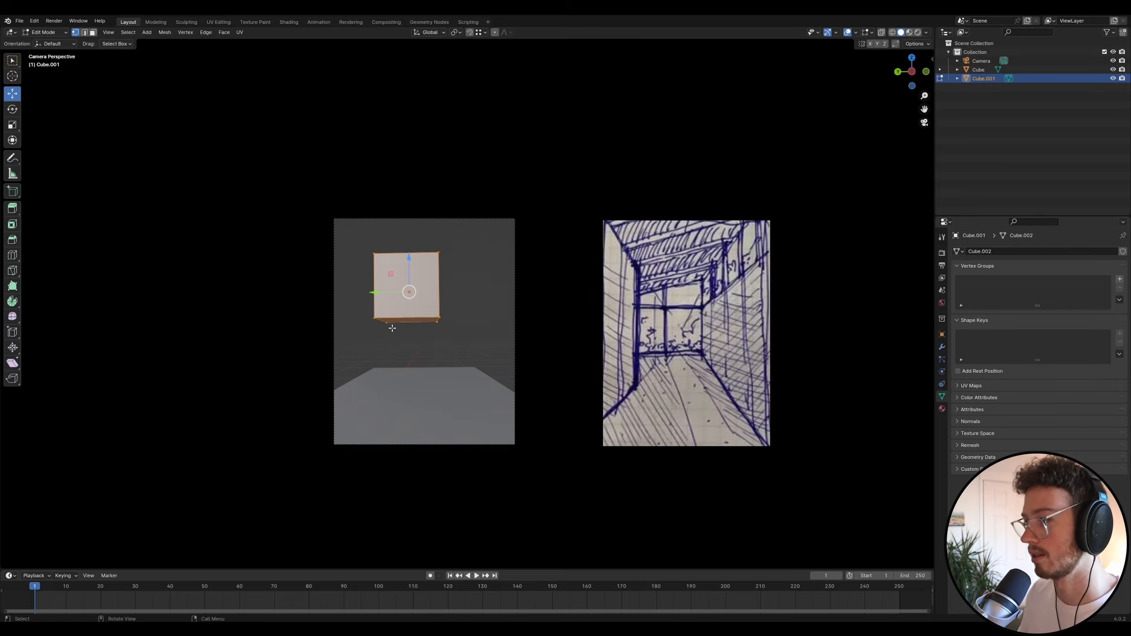
left_click(436, 248)
middle_click_drag(436, 249, 412, 215)
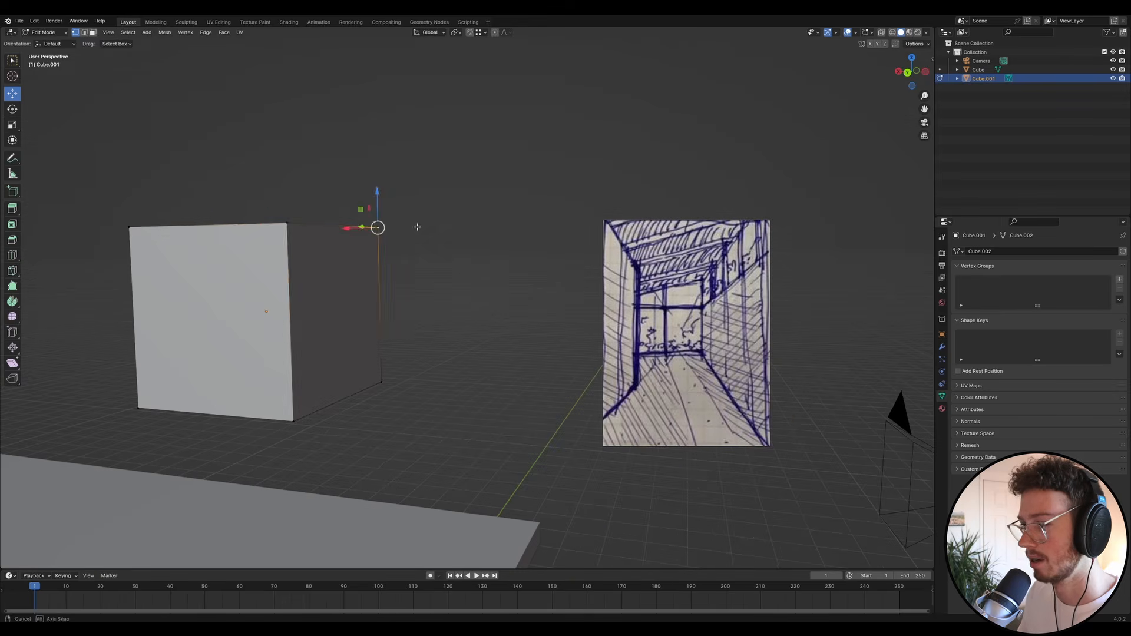
middle_click_drag(289, 219, 318, 248)
key("g")
key("z")
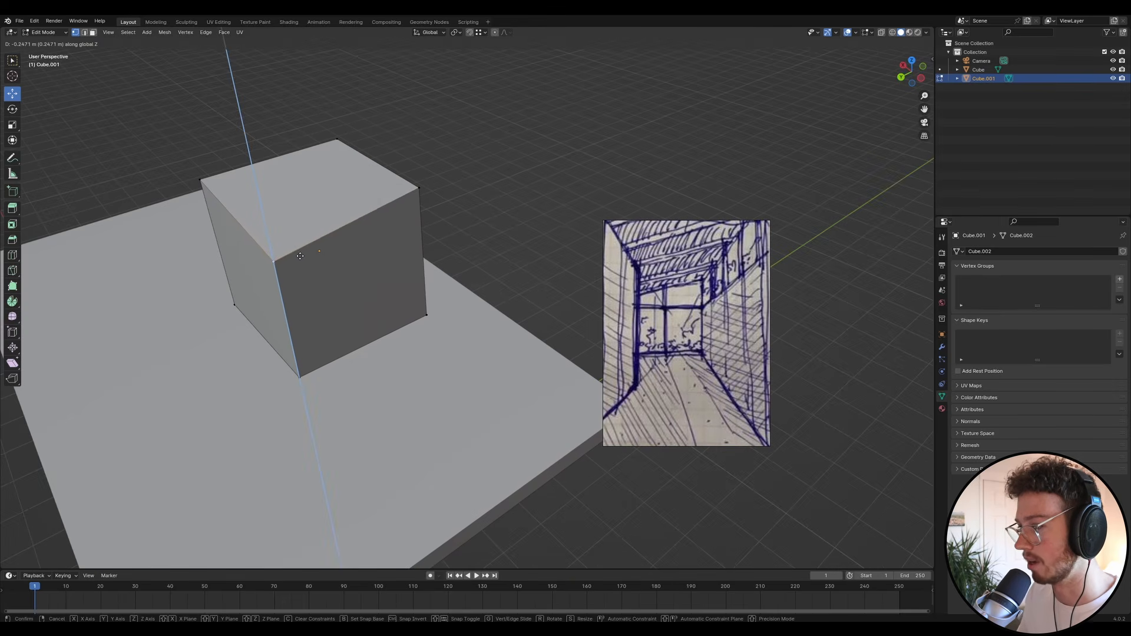
key("x")
right_click(377, 252)
scroll(347, 202, "up", 2)
middle_click_drag(347, 202, 243, 198)
key("Tab")
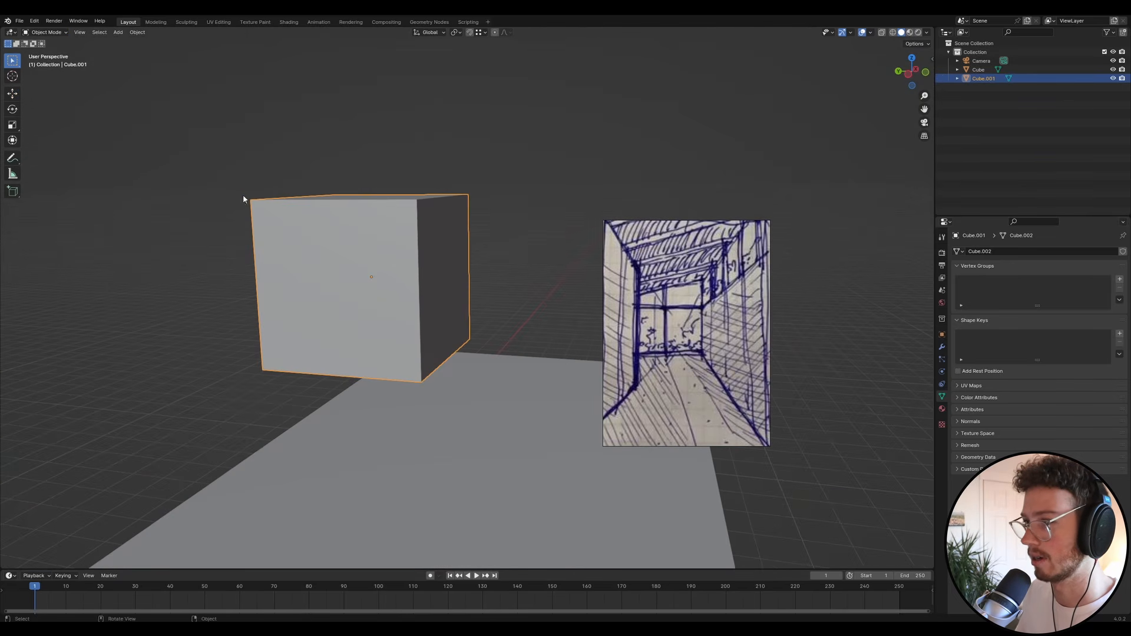
- Move the cube with temporary vertex snapping onto the slab's near right corner
scroll(434, 429, "down", 6)
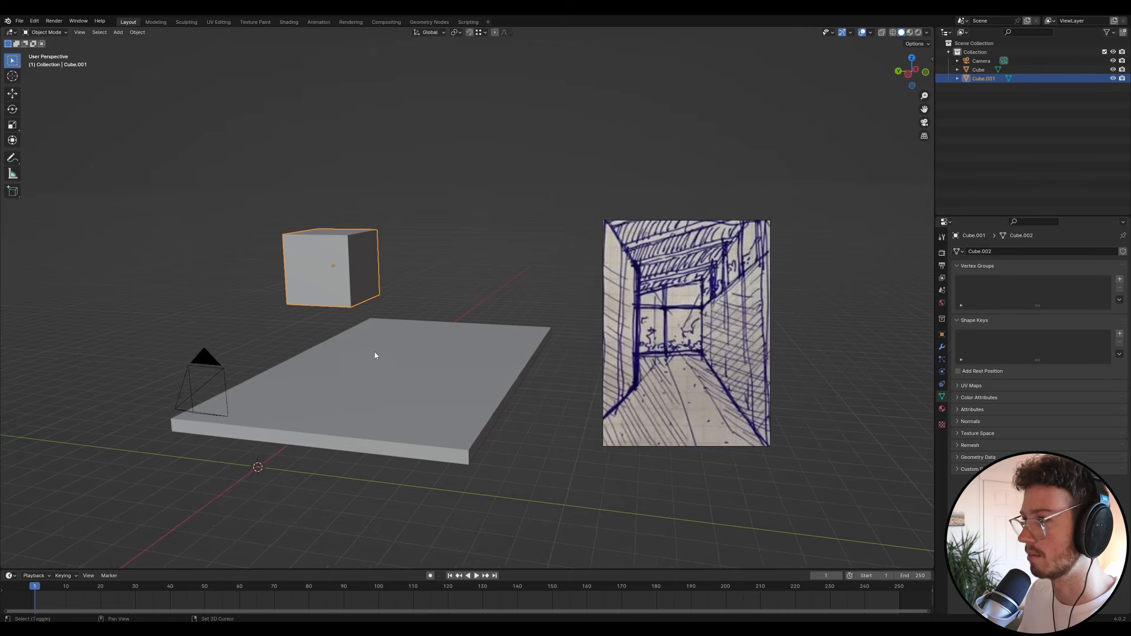
key("g")
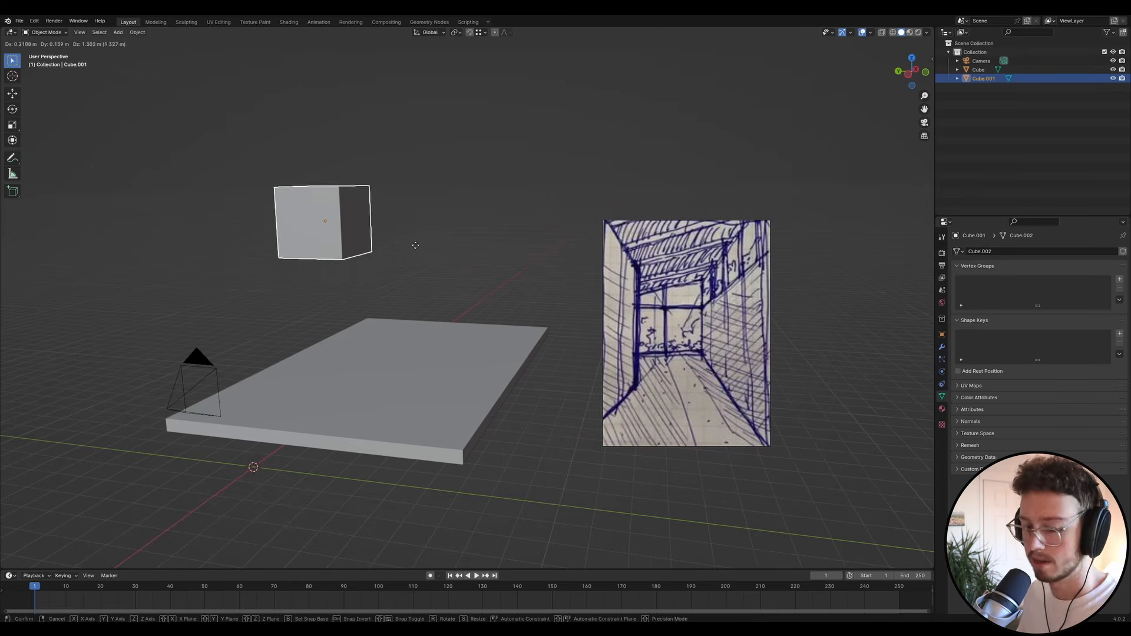
key("ctrl")
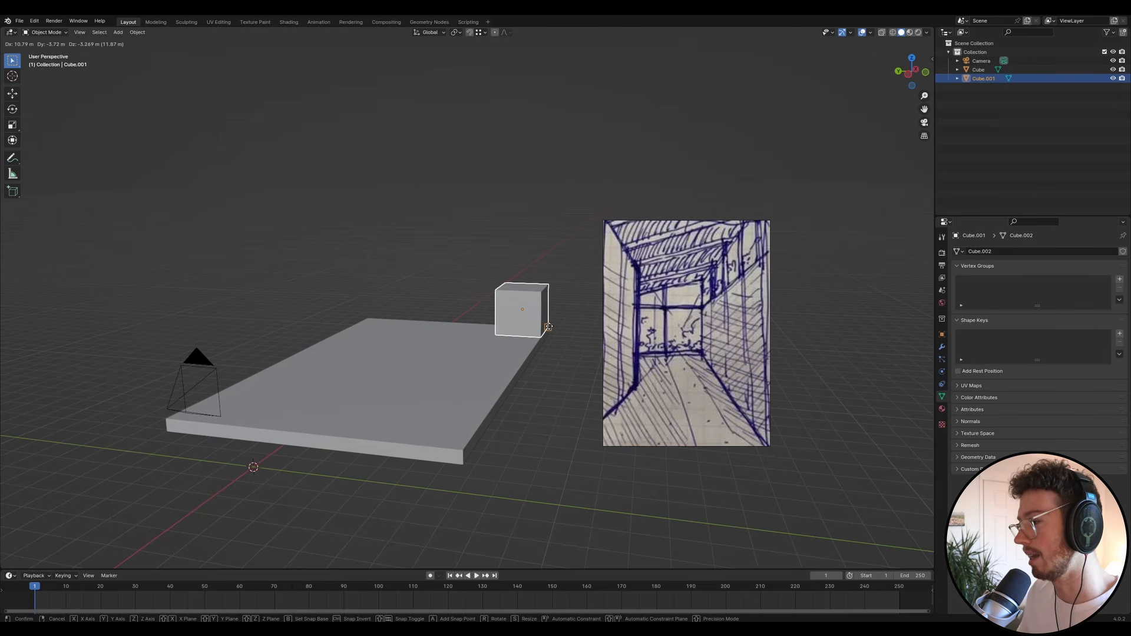
left_click(456, 451)
- Shift the cube vertically along global Z, then snap it along the same axis to the slab's corner vertex
scroll(456, 454, "up", 8)
middle_click_drag(471, 439, 490, 476)
key("g")
key("z")
left_click(535, 463)
scroll(497, 463, "up", 4)
key("g")
key("z")
left_click(517, 441, "ctrl")
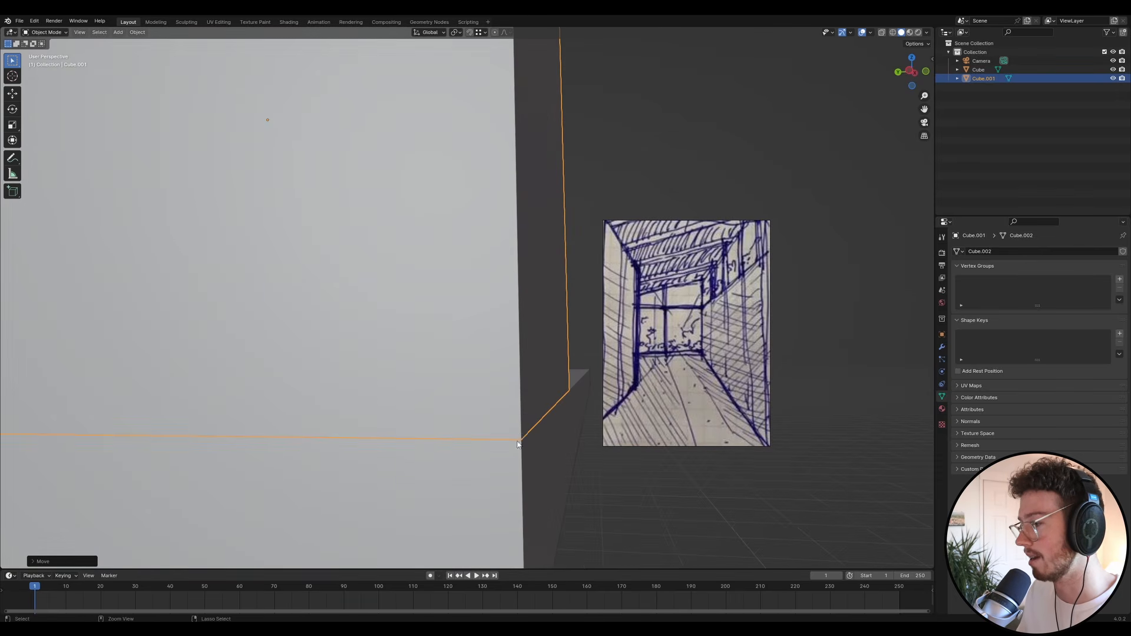
- Snap the cube to the slab's near right top corner, then to its near left top corner
scroll(510, 442, "down", 17)
scroll(457, 434, "up", 7)
mouse_move(456, 433)
middle_mouse_down()
mouse_move(501, 453)
mouse_move(445, 444)
middle_mouse_up()
key("g")
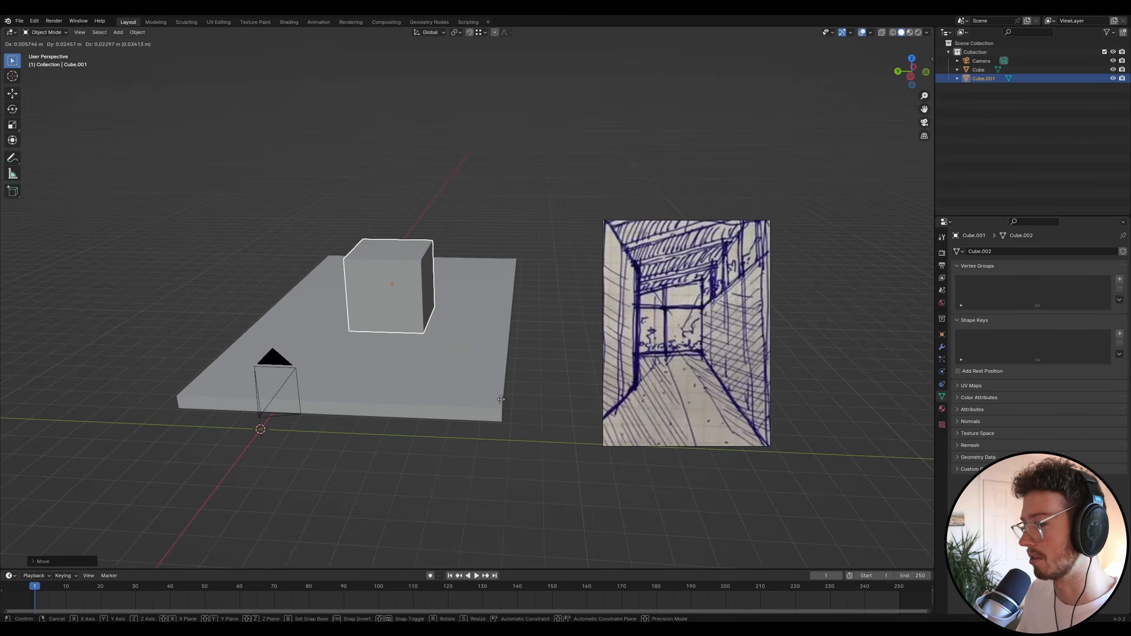
left_click(502, 401, "ctrl")
key("g")
left_click(177, 395, "ctrl")
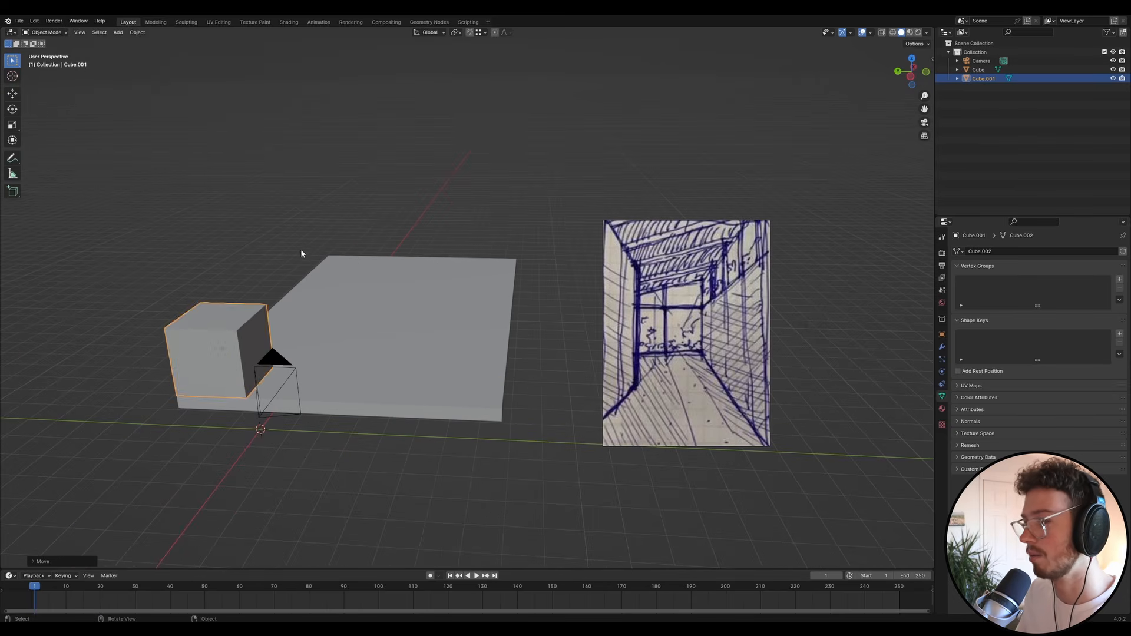
- Move the cube along global Y only, snapping it into line with the slab's far right corner vertex
key("g")
key("z")
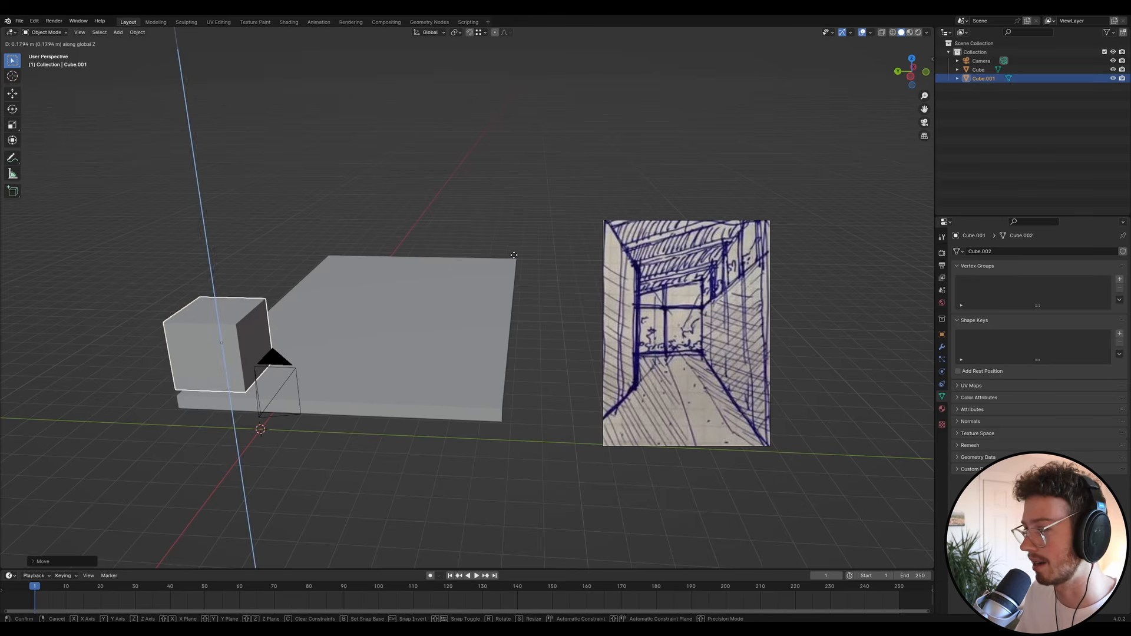
key("x")
key("y")
left_click(516, 259, "ctrl")
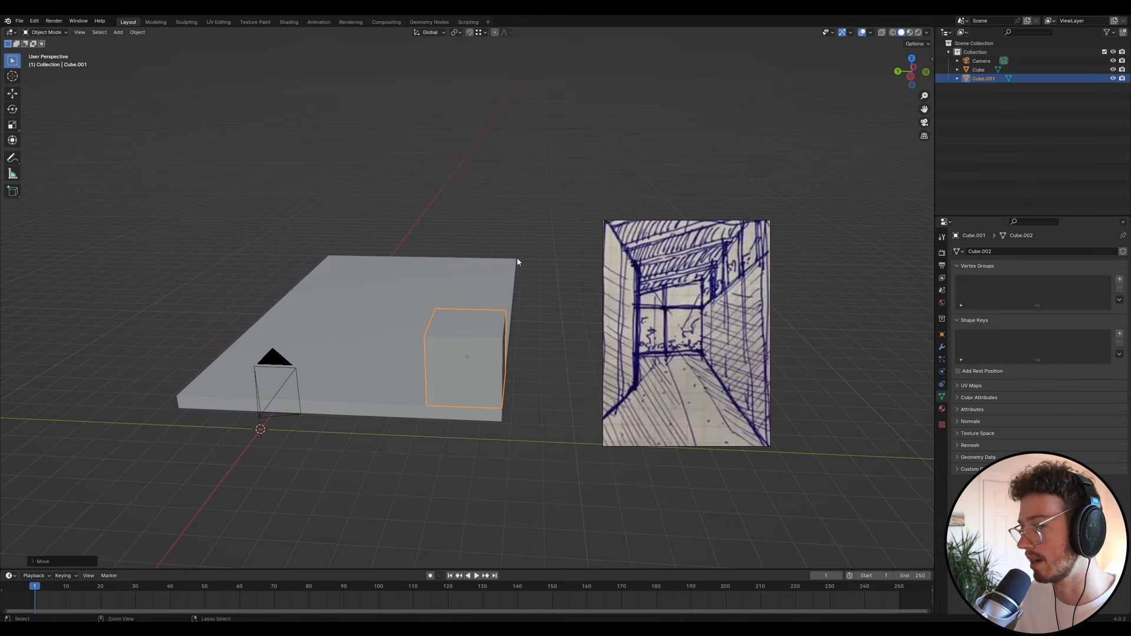
- Snap the cube onto the slab's far right top corner and return to the camera view
key("g")
left_click(511, 253, "ctrl")
mouse_move(511, 253)
middle_mouse_down()
mouse_move(495, 263)
mouse_move(498, 232)
mouse_move(468, 240)
mouse_move(522, 259)
middle_mouse_up()
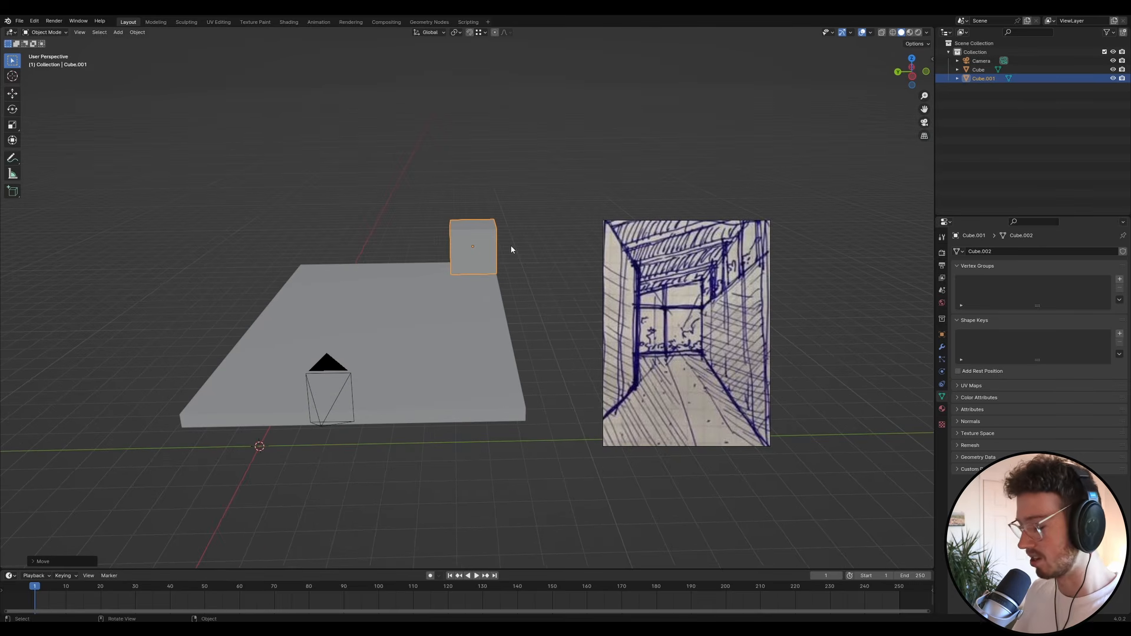
scroll(511, 247, "up", 8)
scroll(424, 441, "down", 12)
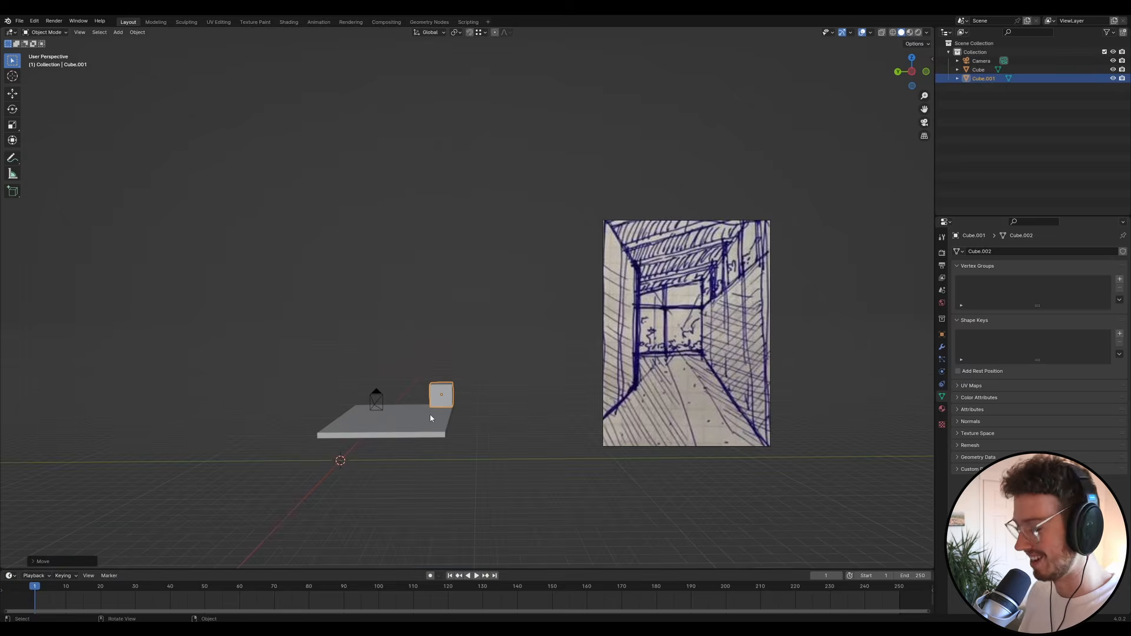
key("KP_0")
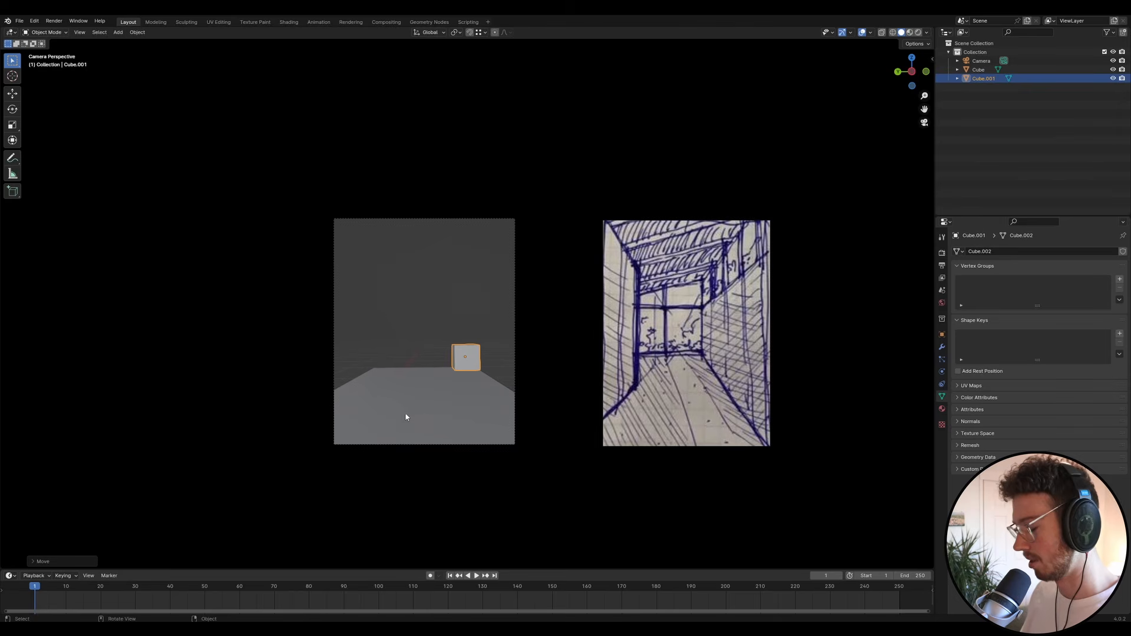
- Thin the cube to wall thickness by moving its inner side face along global Y toward the slab's right edge
key("Tab")
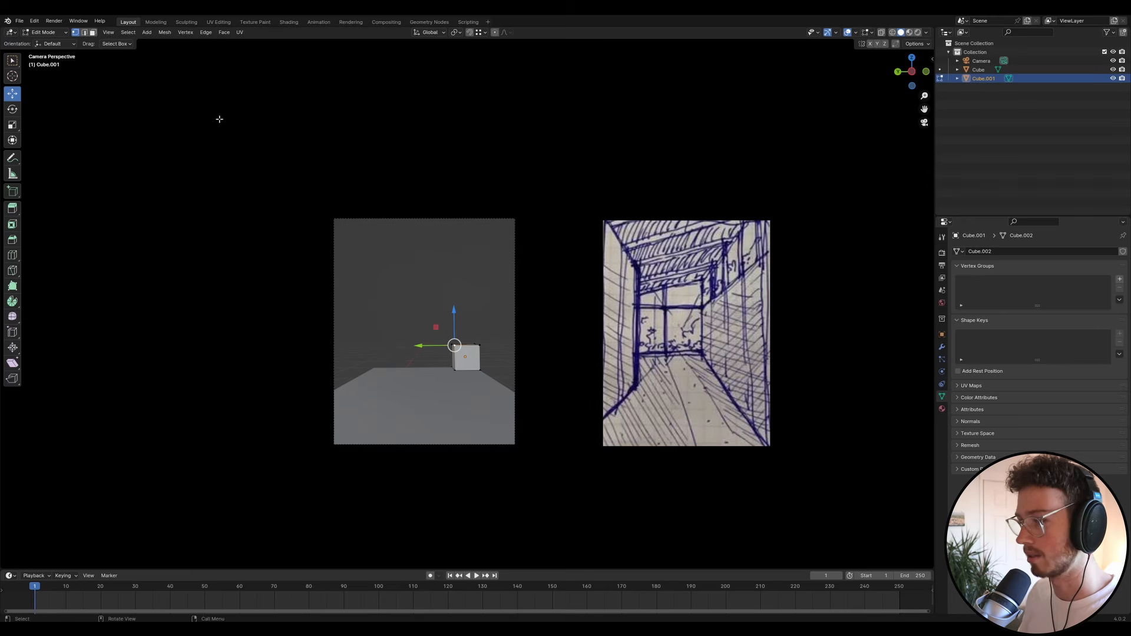
left_click(93, 33)
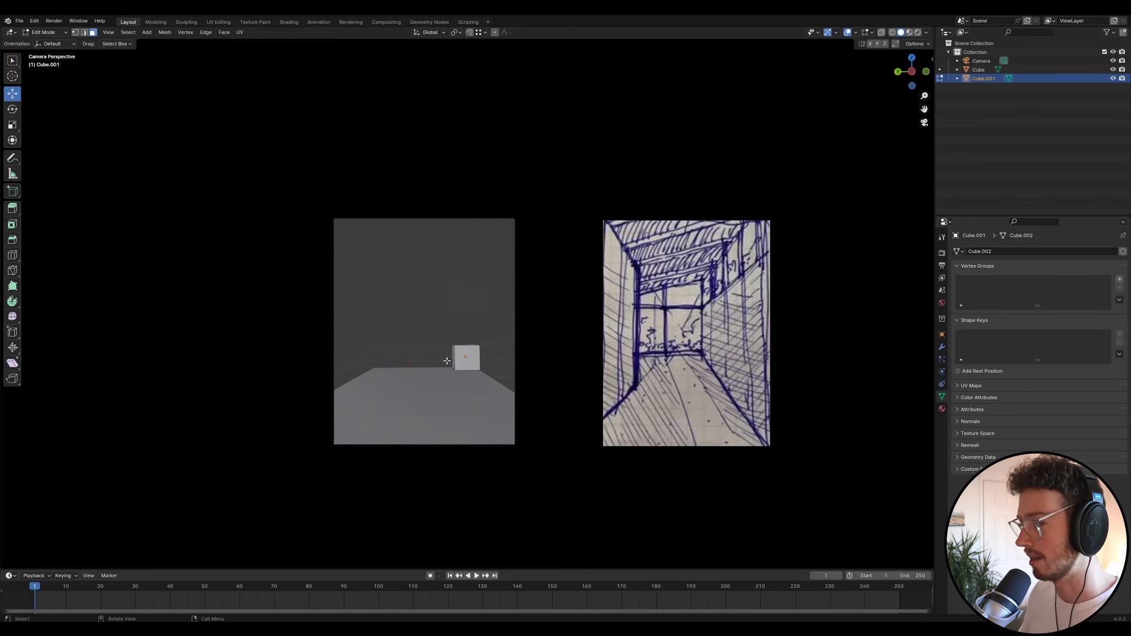
left_click(451, 358)
key("g")
key("y")
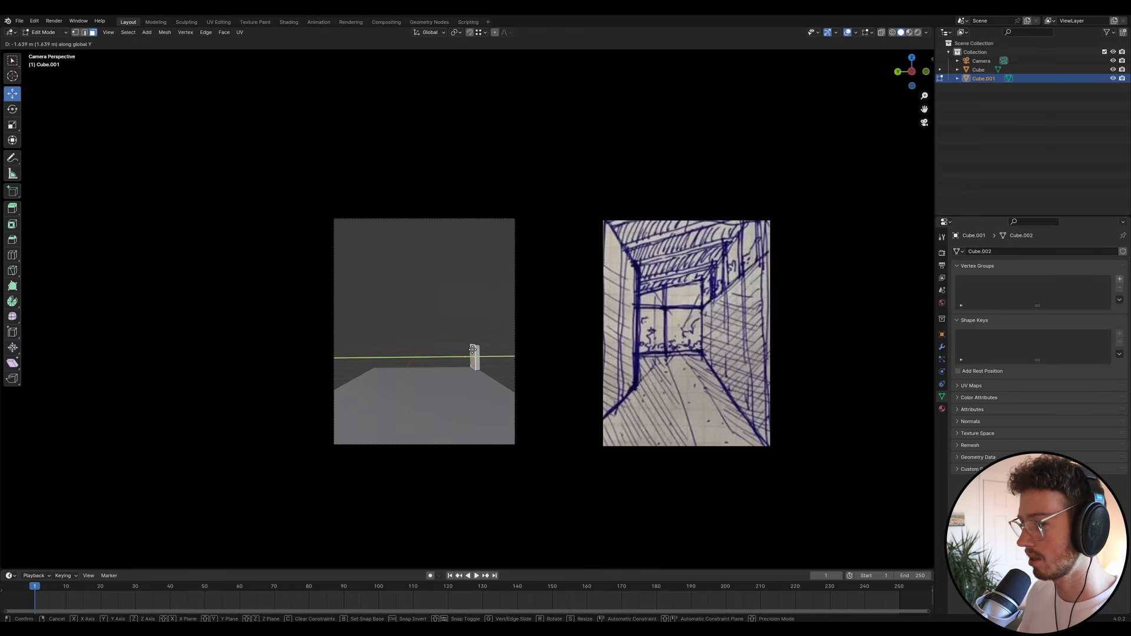
left_click(473, 349)
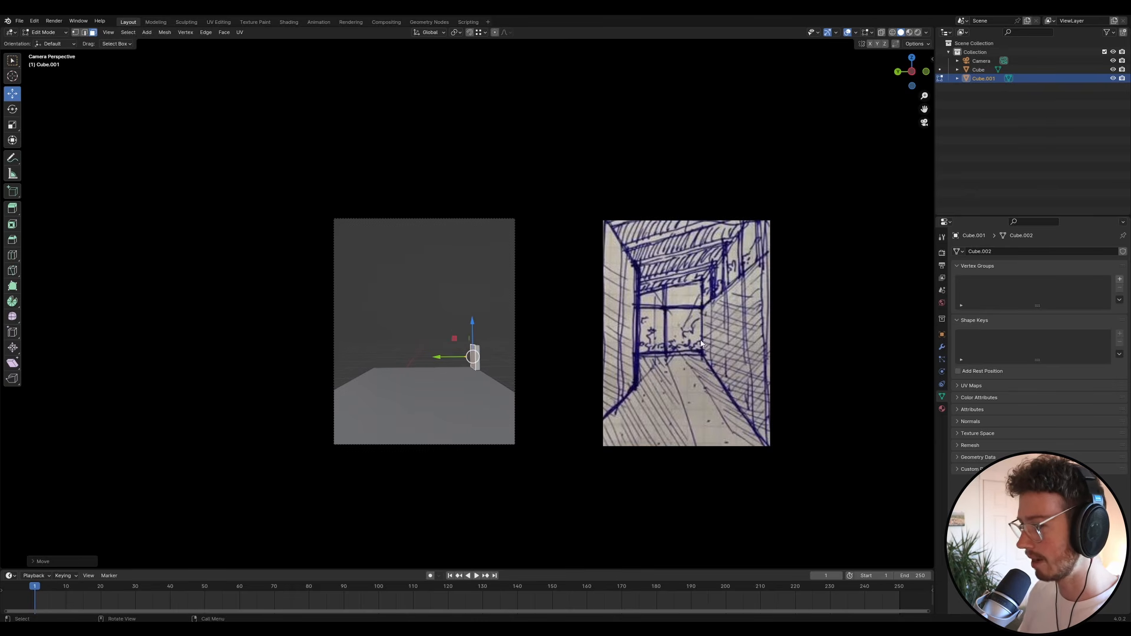
key("g")
key("y")
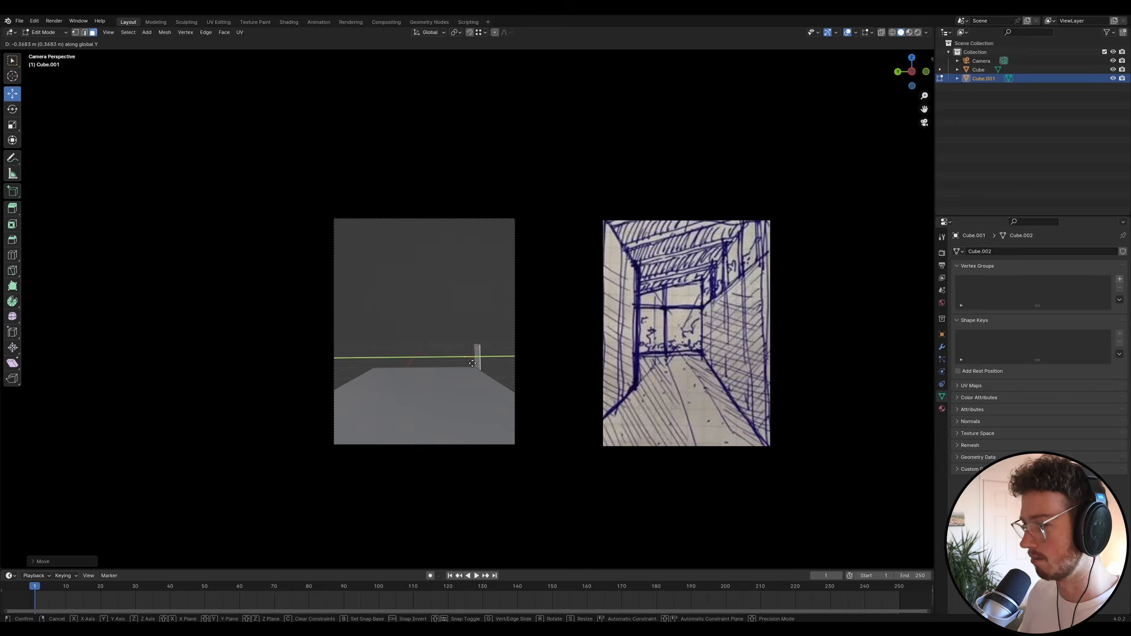
left_click(469, 363)
key("g")
key("y")
left_click(478, 365)
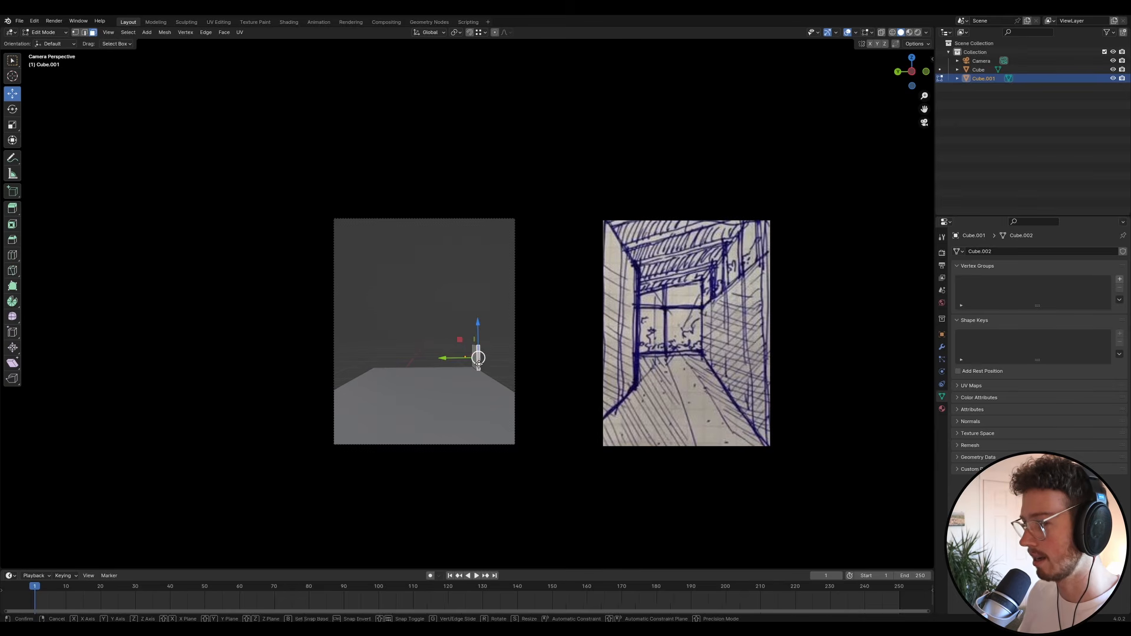
- Lengthen the thin block into a right-hand wall by moving its front face along global X toward the camera
key("g")
key("x")
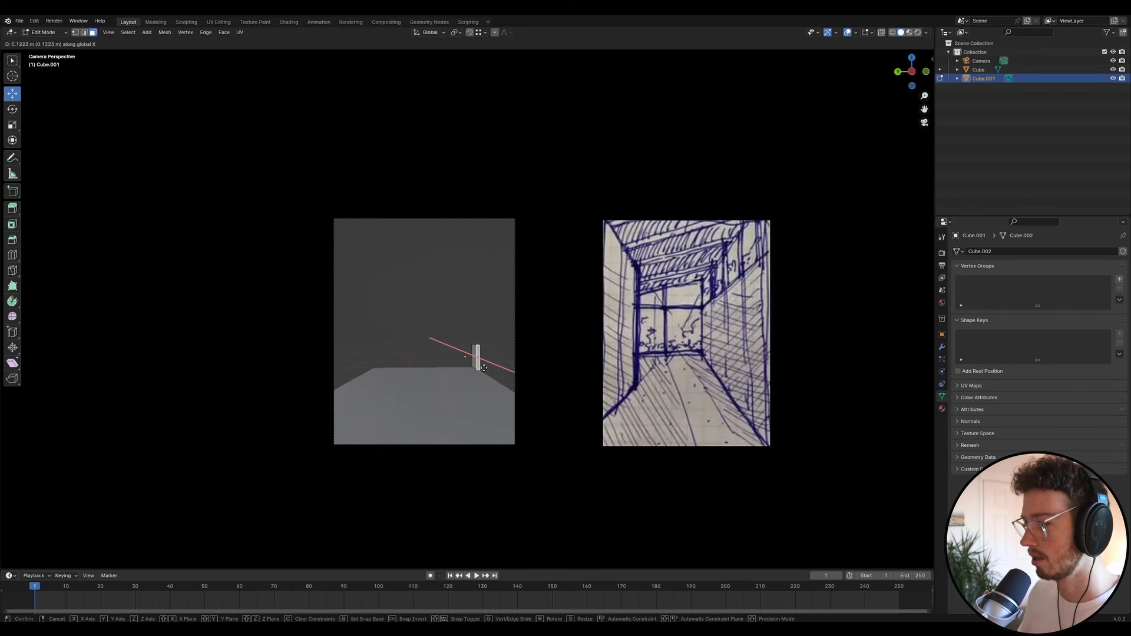
left_click(471, 342)
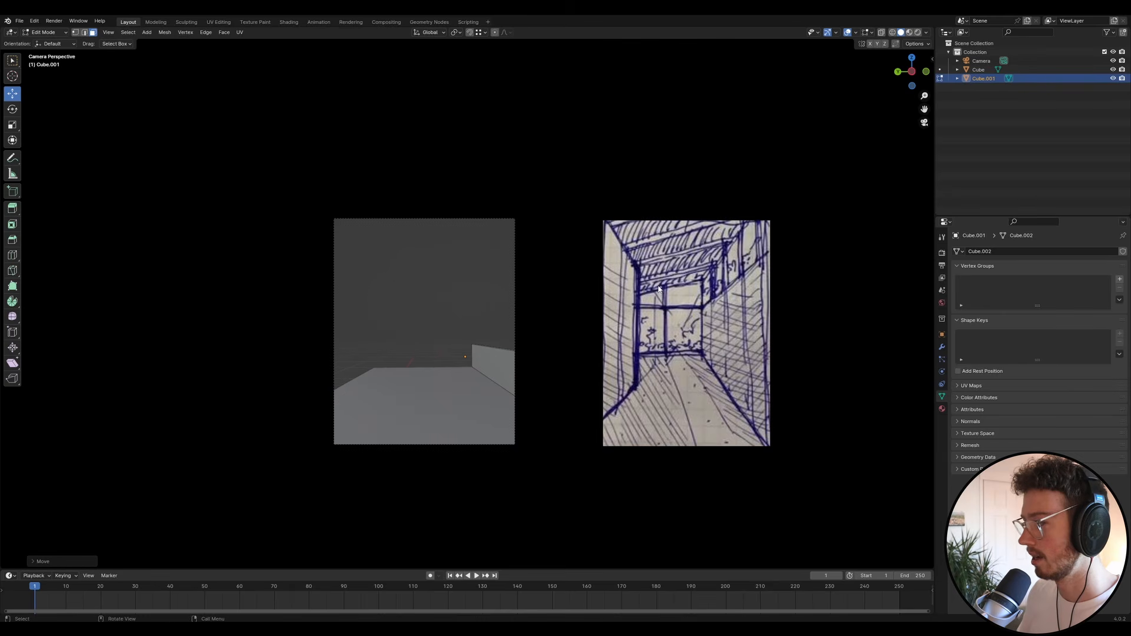
- Raise the right wall's top face about 3 m along global Z and return to Object Mode
left_click(492, 347)
key("g")
key("z")
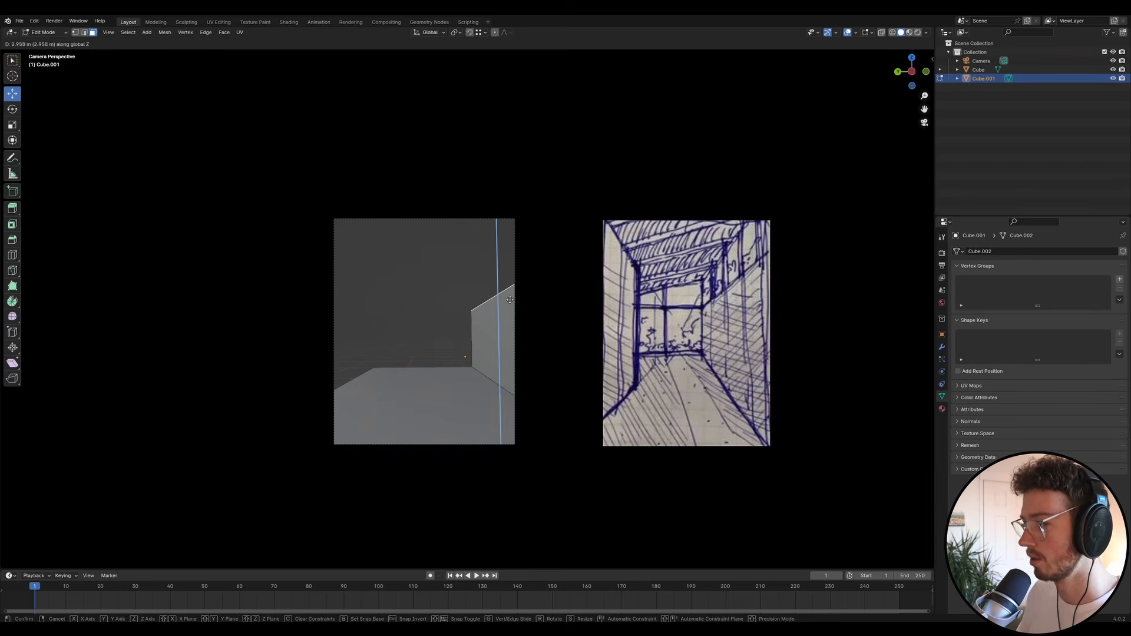
left_click(520, 288)
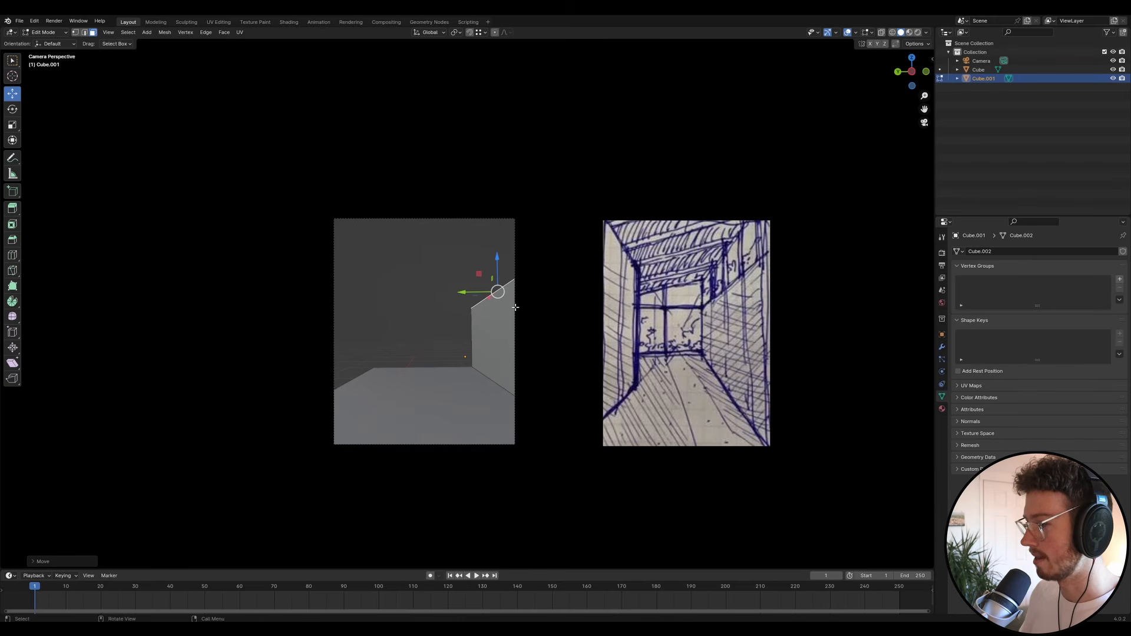
key("Tab")
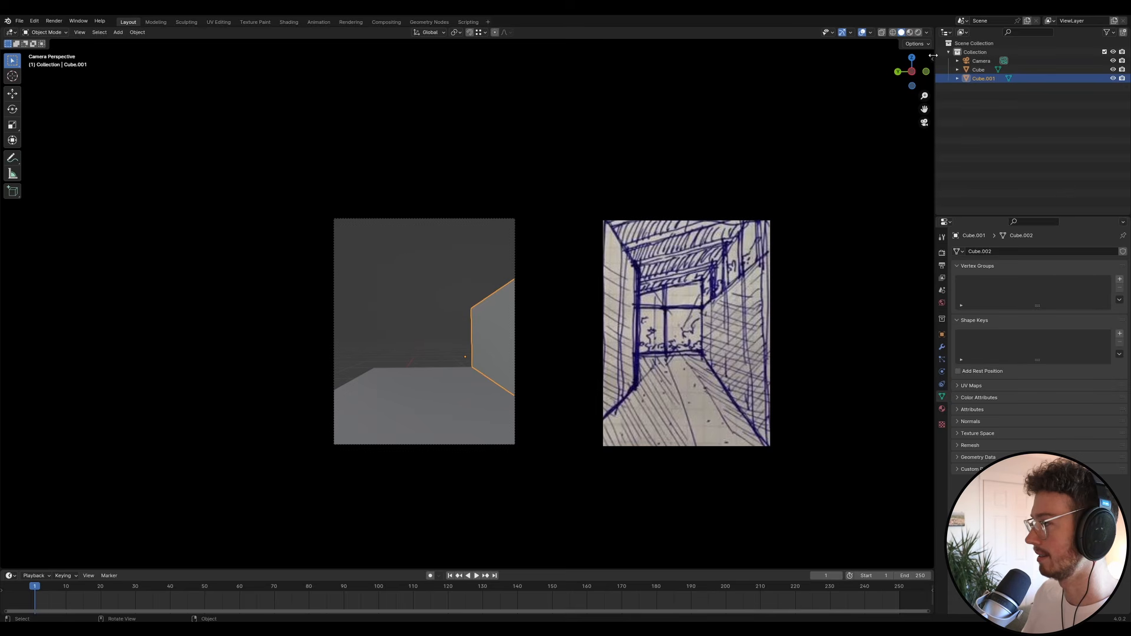
- Set the right wall's Z dimension to 2.4 m and move it down along global Z until its base snaps to the floor slab
key("n")
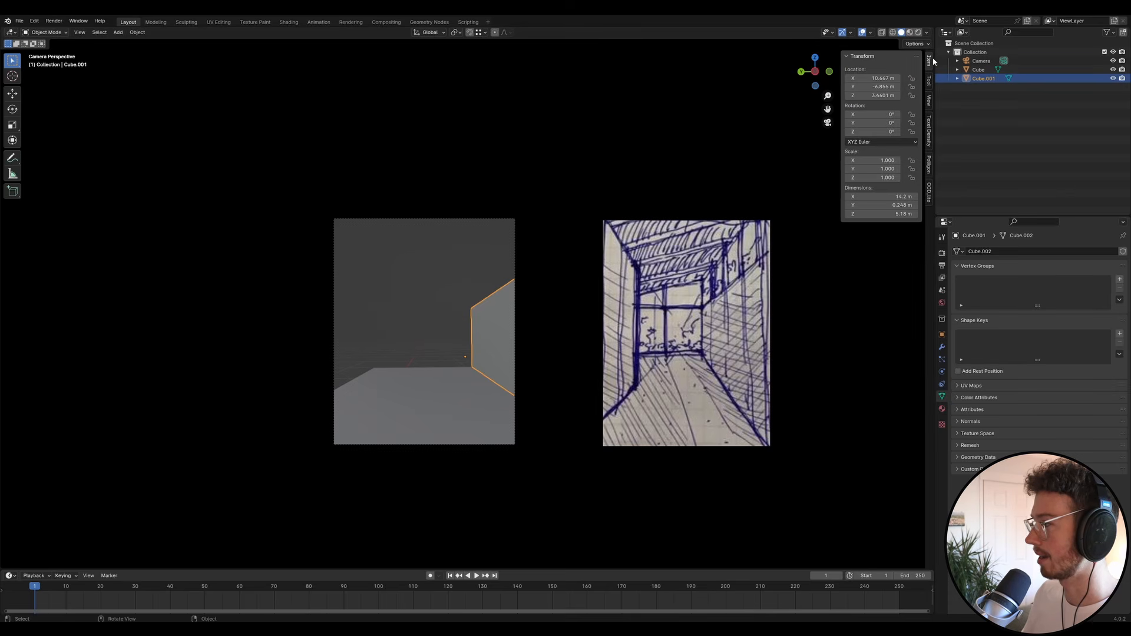
left_click(877, 213)
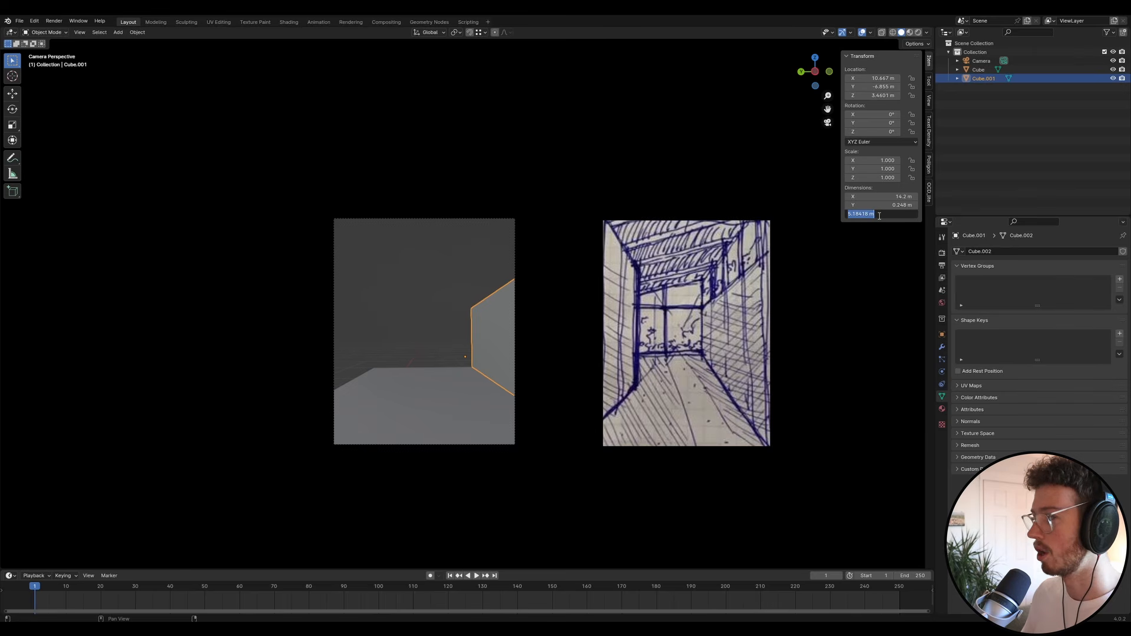
type("2.4")
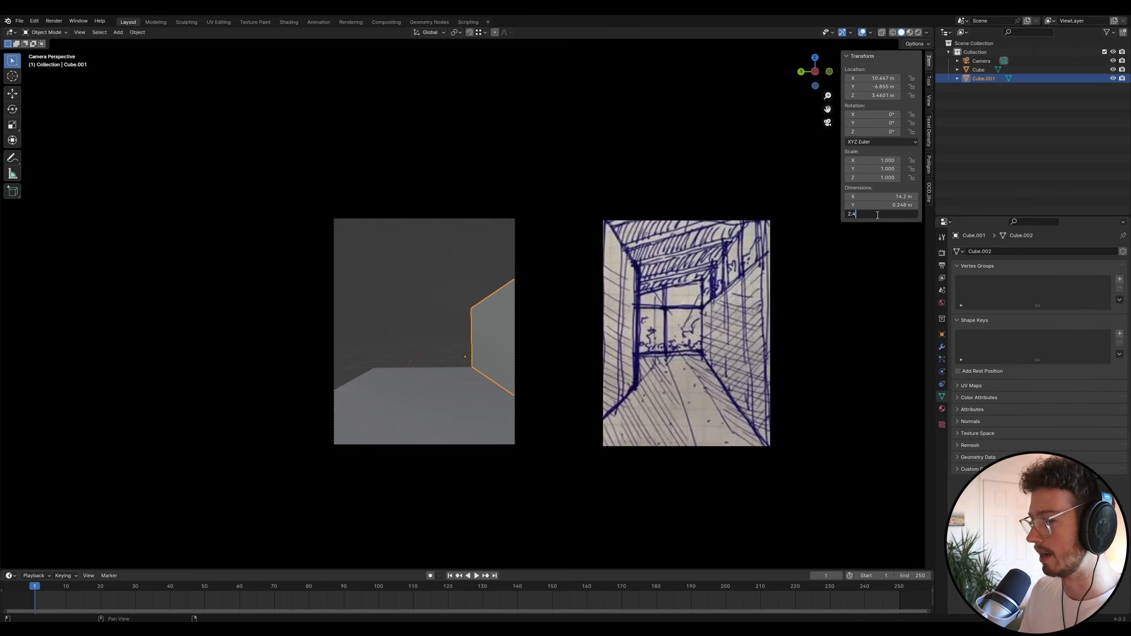
key("Return")
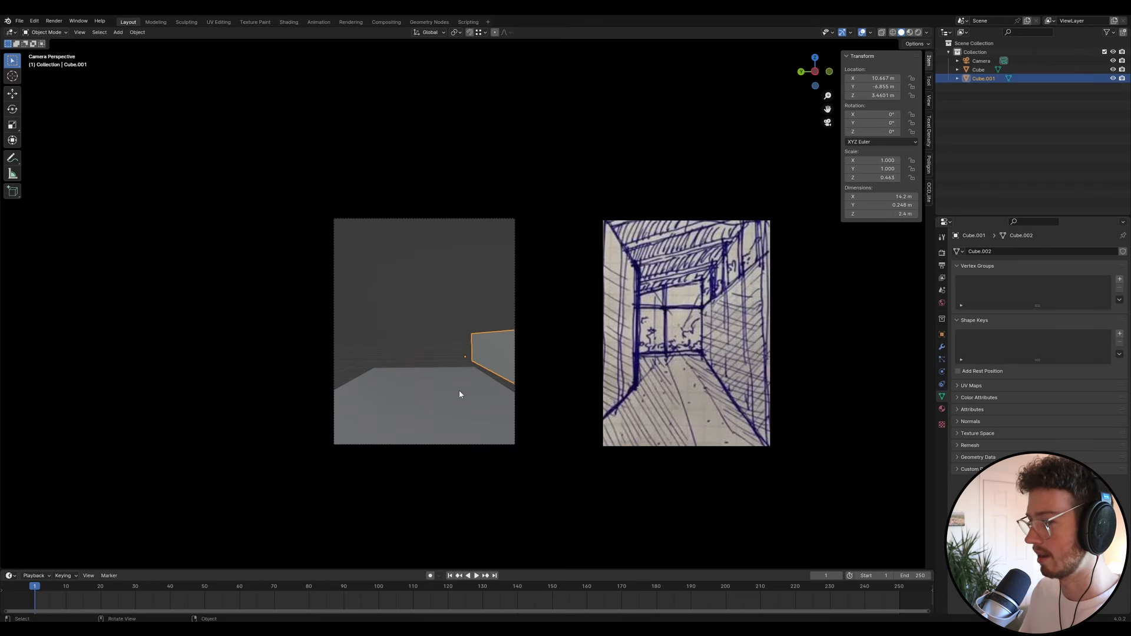
key("g")
key("z")
left_click(475, 363)
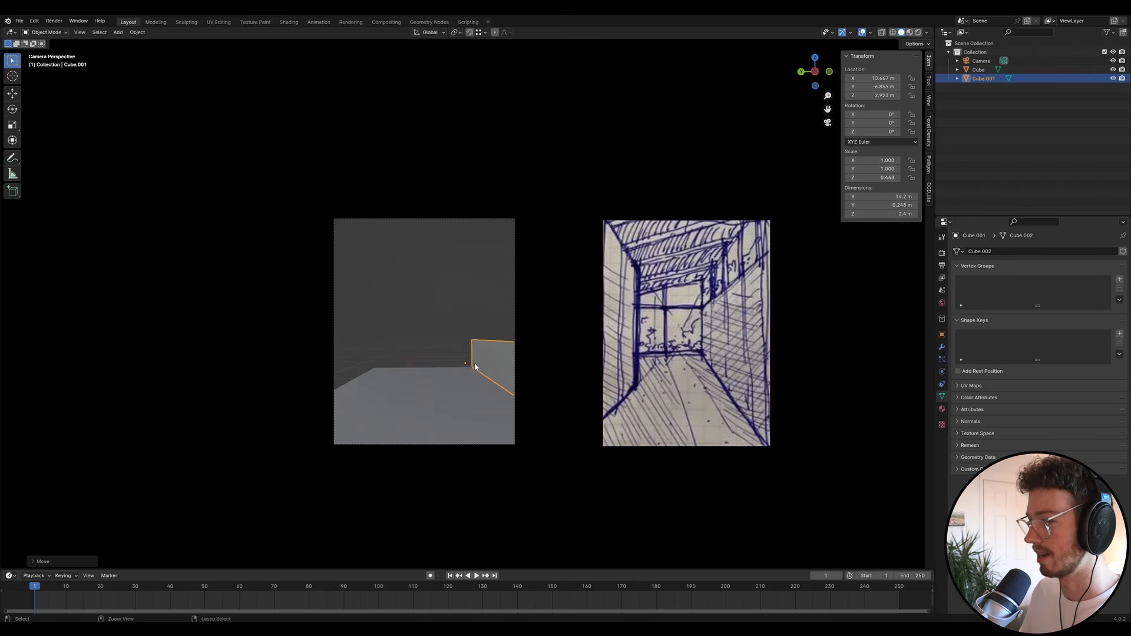
- Move the camera lower, forward along global X and closer to the right wall to match the sketch's framing
left_click(985, 61)
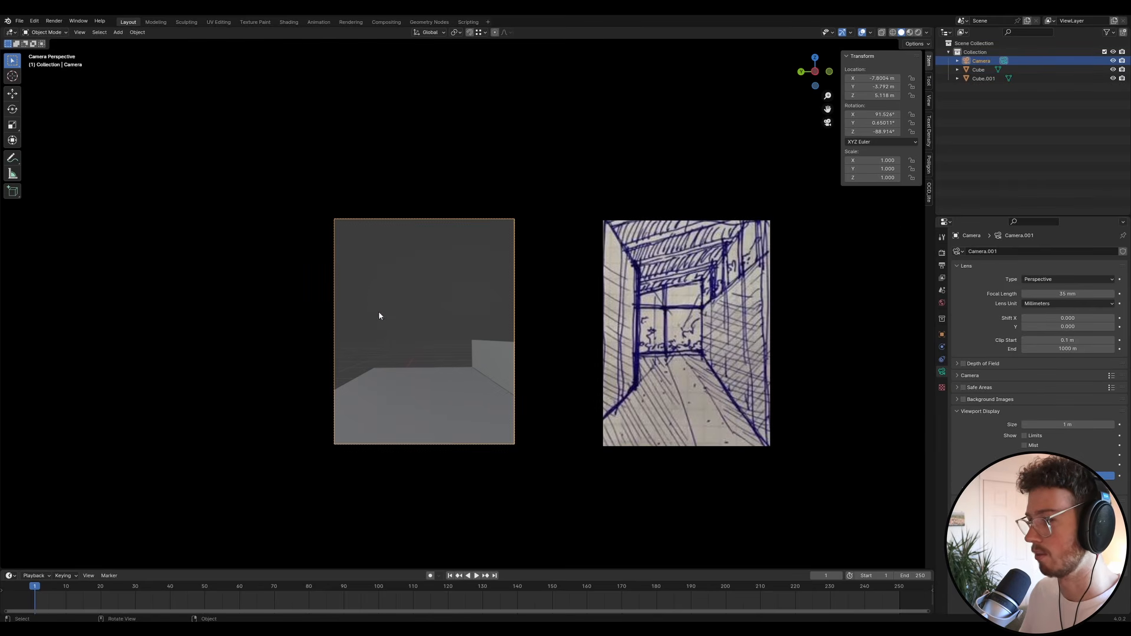
key("g")
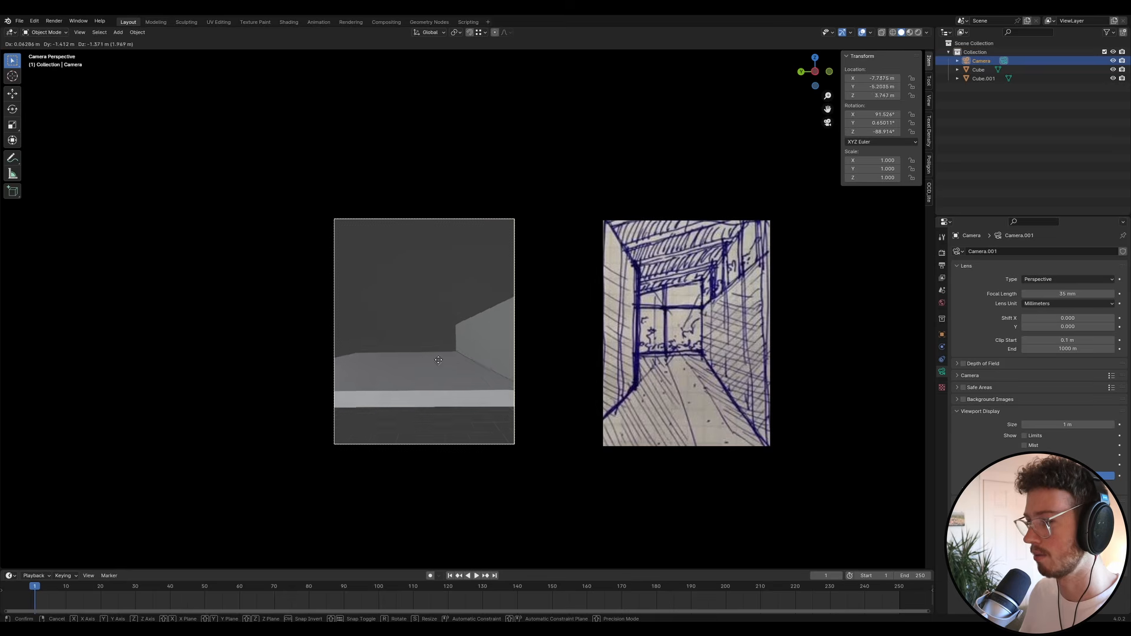
left_click(436, 329)
key("g")
key("x")
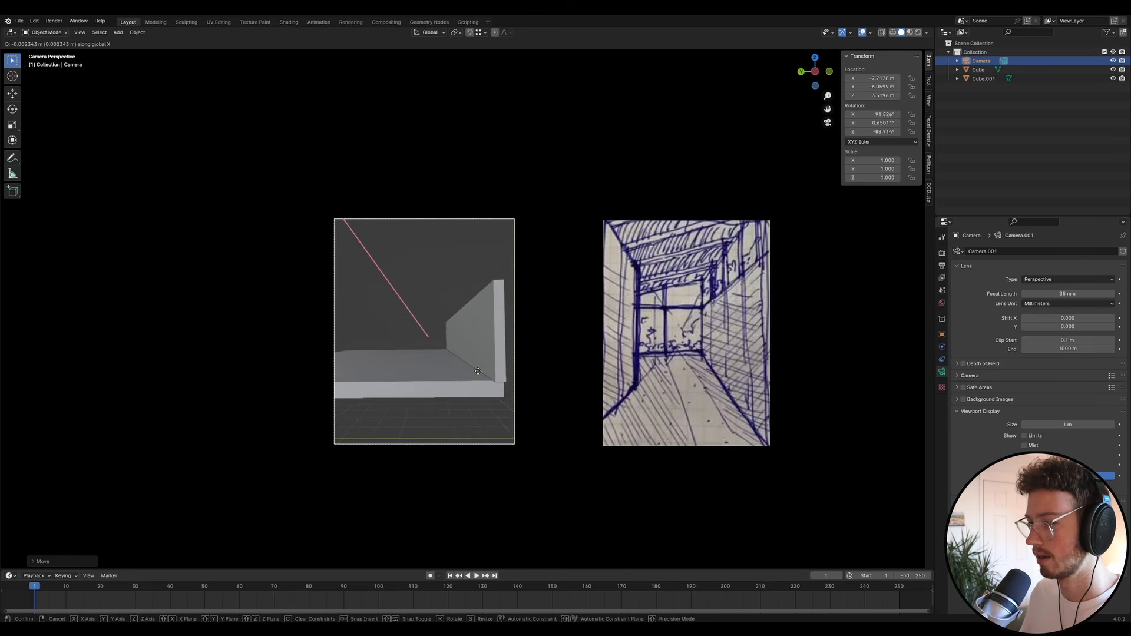
left_click(421, 353)
key("g")
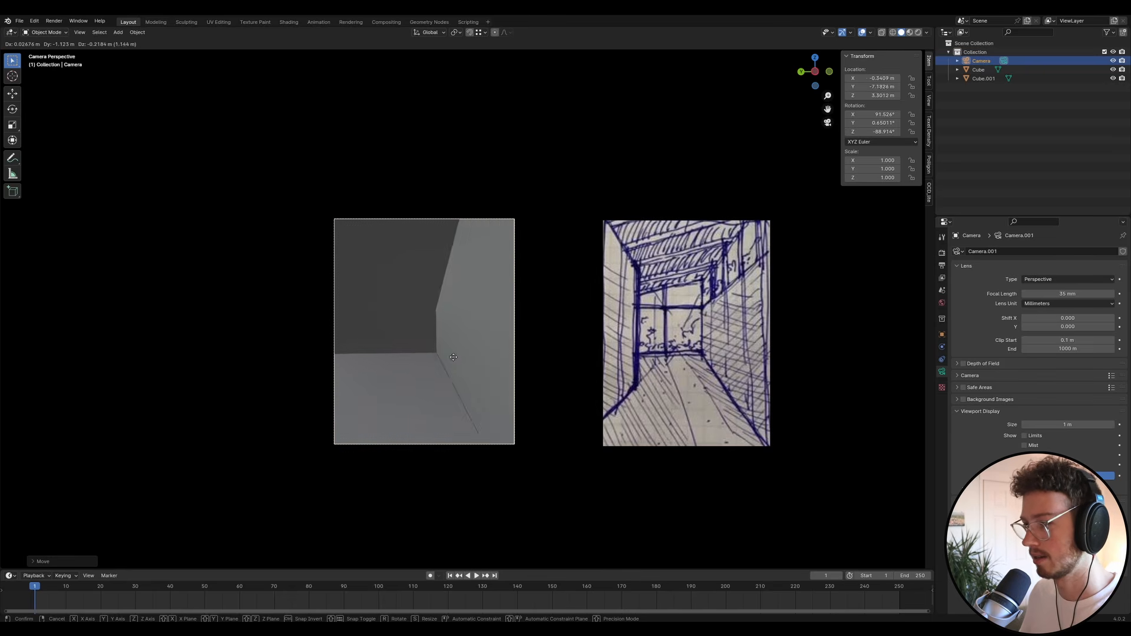
left_click(439, 353)
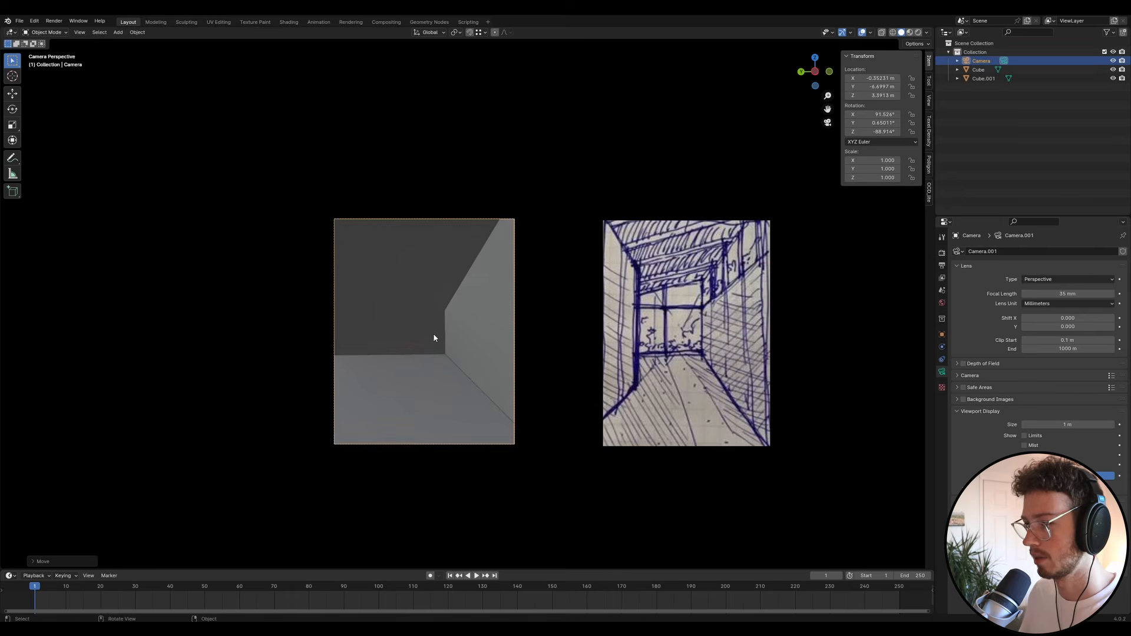
left_click(411, 301)
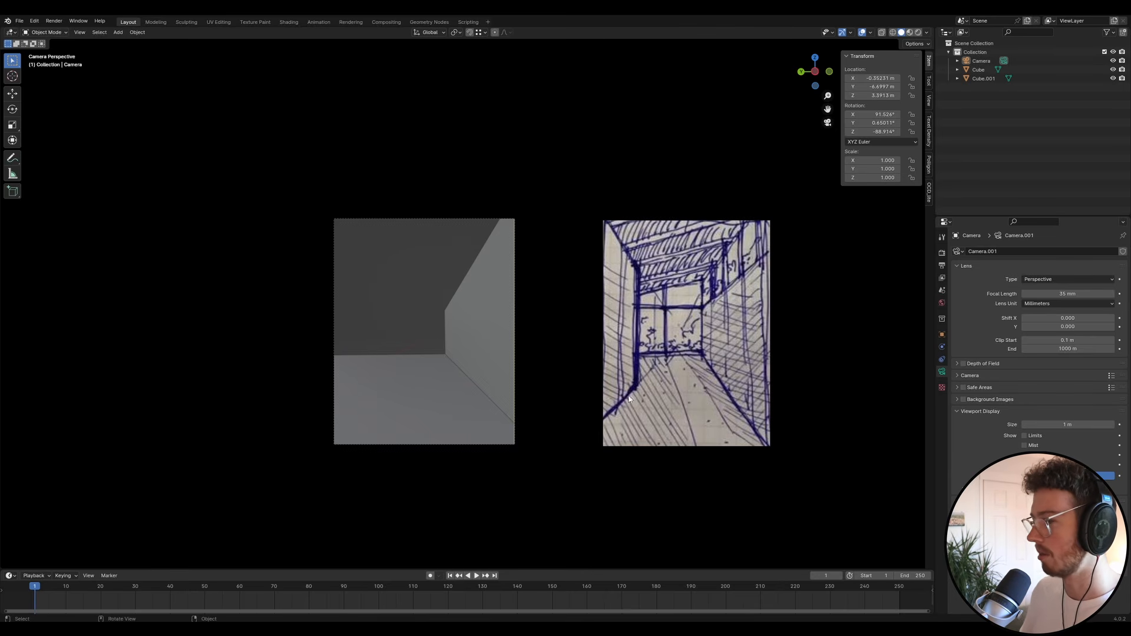
- Add a cube and snap it to the far bottom corner where the right wall meets the floor slab
key("shift+a")
mouse_move(446, 303)
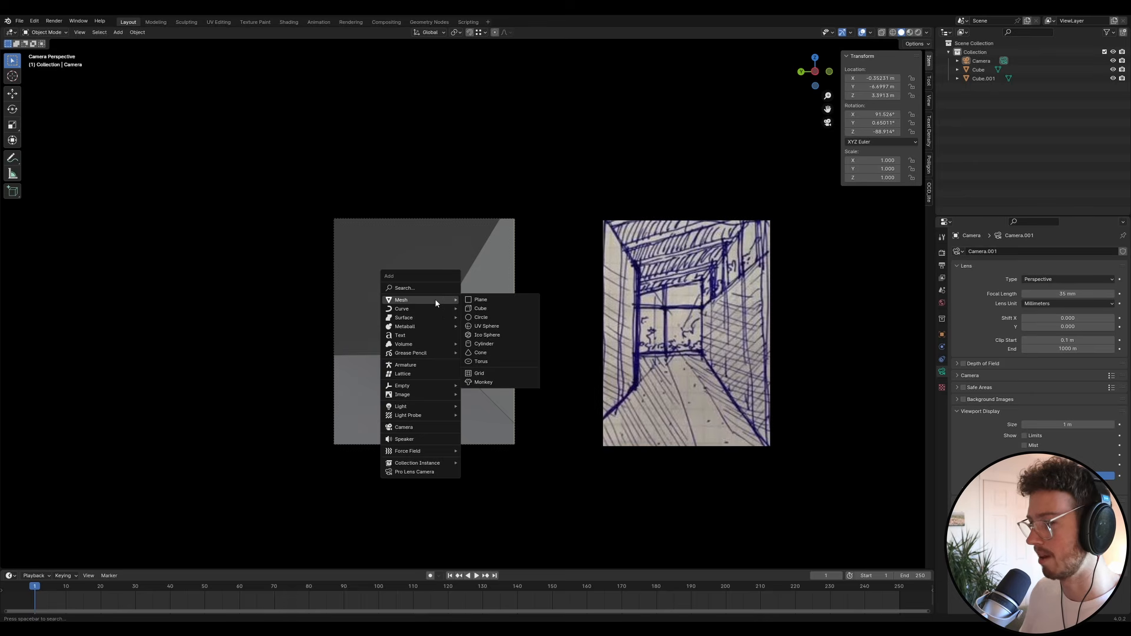
key("shift+a")
mouse_move(396, 297)
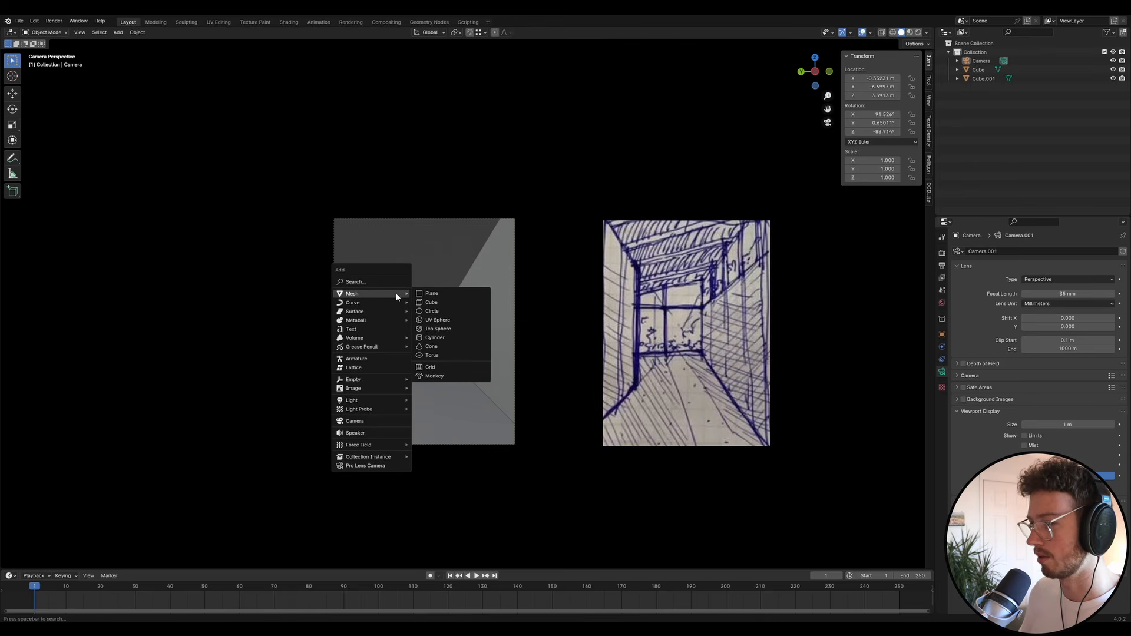
left_click(453, 302)
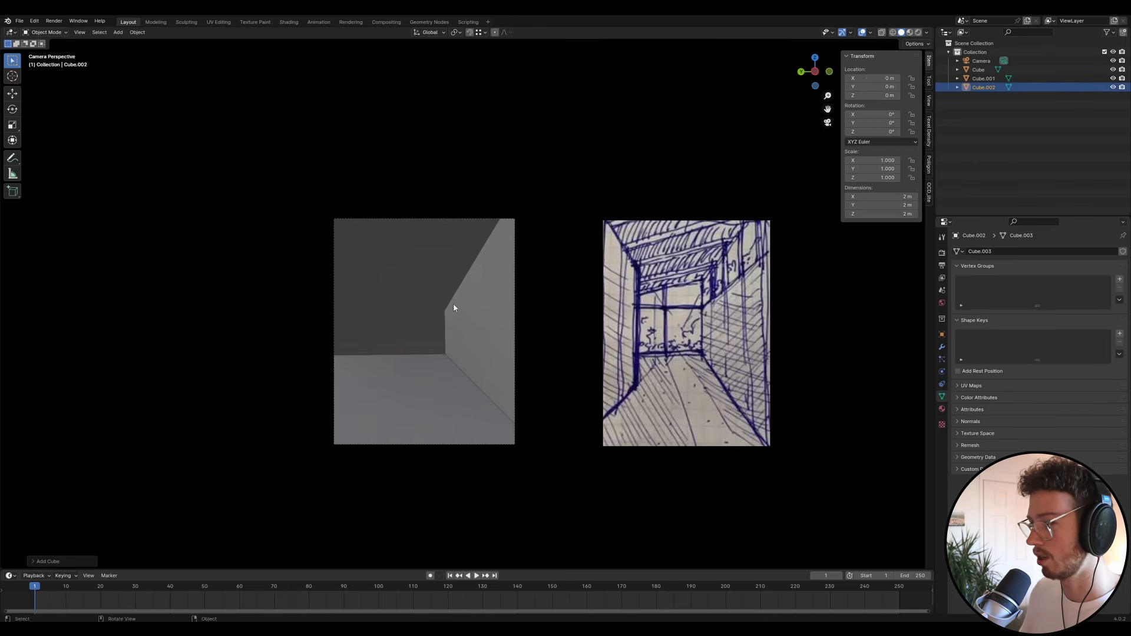
key("g")
key("ctrl")
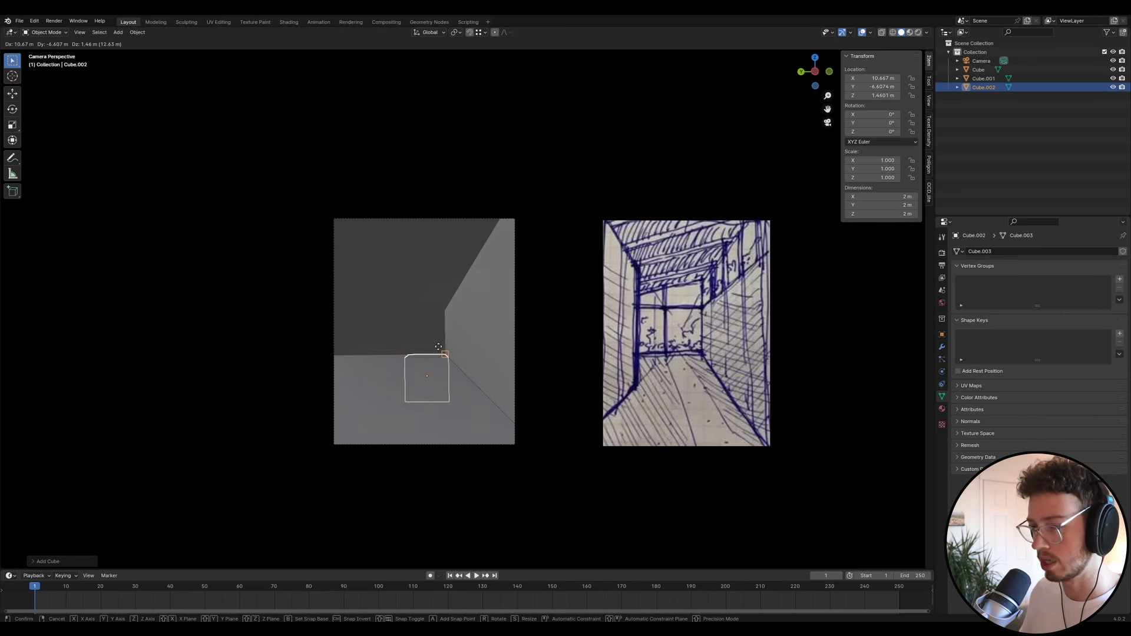
left_click(443, 357)
- Raise the new cube 2.4 m along global Z, snapping it level with the top of the right wall
key("g")
key("z")
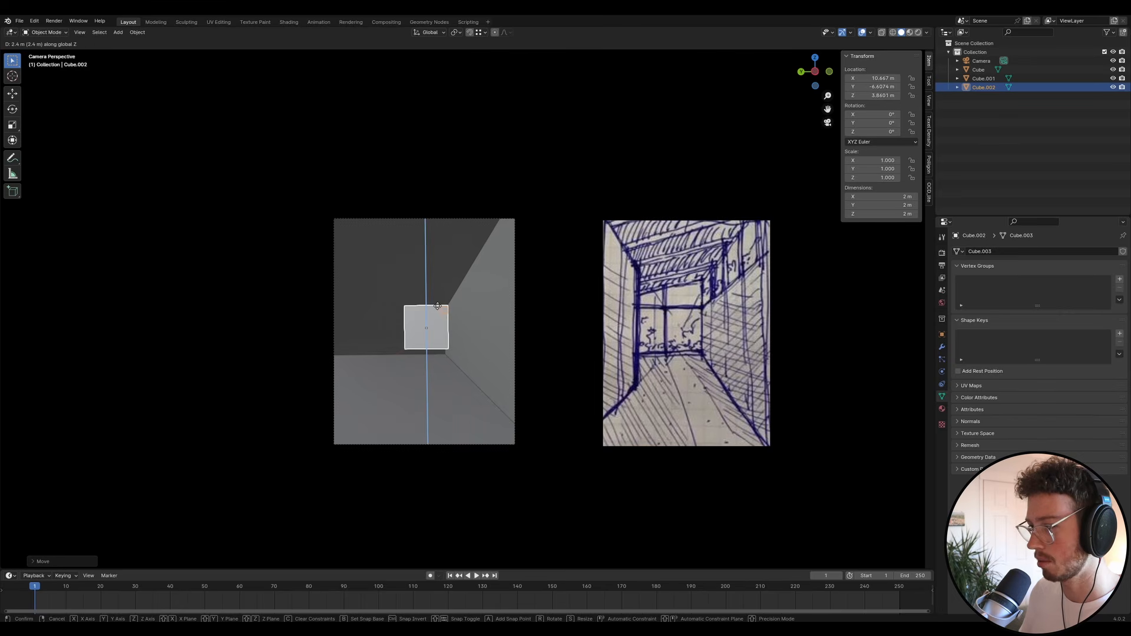
left_click(438, 306)
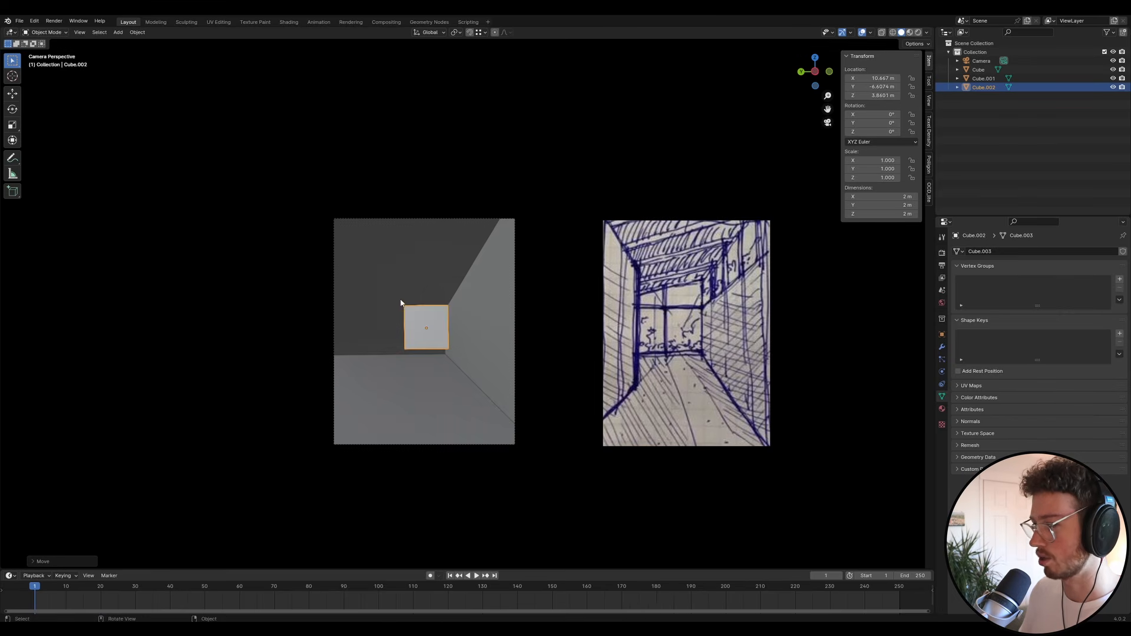
- Set the cube's Y dimension to 1.5 m and snap it back against the right wall along global Y
middle_click_drag(547, 266, 452, 313)
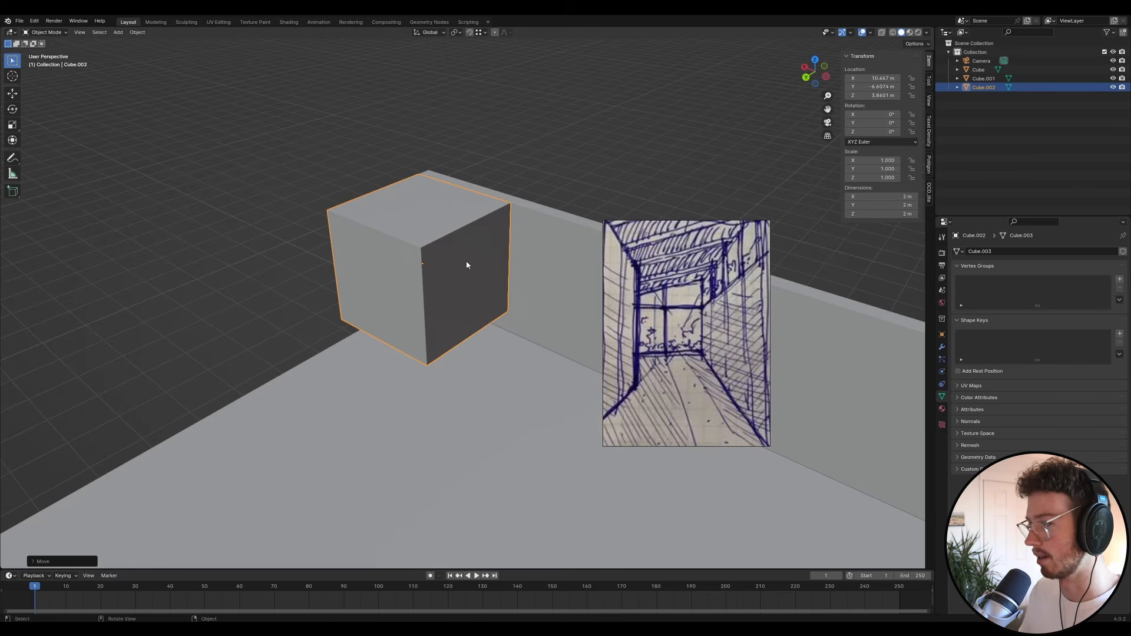
middle_click_drag(467, 265, 438, 259)
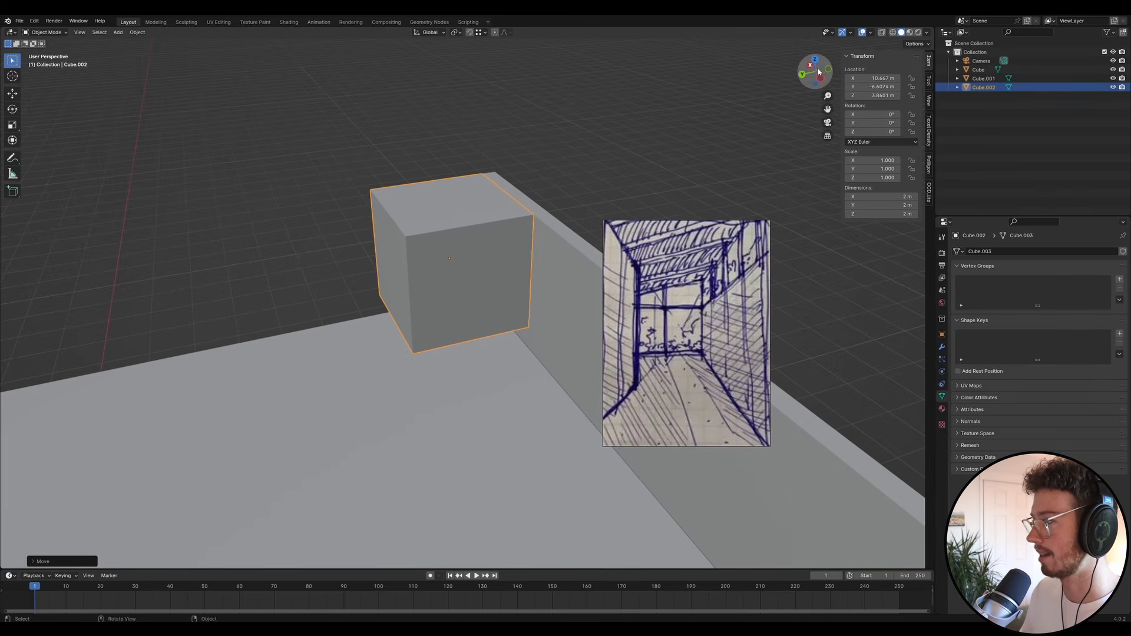
middle_click_drag(470, 197, 459, 176)
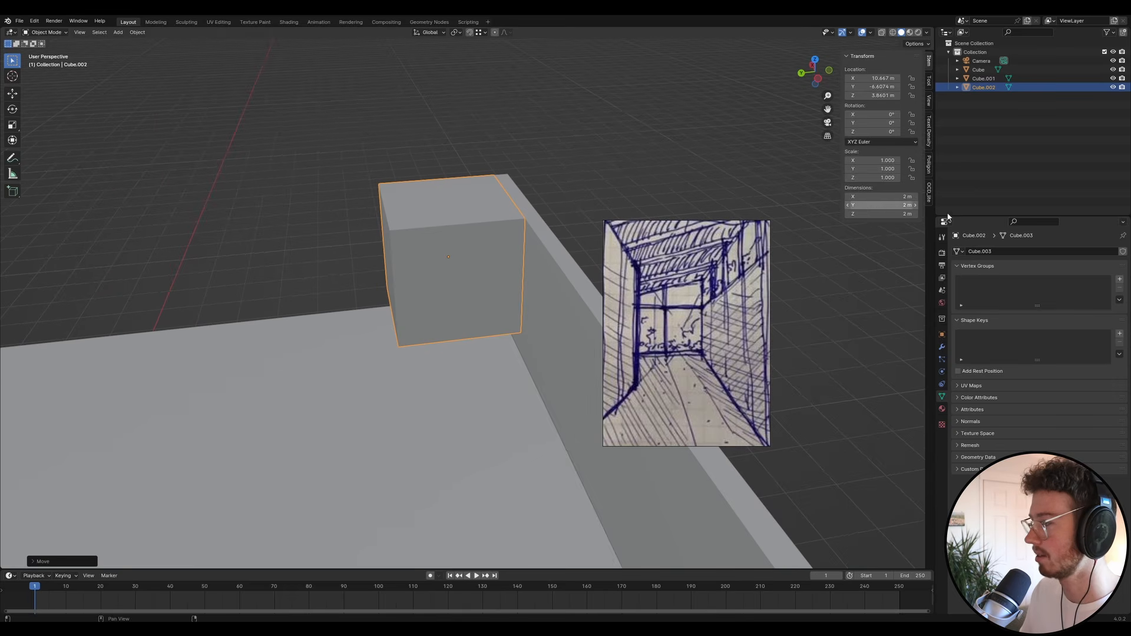
left_click(877, 206)
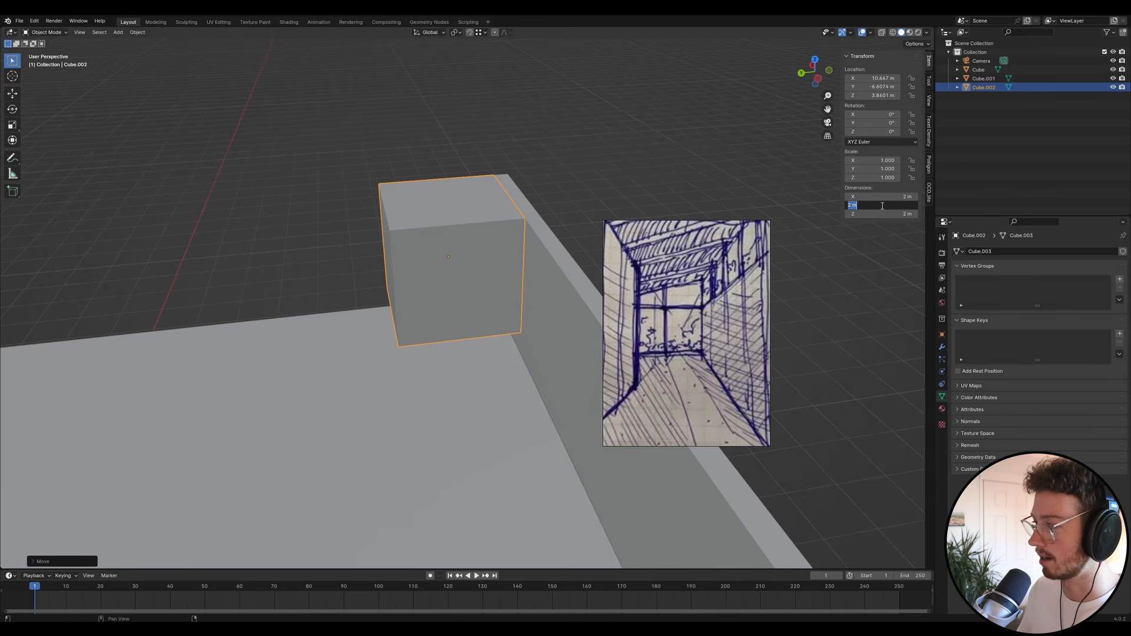
type("1.5")
key("Return")
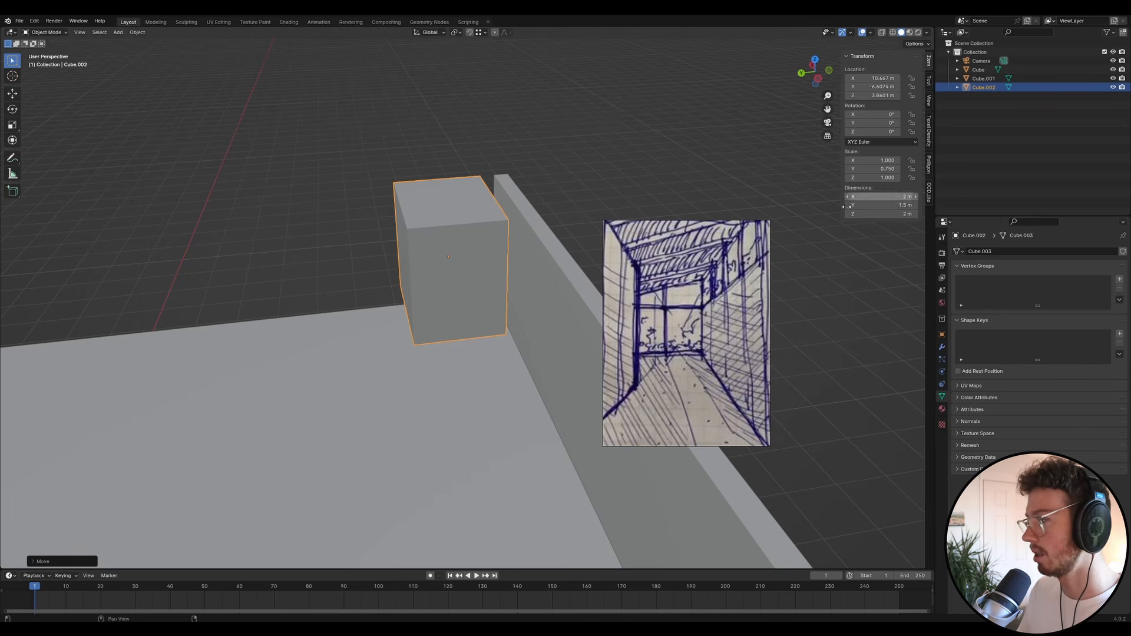
key("g")
key("y")
left_click(514, 192)
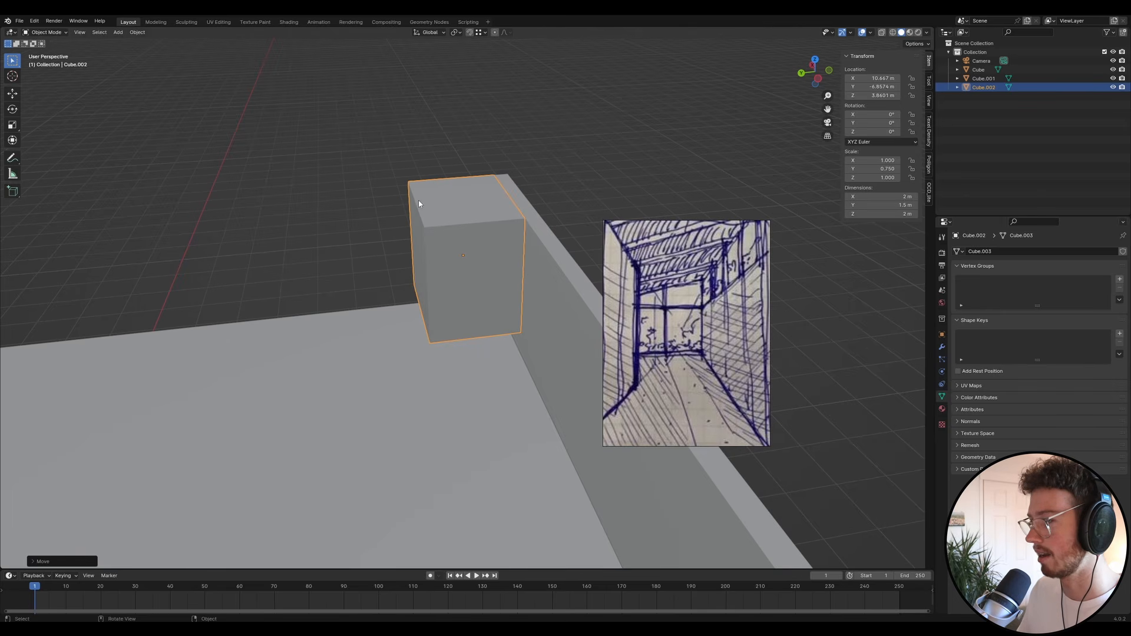
key("Tab")
left_click(412, 238)
key("Tab")
left_click(430, 149)
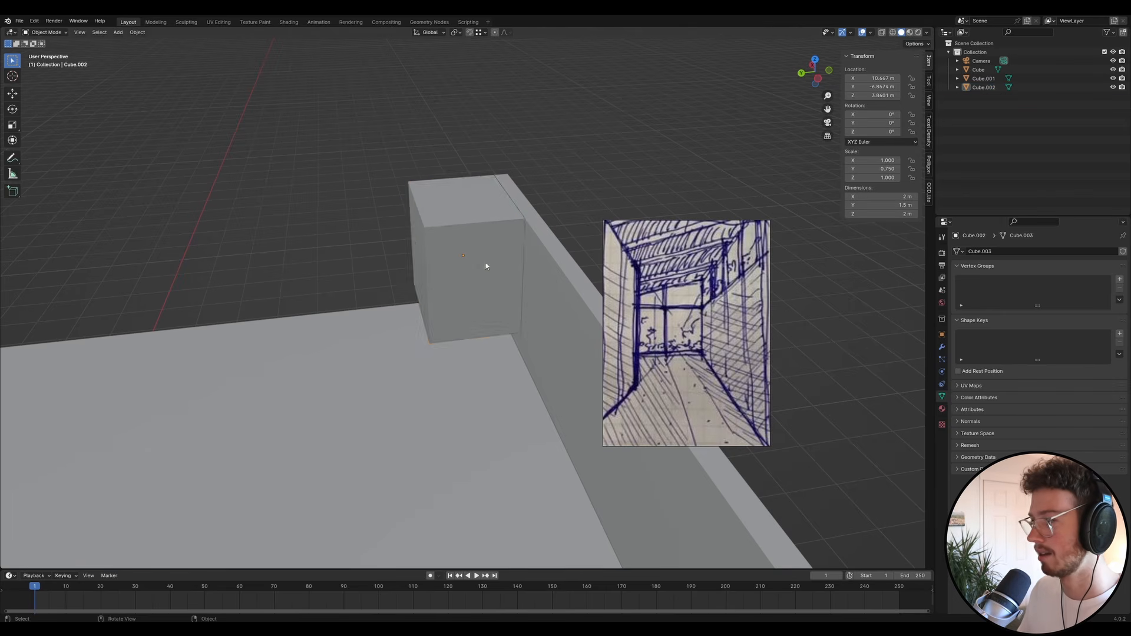
- Lower the 1.5 m wide block along global Z until its base snaps onto the floor slab
mouse_move(486, 265)
middle_mouse_down()
mouse_move(476, 236)
mouse_move(501, 253)
middle_mouse_up()
left_click(513, 260)
key("g")
key("z")
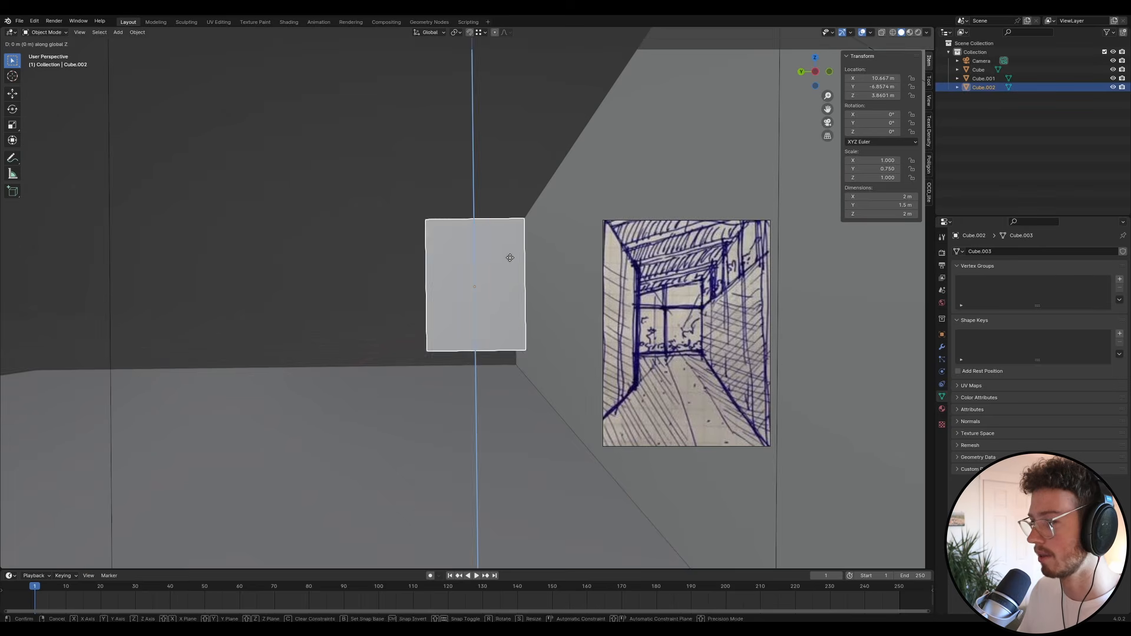
left_click(507, 371)
- Duplicate the right wall and place the copy about 3 m away along global Y, beyond the block
middle_click_drag(436, 350, 501, 270)
left_click(530, 350)
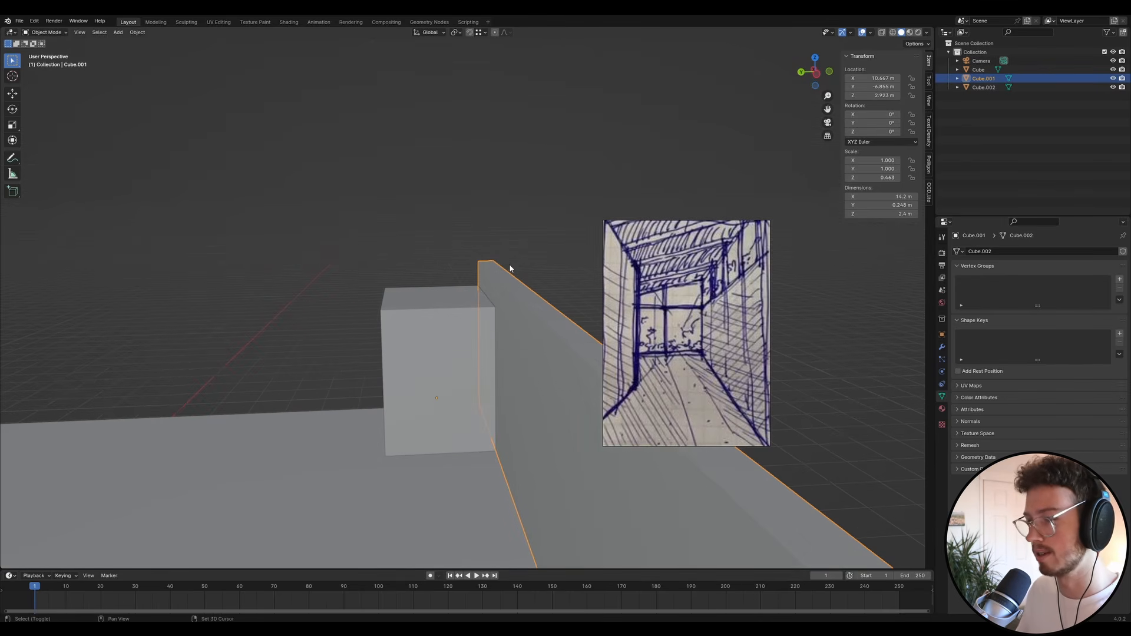
key("shift+d")
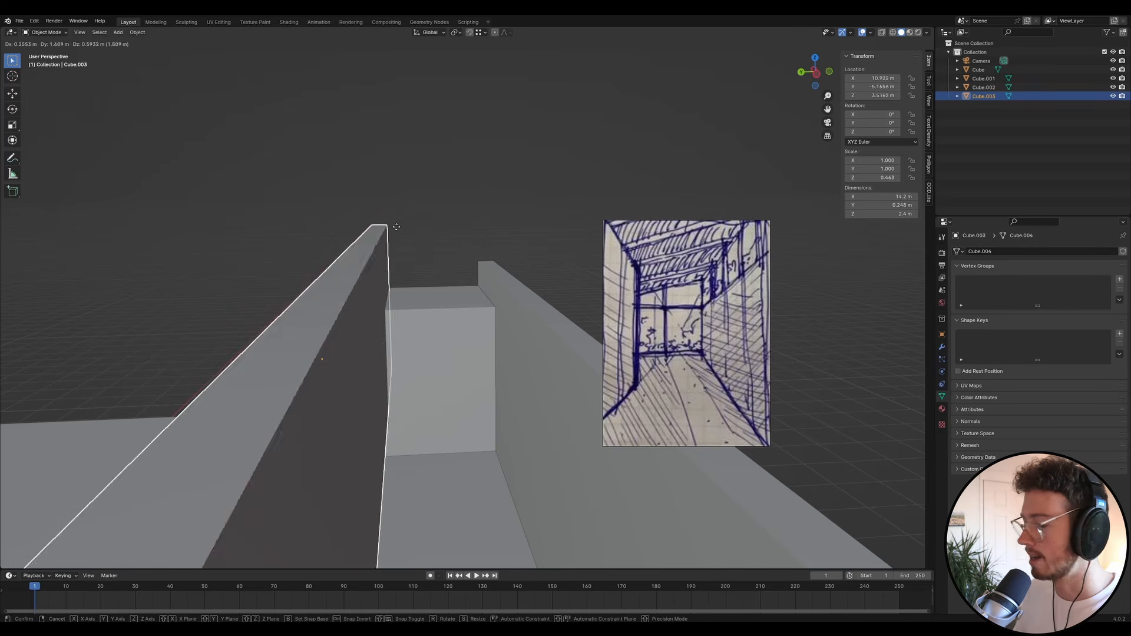
key("y")
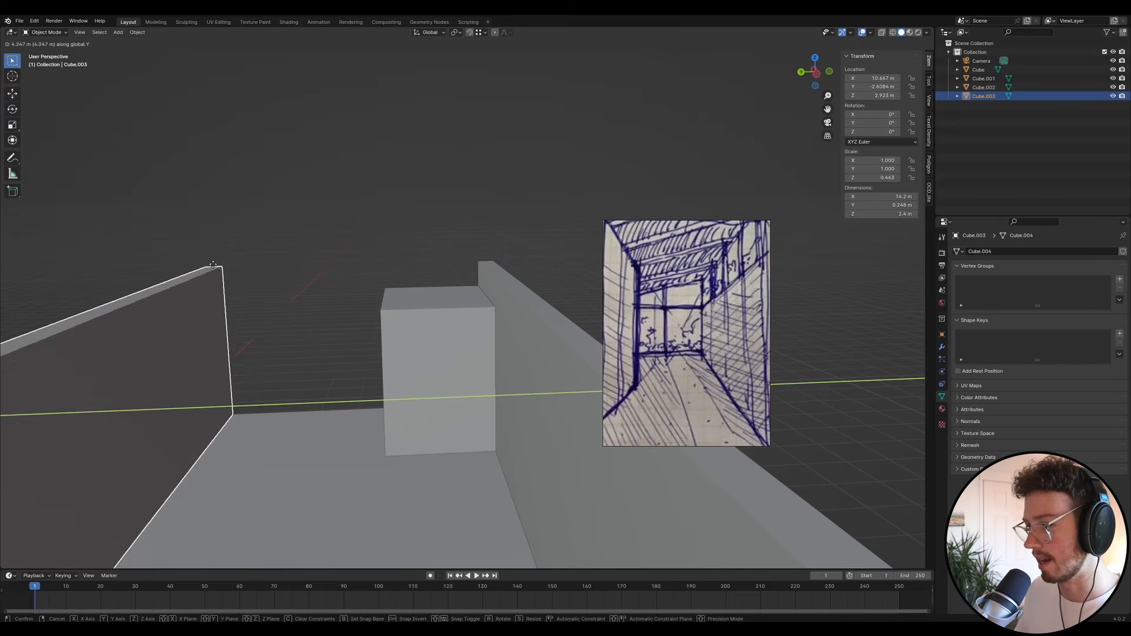
left_click(302, 261)
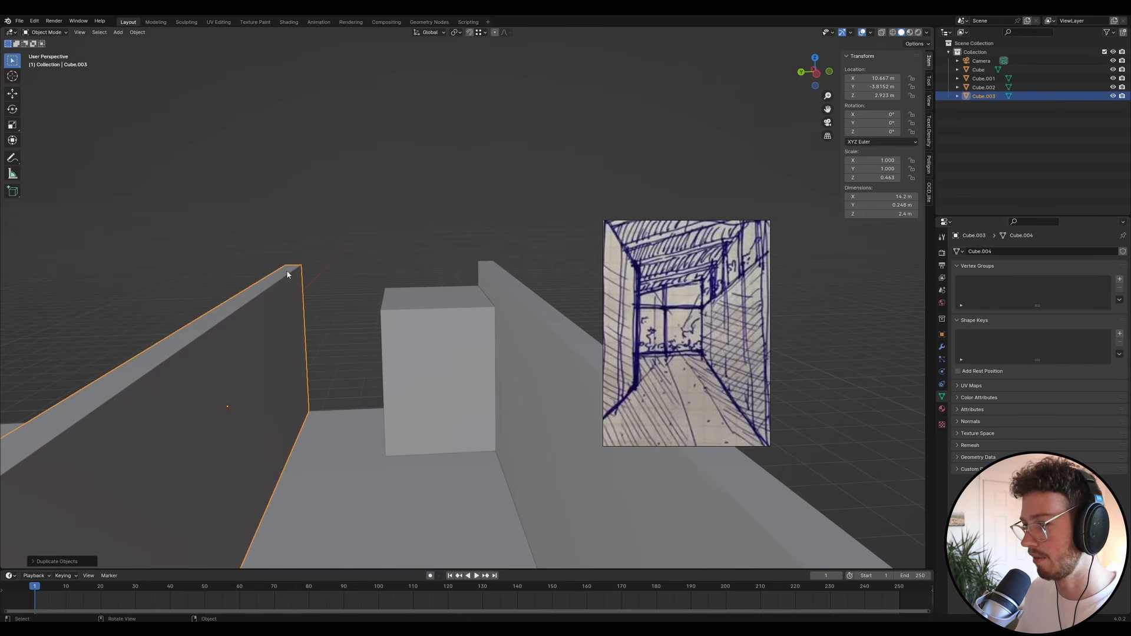
- Move the duplicated wall along global Y, snapping it to the block's side corner opposite the right wall
key("g")
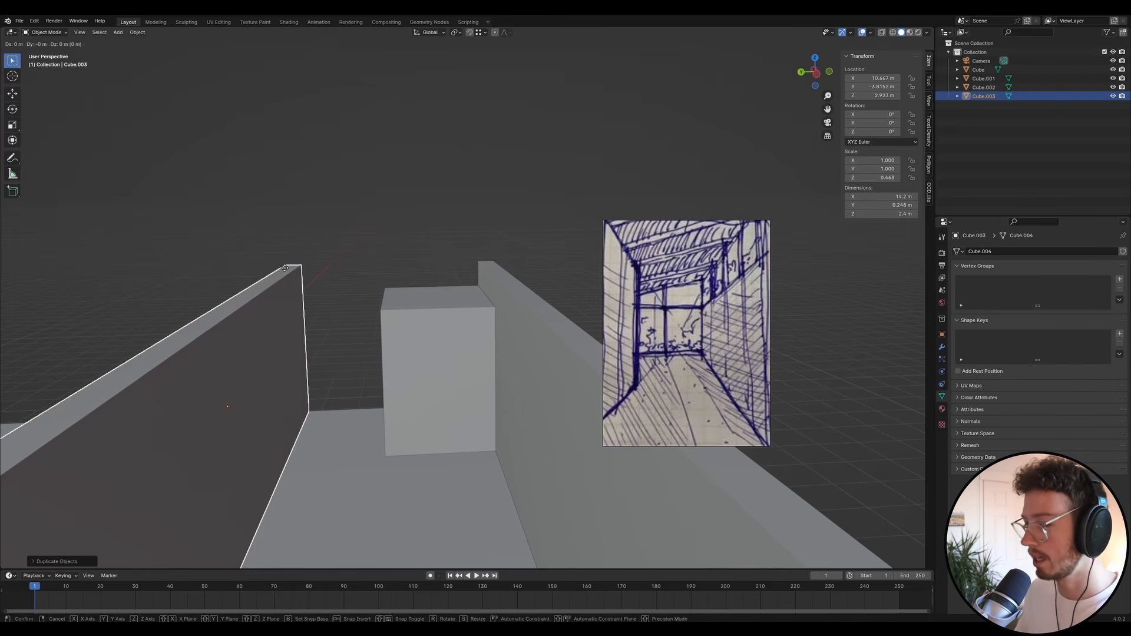
key("y")
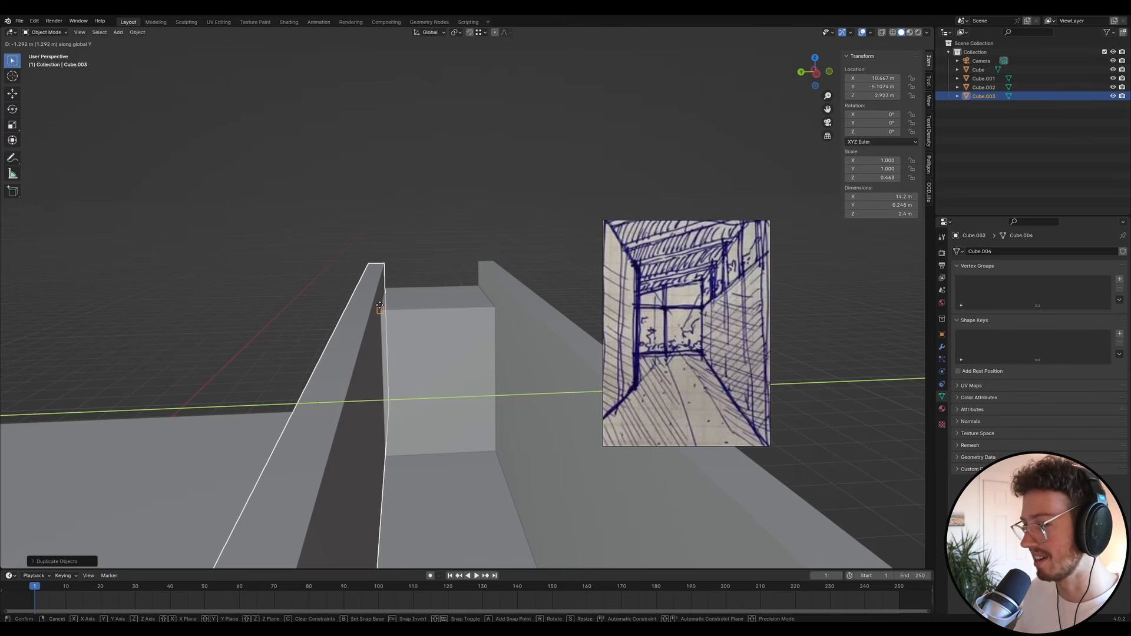
left_click(380, 307)
middle_click_drag(380, 306, 538, 330)
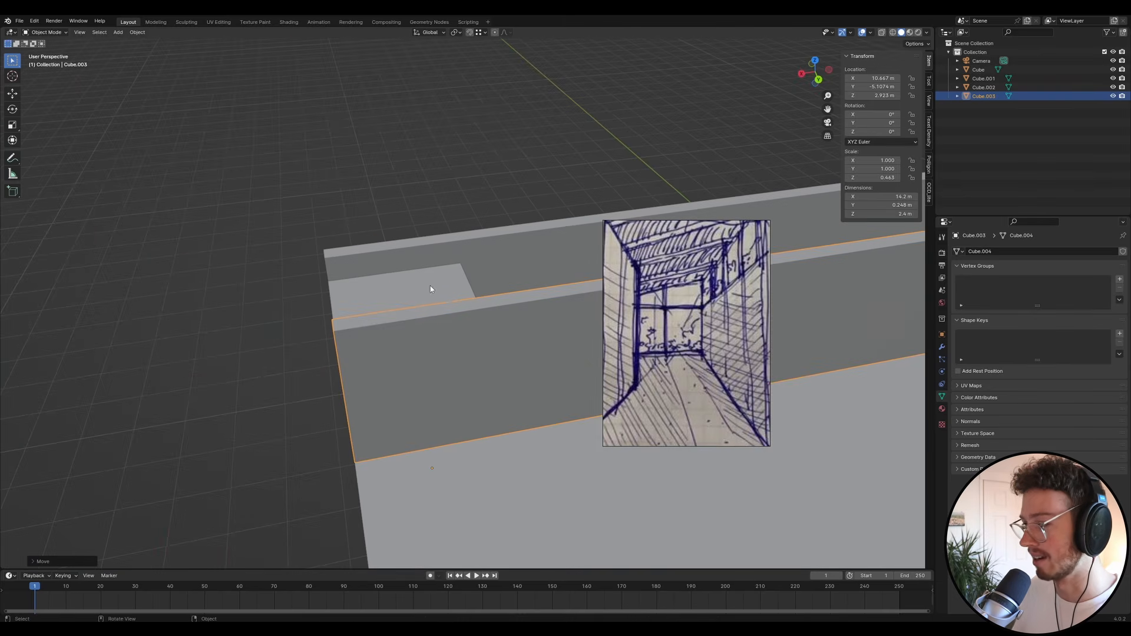
left_click(432, 285)
middle_click_drag(432, 285, 384, 309)
left_click(516, 332)
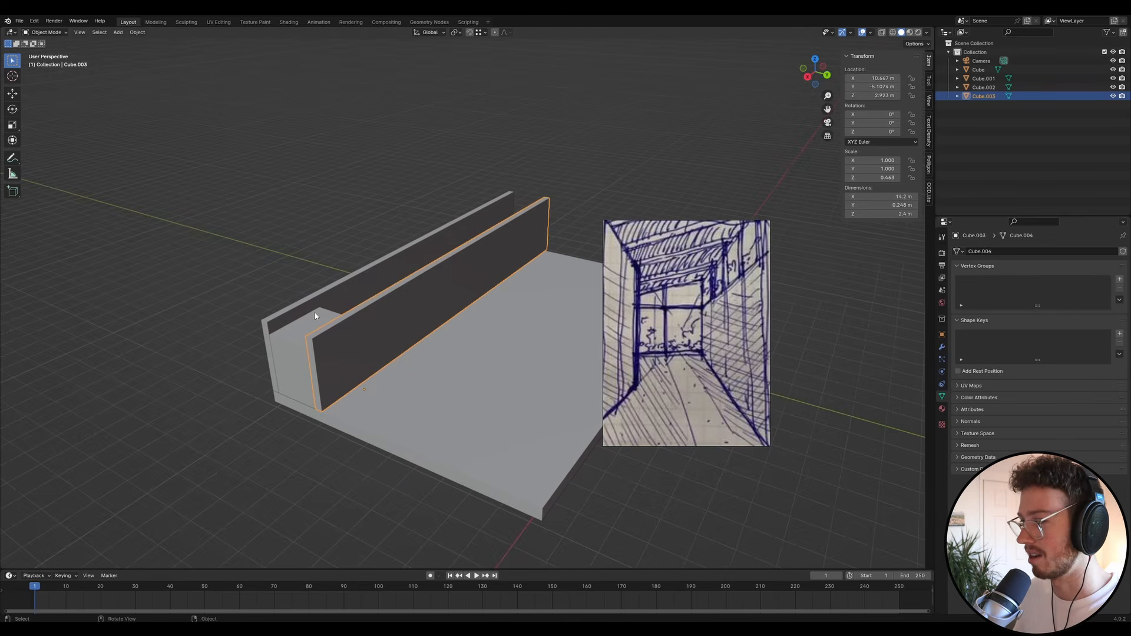
key("g")
key("x")
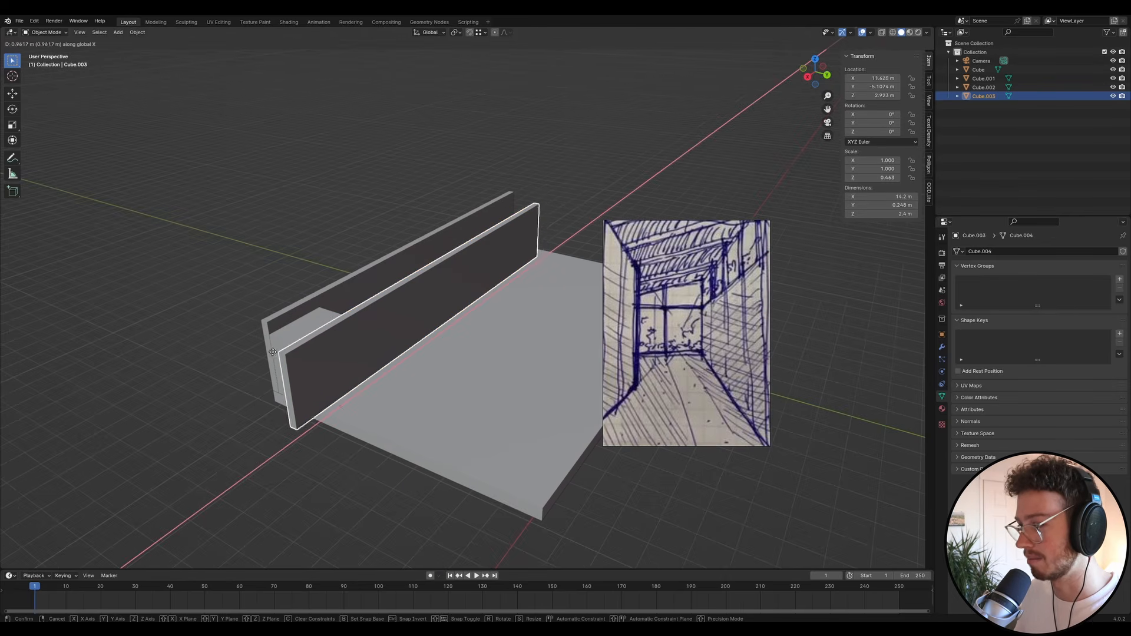
left_click(341, 328)
middle_click_drag(341, 328, 331, 308)
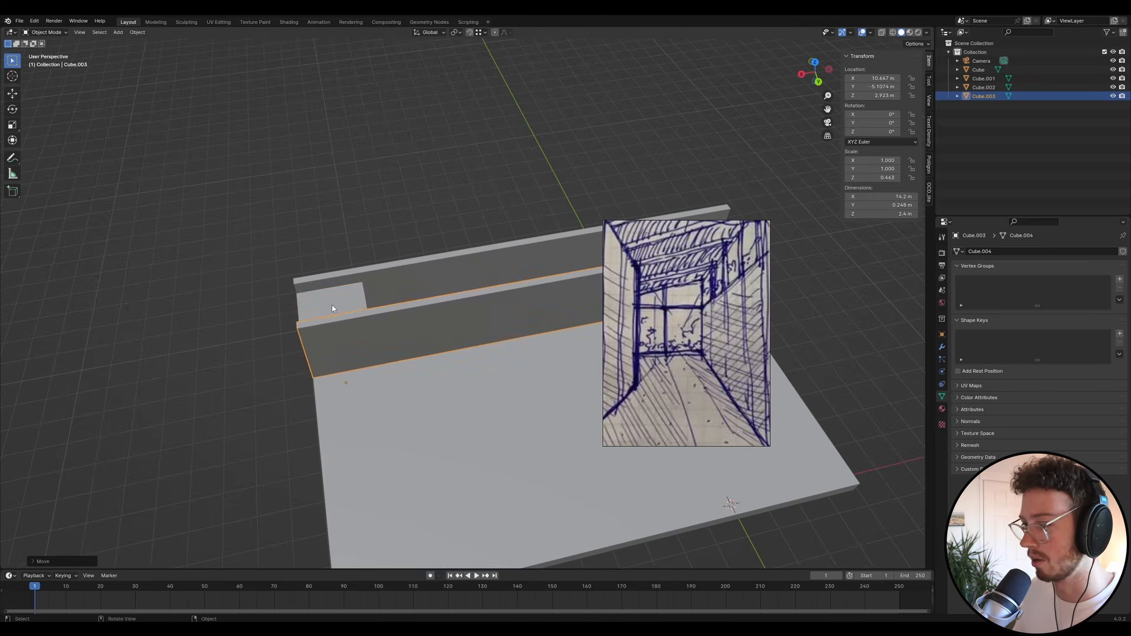
- Delete the 1.5 m spacer block and the duplicated wall, keeping only the original right wall on the floor slab
left_click(331, 308)
middle_click_drag(363, 344, 452, 299)
scroll(442, 301, "up", 5)
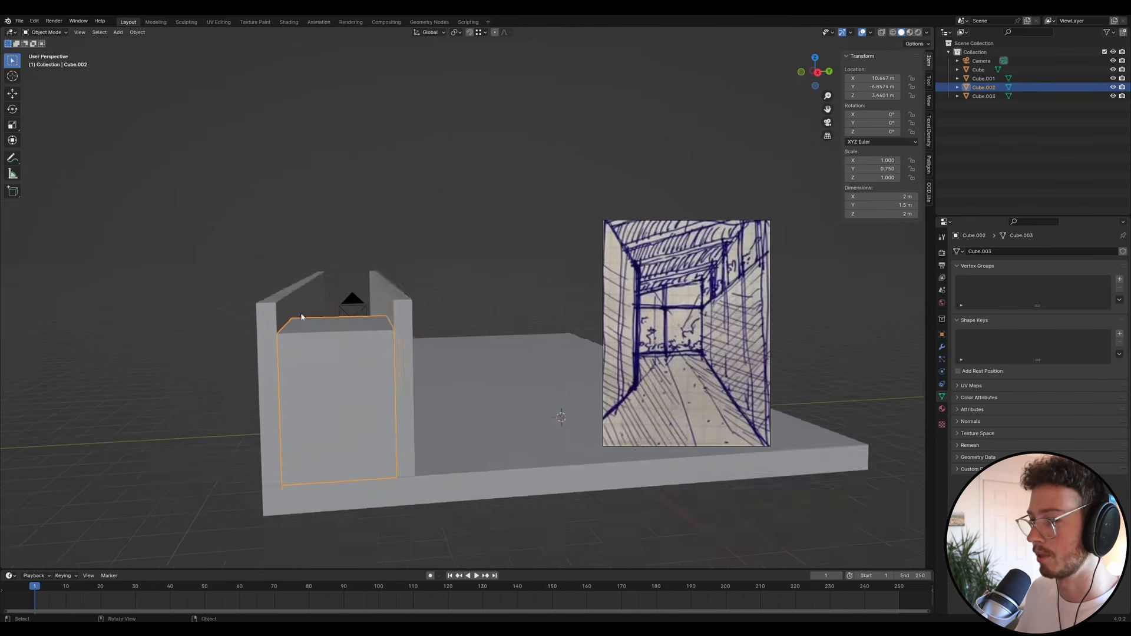
left_click(288, 294)
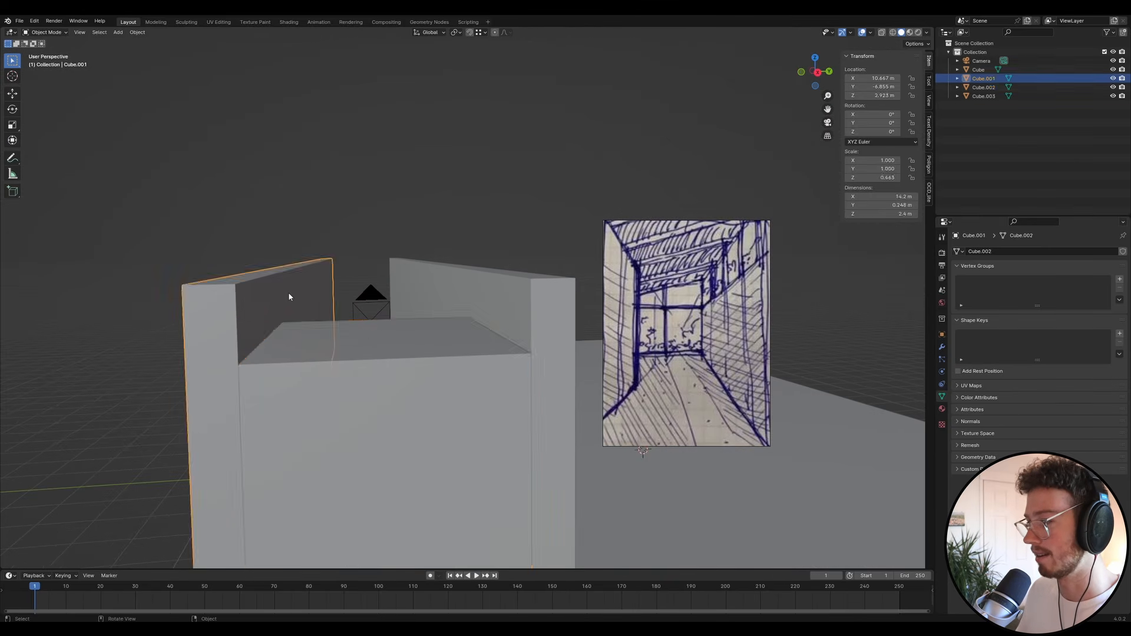
left_click(482, 325)
left_click(364, 303)
left_click(353, 354)
key("Delete")
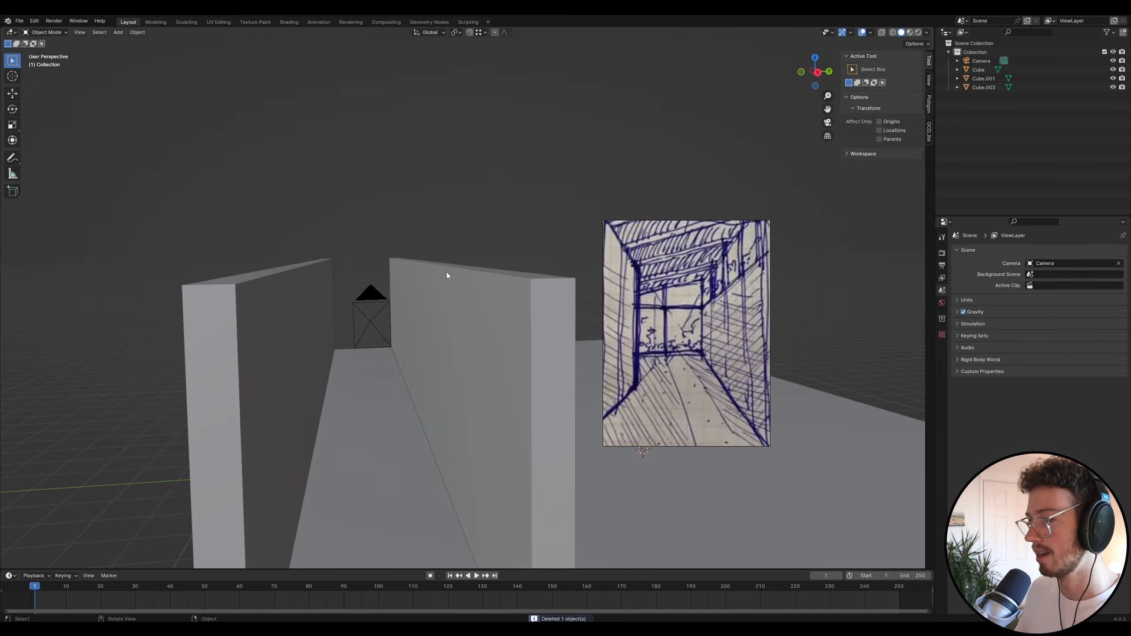
left_click(427, 280)
key("Delete")
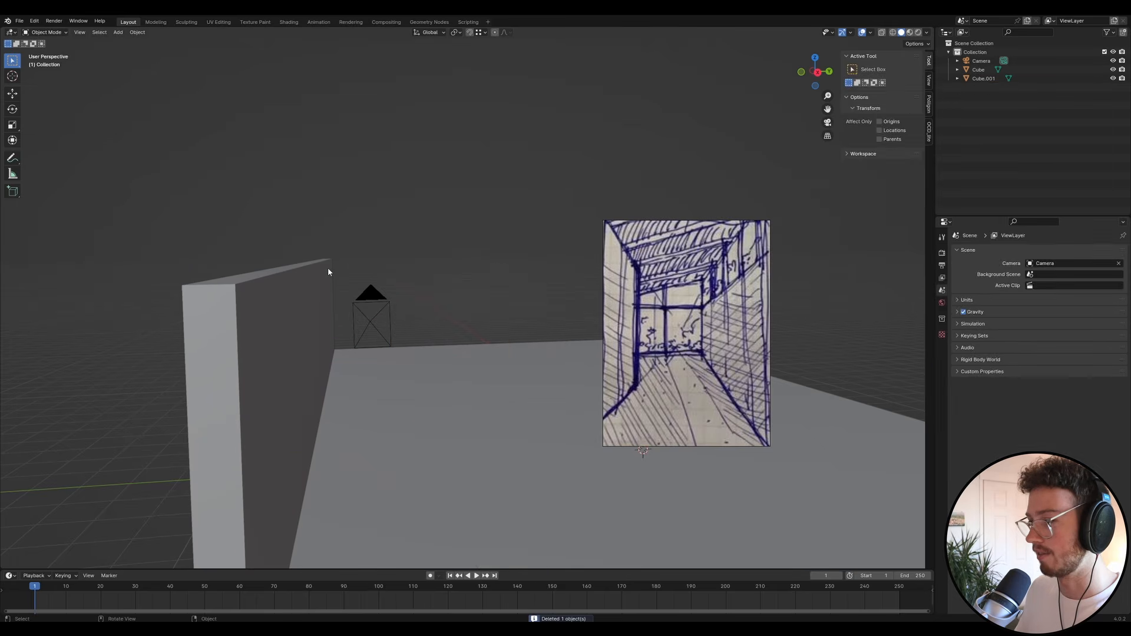
- Duplicate the right wall and snap the copy along global Y so it sits flush against the original's inner face
left_click(277, 265)
key("shift+d")
key("x")
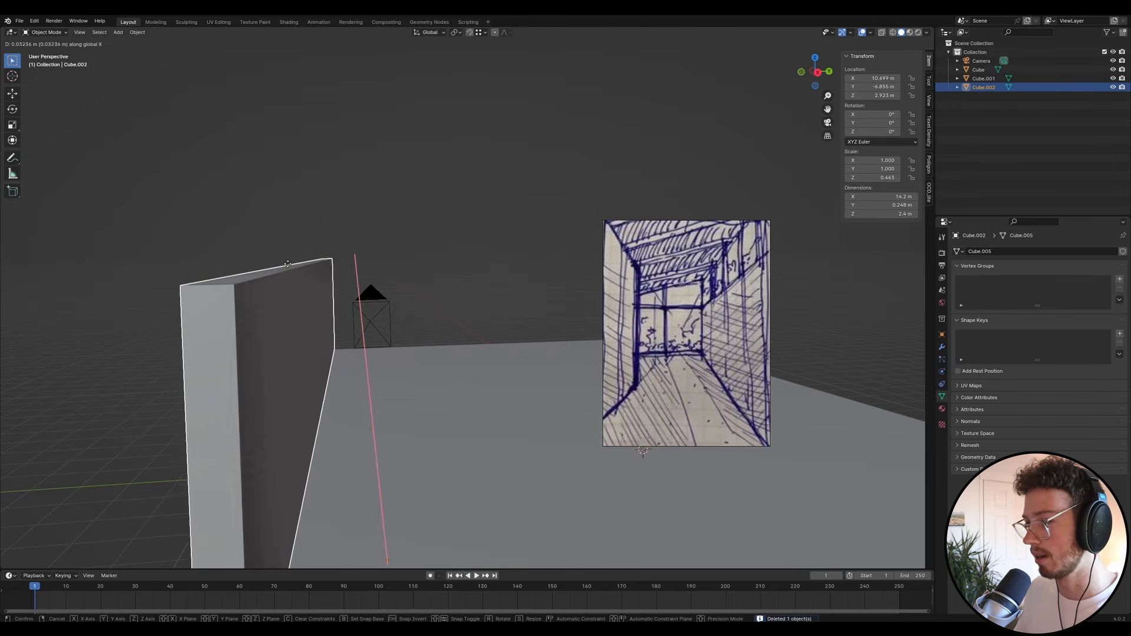
key("y")
left_click(253, 287)
key("y")
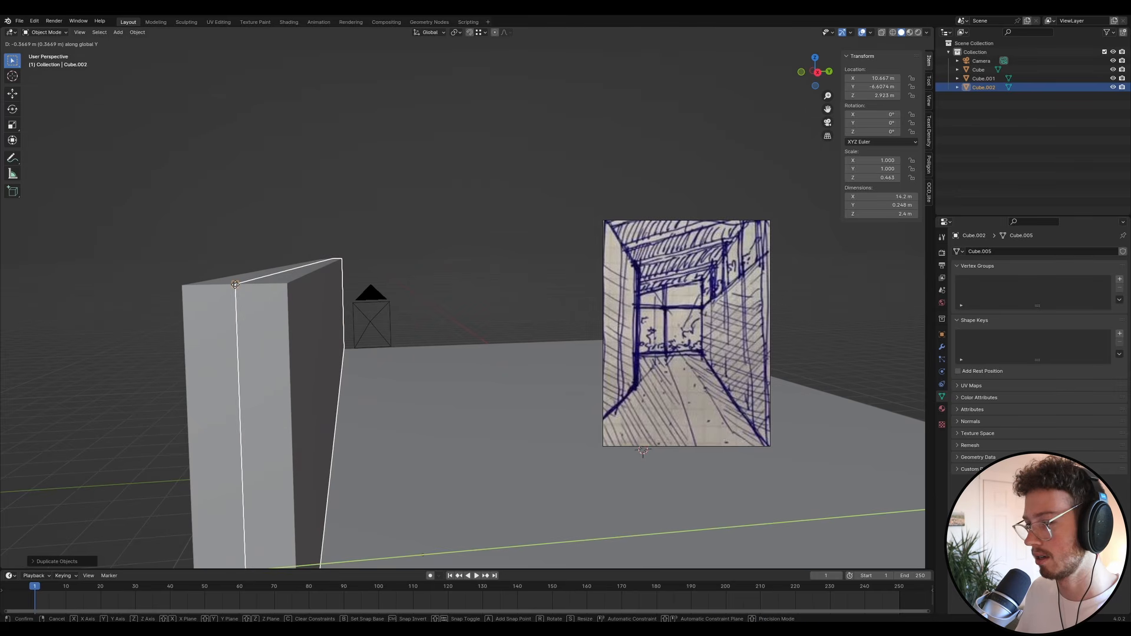
left_click(233, 285)
- Move the duplicated wall exactly 1.5 m along global Y, away from the right wall
key("g")
key("y")
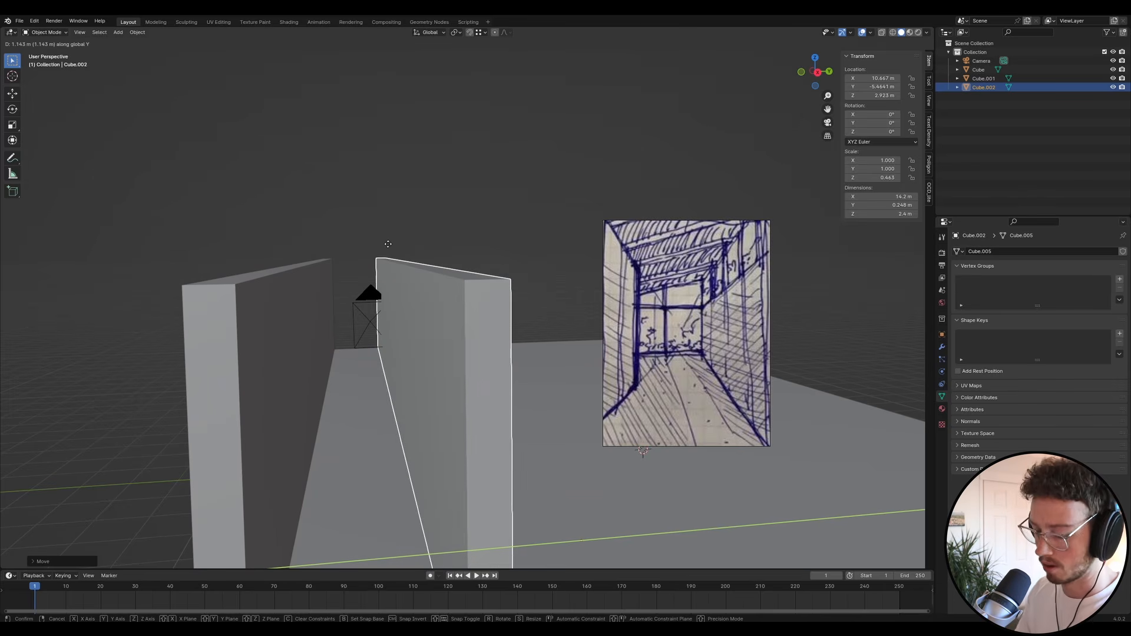
type("1.5")
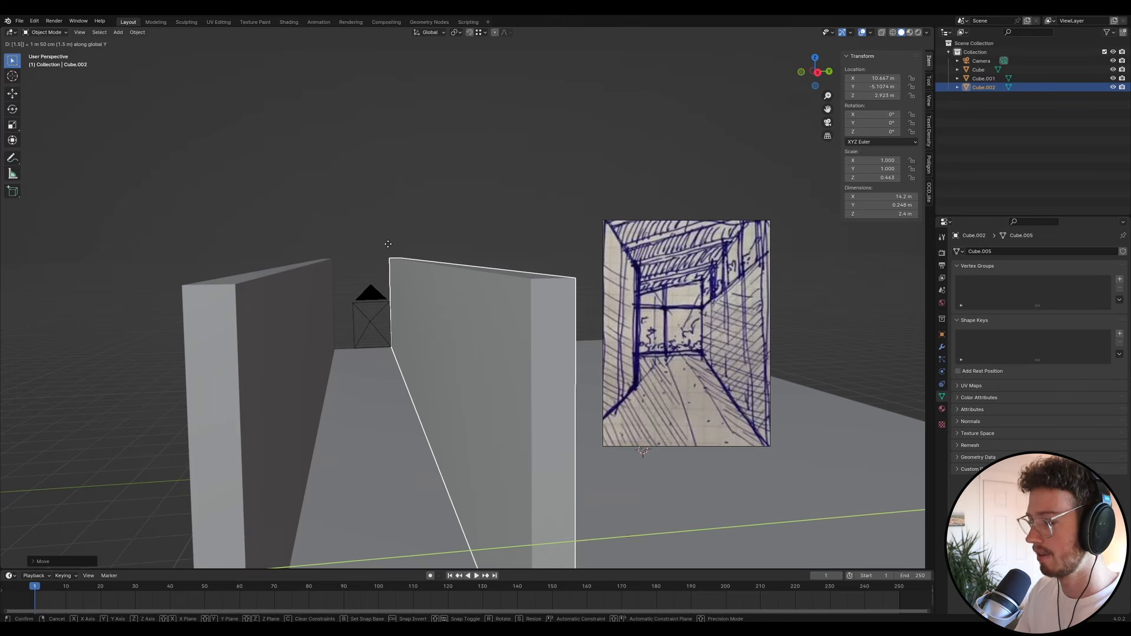
key("Return")
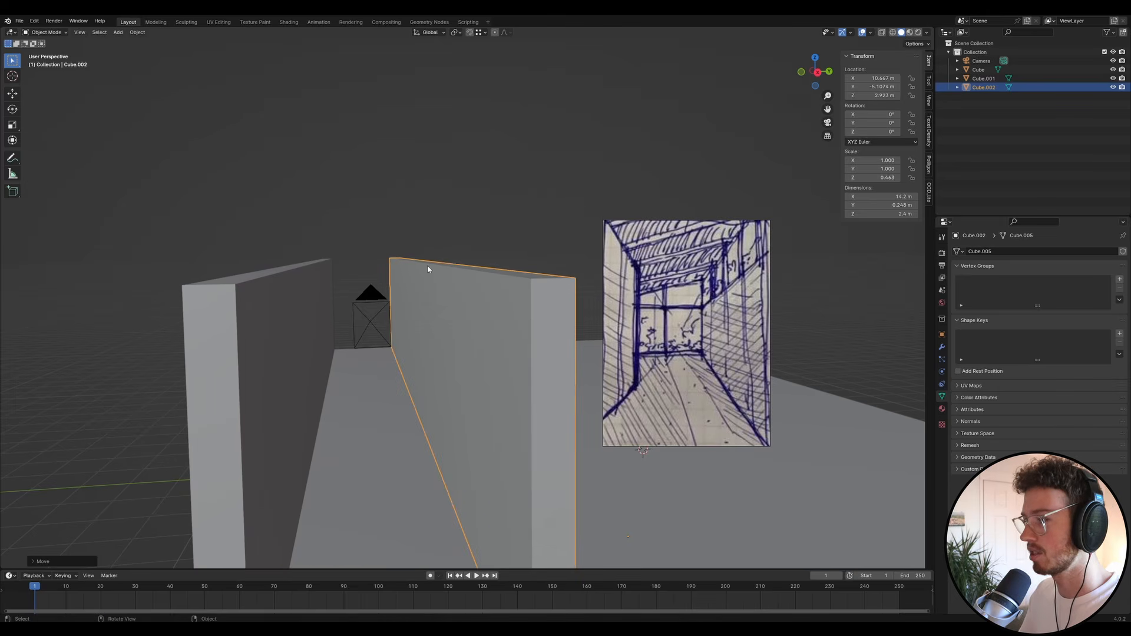
- Show the hallway through the camera and place the reference sketch directly beside the camera frame at a similar size
left_click(431, 288)
middle_click_drag(402, 261, 306, 176)
scroll(364, 202, "up", 3)
scroll(347, 199, "down", 3)
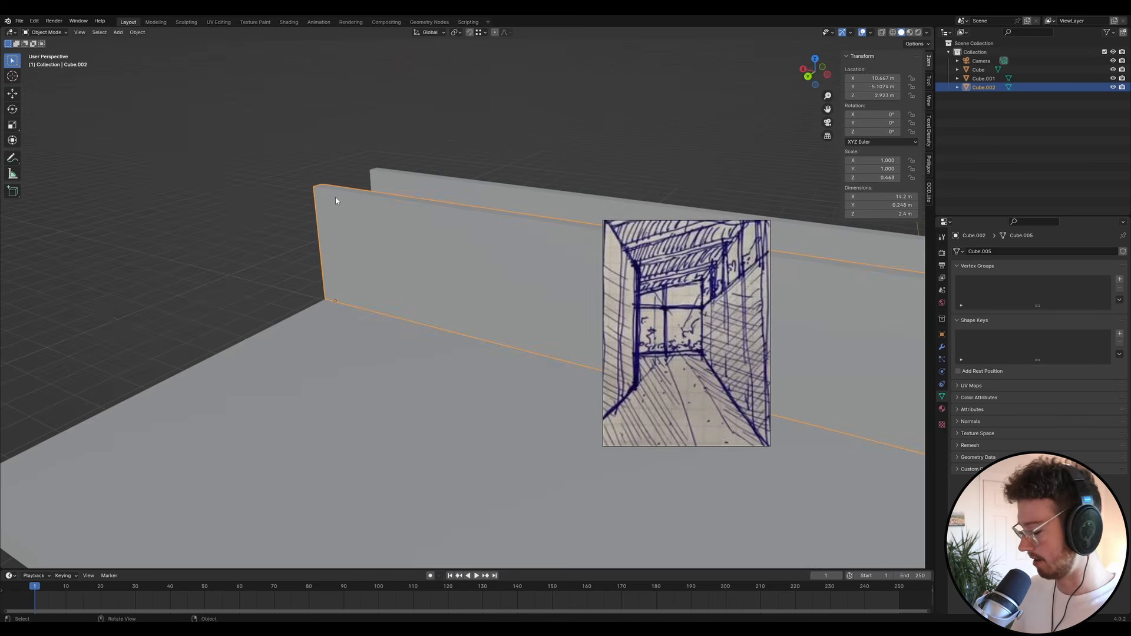
key("KP_0")
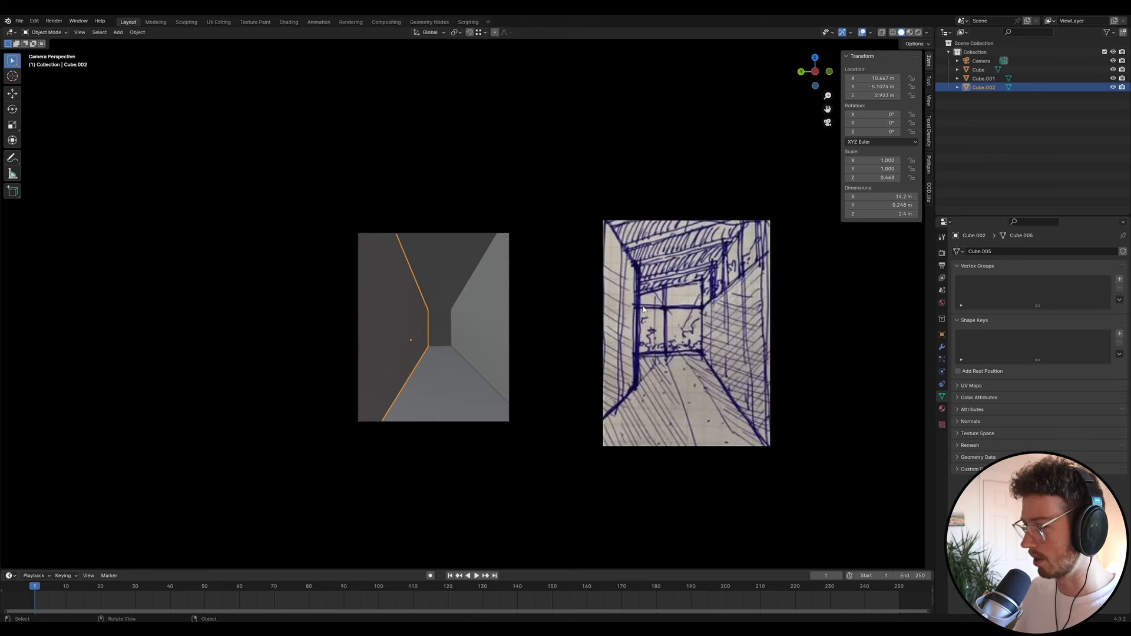
left_click_drag(672, 326, 586, 318)
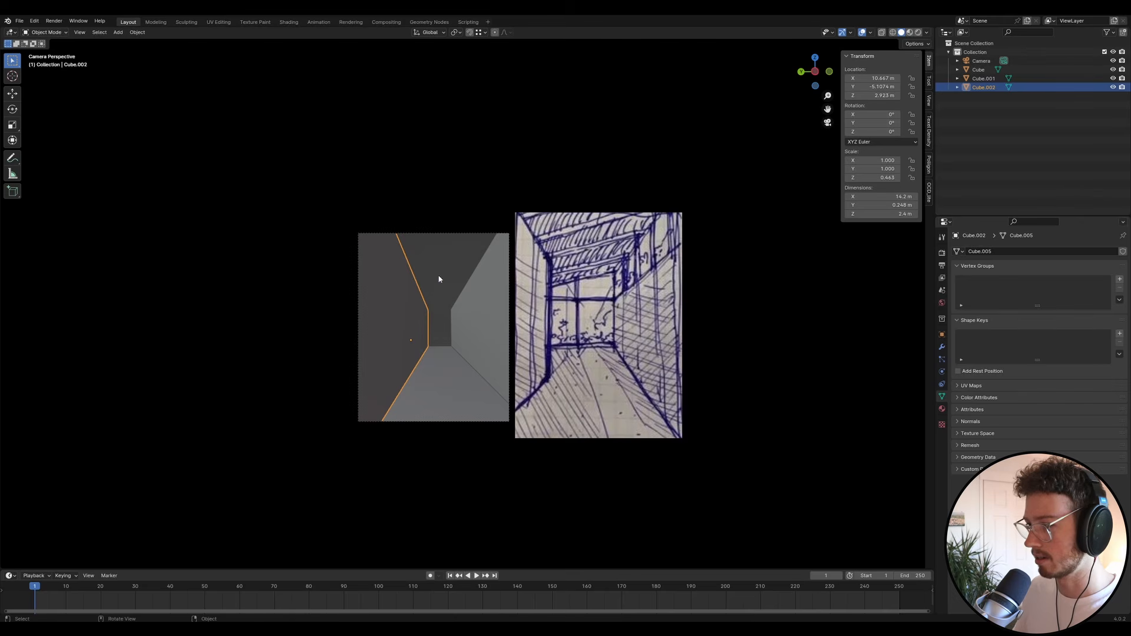
scroll(460, 319, "up", 2)
left_click_drag(619, 311, 606, 307)
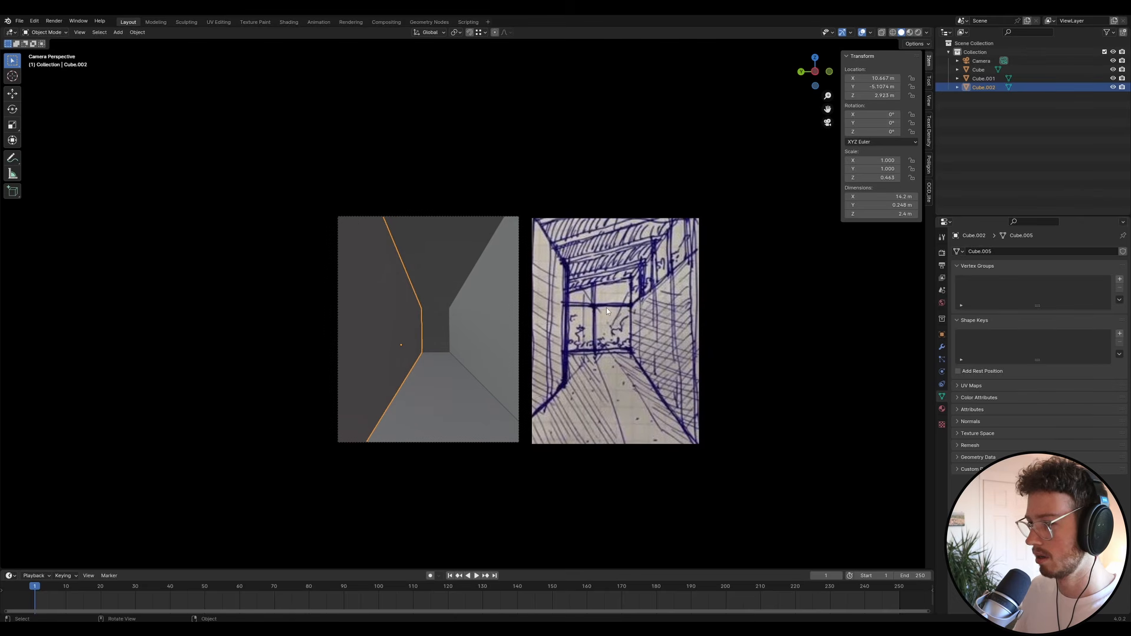
left_click(424, 254)
left_click(394, 330)
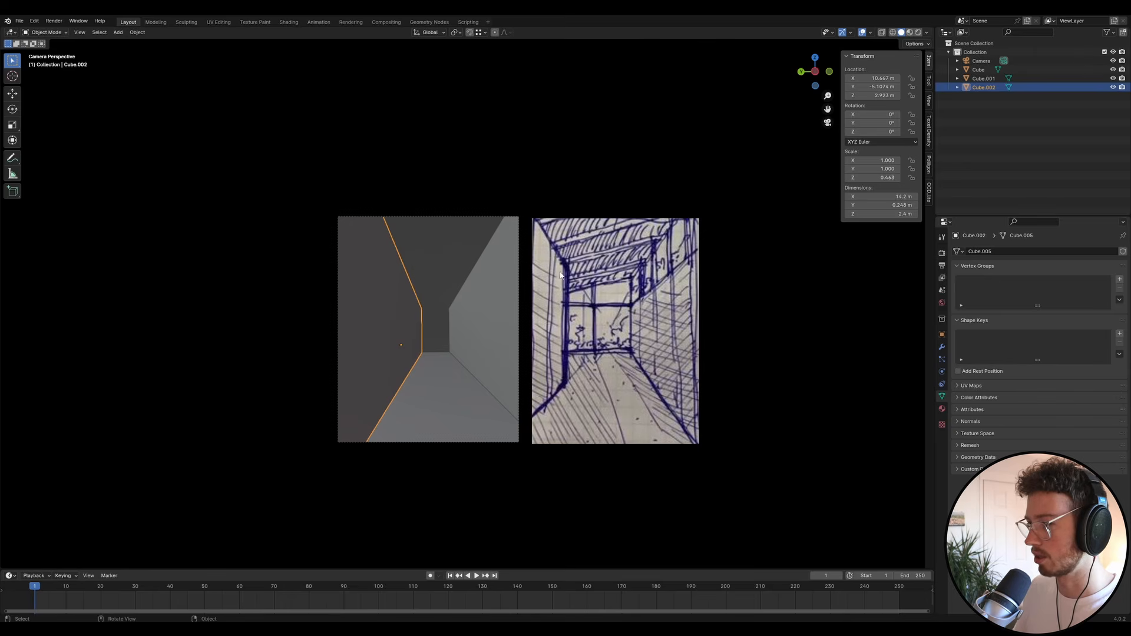
- Shorten the duplicated left wall by moving its far end face inward along global X in Edit Mode
key("Tab")
middle_click_drag(399, 345, 342, 339)
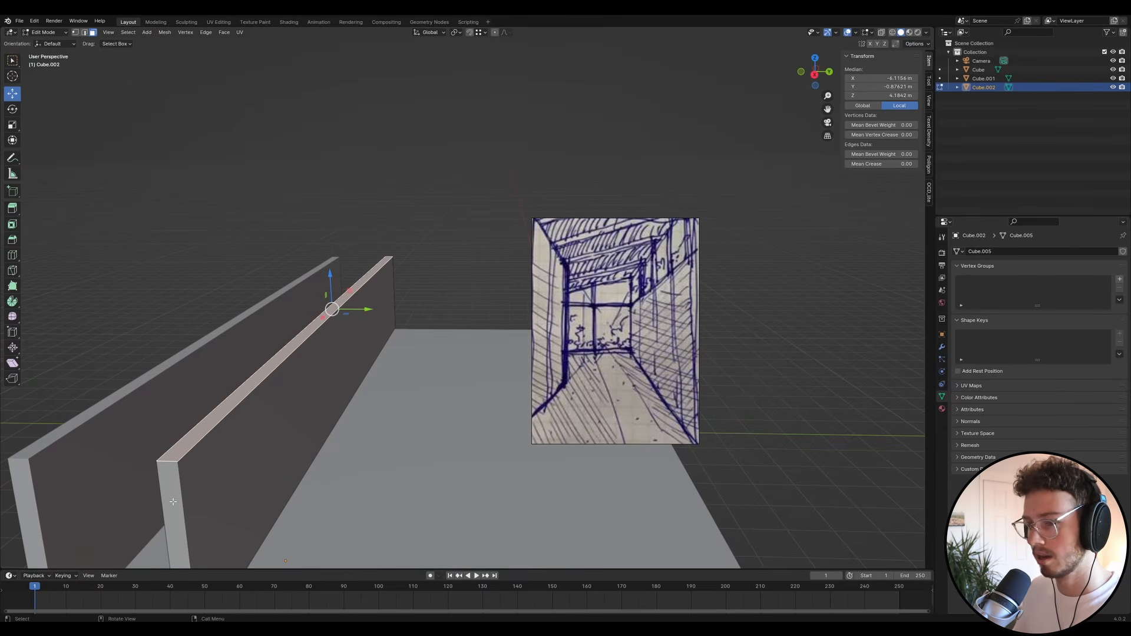
left_click(173, 502)
key("g")
key("x")
left_click(309, 373)
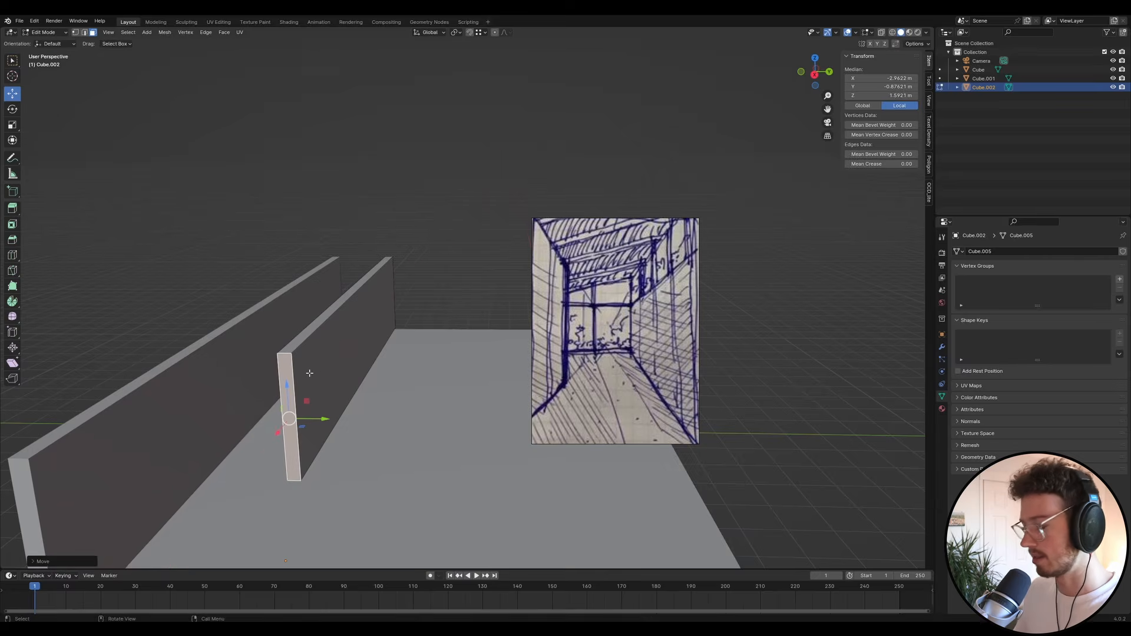
- In the camera view, shorten the left wall further along global X to about 6.19 m so its end matches the sketch
key("KP_0")
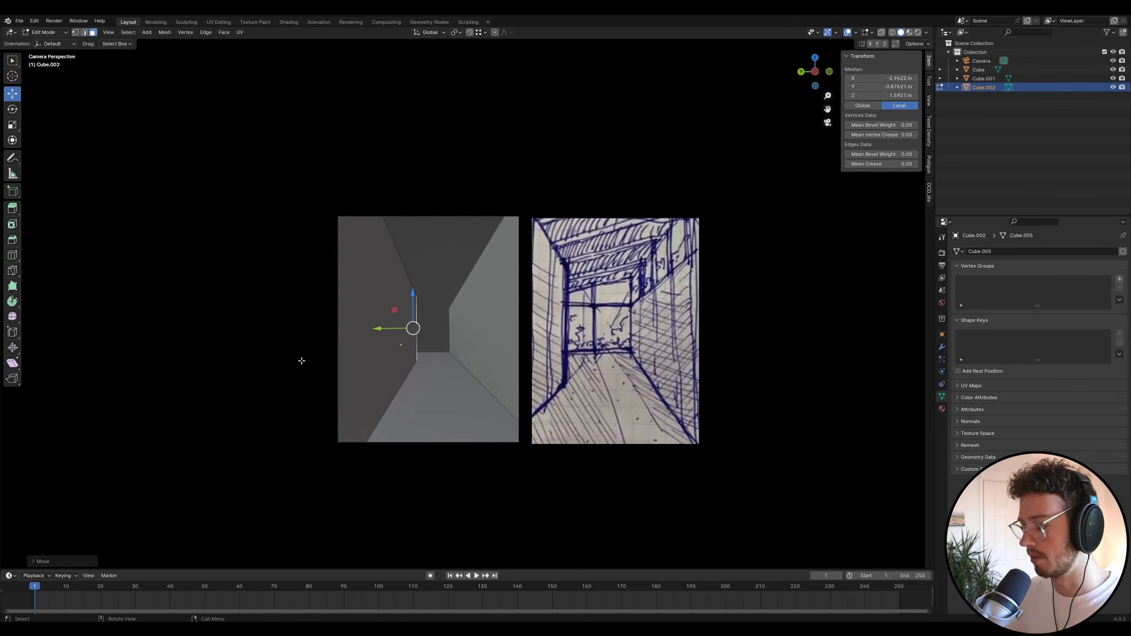
key("g")
key("x")
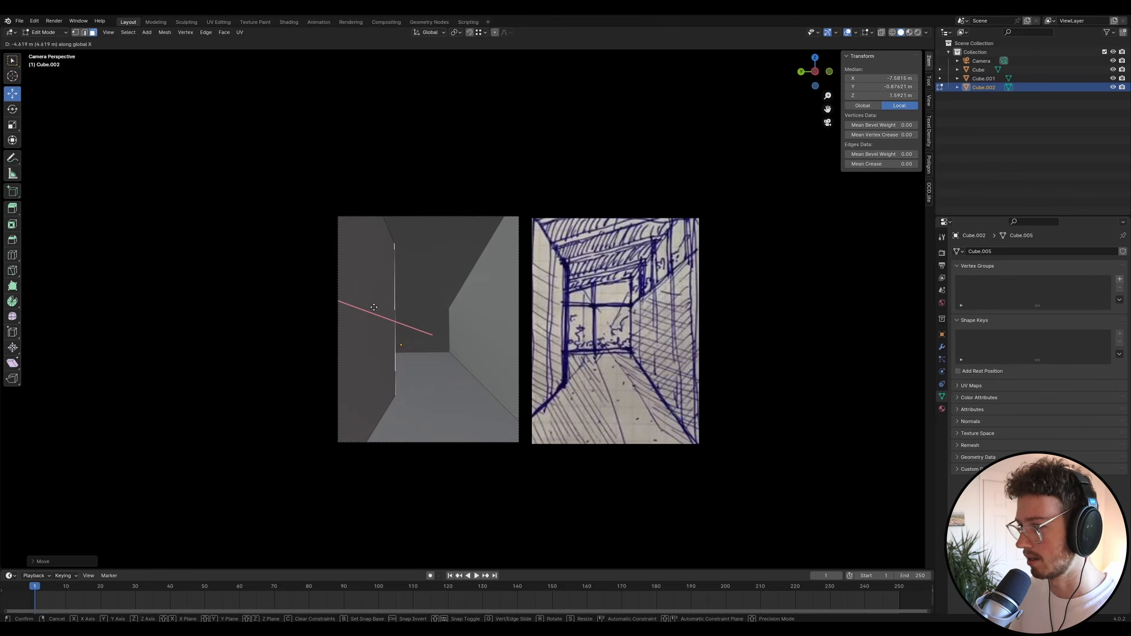
left_click(376, 308)
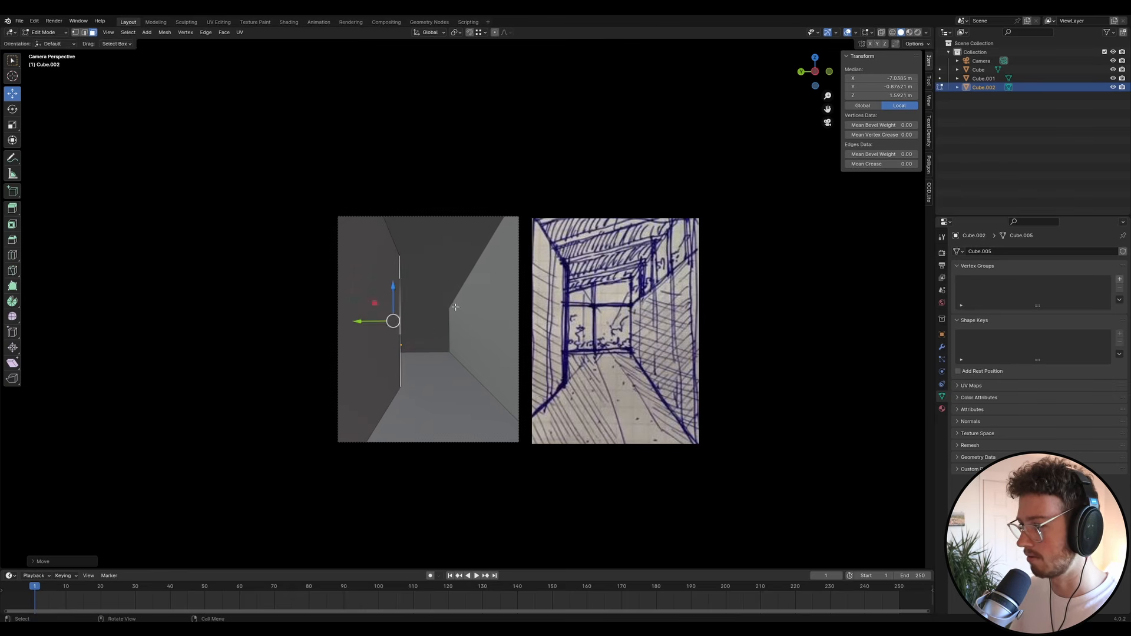
key("Tab")
left_click(434, 285)
left_click(402, 266)
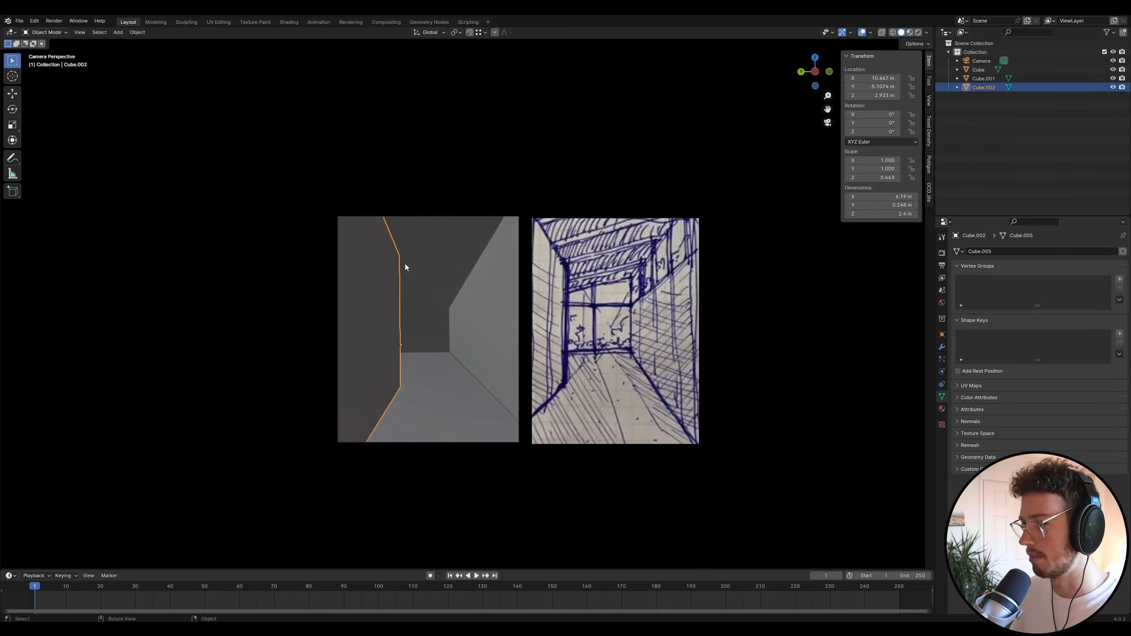
- Move the camera about 0.25 m along negative global Y, toward the right wall, to match the sketch's framing
left_click(695, 171)
left_click(980, 61)
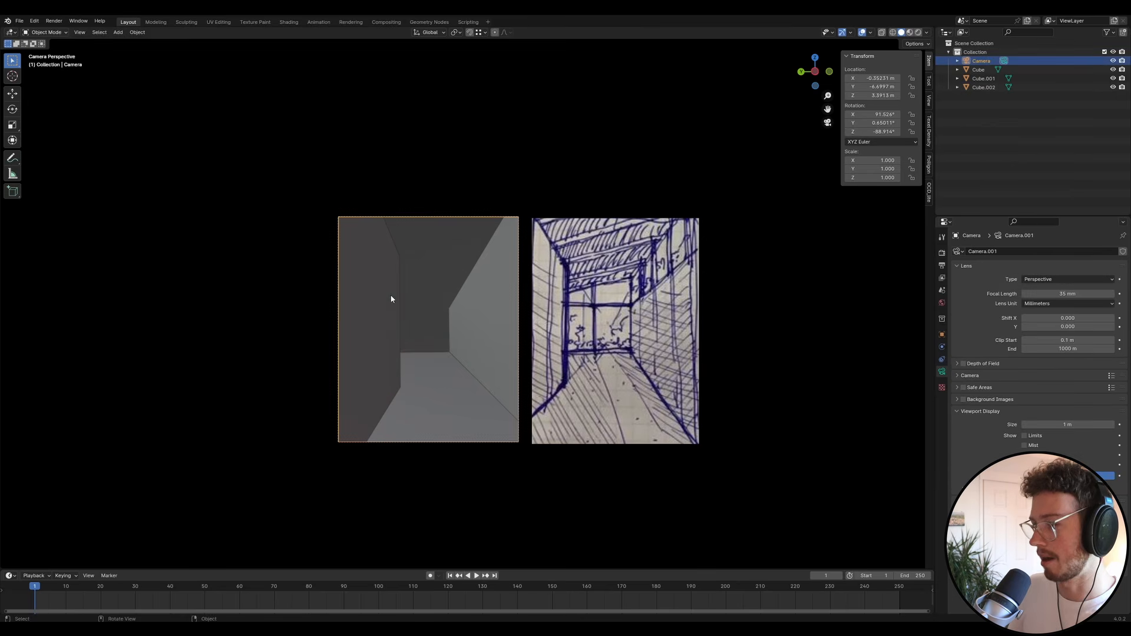
key("g")
key("x")
key("y")
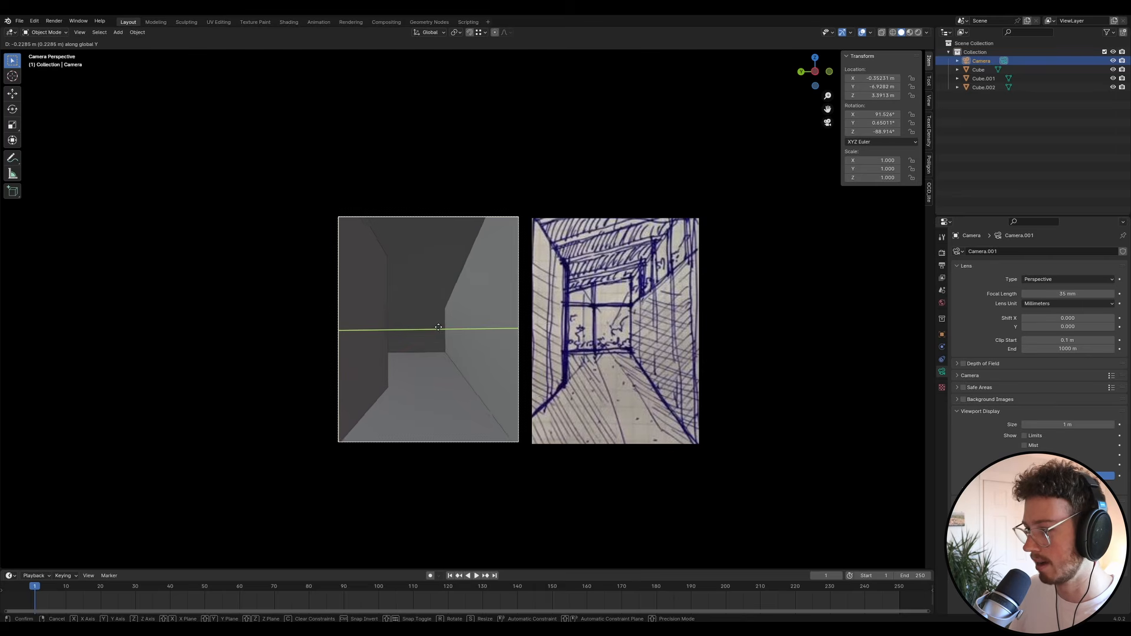
left_click(437, 331)
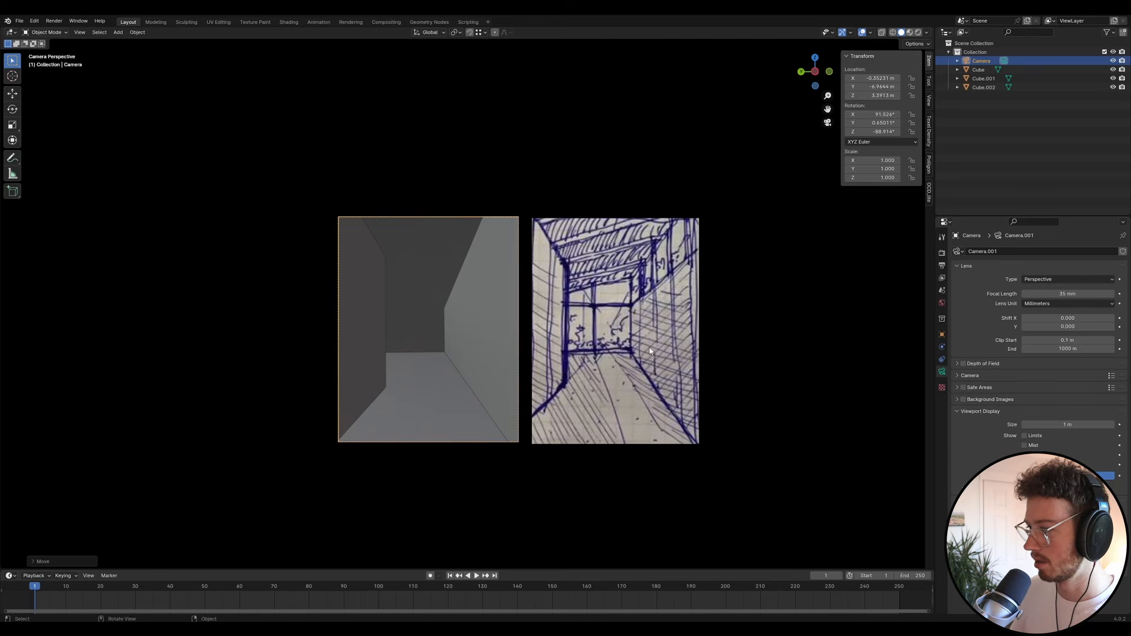
key("alt+a")
- Start saving the file, create a folder named "231209 Urban Cabin" in the Projects directory and open it
key("ctrl+s")
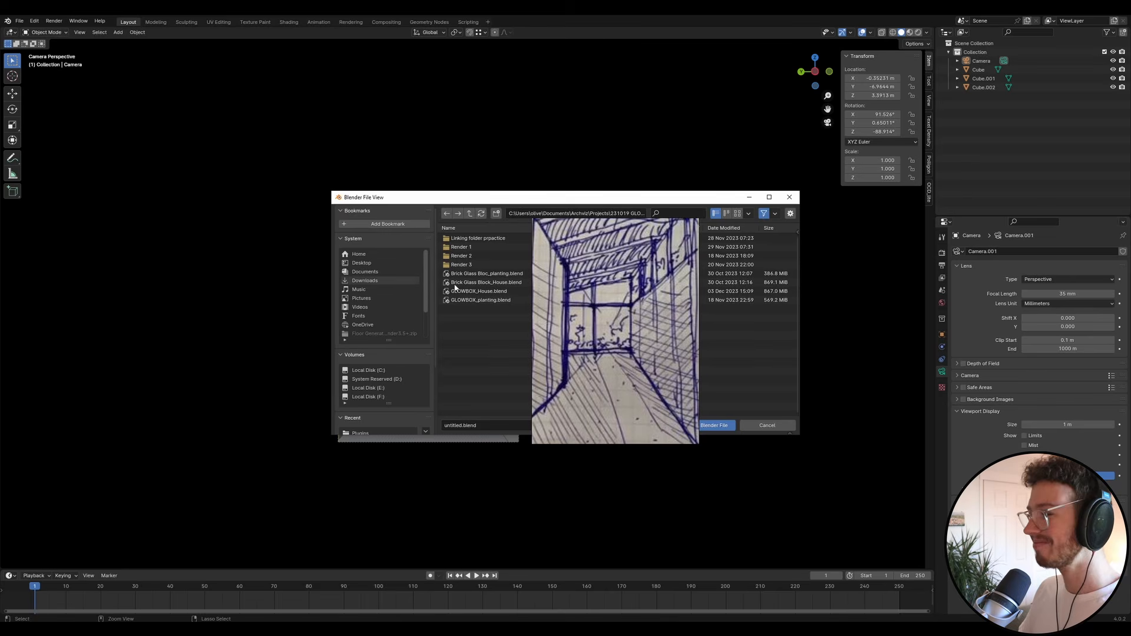
left_click(470, 213)
right_click(586, 370)
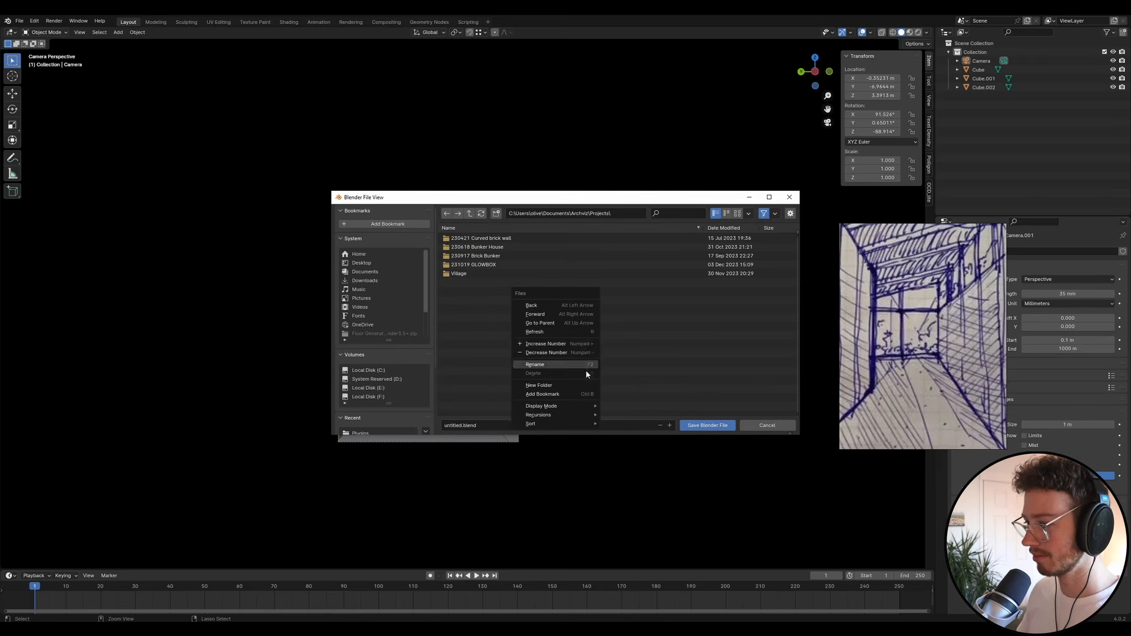
right_click(513, 413)
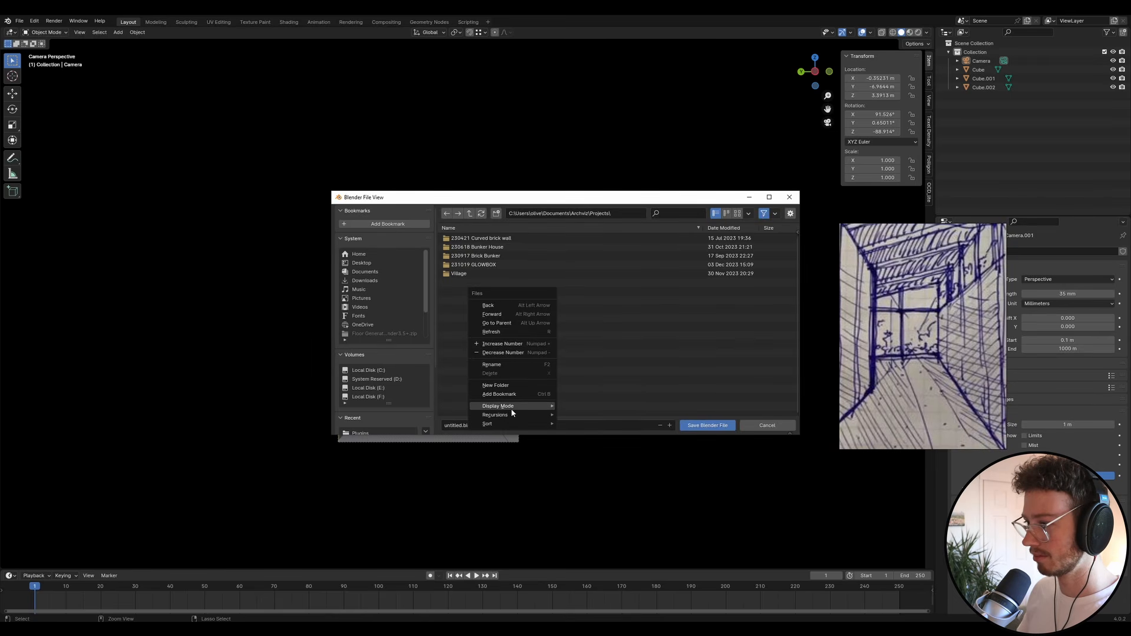
left_click(496, 385)
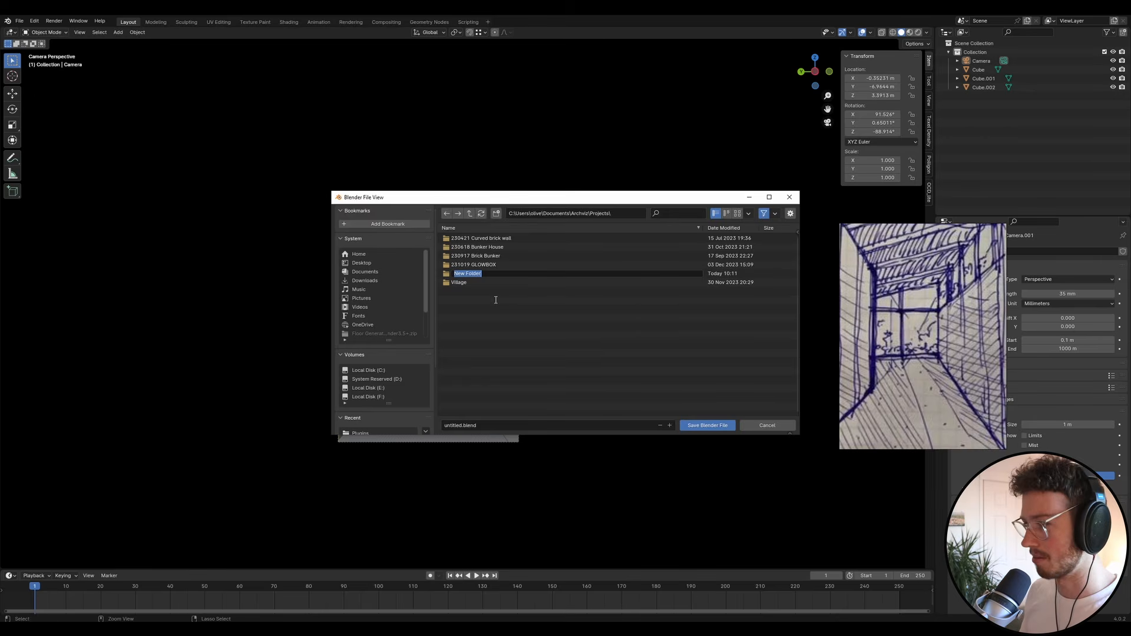
type("23")
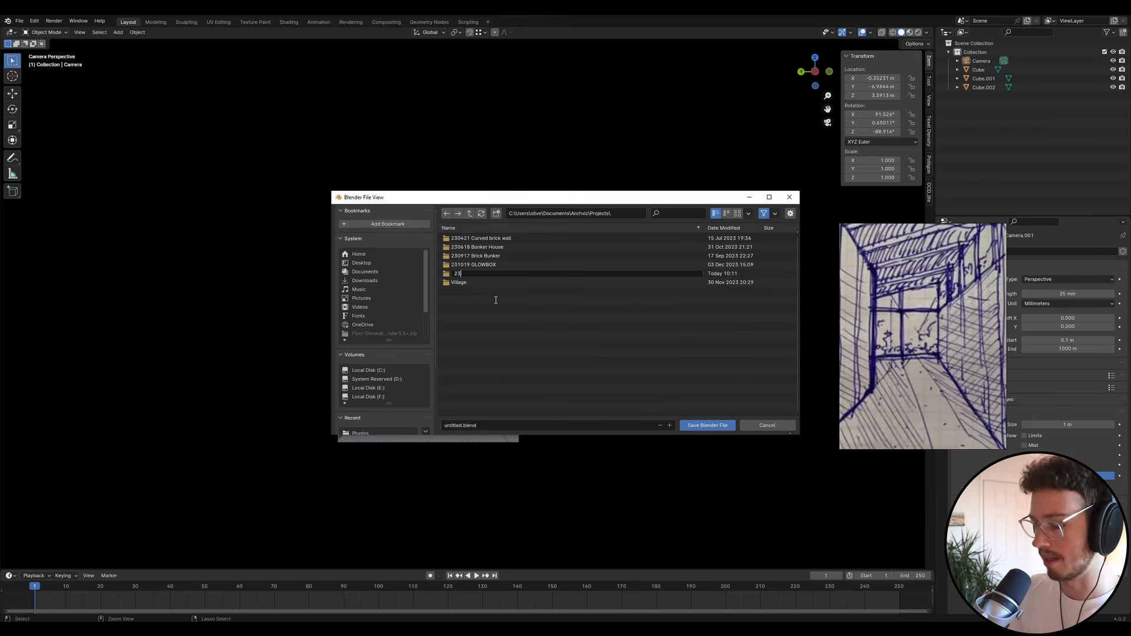
type("1209")
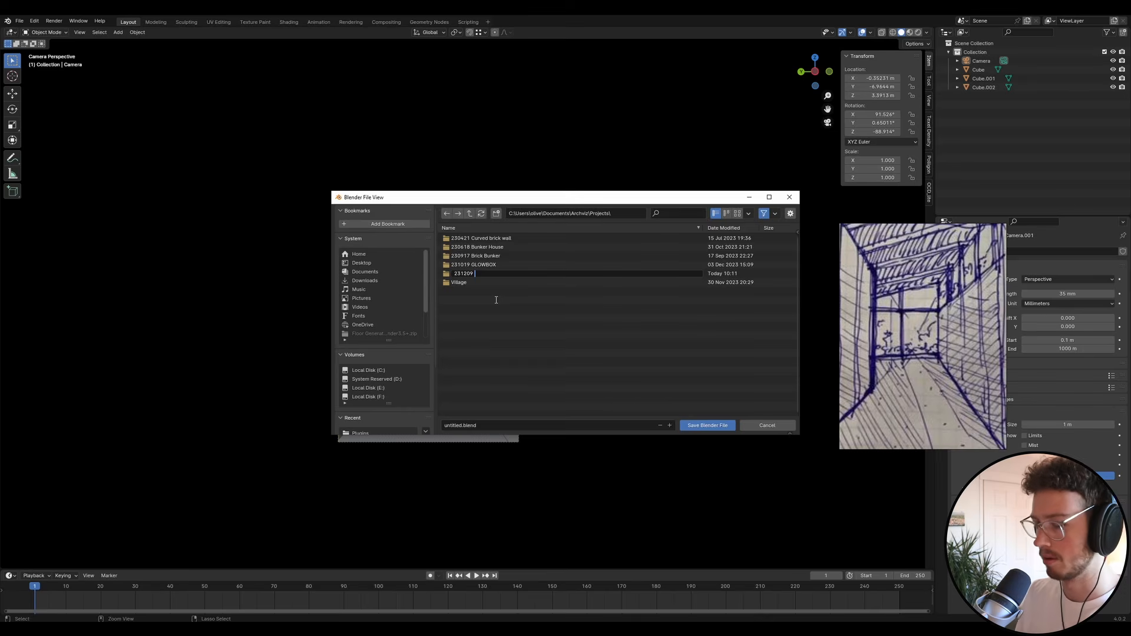
type("Cab")
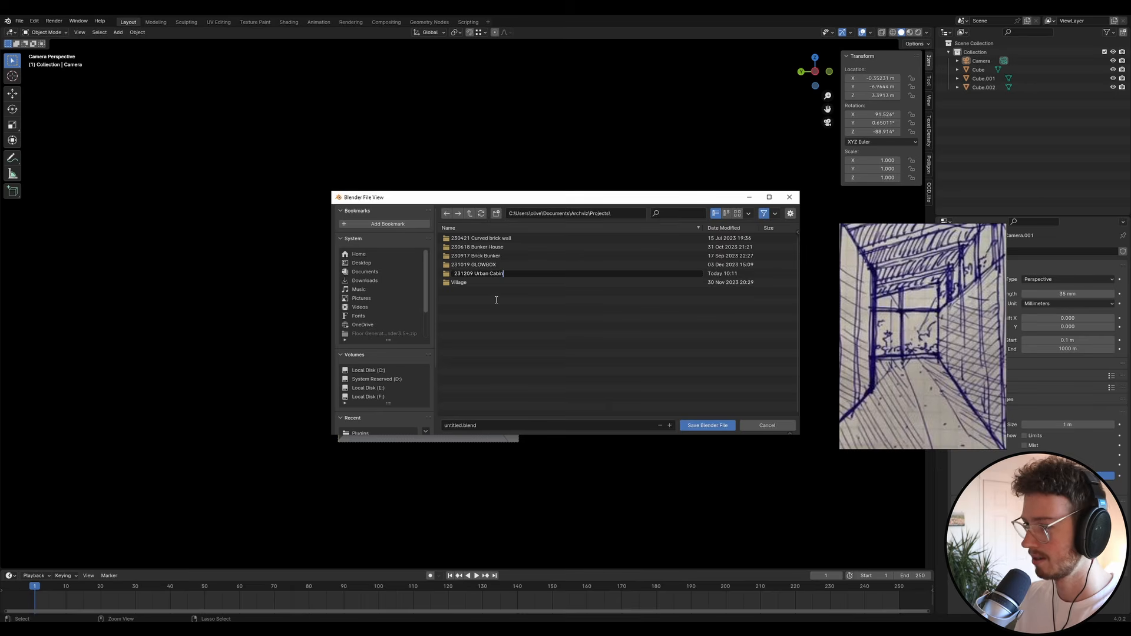
type("in")
key("Return")
key("Return")
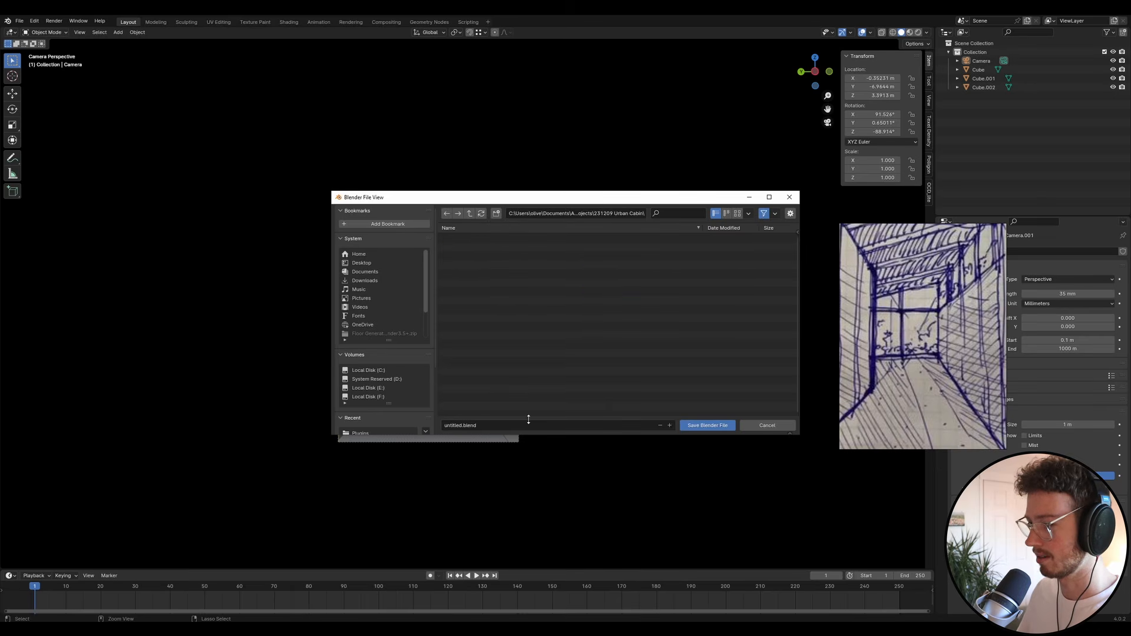
- Name the file "Urban Cabin" and save it in the new project folder
left_click(494, 425)
type("Urban")
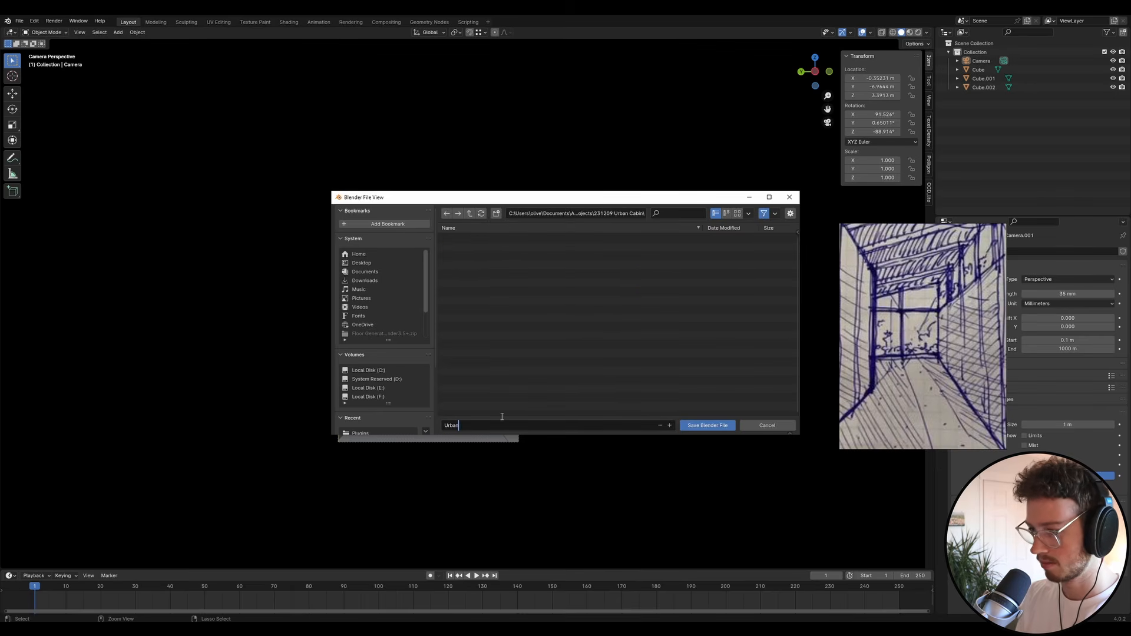
type(" Cabin")
key("Return")
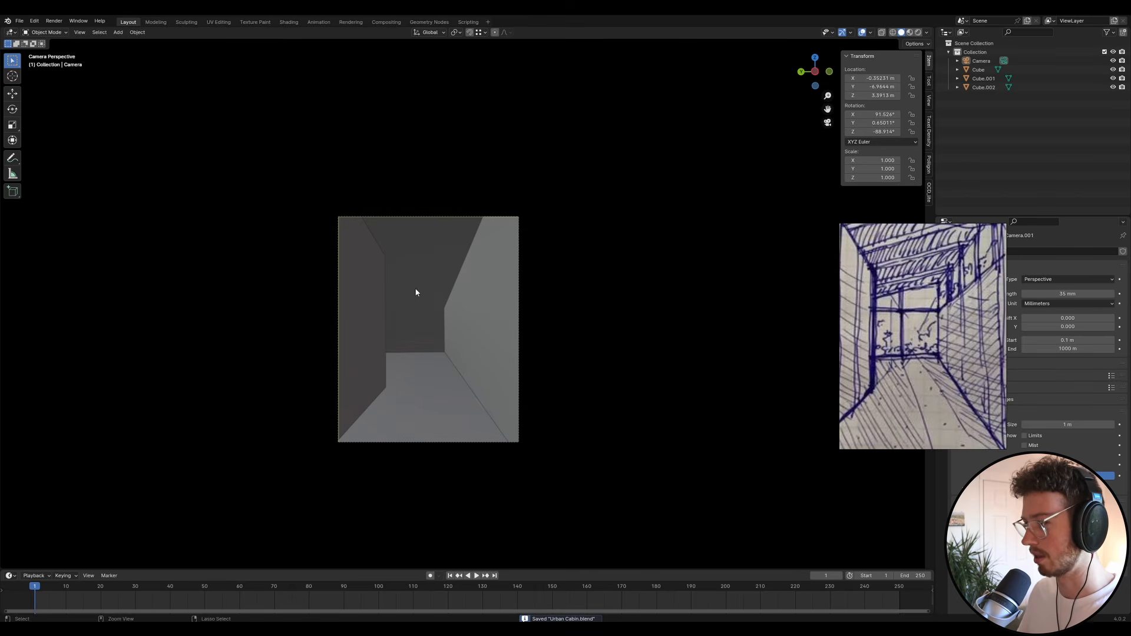
left_click(18, 21)
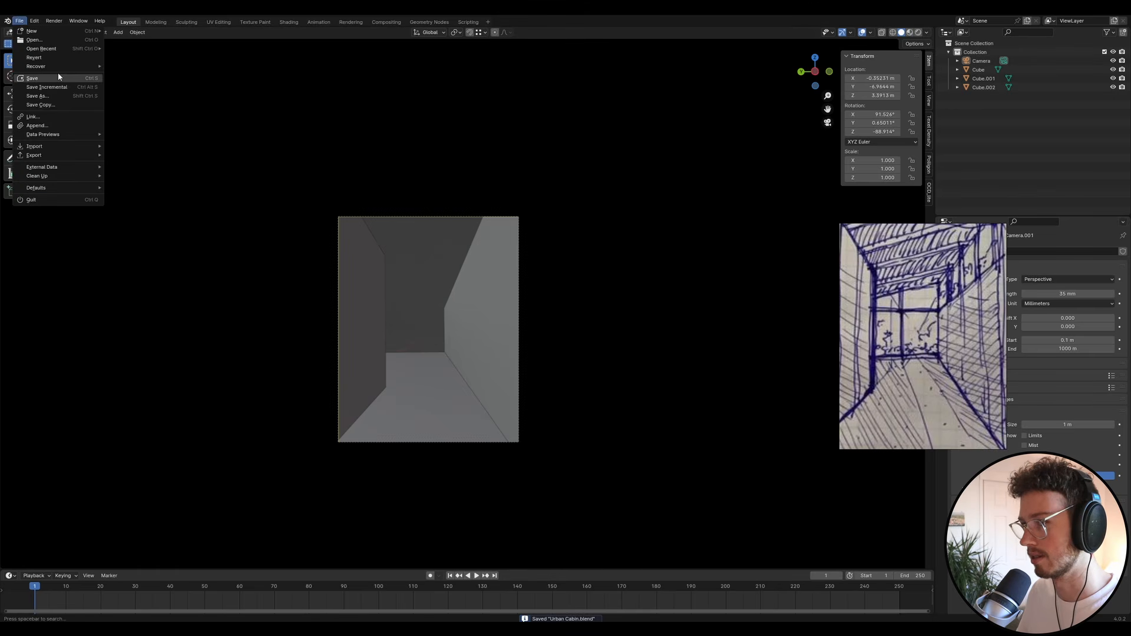
left_click(73, 82)
left_click(438, 352)
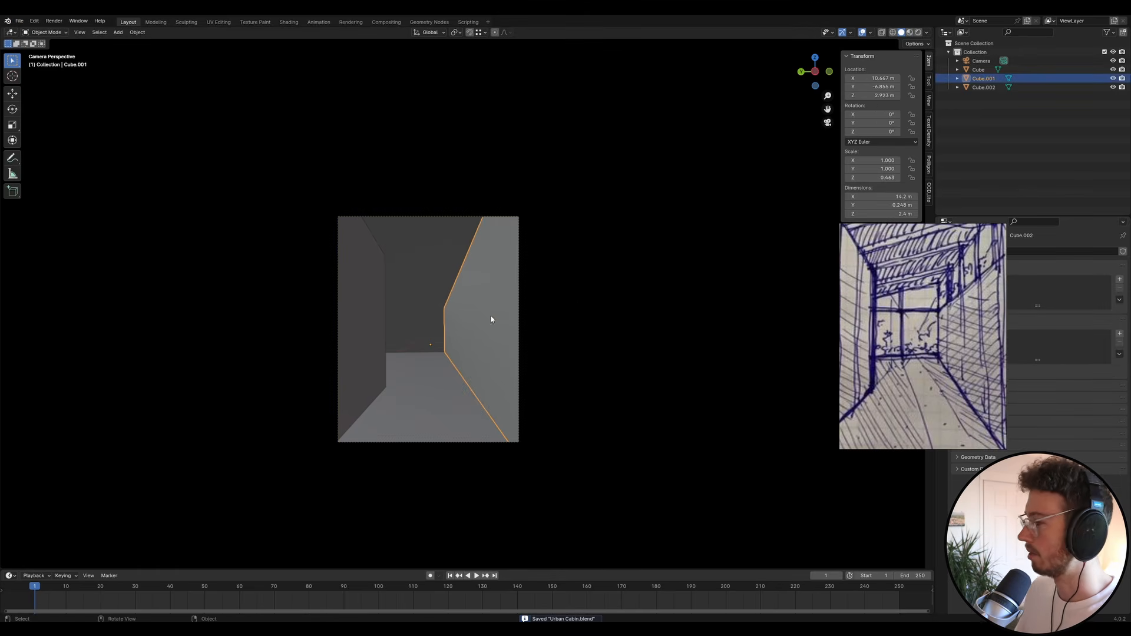
left_click(529, 308)
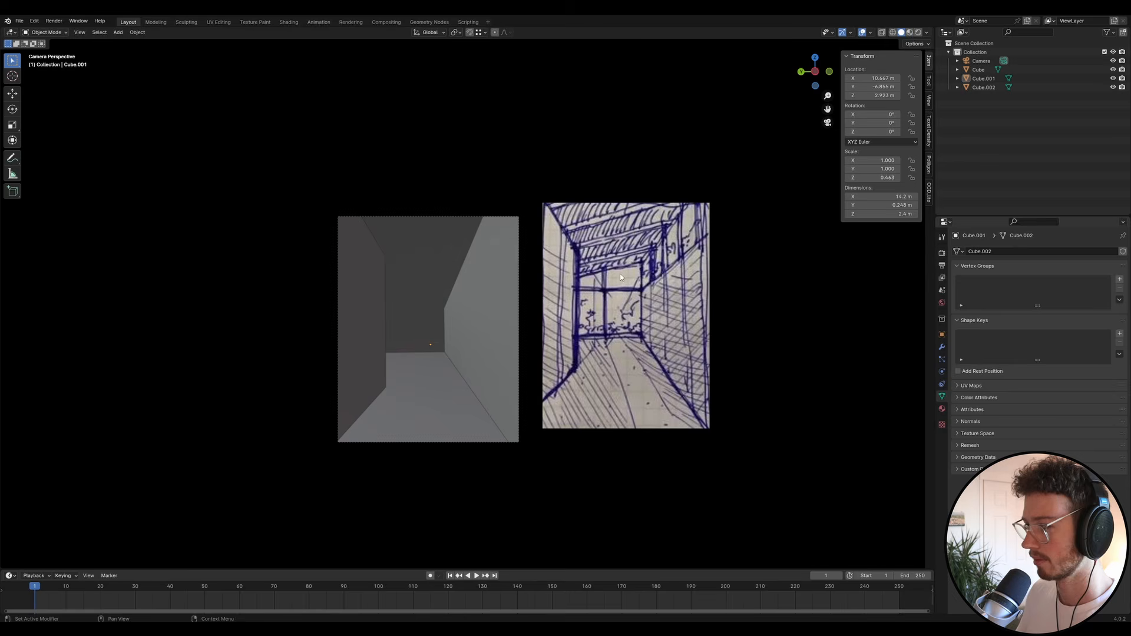
left_click(449, 303)
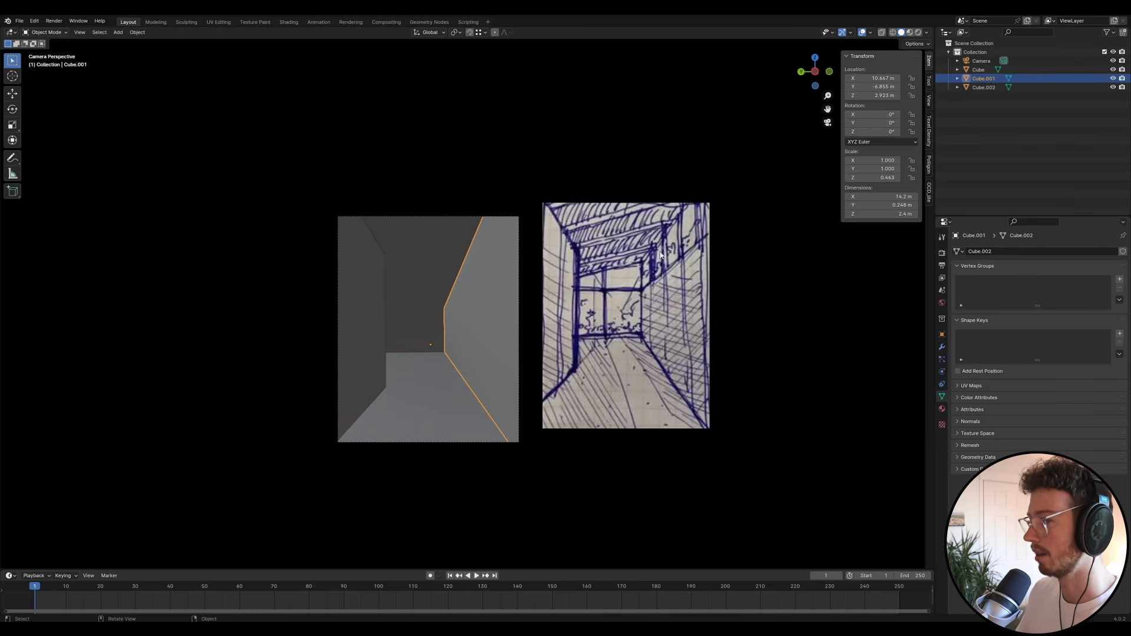
left_click(429, 243)
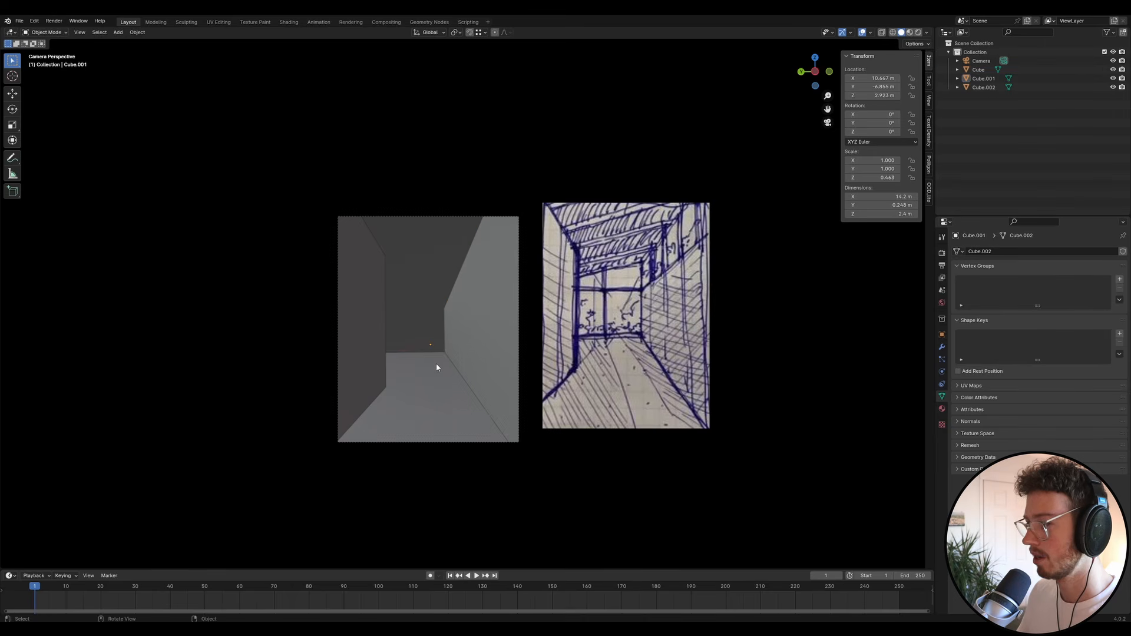
left_click(477, 368)
left_click(426, 311)
key("shift+a")
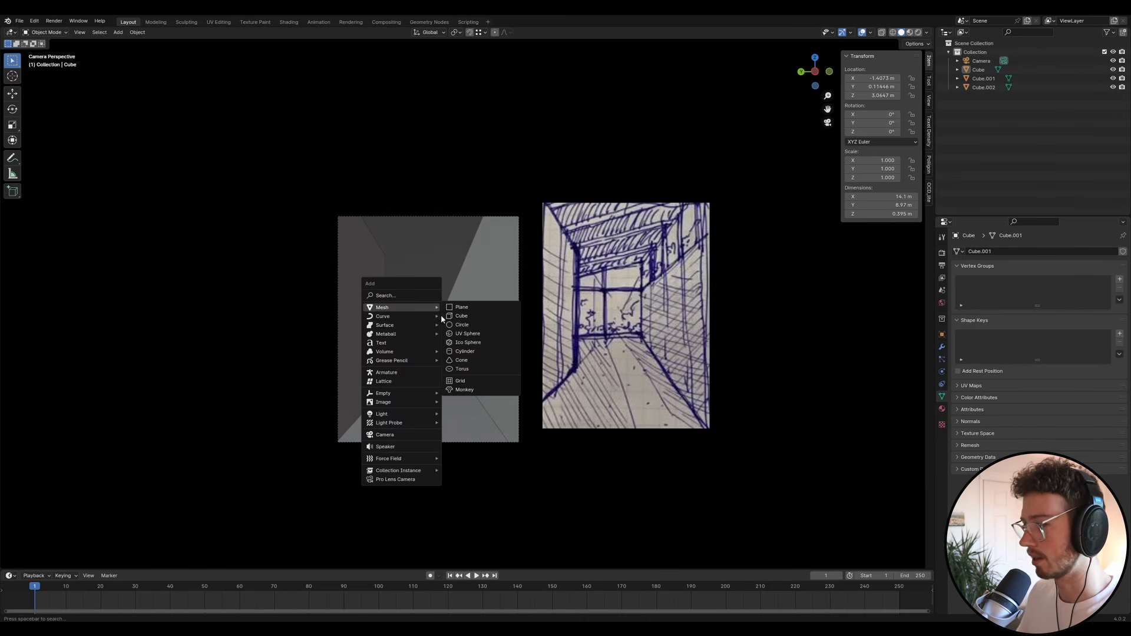
key("Escape")
- Duplicate the floor slab and raise the copy along global Z to about Z 7.30 m as the roof
left_click(438, 378)
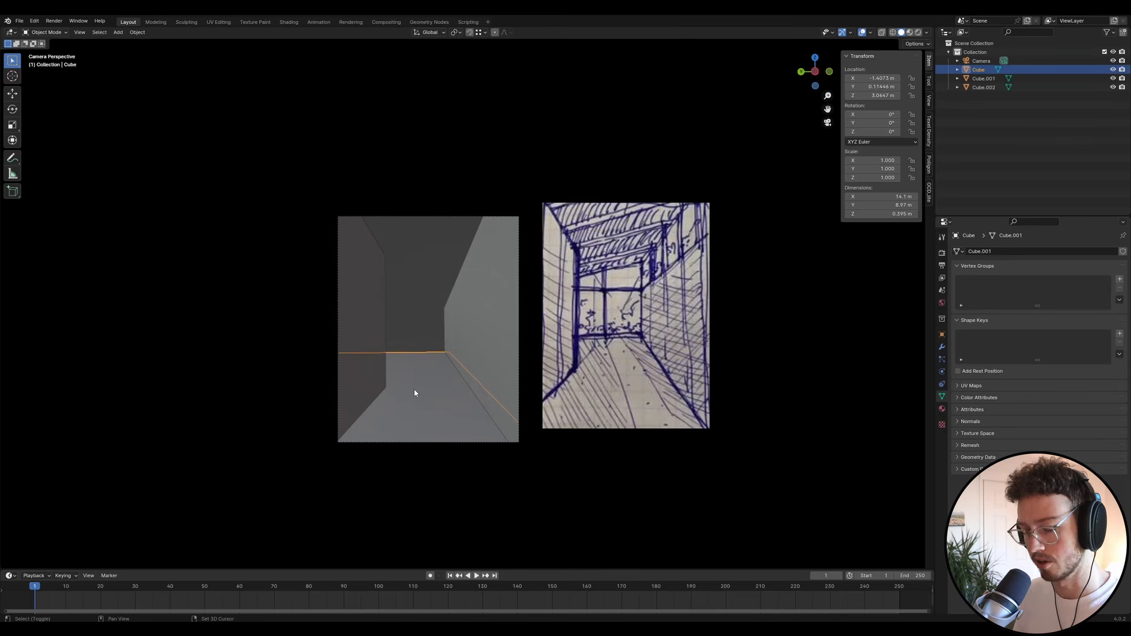
key("shift+d")
key("z")
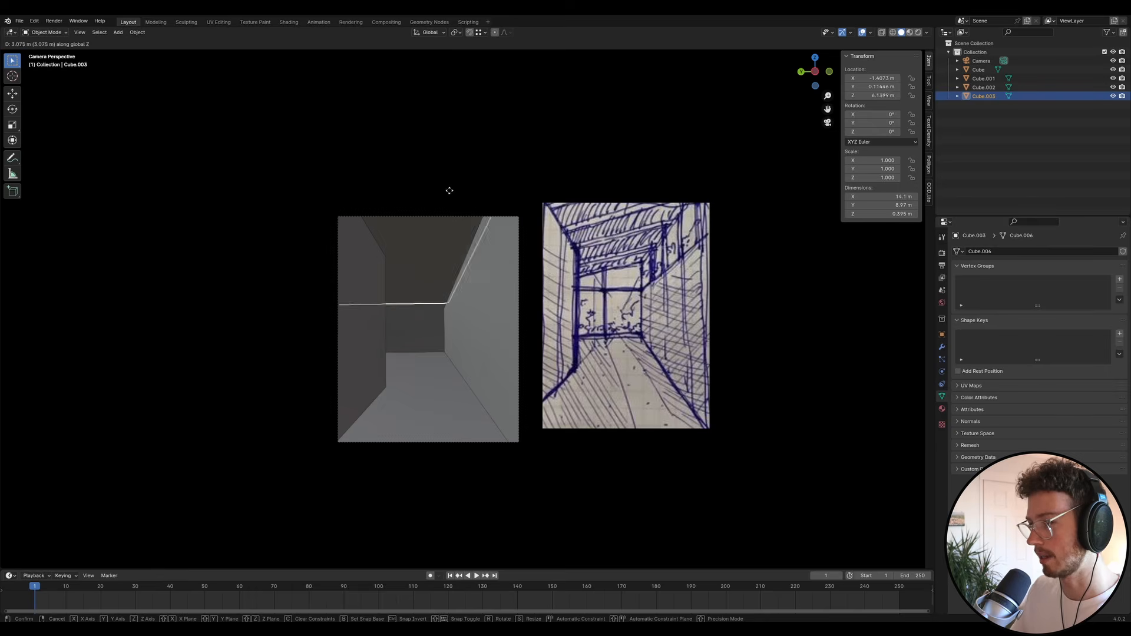
left_click(474, 517)
- Rotate the roof slab about -6.2° around global X so it slopes across the hallway
middle_click_drag(474, 387, 332, 279)
scroll(384, 267, "down", 8)
scroll(411, 231, "up", 5)
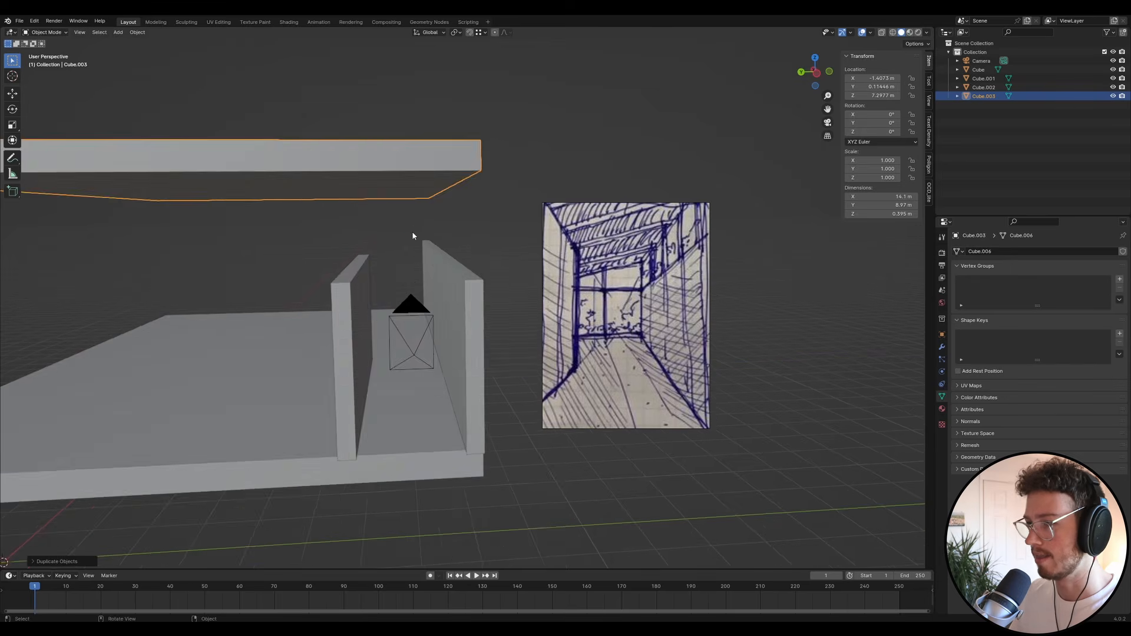
middle_click_drag(400, 236, 408, 240)
middle_click_drag(477, 301, 476, 292)
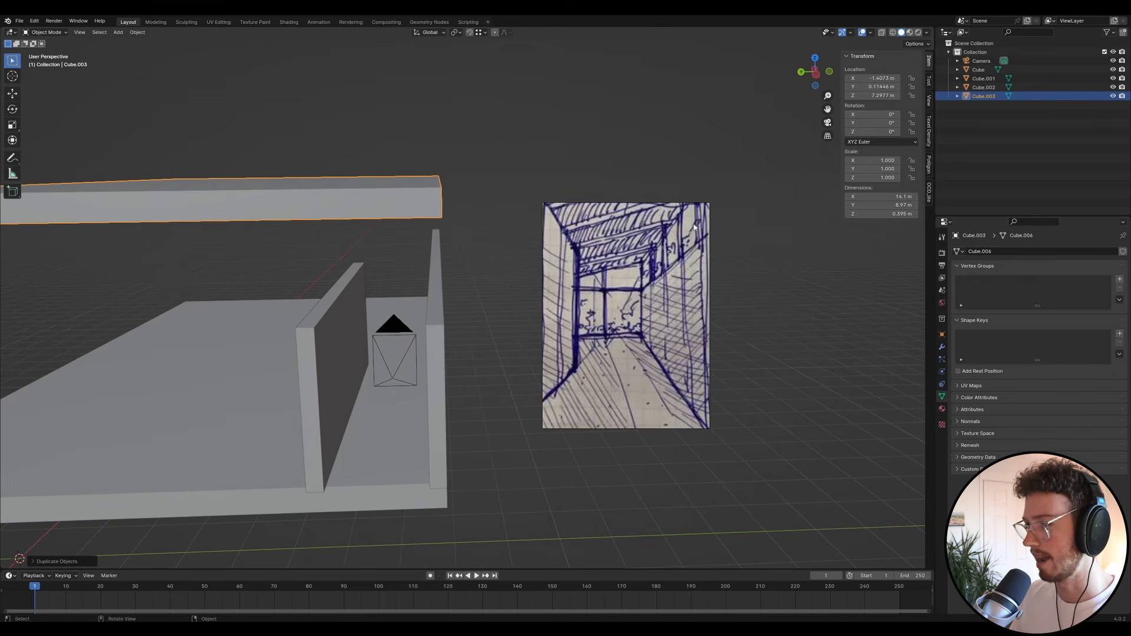
scroll(383, 236, "down", 3)
middle_click_drag(393, 211, 407, 204)
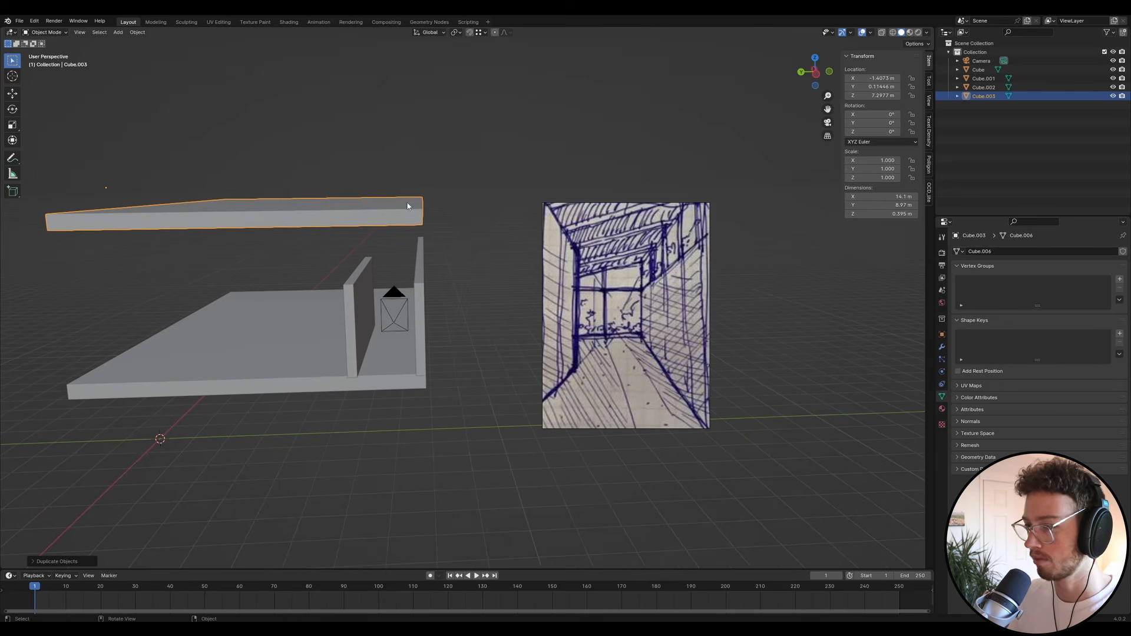
key("r")
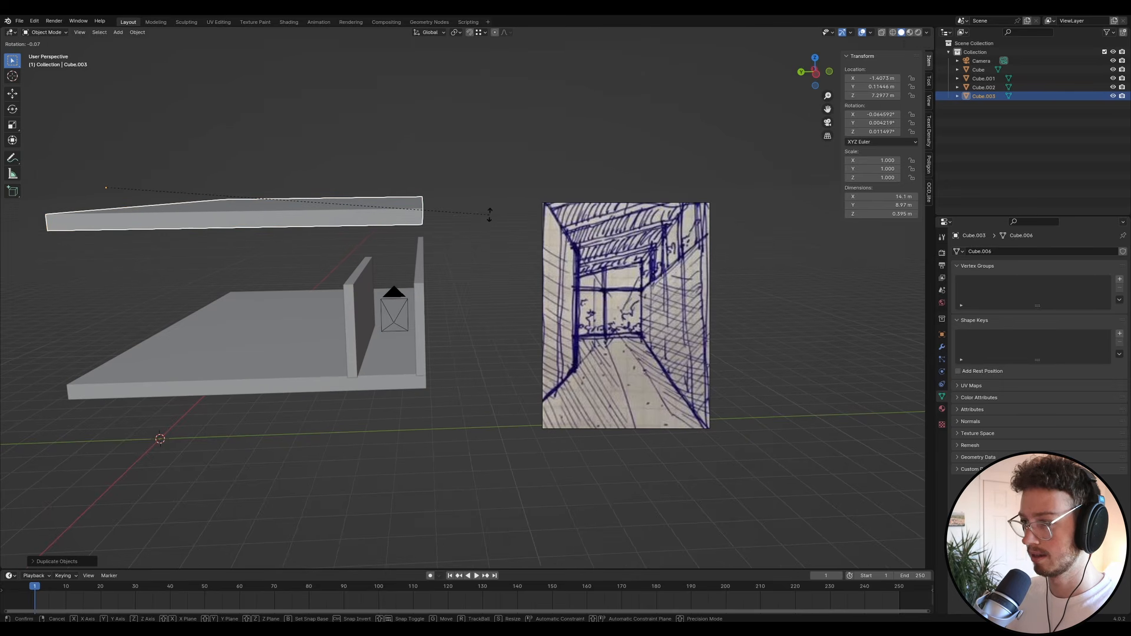
key("x")
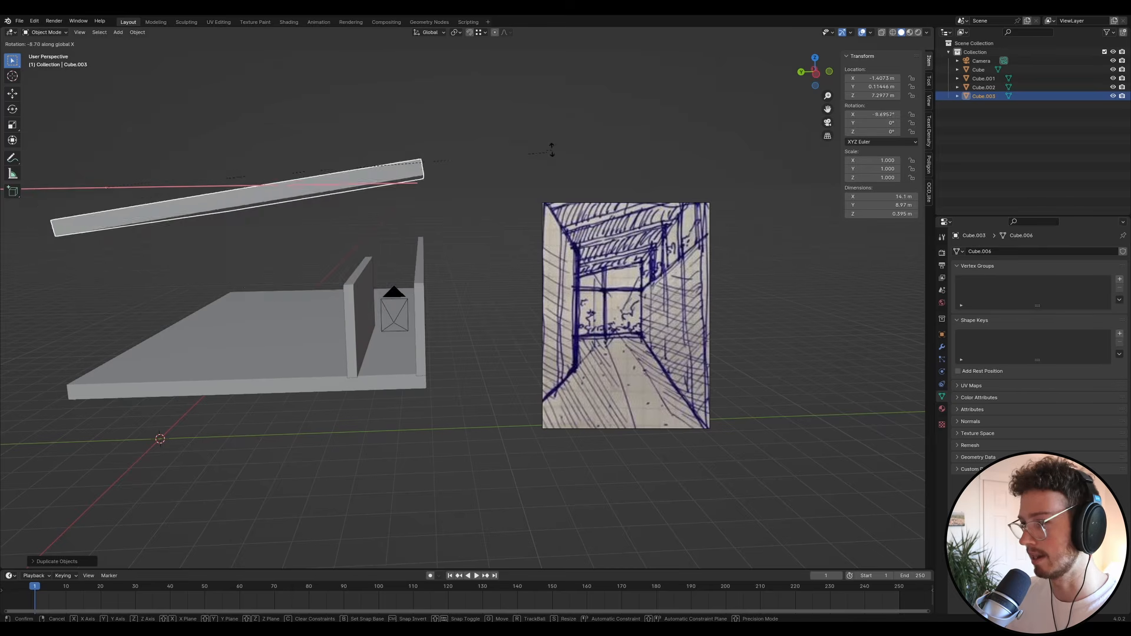
left_click(477, 173)
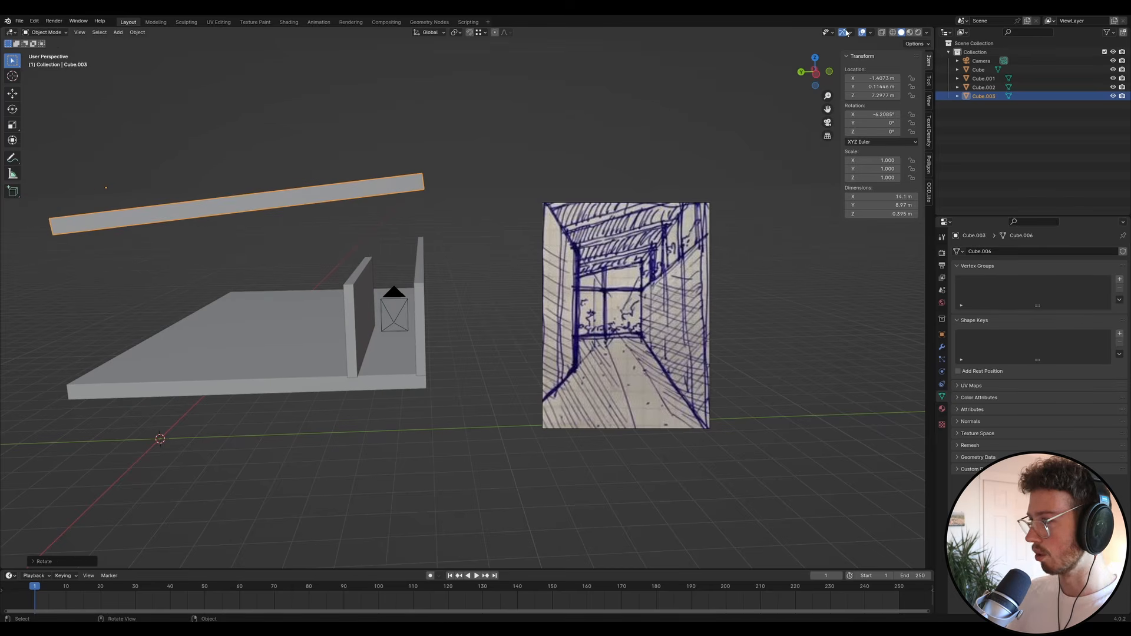
middle_click_drag(407, 226, 442, 232)
key("r")
key("z")
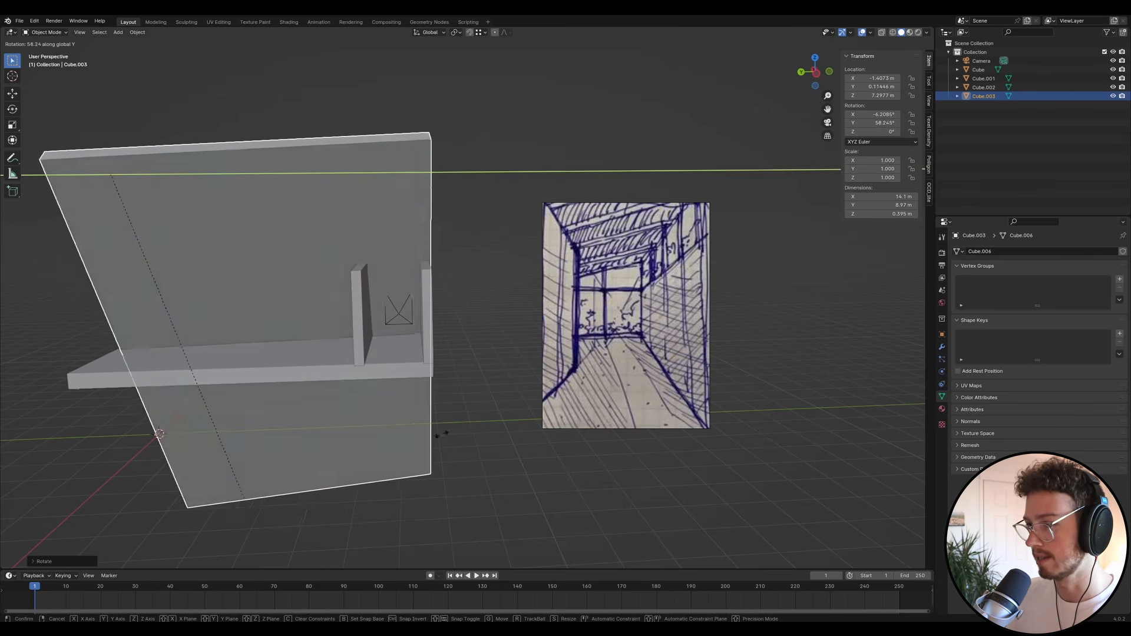
key("Escape")
- Lower the sloped roof along global Z toward the wall tops, to about Z 5.89 m
key("g")
key("z")
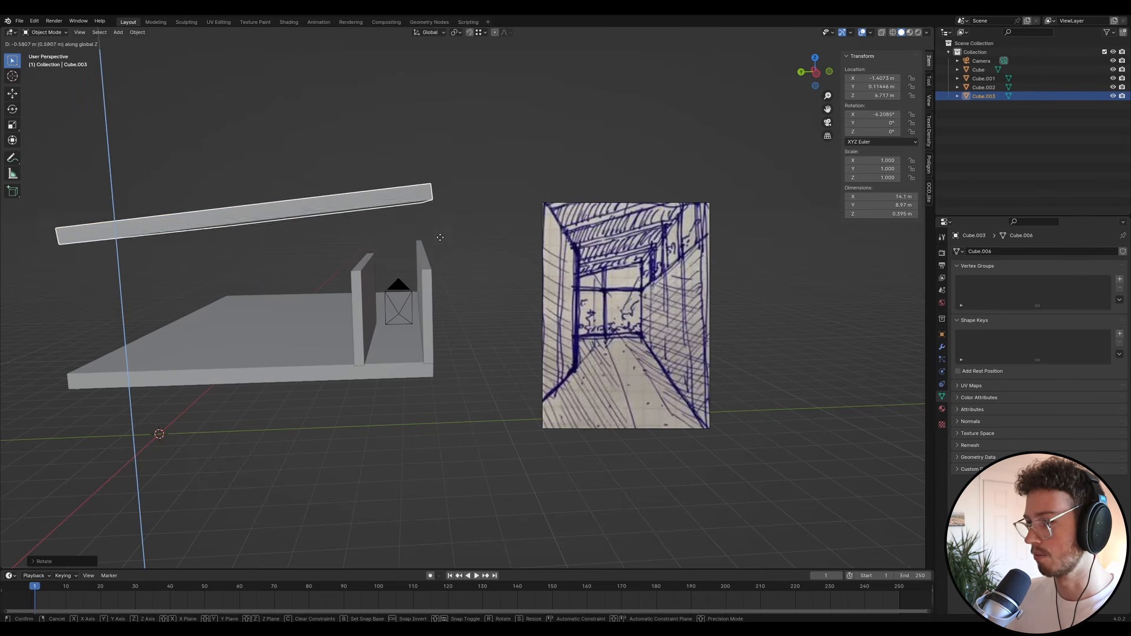
left_click(430, 254)
- Add a cube and move it onto the tops of the hallway walls at their near end
middle_click_drag(430, 254, 433, 232, "ctrl")
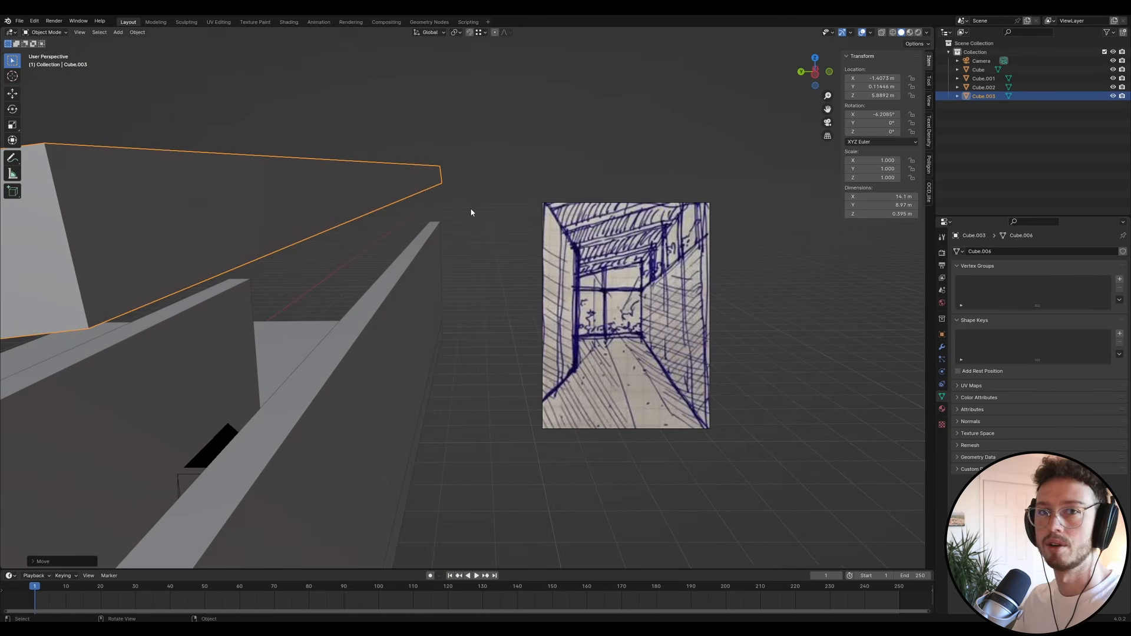
key("shift+a")
mouse_move(476, 245)
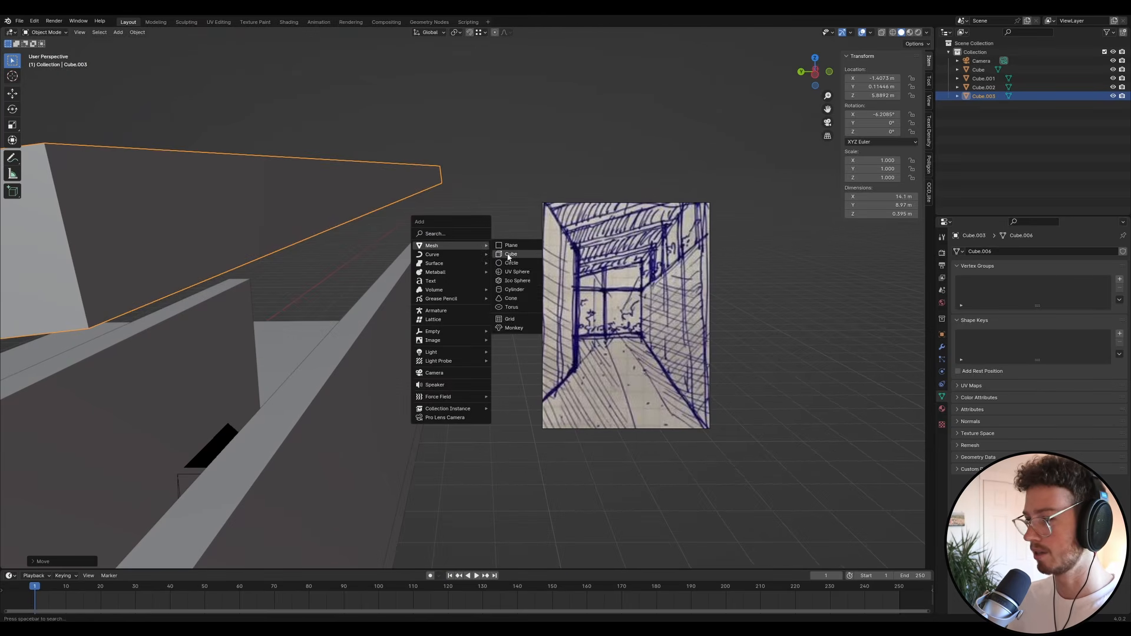
left_click(507, 254)
scroll(292, 236, "down", 3)
key("g")
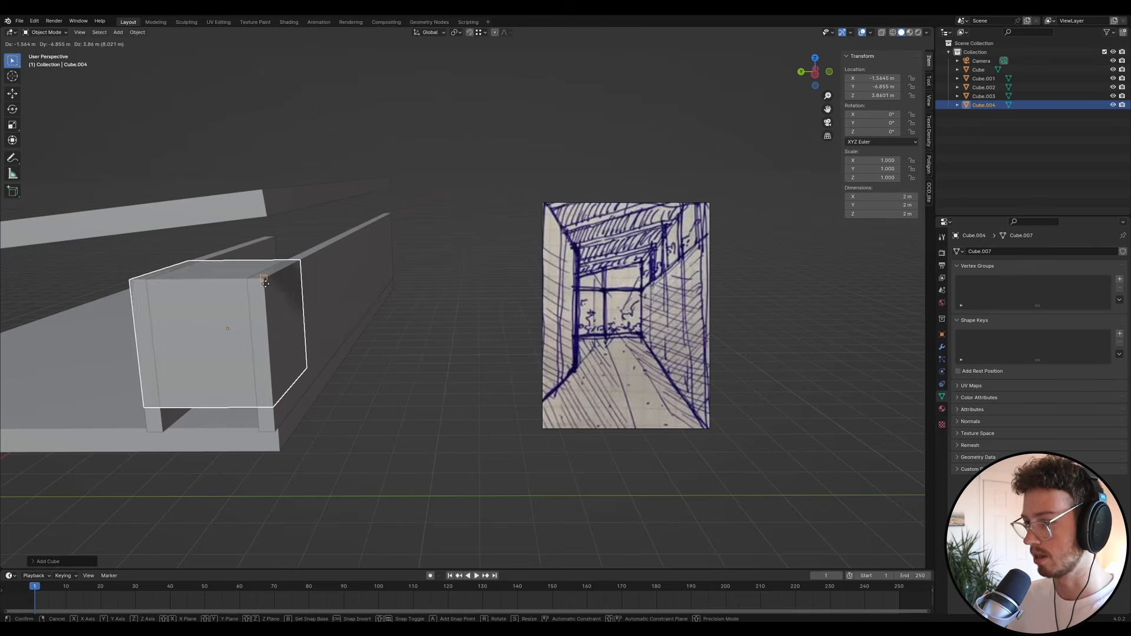
key("z")
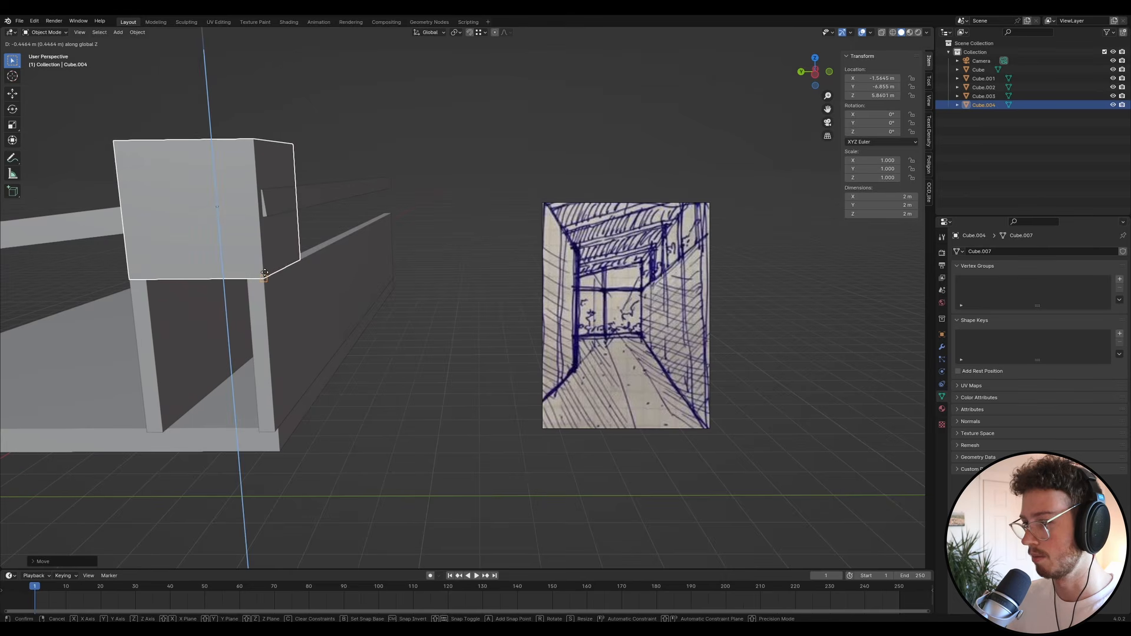
left_click(263, 308)
- Lower the cube's top face in Edit Mode so the block is about 0.90 m tall
middle_click_drag(262, 307, 274, 325)
key("Tab")
key("s")
key("z")
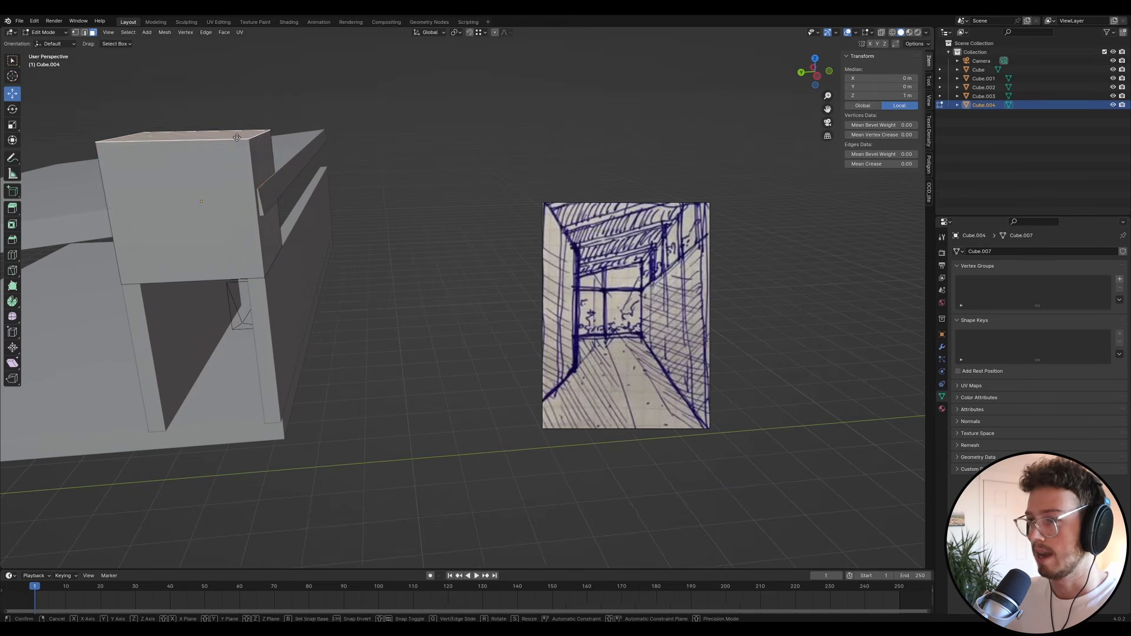
left_click(201, 227)
key("Tab")
middle_click_drag(201, 227, 252, 222)
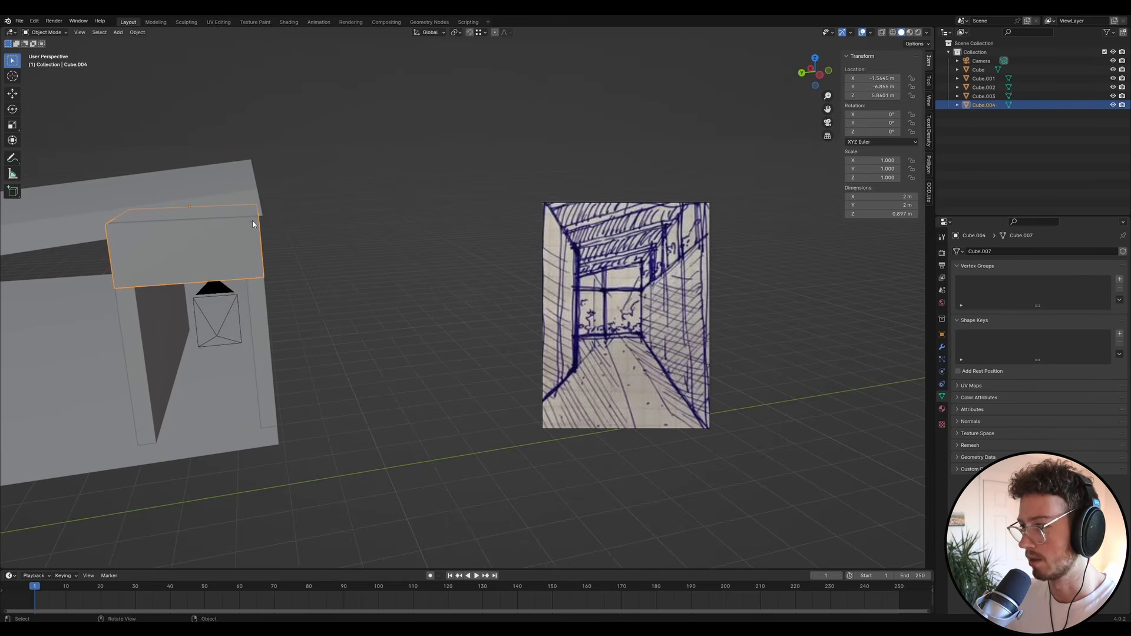
- Set the cube's Z dimension to 1 m and raise it along global Z to rest on the wall tops
left_click(895, 215)
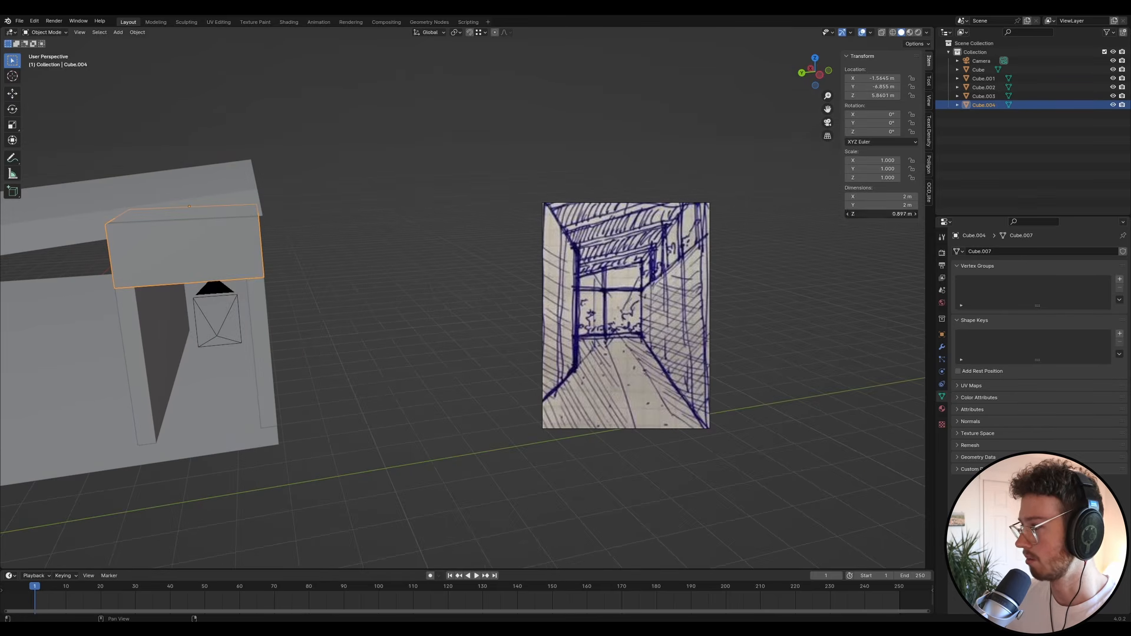
type("1")
key("Return")
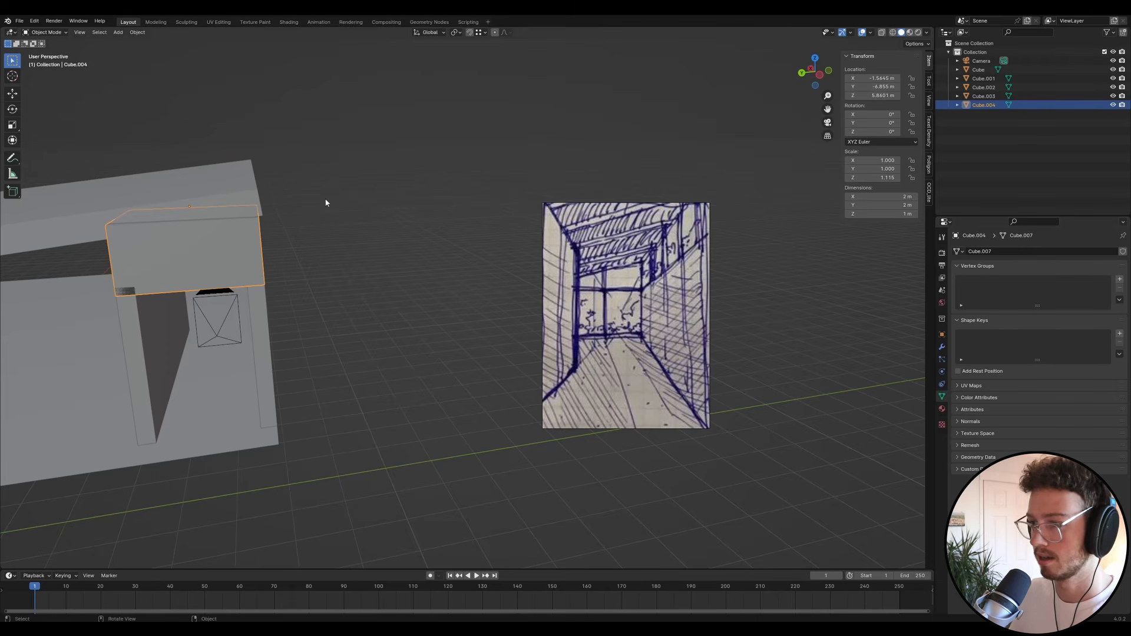
middle_click_drag(326, 202, 211, 233)
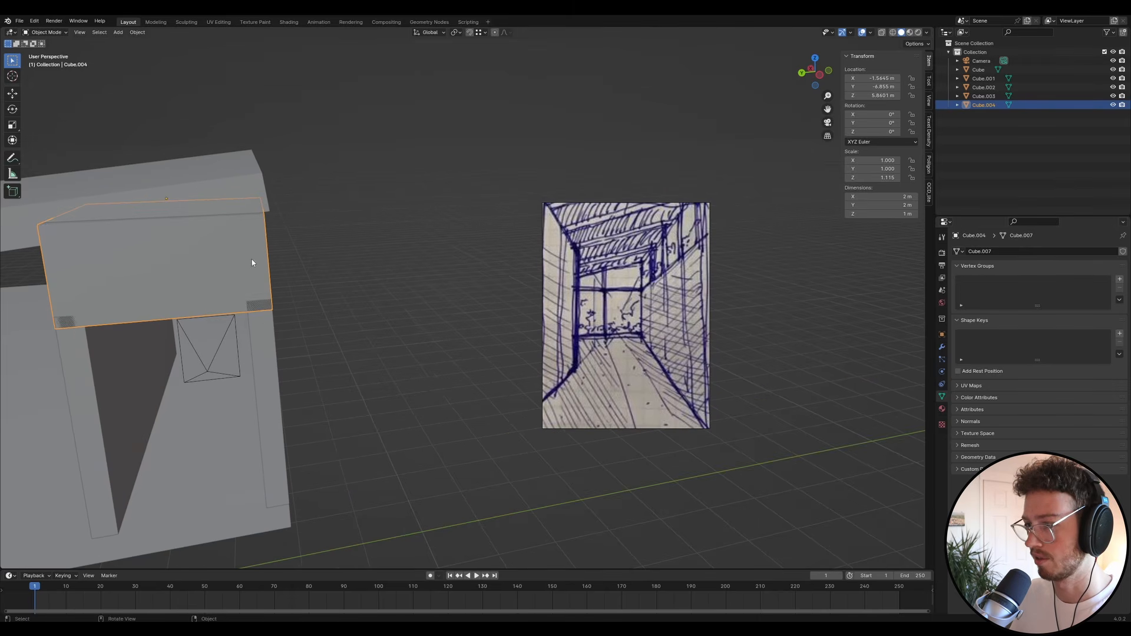
key("g")
key("z")
left_click(176, 253)
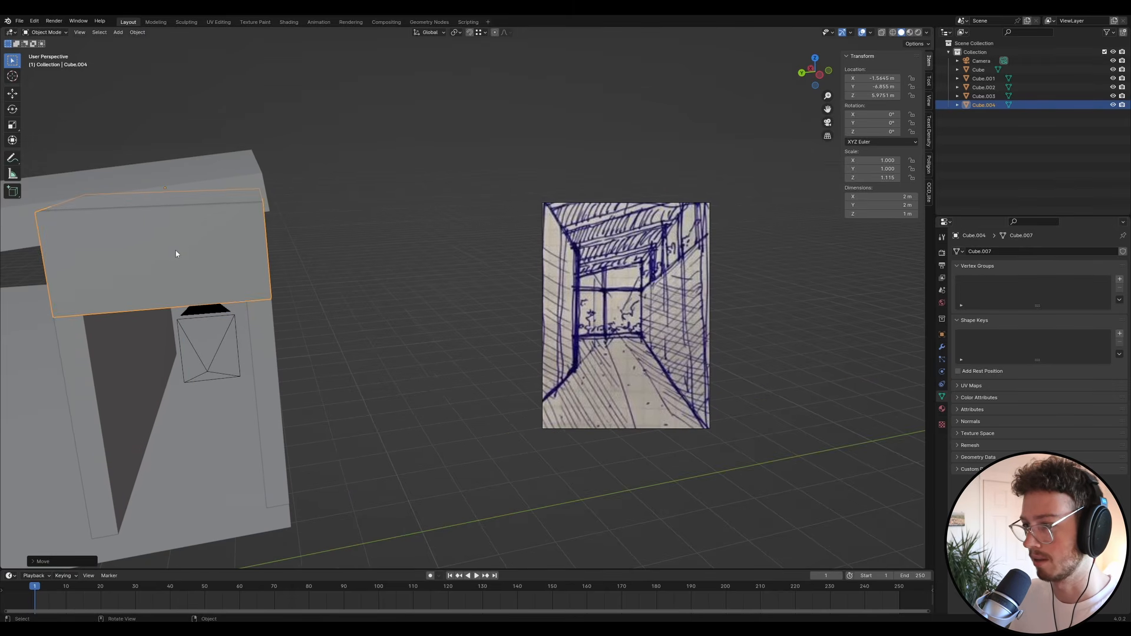
- Move the roof slab to about Y 0.18 m, Z 5.99 m, using the cube as a height guide
mouse_move(137, 242)
middle_mouse_down()
mouse_move(179, 253)
mouse_move(152, 240)
middle_mouse_up()
left_click(235, 171)
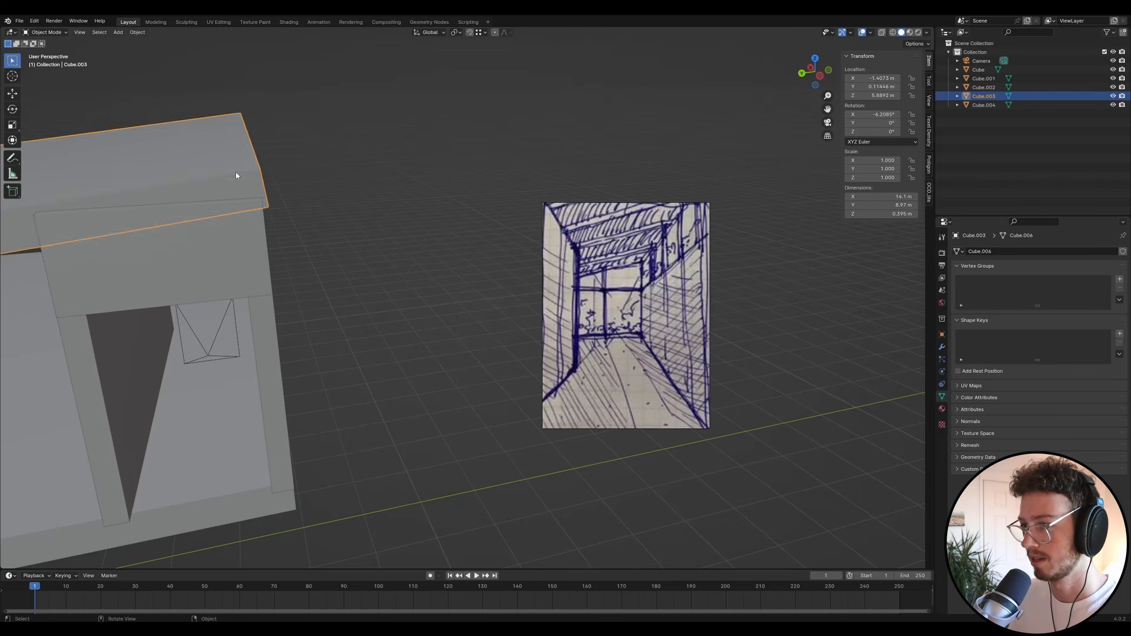
key("g")
left_click(257, 203)
- Delete the helper cube between the walls and the roof
middle_click_drag(257, 202, 364, 241)
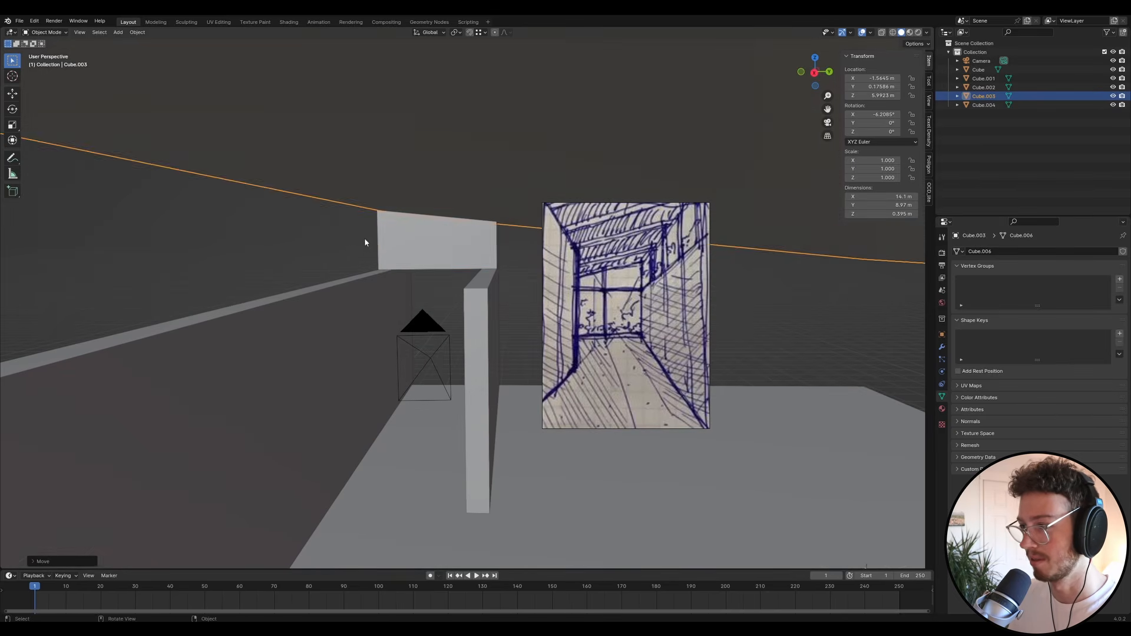
left_click(447, 260)
key("Delete")
- Inspect the gap between the sloped roof and the hallway walls from several angles and through the camera
scroll(424, 270, "up", 4)
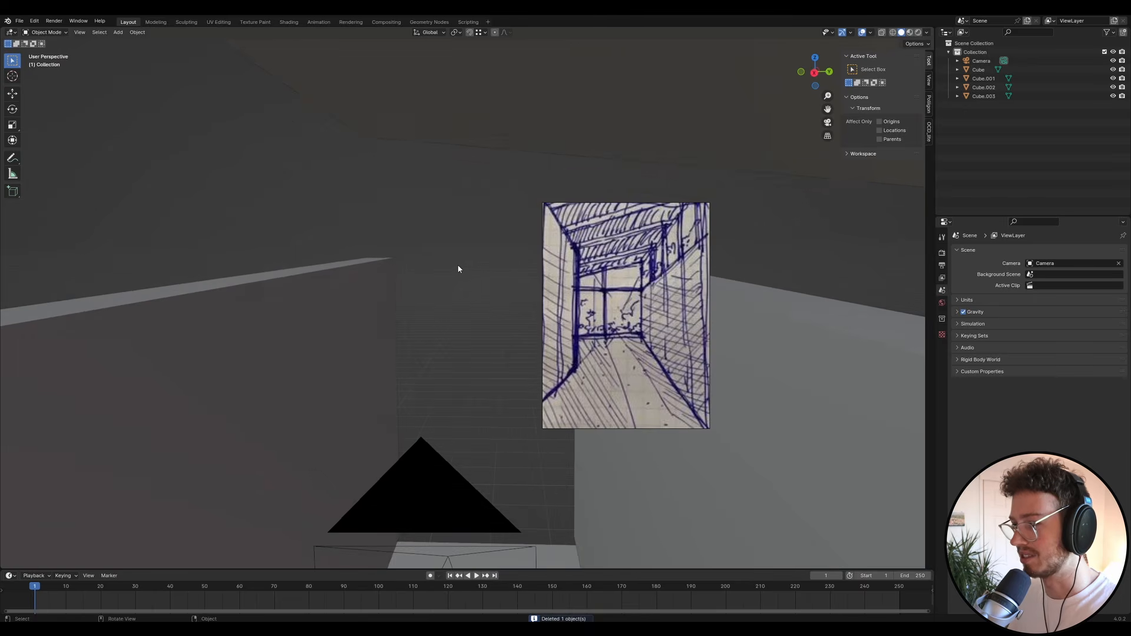
middle_click_drag(458, 268, 398, 250)
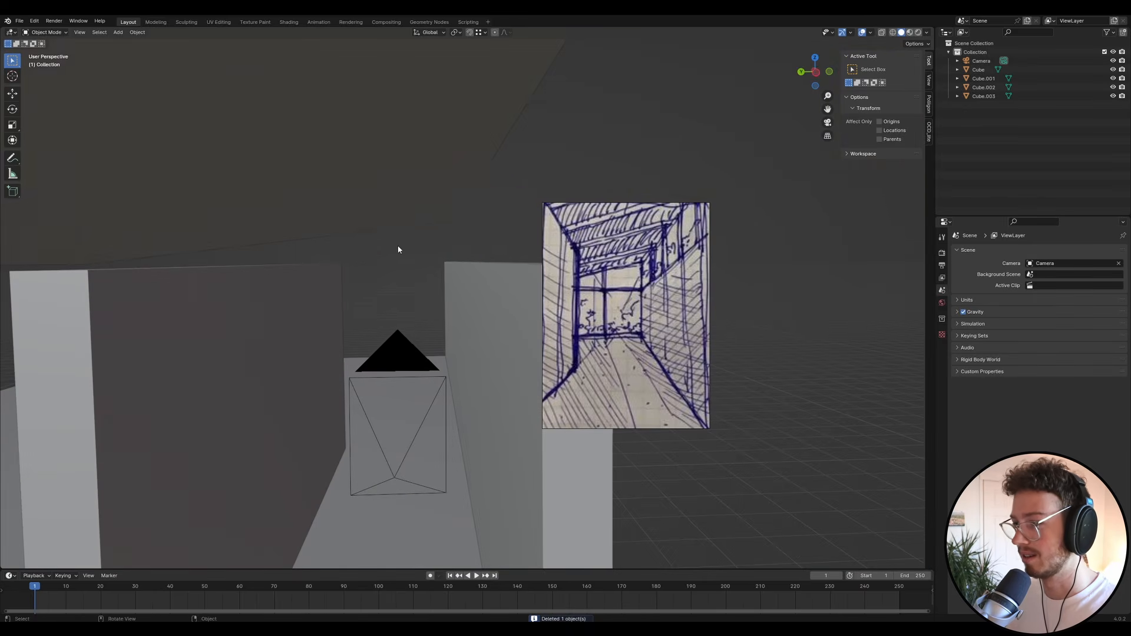
middle_click_drag(379, 314, 404, 268)
middle_click_drag(424, 317, 423, 324)
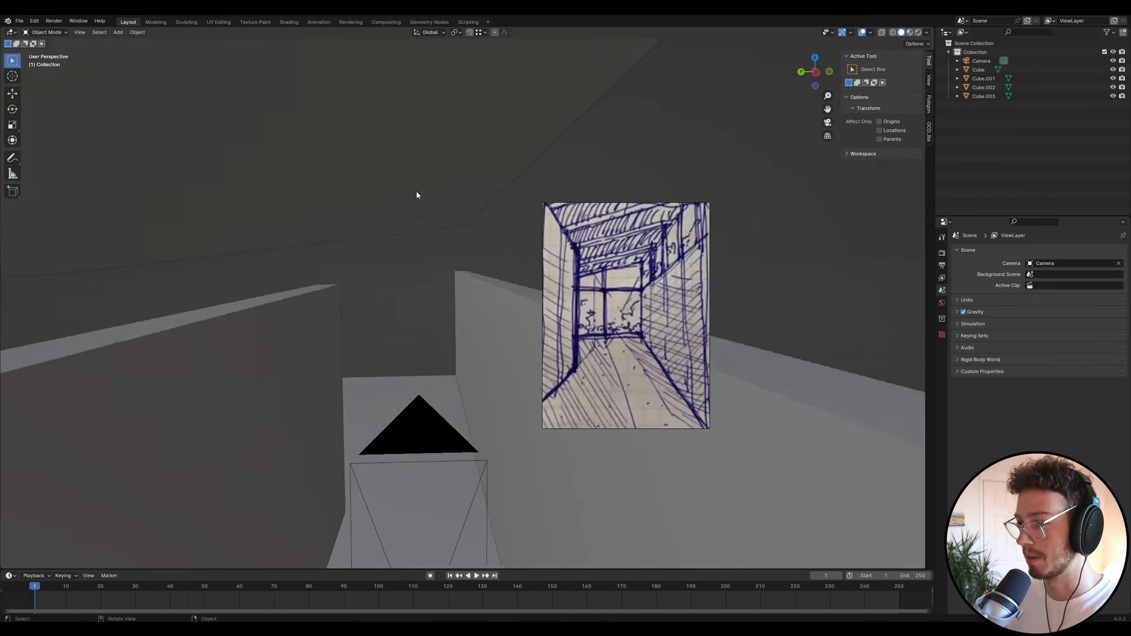
scroll(405, 204, "down", 5)
scroll(402, 203, "up", 4)
middle_click_drag(399, 202, 402, 210)
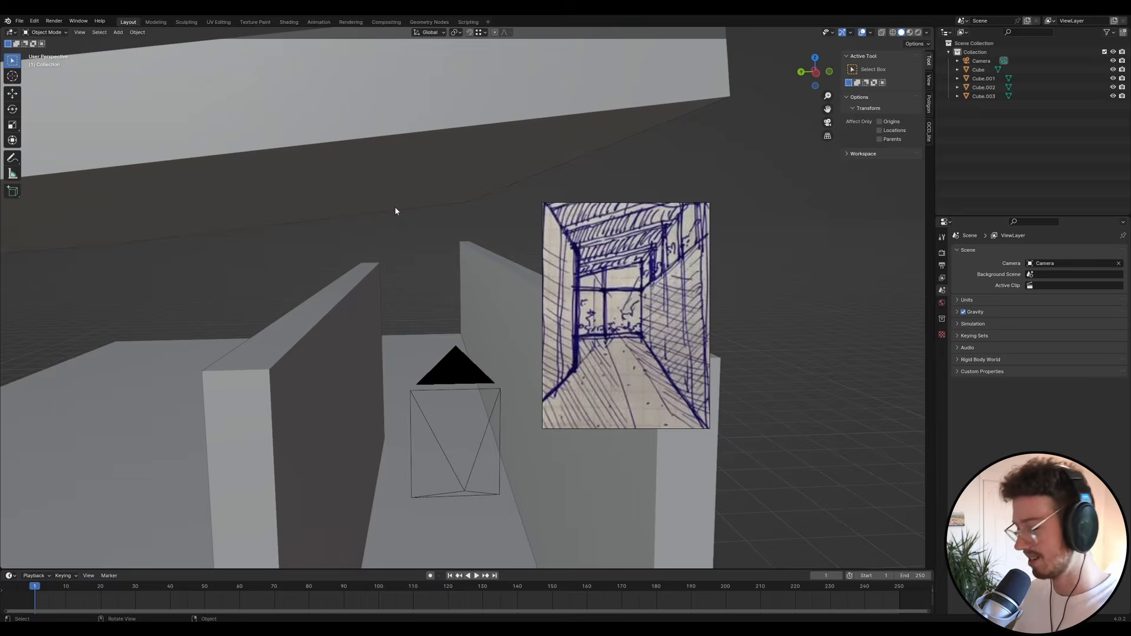
key("KP_0")
- In the camera view, move the roof slab about 0.25 m along positive global Y, away from the right wall
left_click(452, 288)
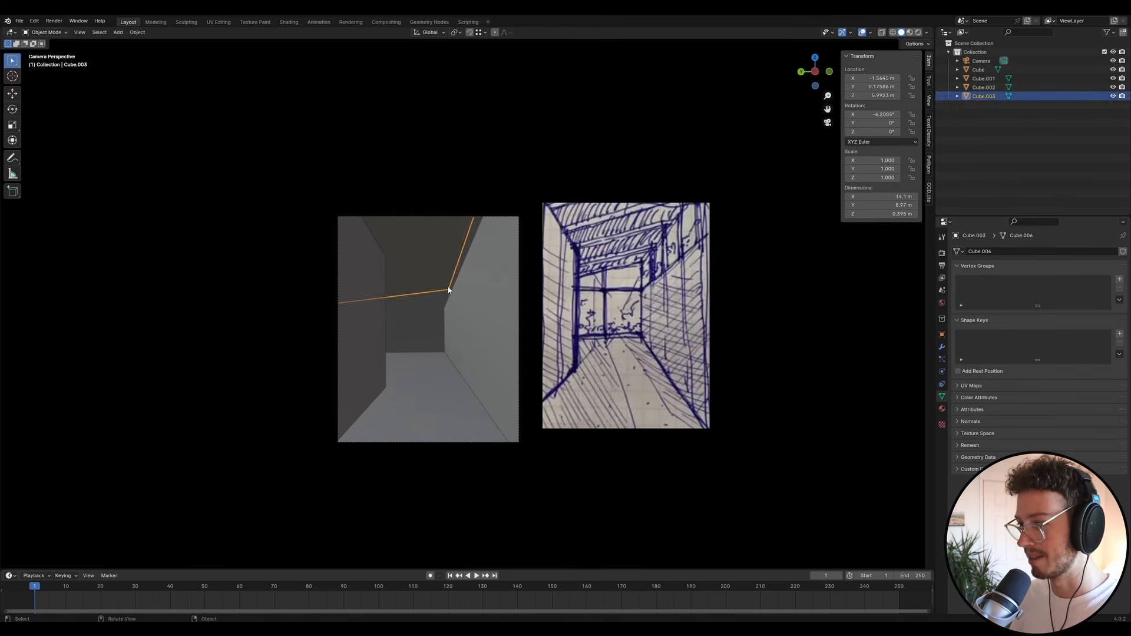
left_click(425, 306)
left_click(447, 287)
key("g")
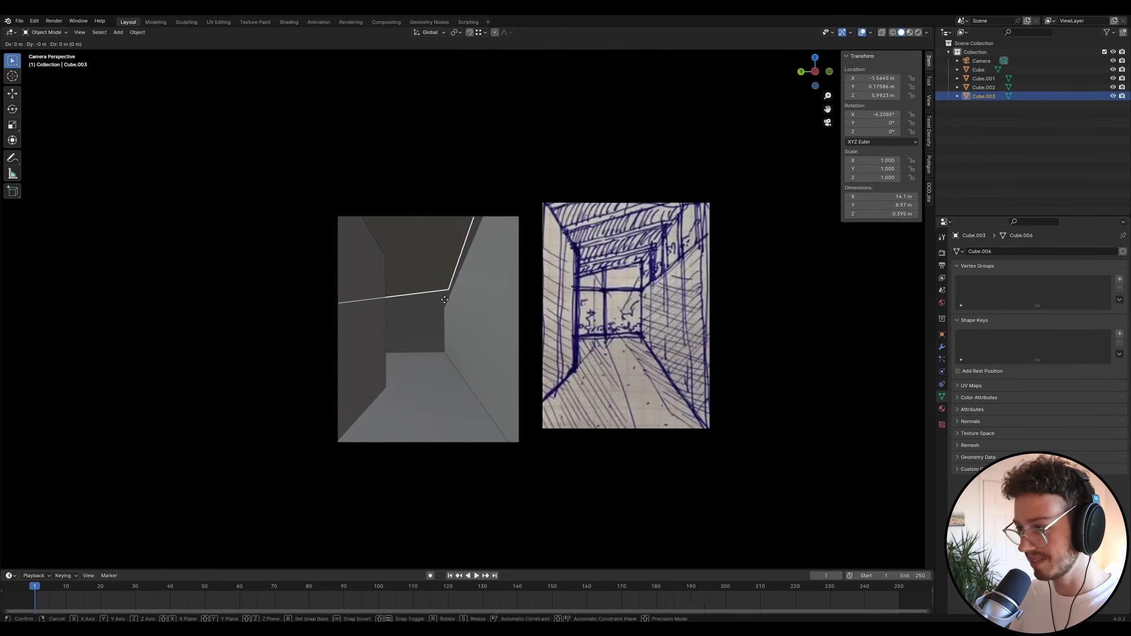
key("x")
left_click(448, 308)
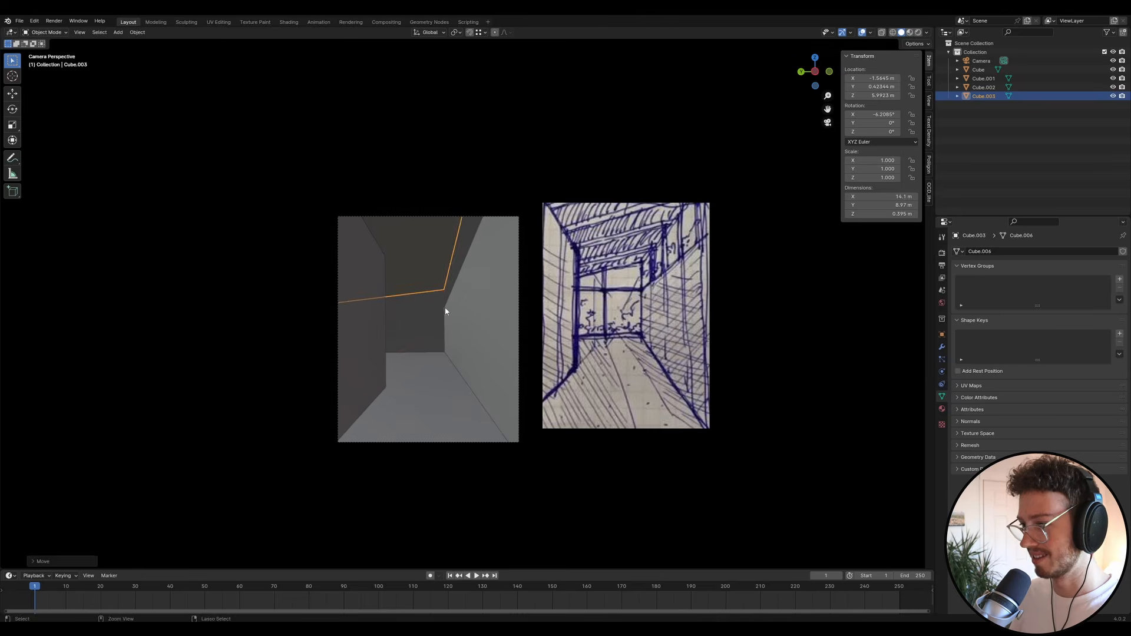
- Leave the camera view and add a cube to the scene
key("KP_0")
scroll(446, 307, "down", 5)
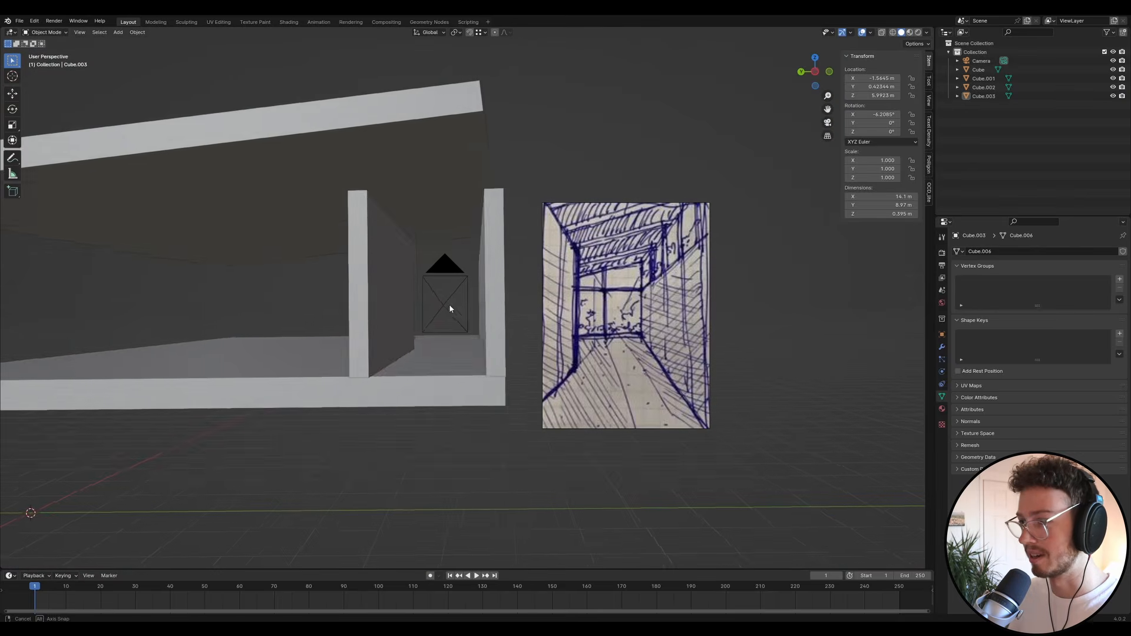
key("shift+a")
mouse_move(426, 250)
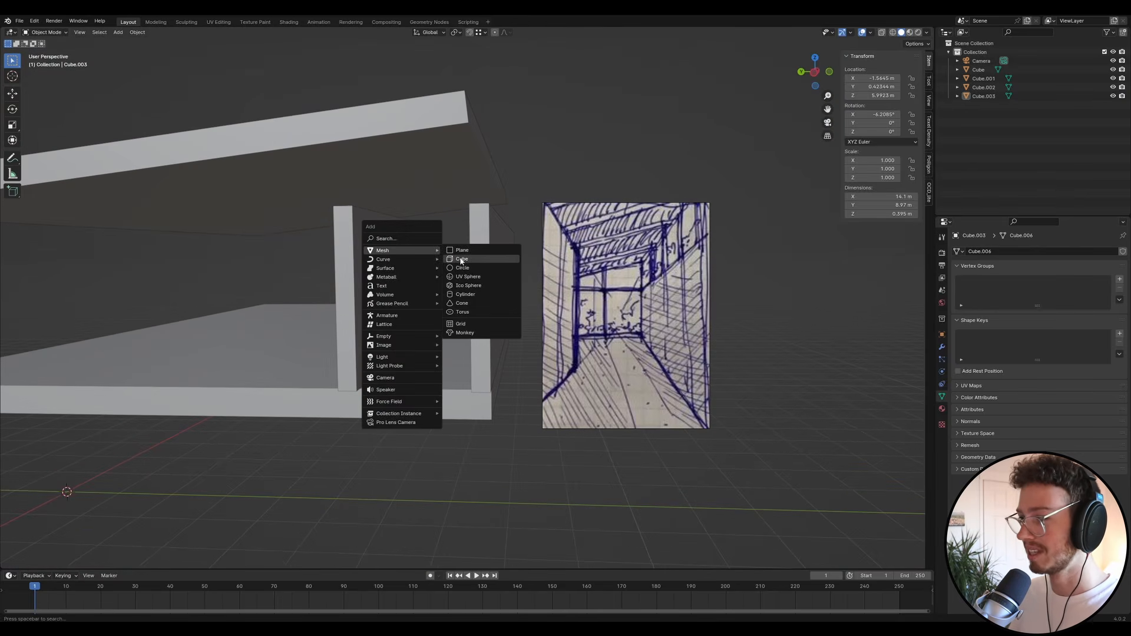
- Add a cube and place it at the near end of the passage between the two walls
left_click(461, 259)
key("g")
left_click(465, 259)
middle_click_drag(412, 265, 580, 266)
- Flatten the cube into a panel about 0.14 m thick against the outer wall by moving its inner face along Y
key("Tab")
left_click(416, 268)
middle_click_drag(412, 271, 333, 290)
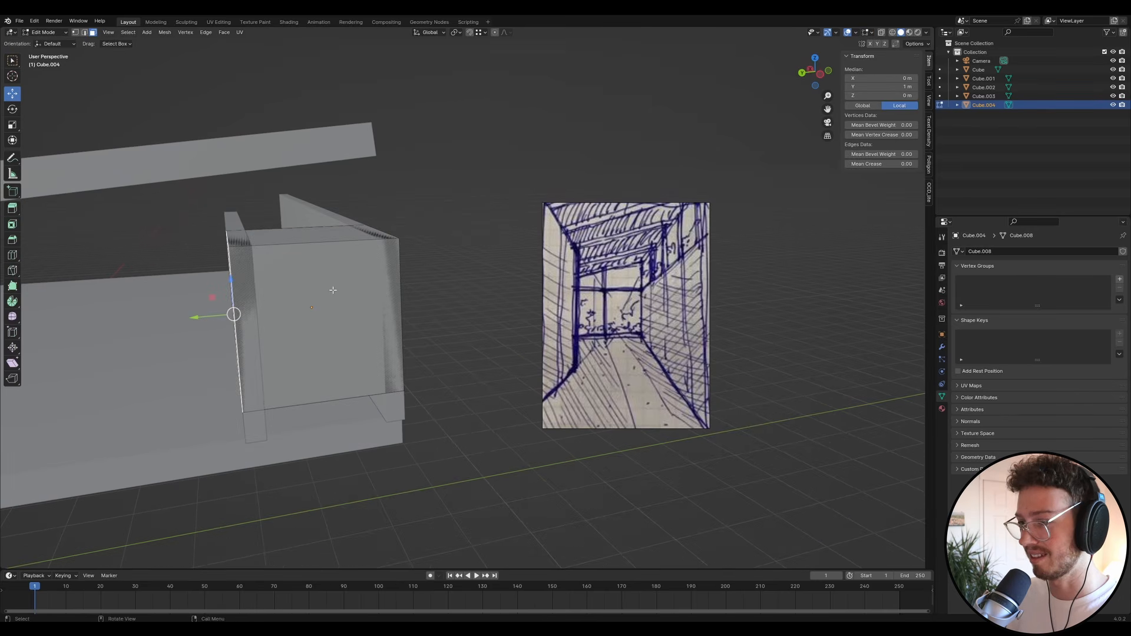
key("g")
key("x")
key("y")
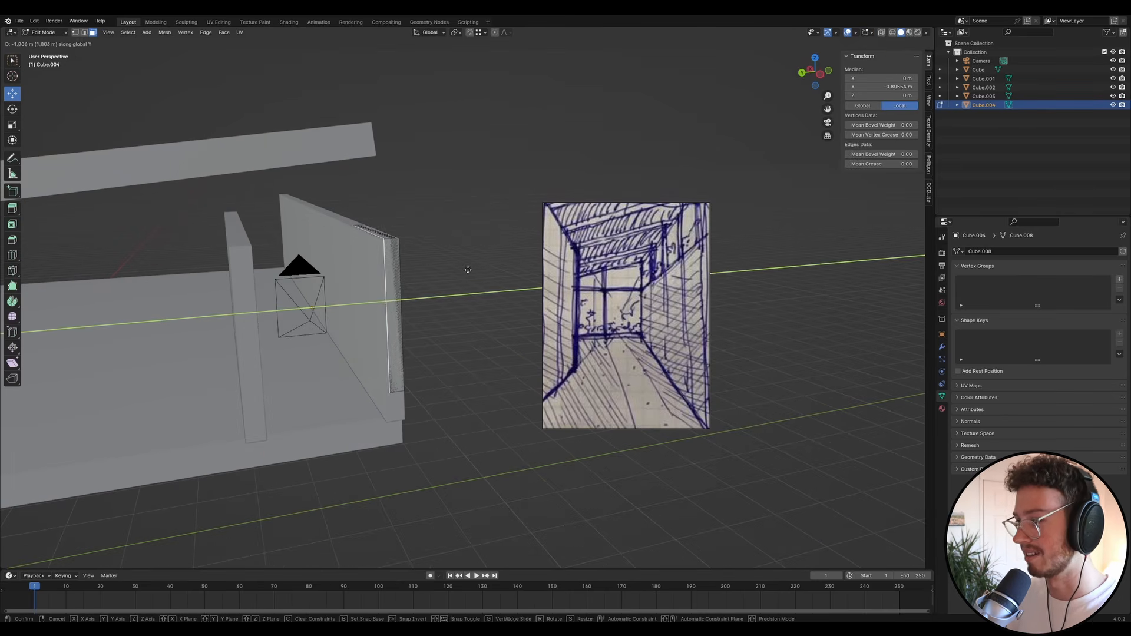
left_click(466, 266)
scroll(356, 222, "up", 6)
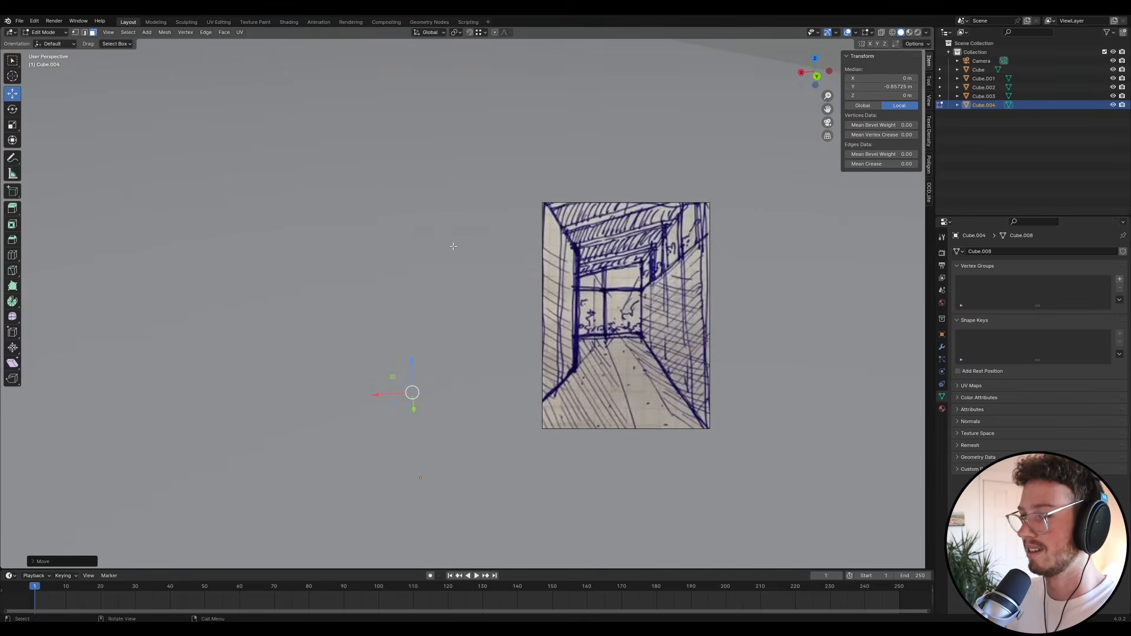
middle_click_drag(353, 217, 256, 209)
scroll(429, 303, "down", 6)
key("Tab")
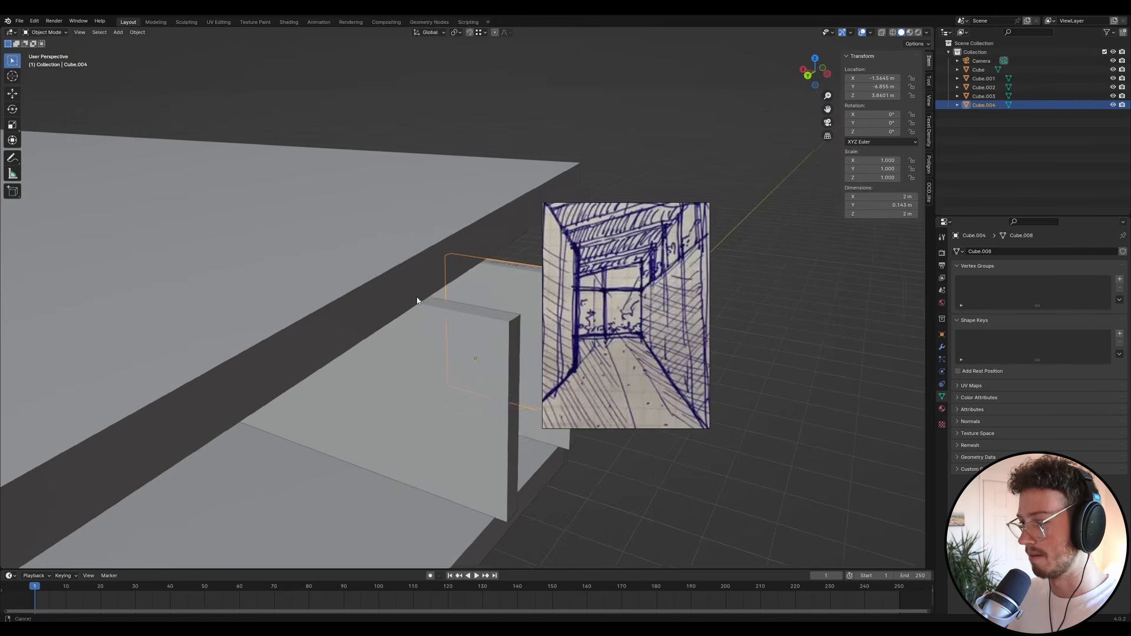
- Raise the panel 1 m along the Z axis
key("g")
key("z")
left_click(226, 195)
middle_click_drag(336, 247, 235, 214)
- Move the panel's bottom face up along Z so it rests on the outer wall's top and the panel is 1 m tall
key("Tab")
scroll(206, 316, "up", 4)
key("g")
key("y")
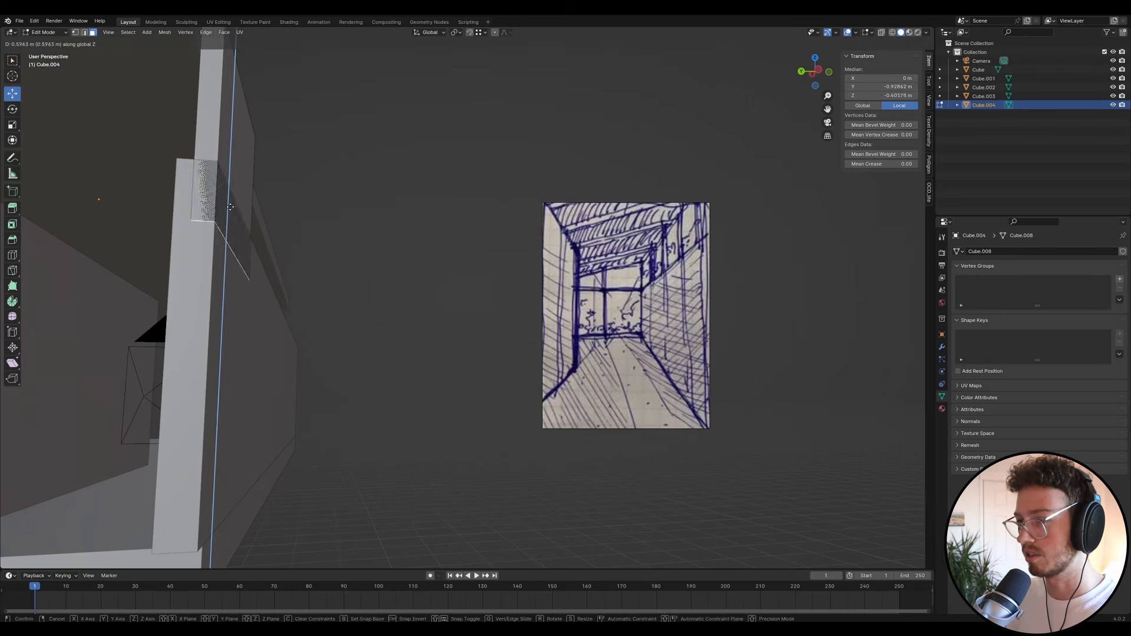
left_click(207, 294)
- Narrow the panel into a post about 0.28 m wide by moving its far side face along X
middle_click_drag(207, 295, 179, 193)
left_click(186, 159)
key("g")
key("x")
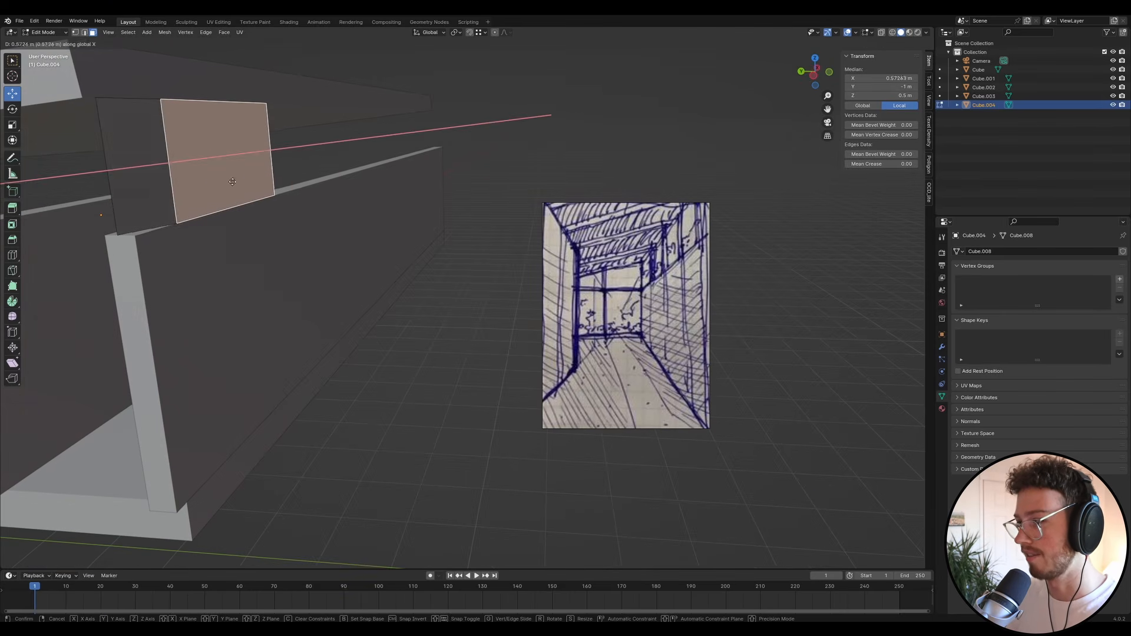
key("y")
right_click(262, 187)
middle_click_drag(262, 187, 236, 173)
key("g")
key("x")
left_click(199, 141)
key("Tab")
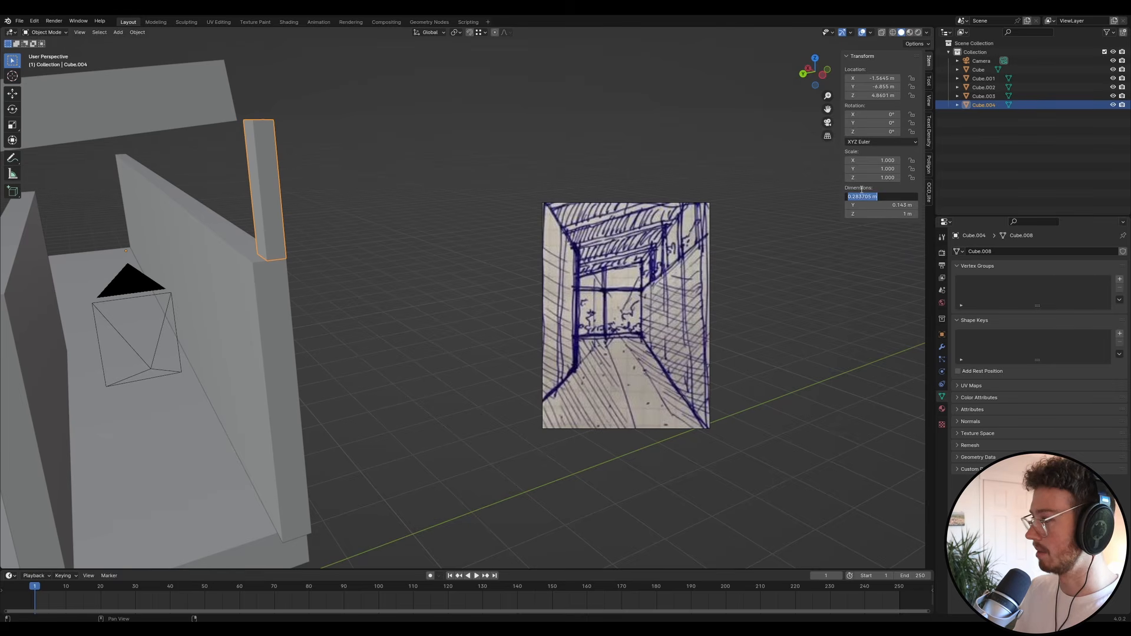
- Set the post's X and Y dimensions to 0.9 m
type(".9")
key("Tab")
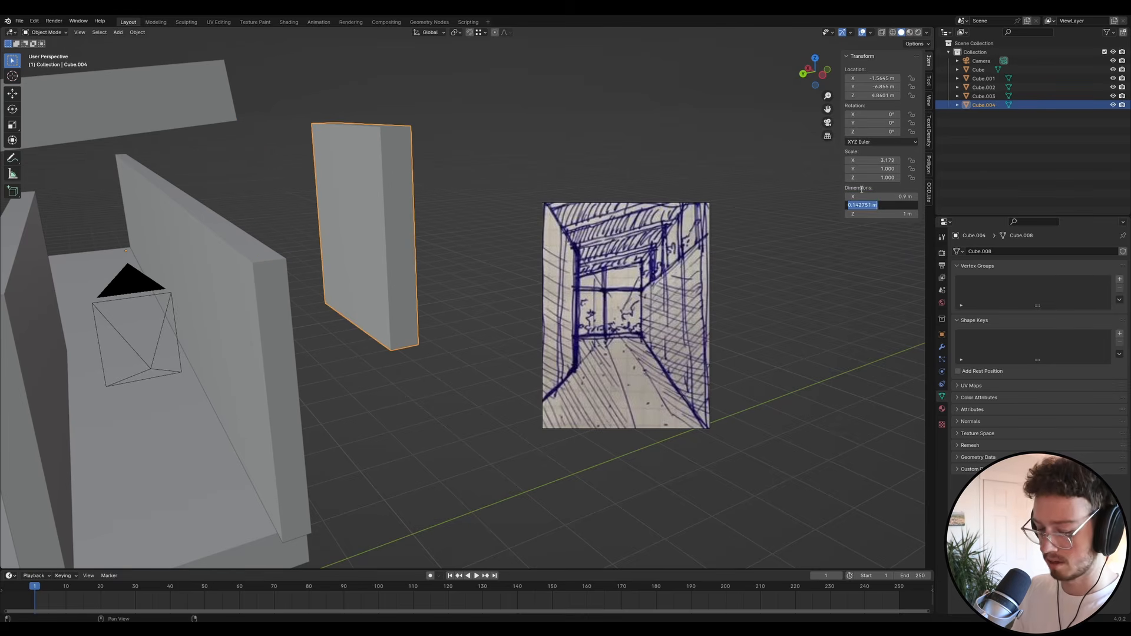
type(".9")
key("Return")
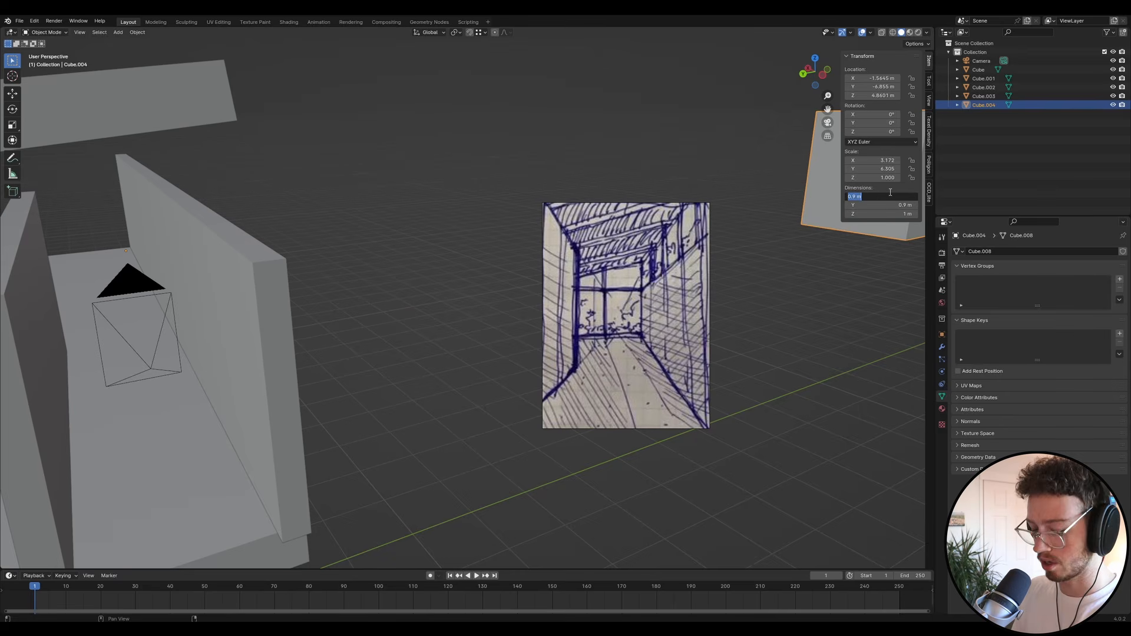
- Set the post's X and Y dimensions to 0.1 m, keeping its height
left_click(889, 194)
type(".1")
key("Tab")
type(".1")
key("Return")
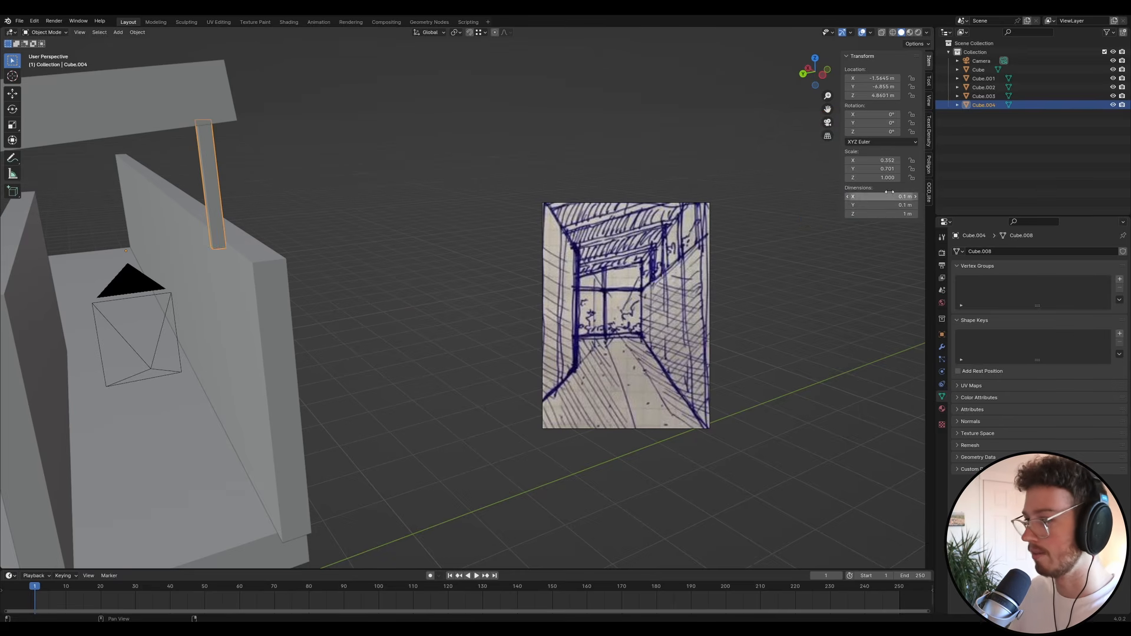
- Move the post along X and Y so it stands on the outer wall's top at the near outer corner
key("g")
key("x")
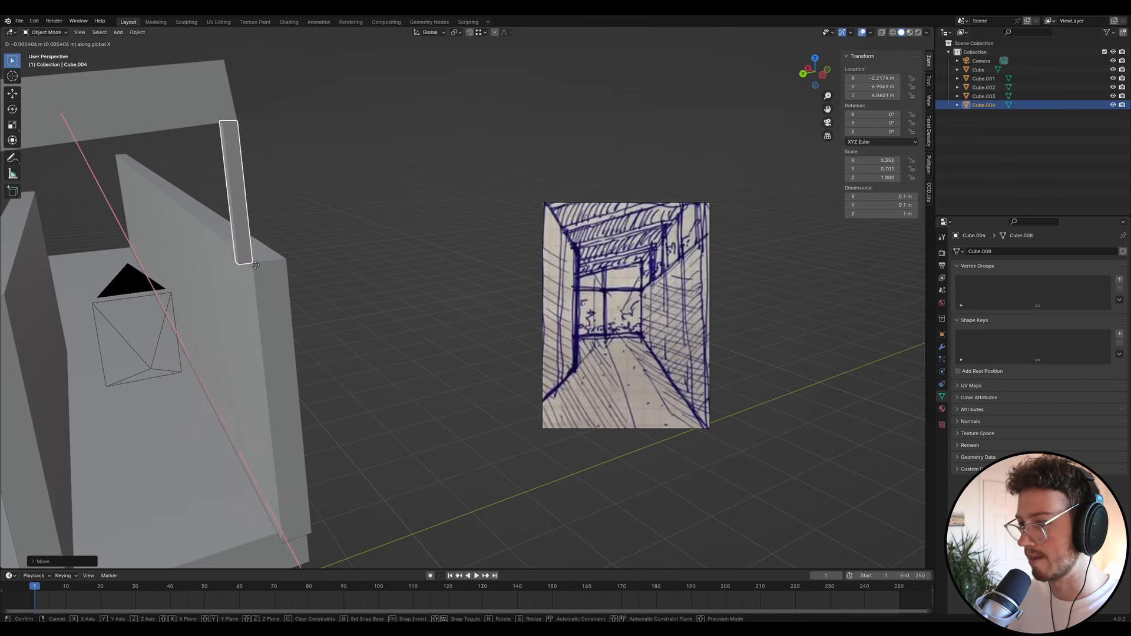
key("y")
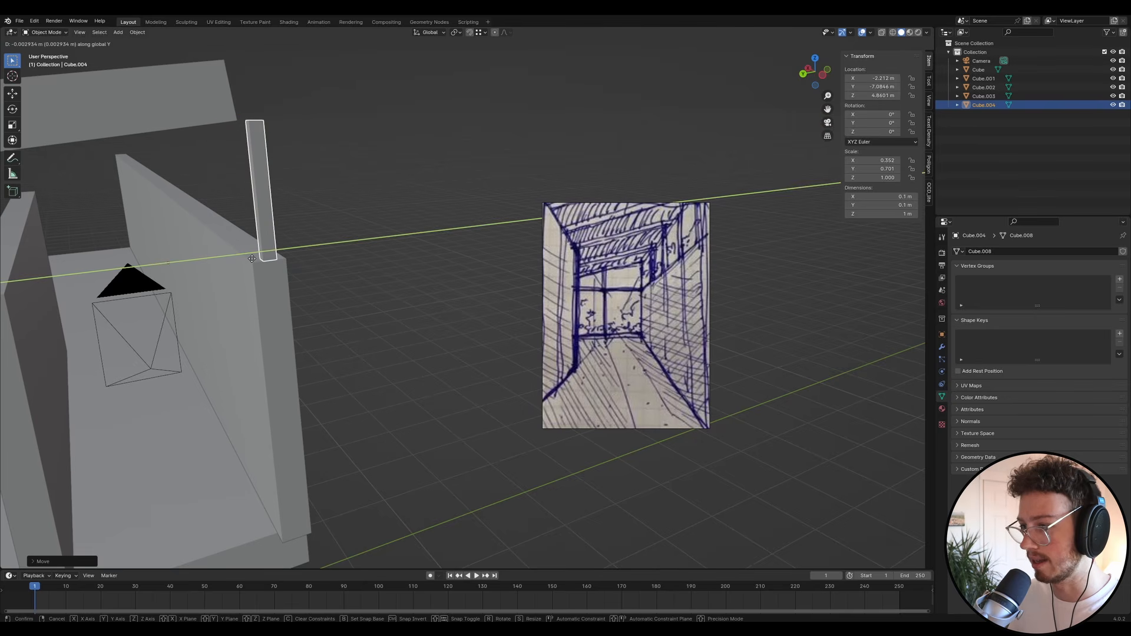
left_click(247, 267)
middle_click_drag(220, 164, 346, 383)
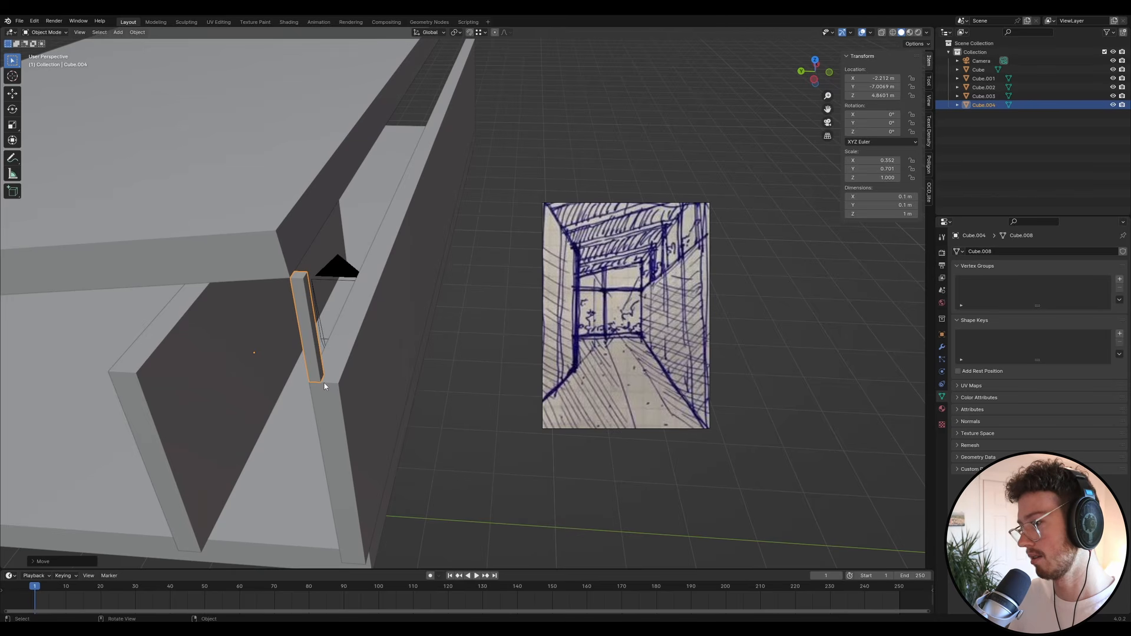
key("g")
key("y")
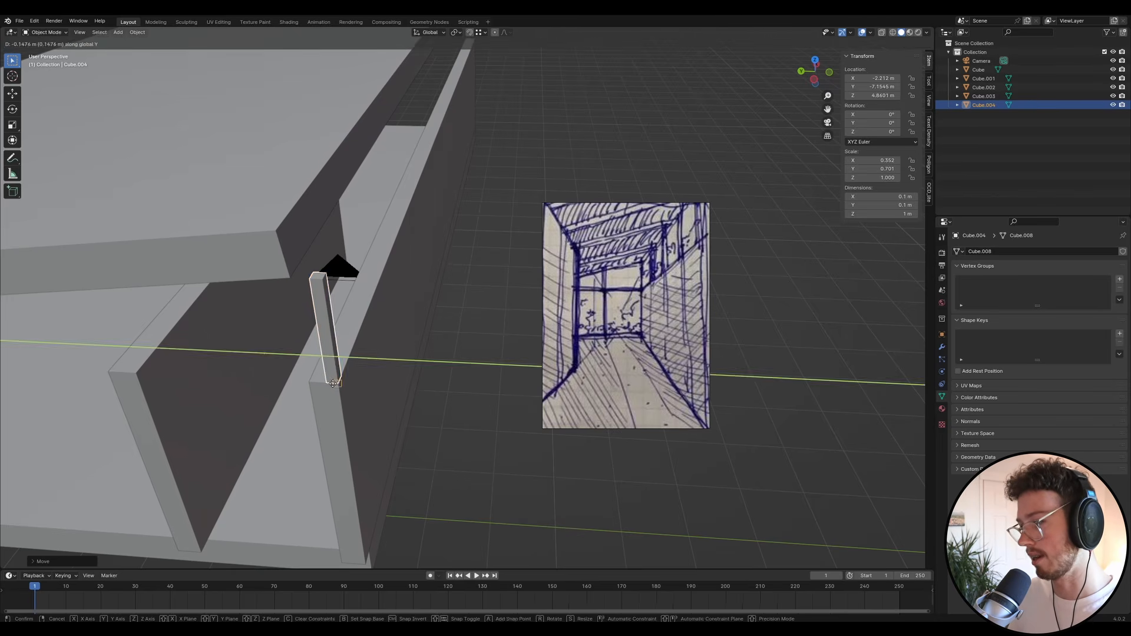
left_click(338, 390)
middle_click_drag(339, 390, 312, 253)
key("Tab")
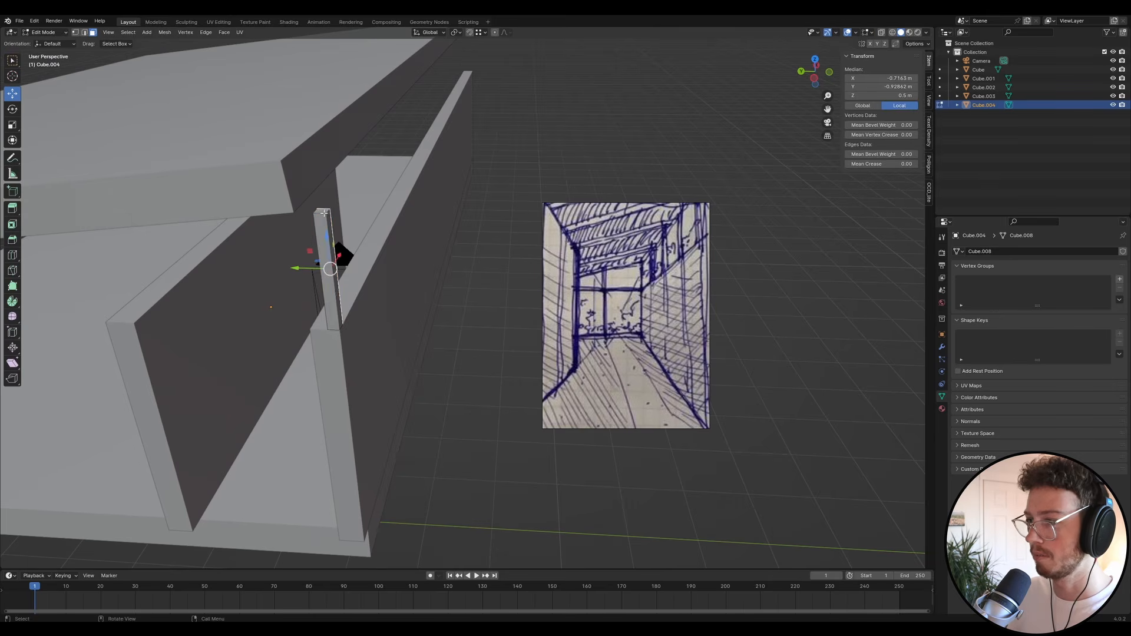
left_click(322, 210)
left_click(321, 211)
left_click_drag(322, 210, 299, 216, "ctrl")
middle_click_drag(299, 216, 324, 136)
key("Tab")
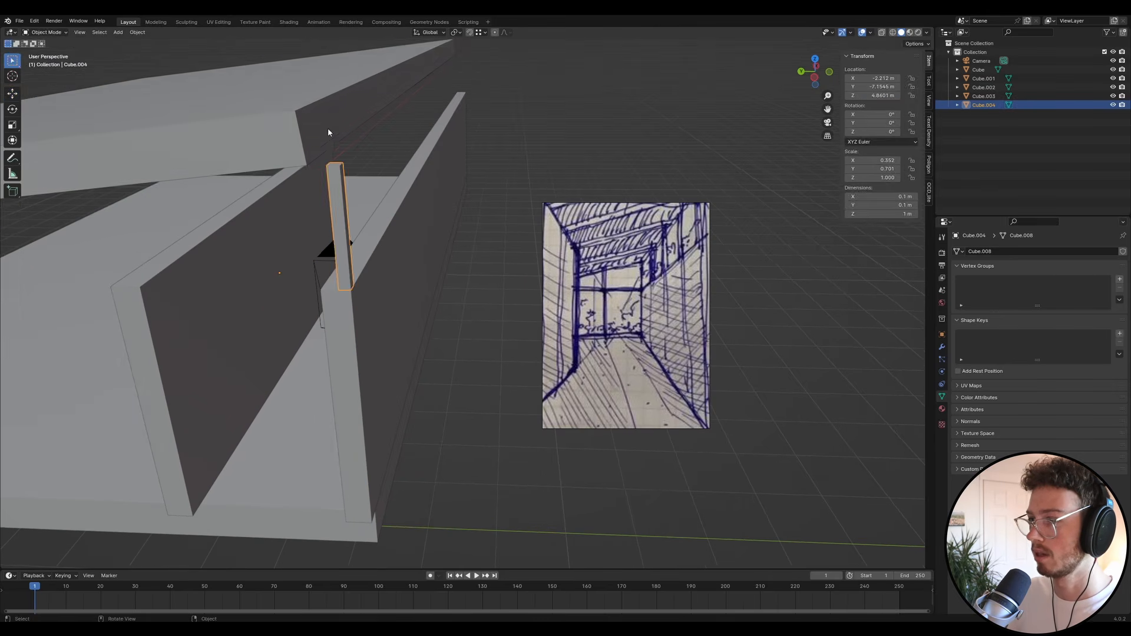
left_click(328, 129)
key("Tab")
left_click(318, 136)
key("g")
key("x")
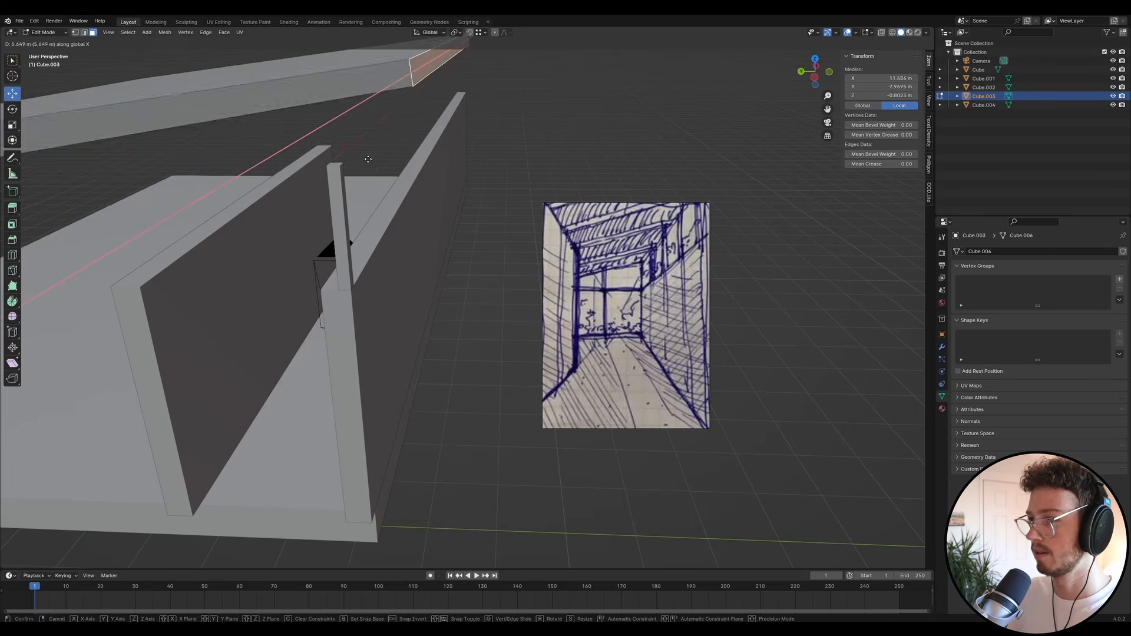
right_click(377, 168)
key("Tab")
- Set the roof slab's X rotation to -23.5°
scroll(446, 230, "down", 5)
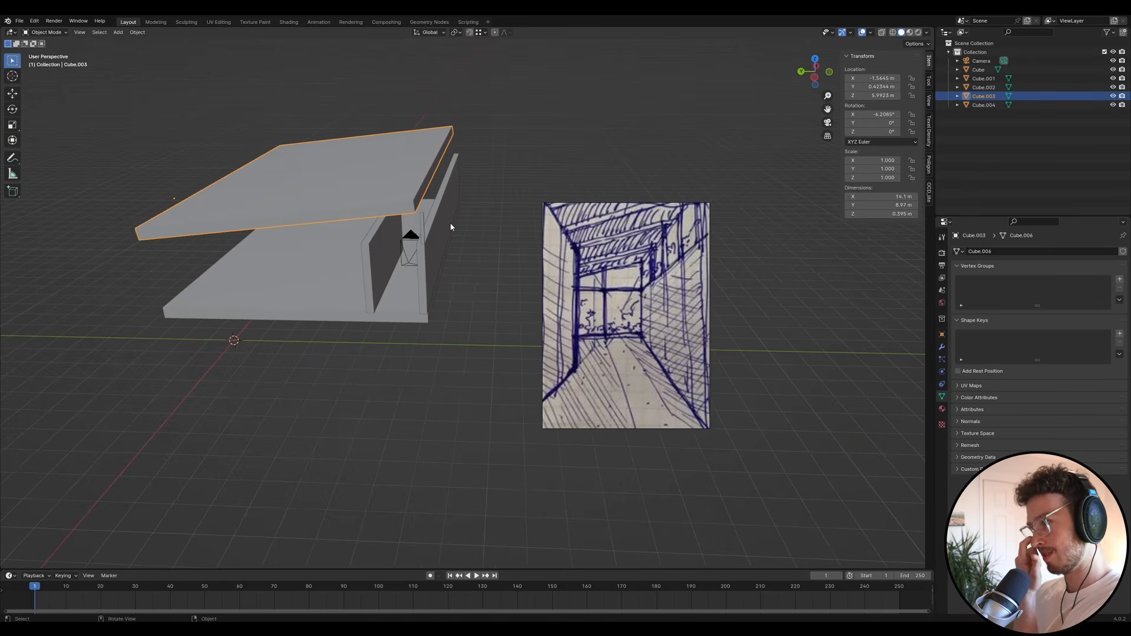
left_click_drag(875, 114, 877, 114)
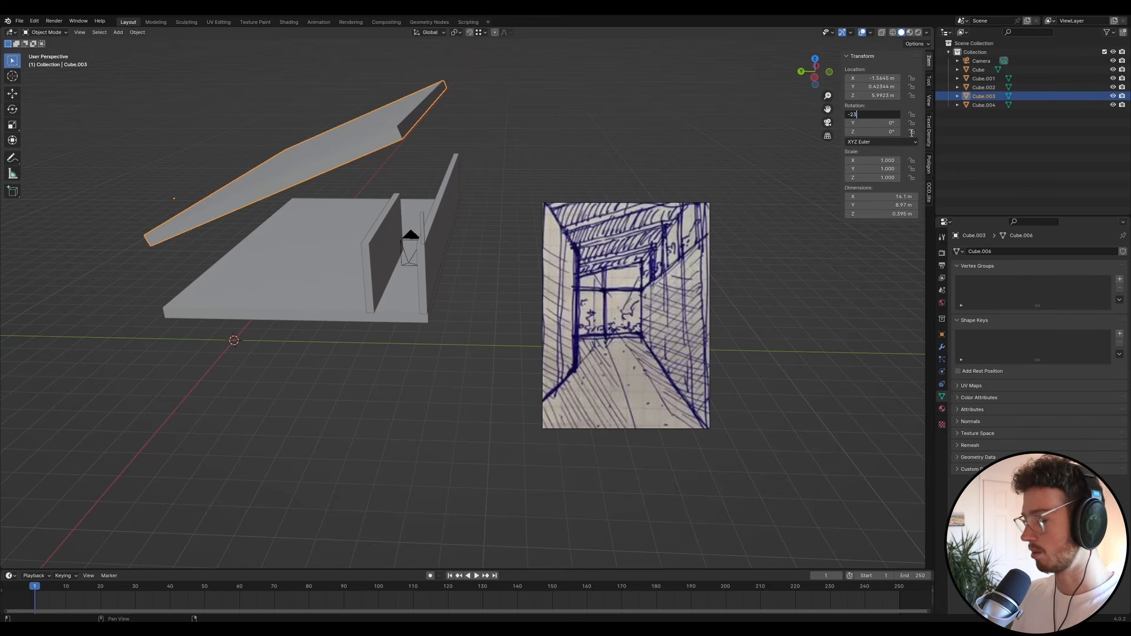
key("Return")
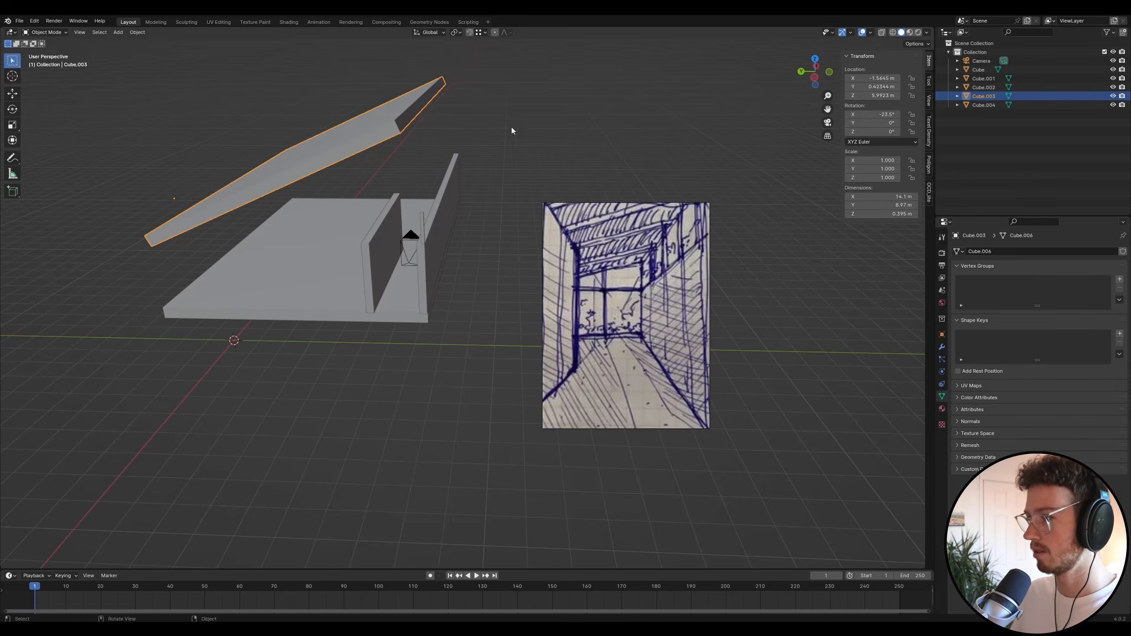
- Lower the roof slab along Z to a height of about 2.6 m, against the top of the inner wall
middle_click_drag(383, 244, 330, 188)
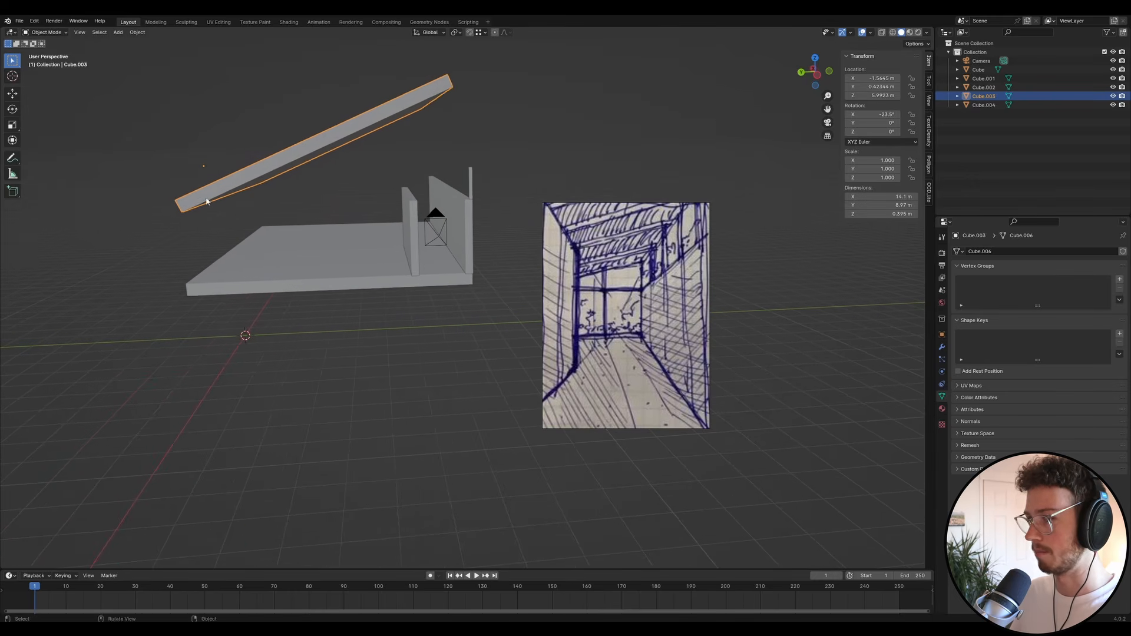
key("g")
key("z")
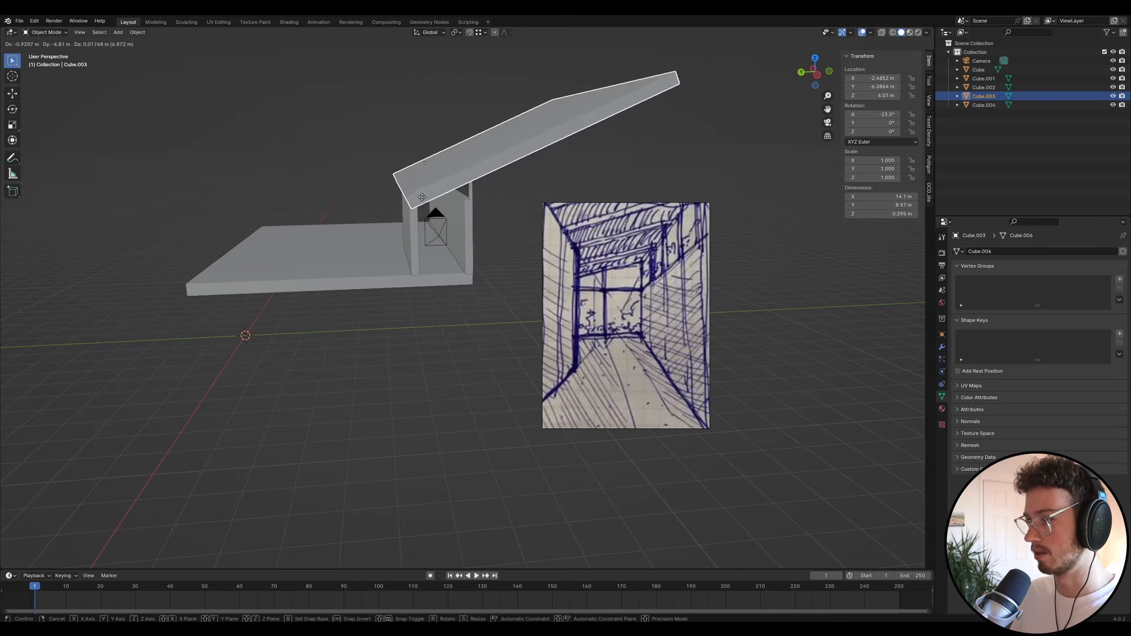
right_click(412, 220)
key("g")
key("z")
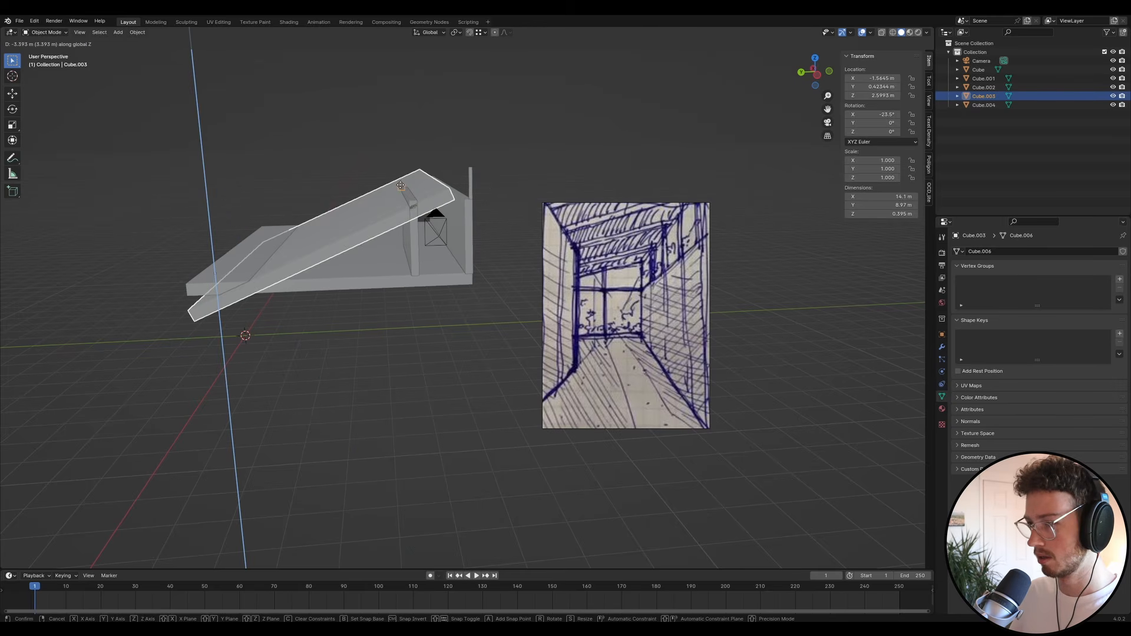
left_click(315, 96)
key("g")
key("z")
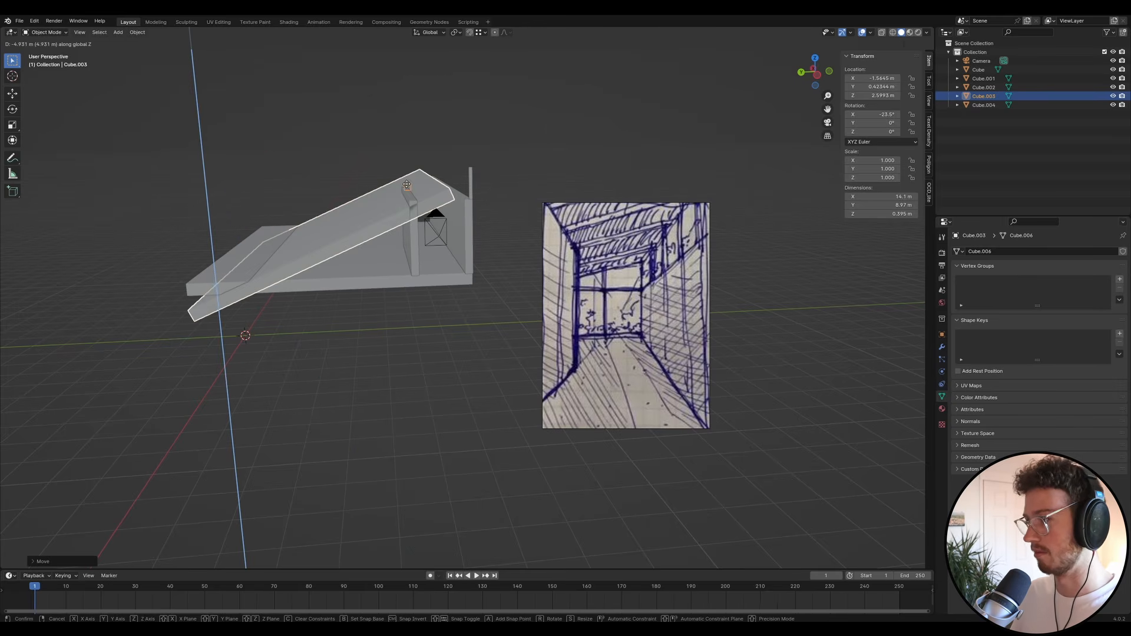
left_click(406, 184)
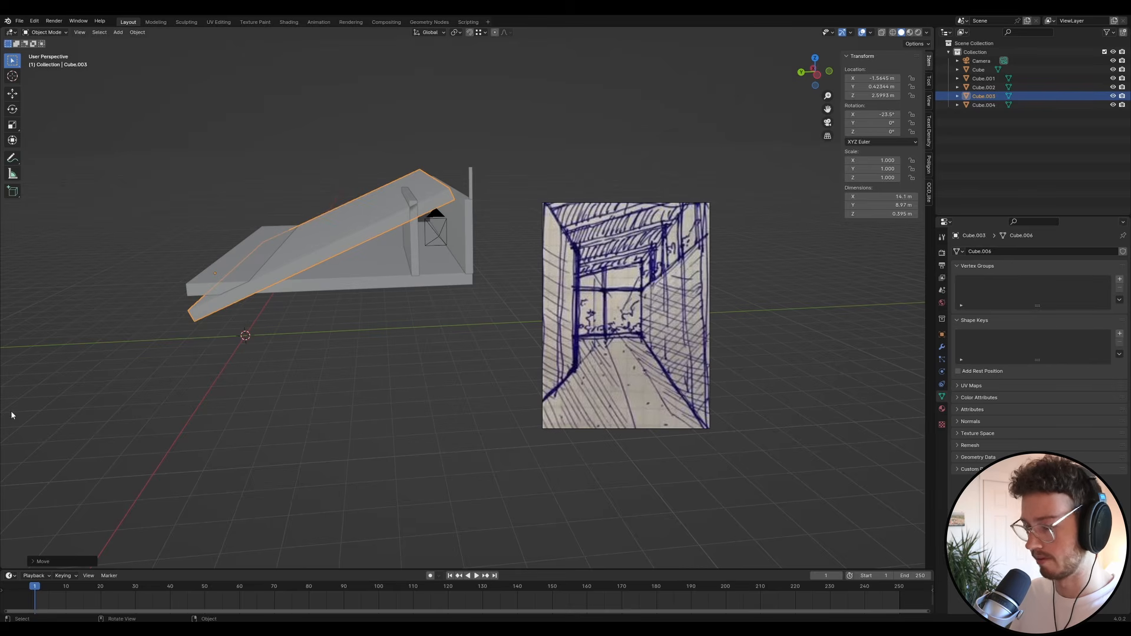
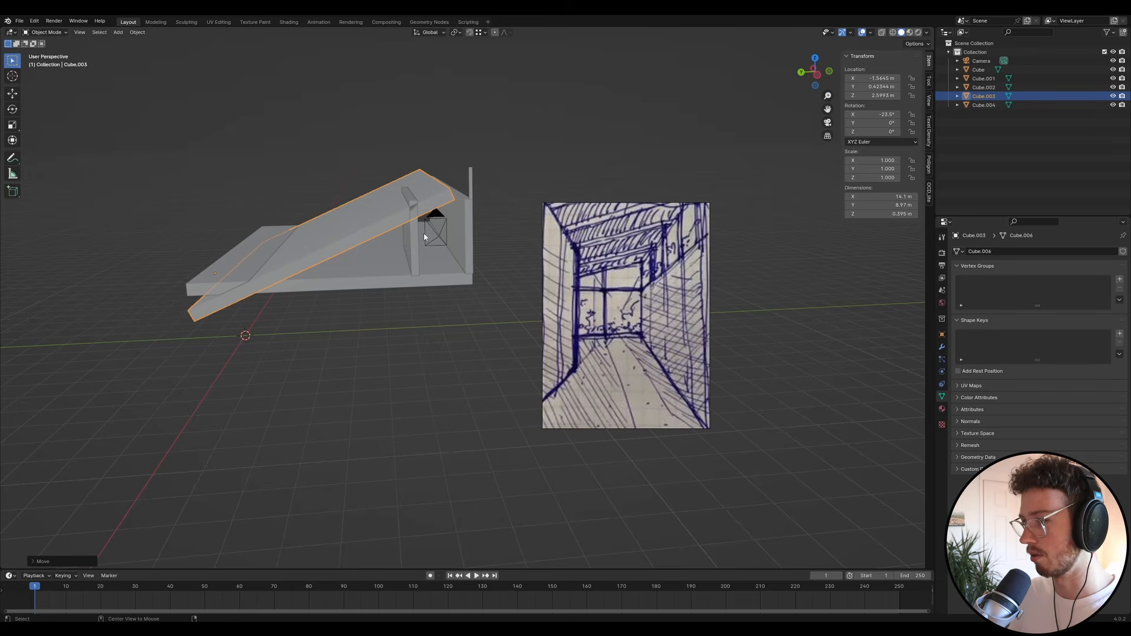
- Examine the building in the front, back, top and left orthographic views, finishing in the left view
key("KP_1")
key("ctrl+KP_3")
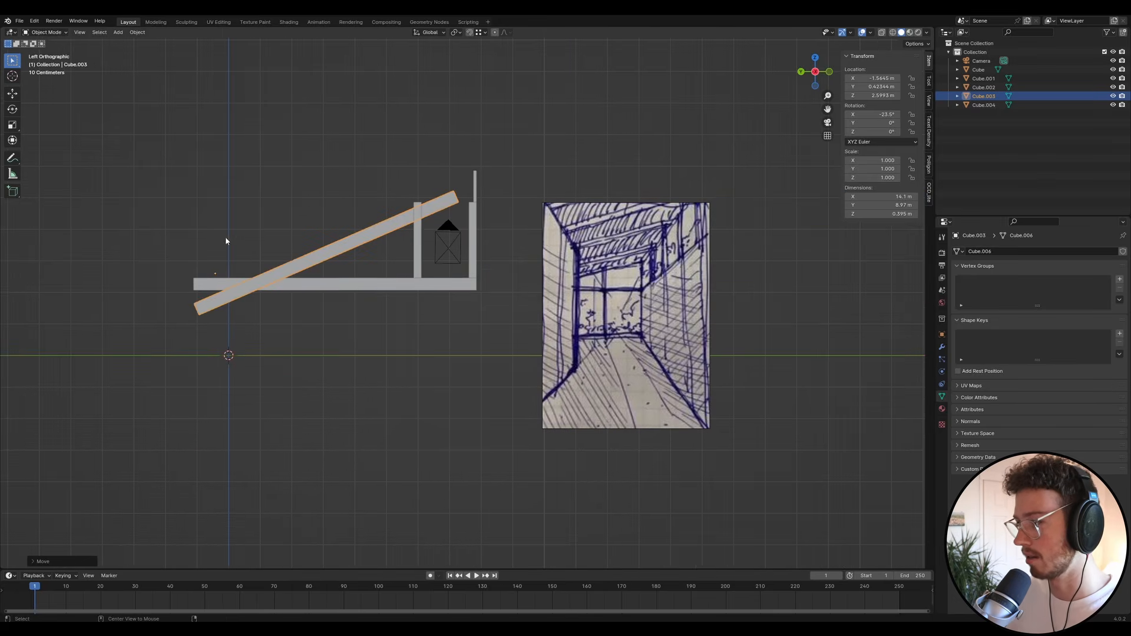
key("KP_1")
key("ctrl+KP_3")
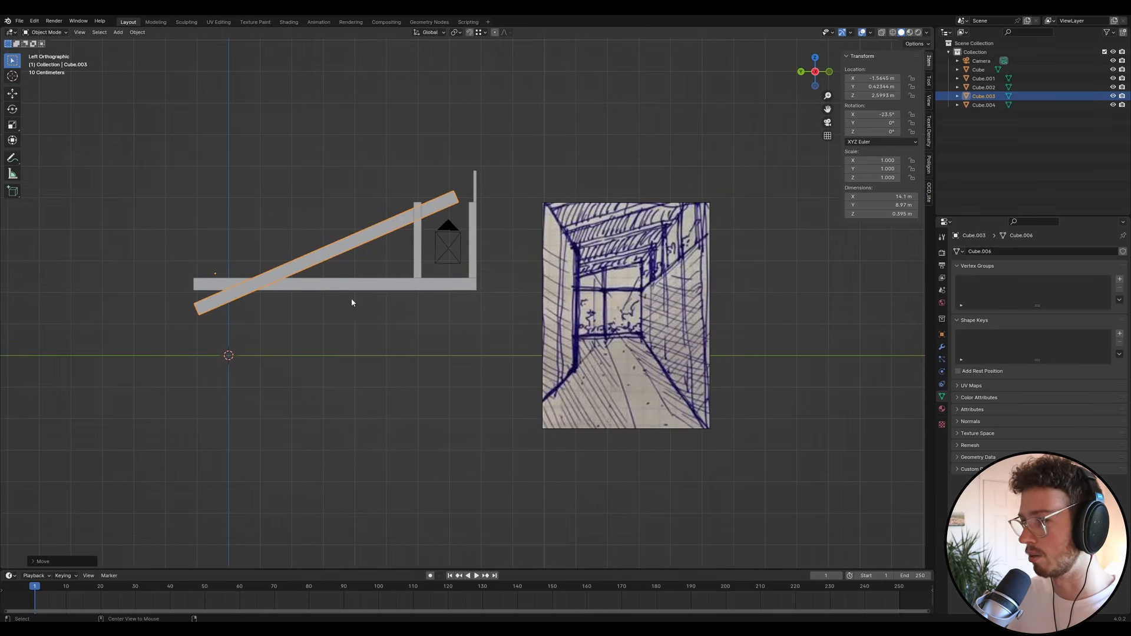
key("KP_1")
key("ctrl+KP_3")
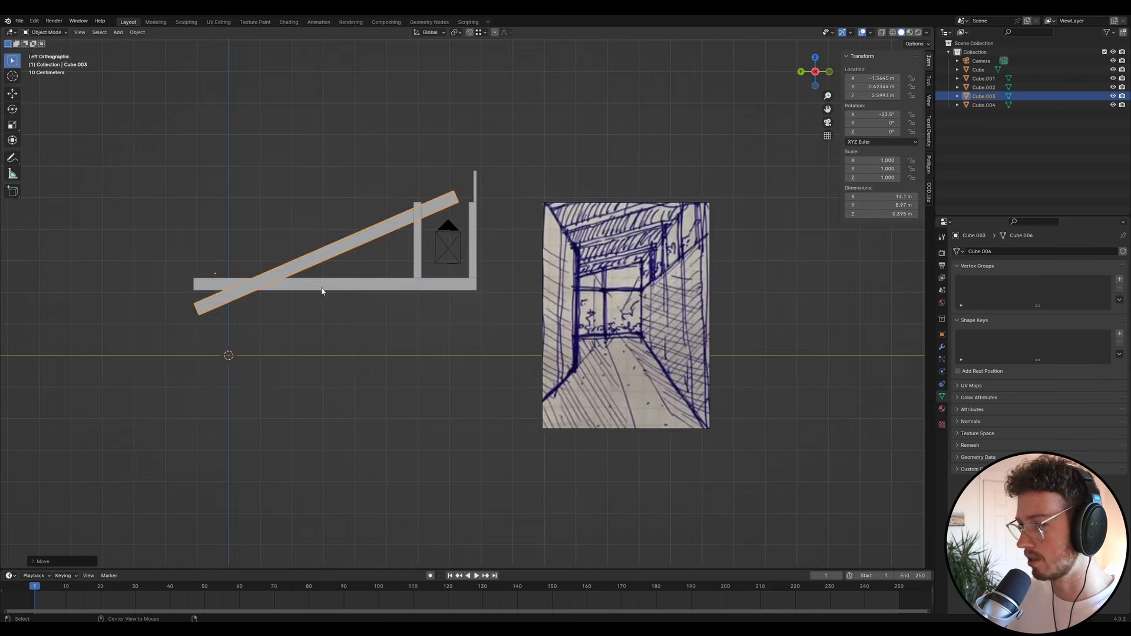
key("ctrl+KP_1")
key("KP_7")
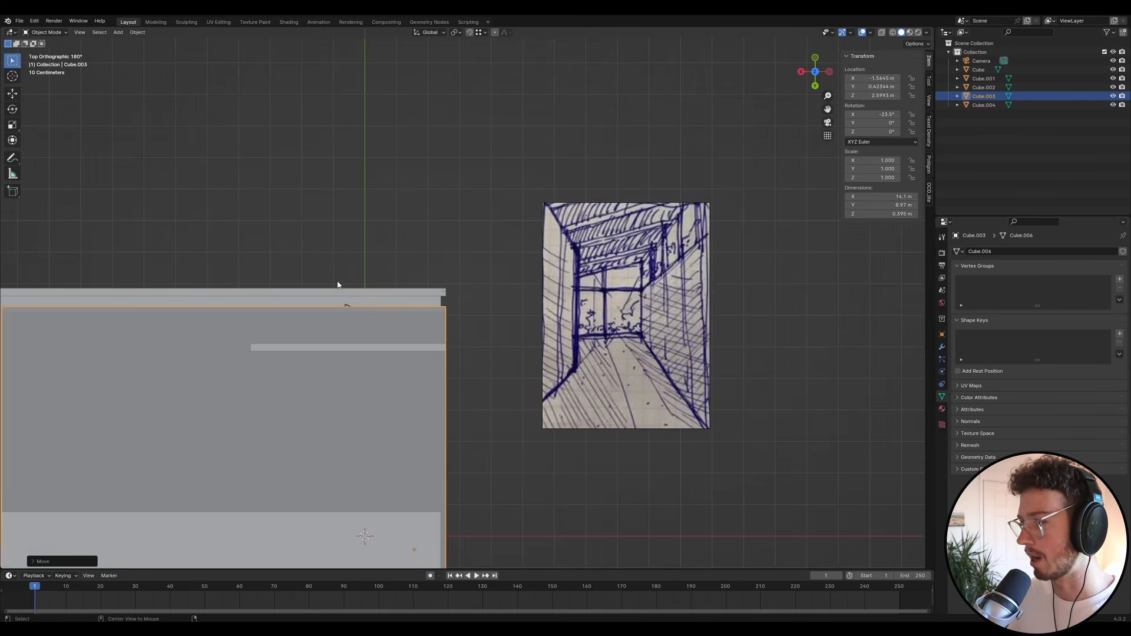
key("ctrl+KP_3")
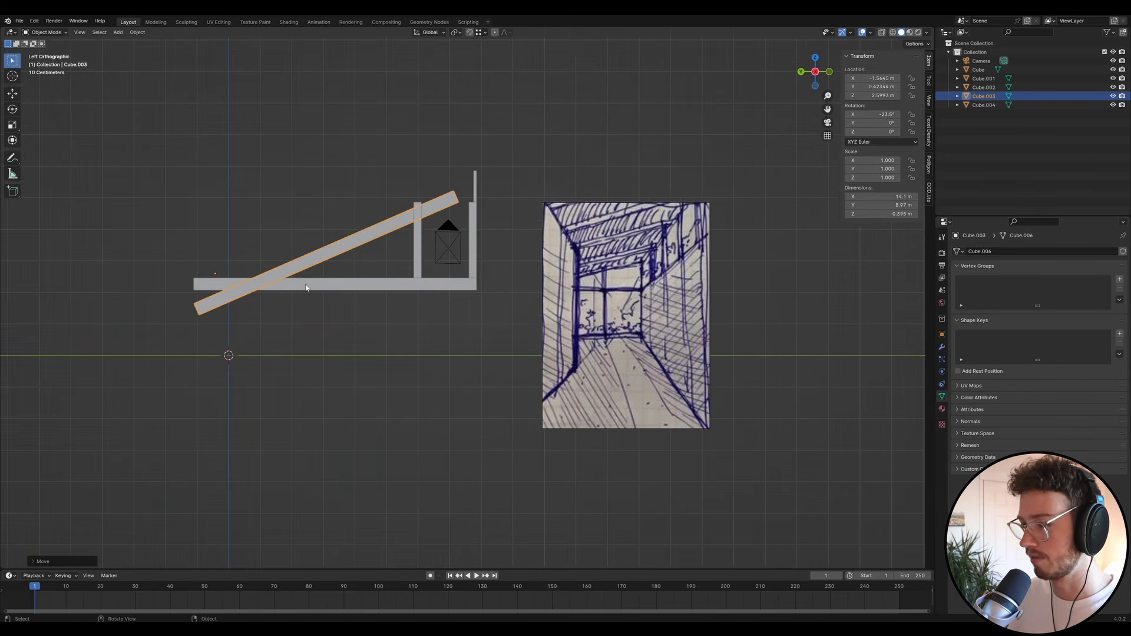
- Lift the roof slab clear of the walls and snap its lower edge onto the top corner of the inner wall
key("g")
key("z")
left_click(330, 118)
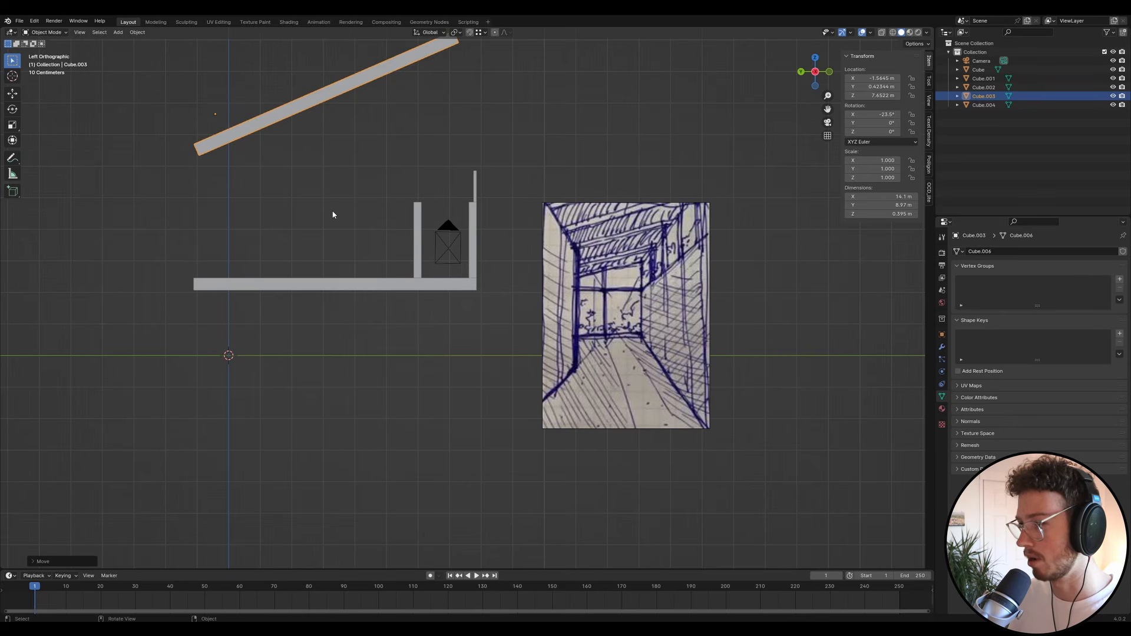
key("g")
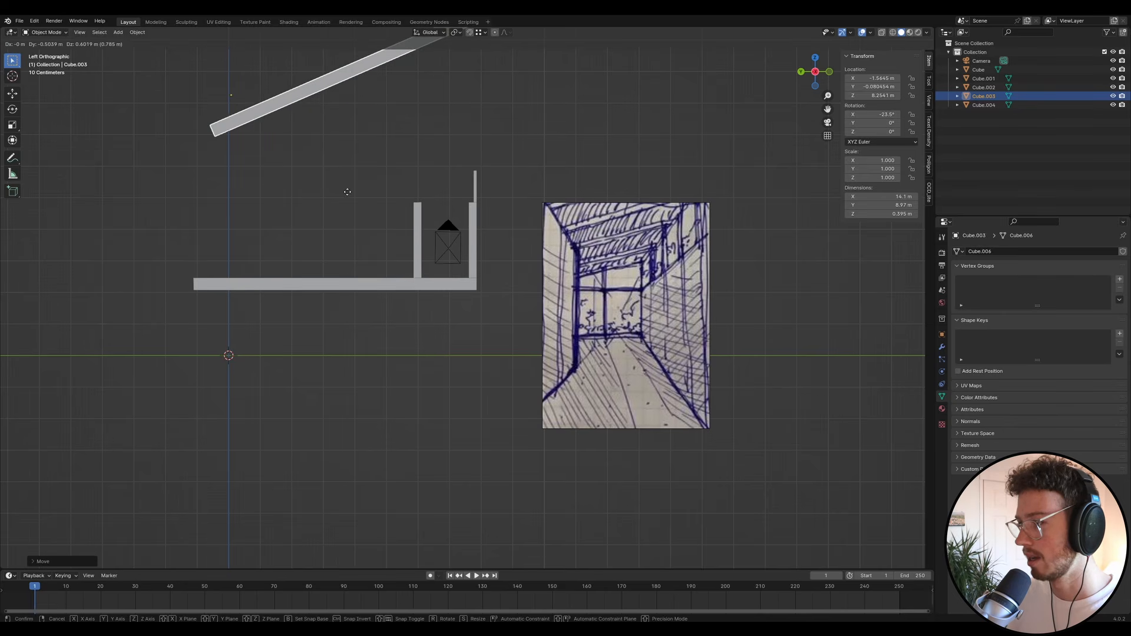
key("ctrl")
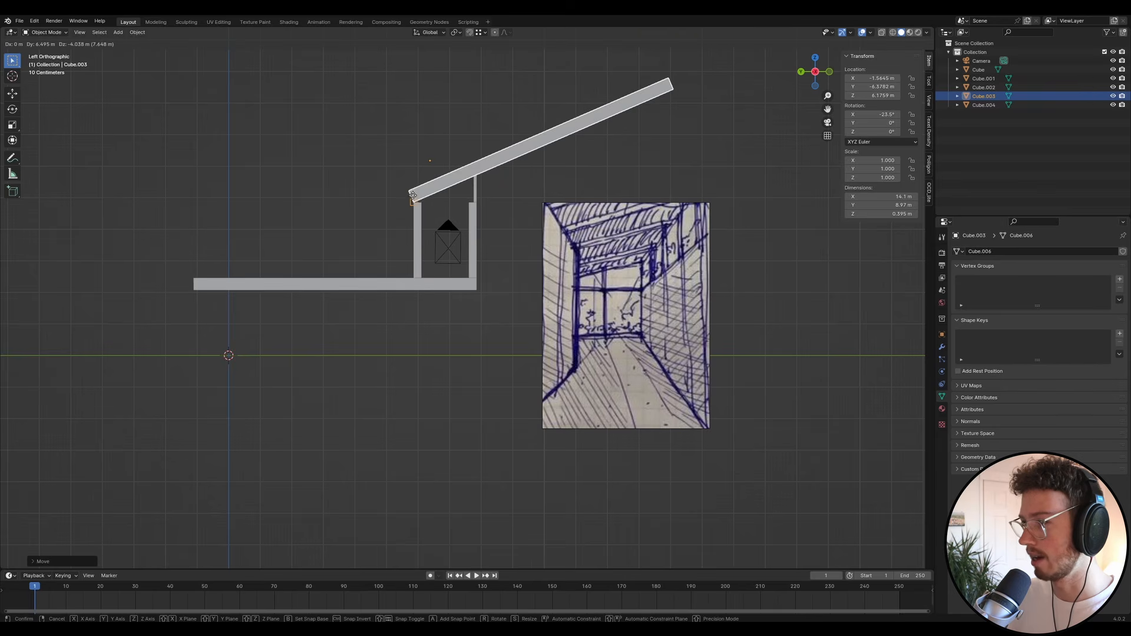
key("Escape")
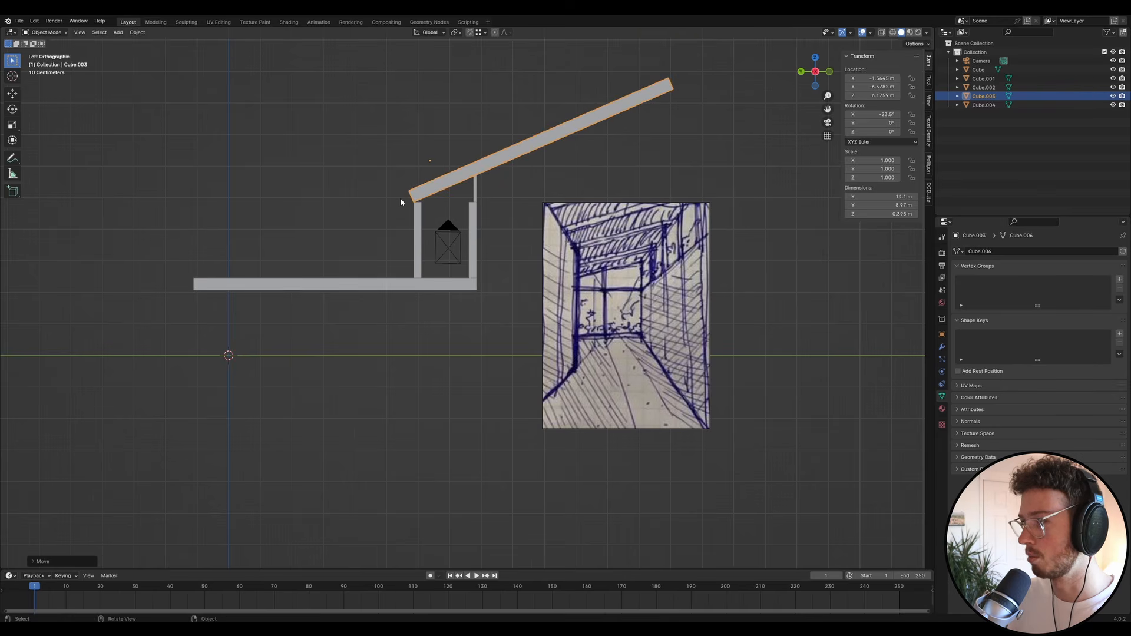
- Shift the roof slab along Y until its lower edge lines up with the far edge of the floor slab
key("g")
key("y")
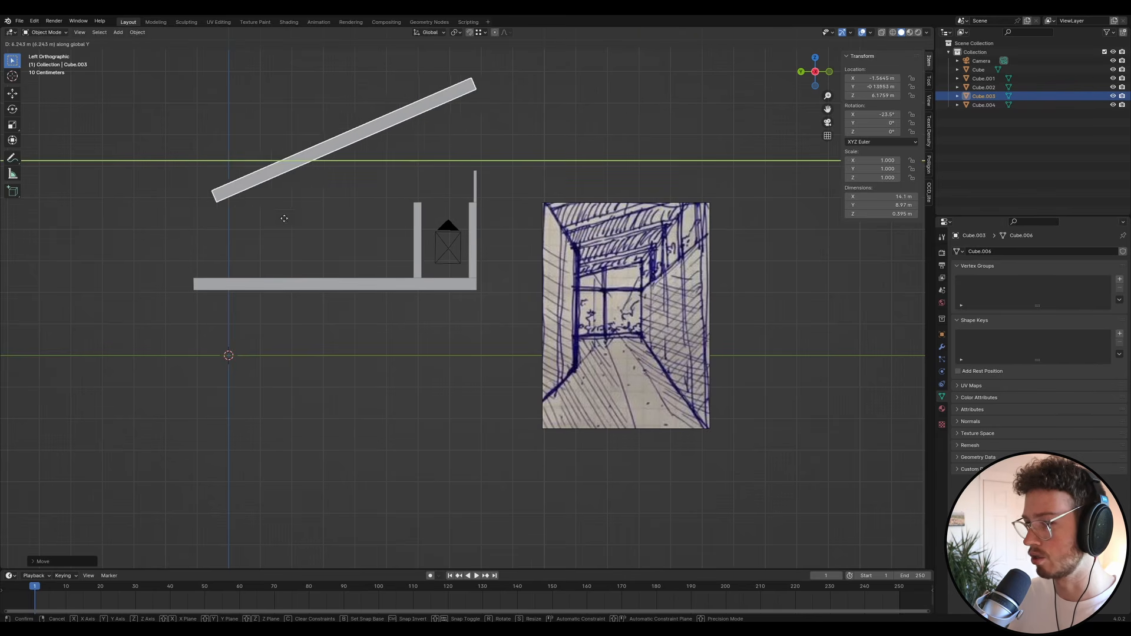
left_click(232, 268)
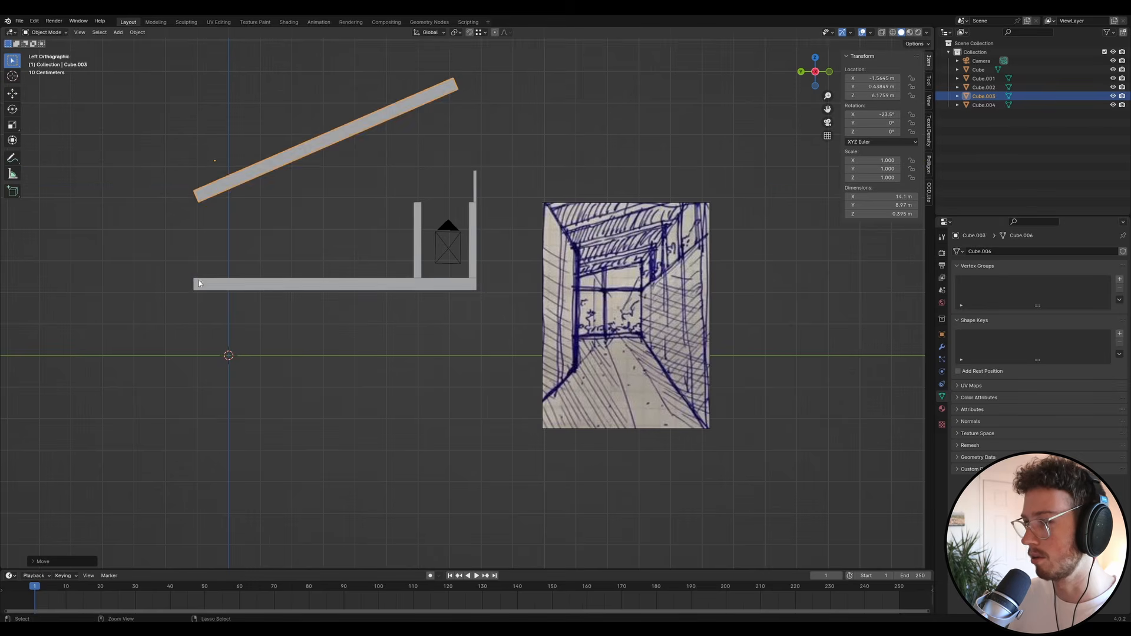
middle_click_drag(233, 268, 389, 197)
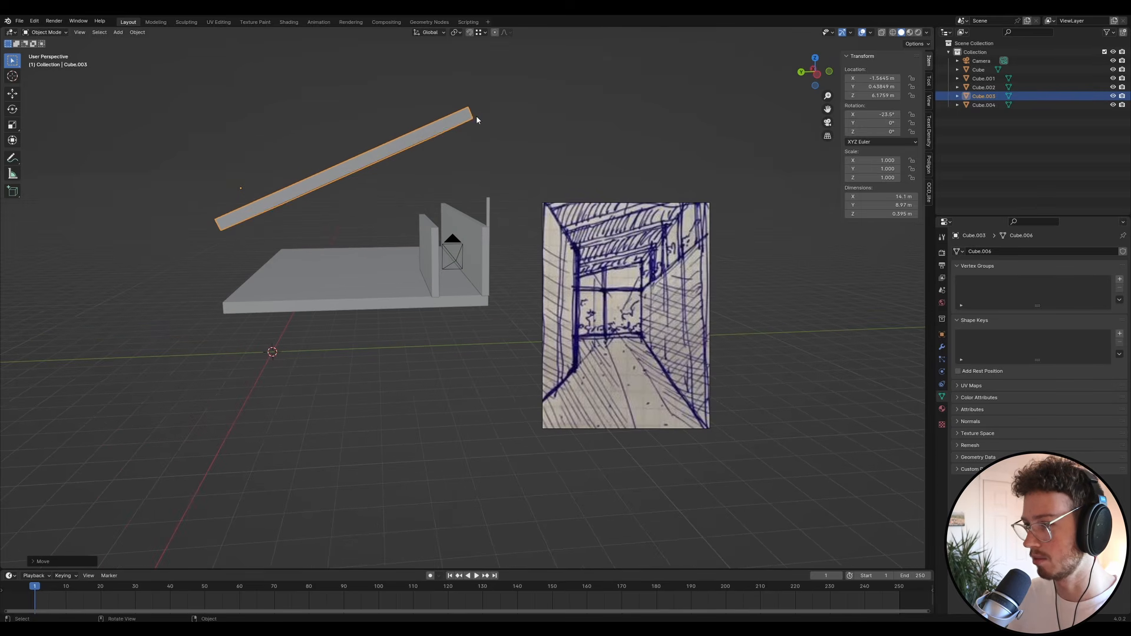
- Snap the upper edge of the roof slab onto the top of the thin post
key("g")
left_click(490, 197, "ctrl")
mouse_move(492, 218)
middle_mouse_down()
mouse_move(481, 207)
mouse_move(510, 214)
mouse_move(450, 227)
mouse_move(493, 214)
middle_mouse_up()
left_click(430, 251)
key("g")
key("x")
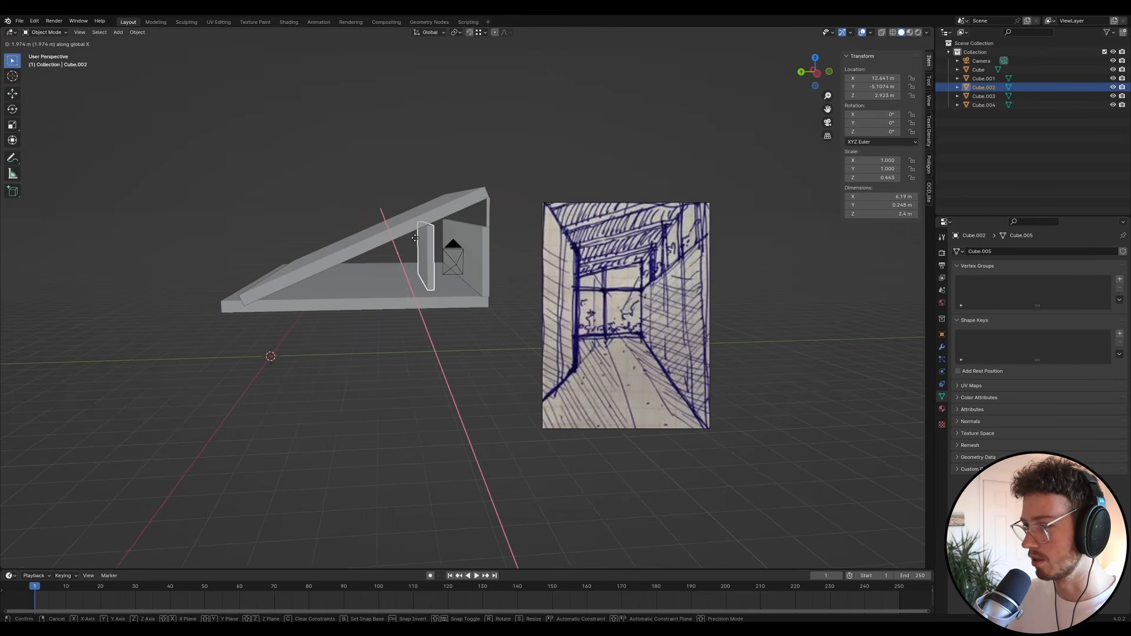
key("y")
right_click(412, 236)
mouse_move(412, 236)
middle_mouse_down()
mouse_move(397, 230)
mouse_move(410, 236)
middle_mouse_up()
- Set the roof slab's X rotation to -15°
left_click(411, 236)
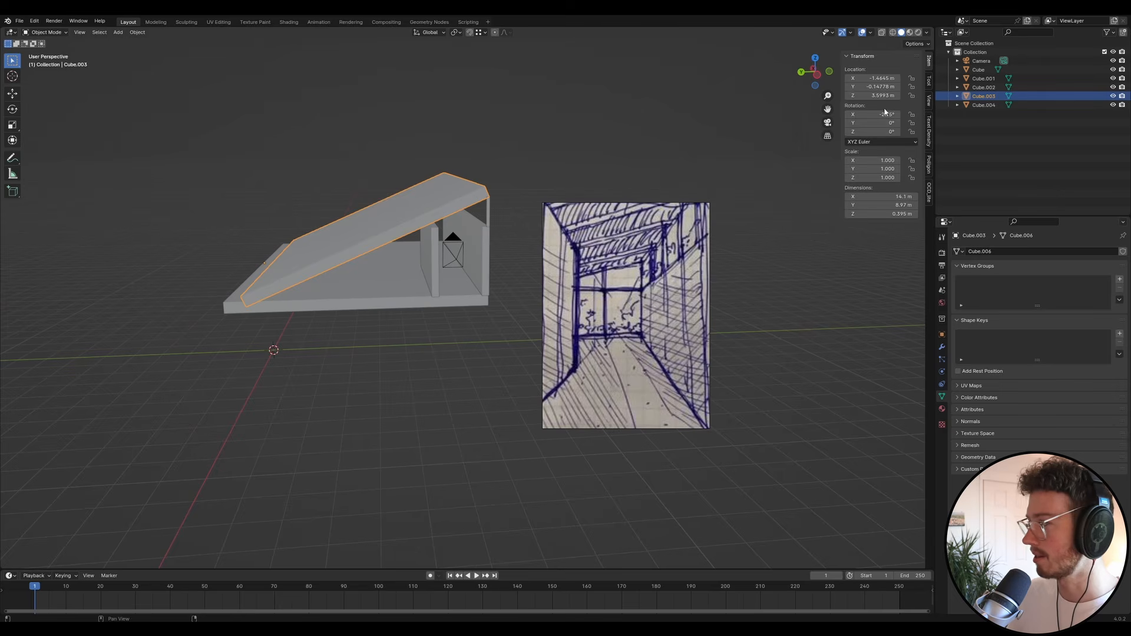
type("5")
key("Return")
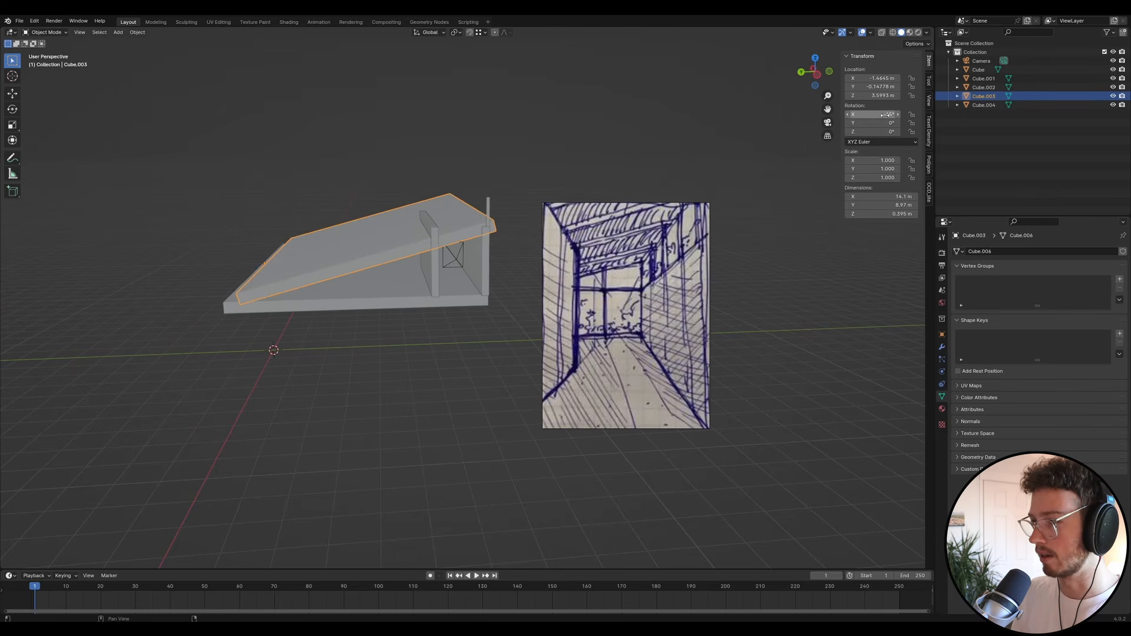
- Lift the roof slab clear of the building and snap its upper edge onto the top of the thin post
key("g")
left_click(501, 203)
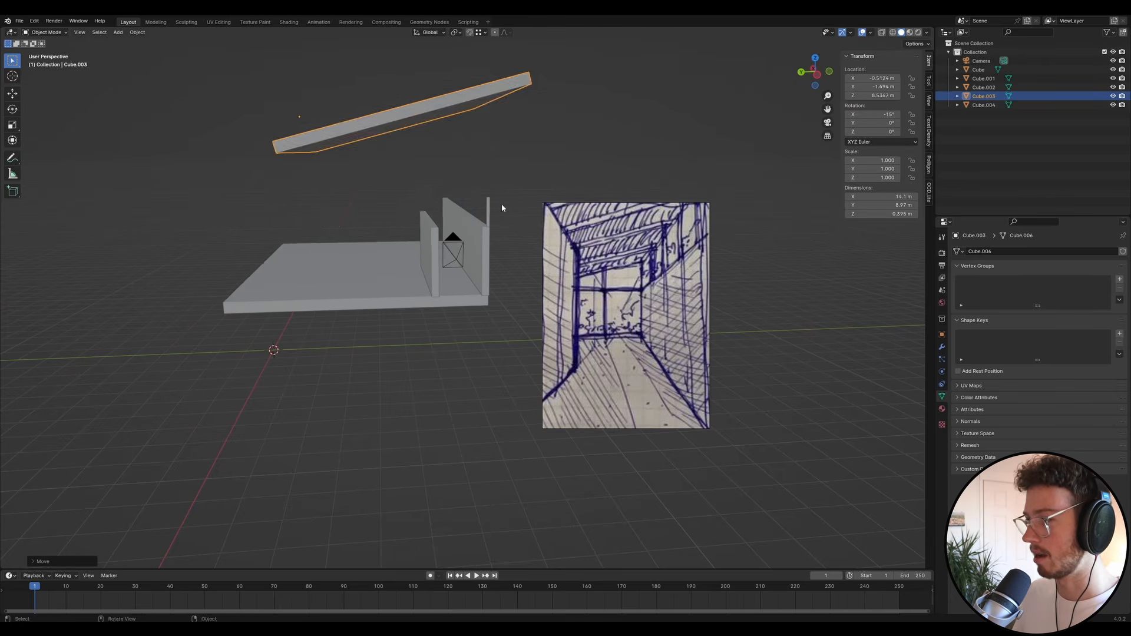
key("g")
left_click(498, 199)
middle_click_drag(498, 199, 435, 233)
- Duplicate the inner wall and place the copy about 2 m along Y from it, under the roof slab
left_click(440, 230)
key("shift+d")
key("y")
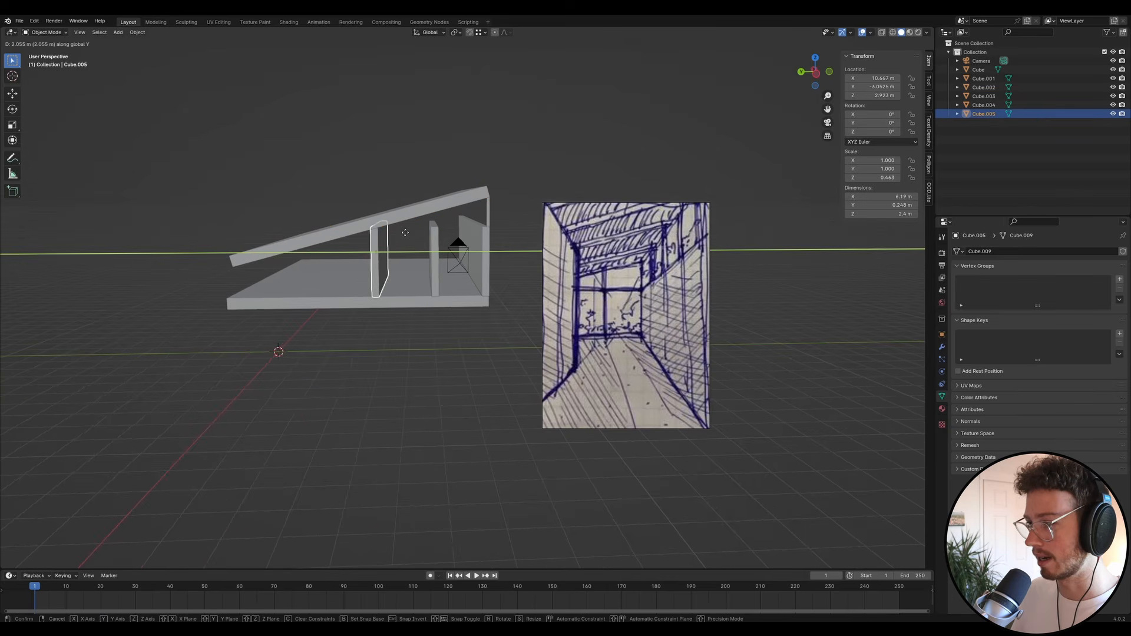
left_click(394, 243)
scroll(393, 242, "up", 5)
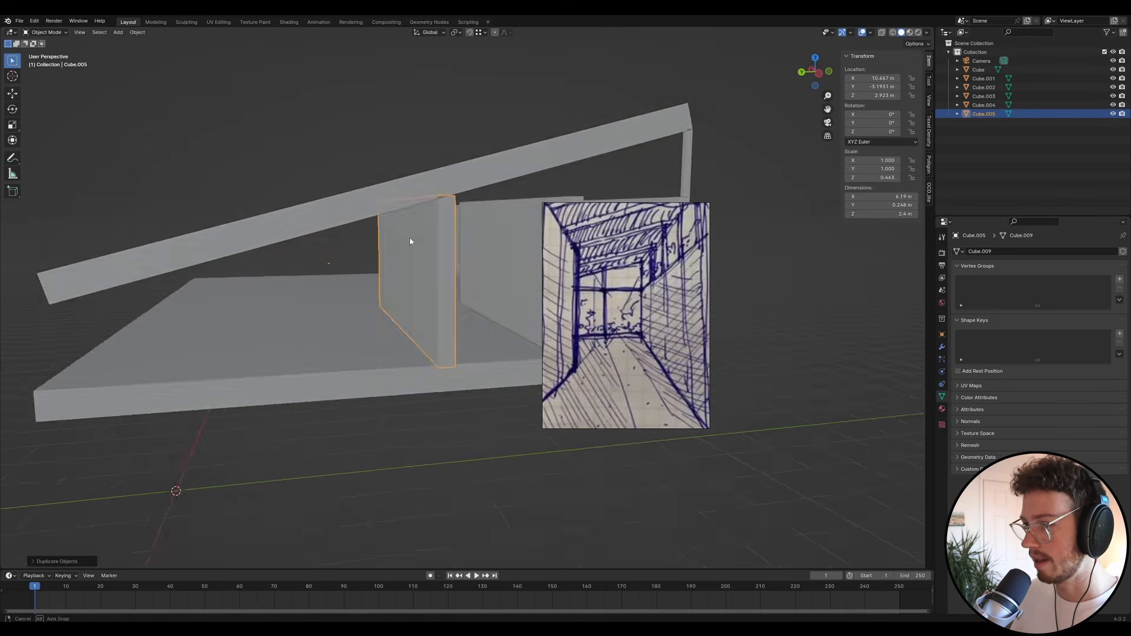
middle_click_drag(325, 243, 227, 313)
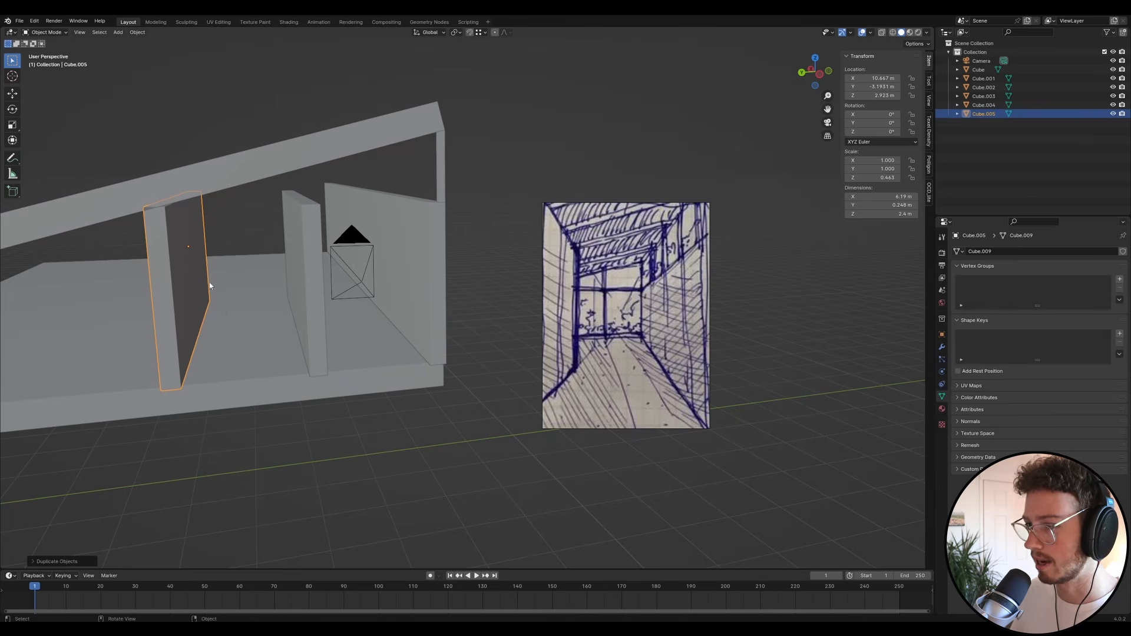
key("g")
key("y")
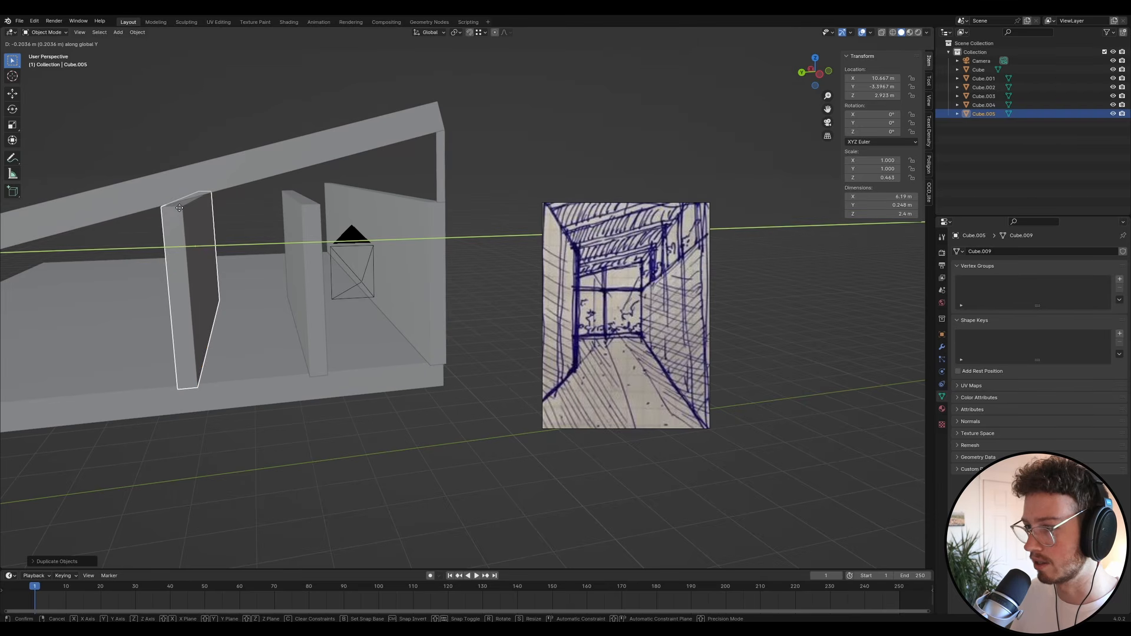
left_click(171, 207)
middle_click_drag(171, 207, 233, 184)
scroll(232, 185, "down", 3)
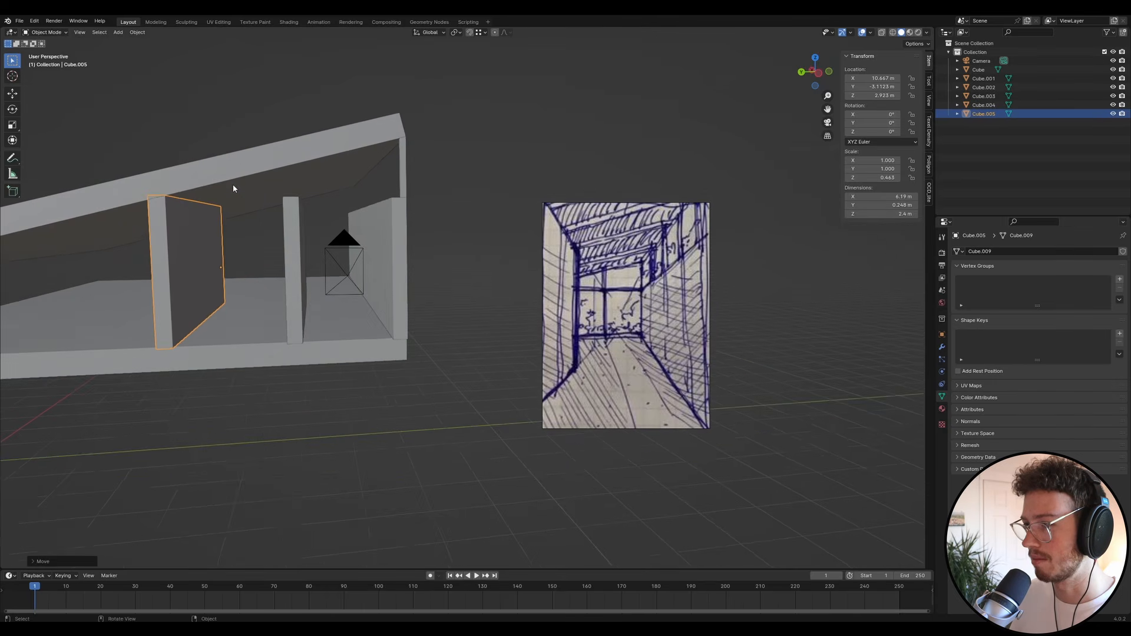
- Set the copied wall's height to 2.7 m and shift it along Z to about 2.98 m
scroll(208, 194, "up", 4)
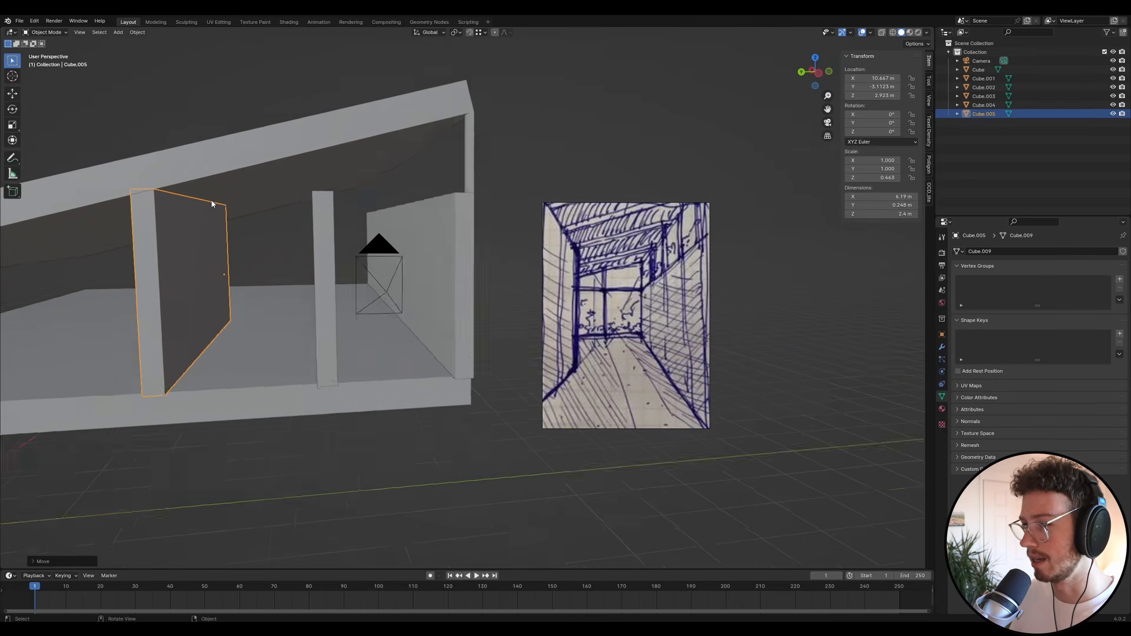
scroll(204, 206, "down", 2)
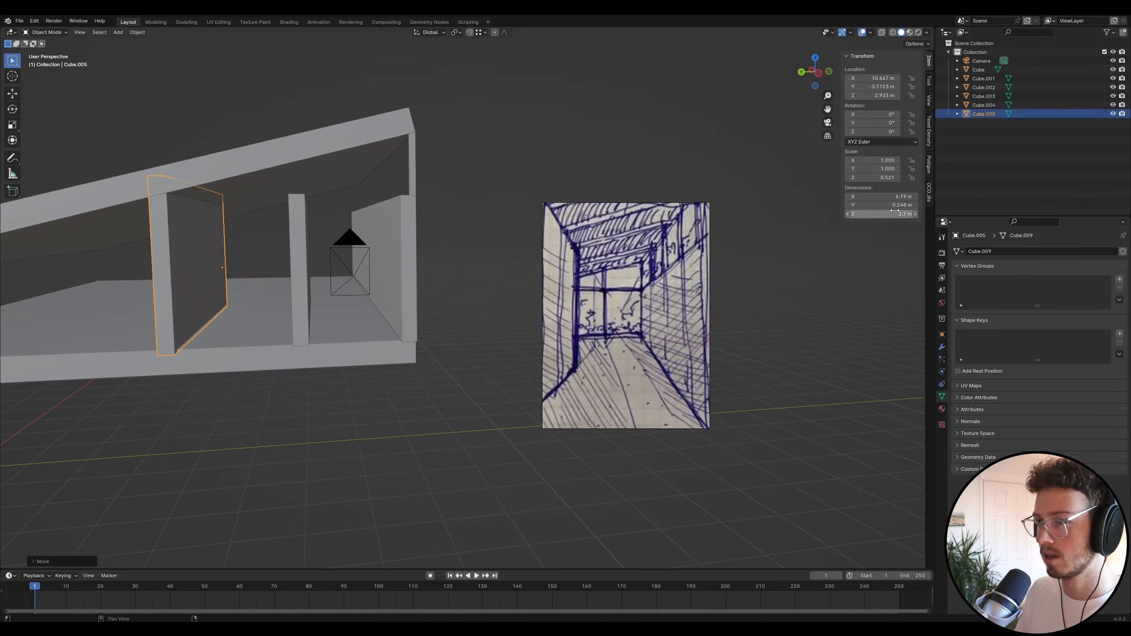
key("g")
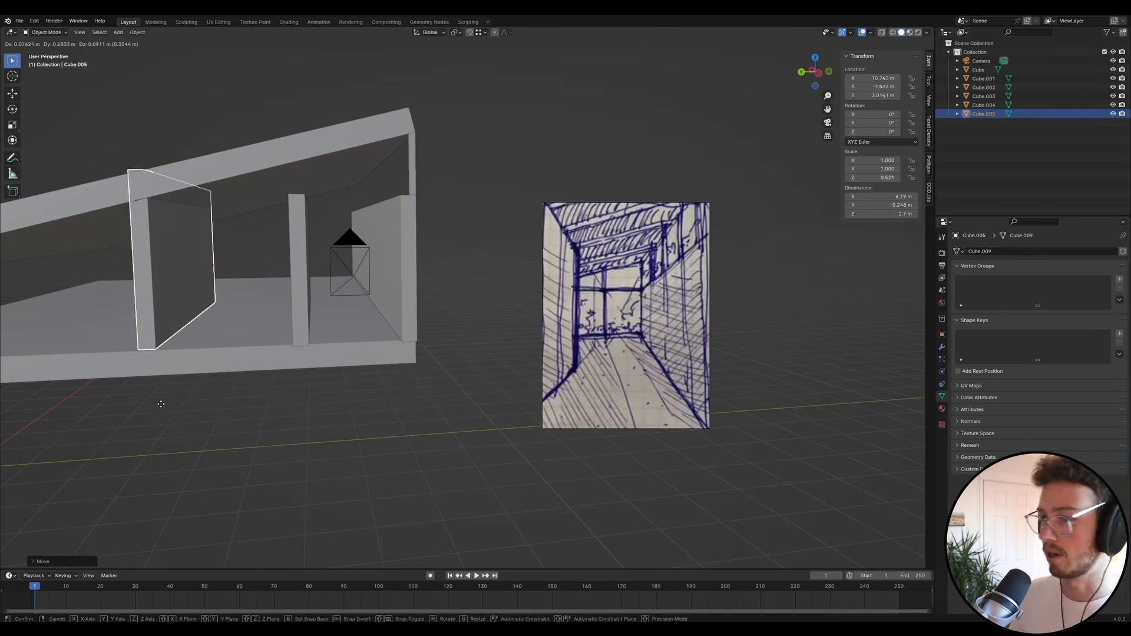
key("z")
left_click(105, 281)
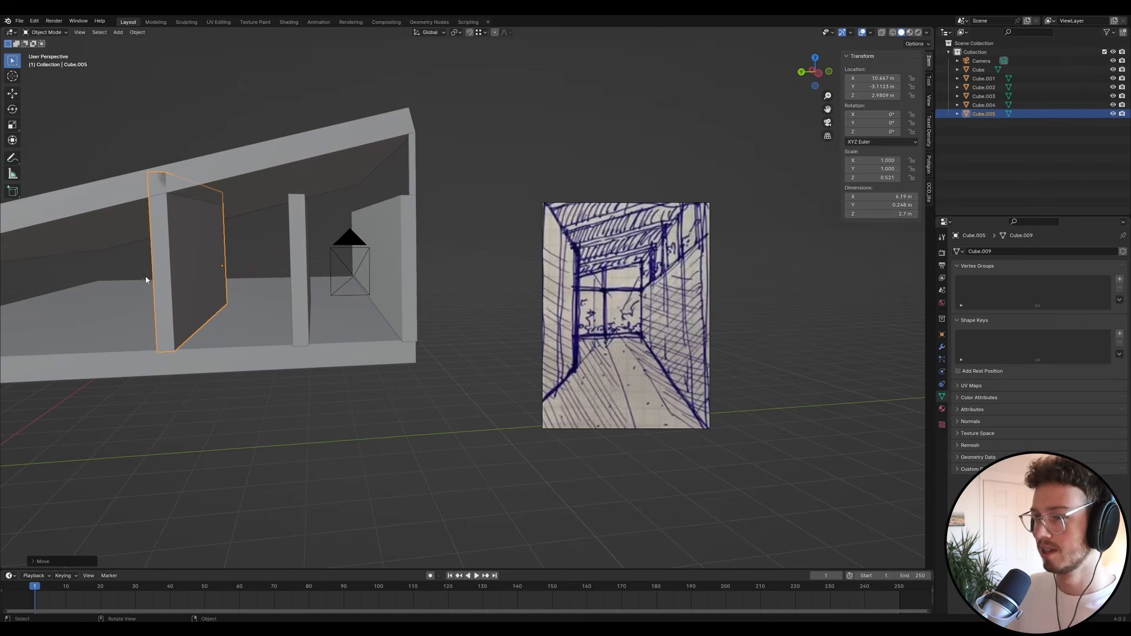
- Raise the roof slab along Z by about 0.3 m so it rests on top of the copied wall
left_click(244, 190)
key("g")
key("z")
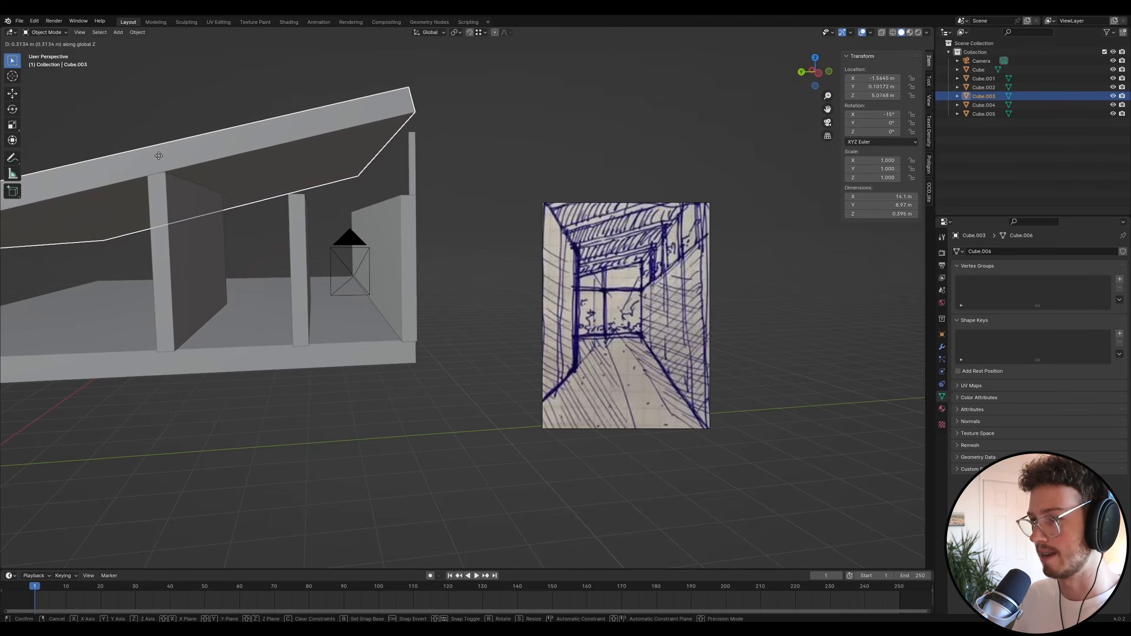
left_click(161, 156)
left_click(164, 114)
middle_click_drag(164, 113, 245, 250)
- Reduce the copied wall's height to 2.4 m
left_click(232, 229)
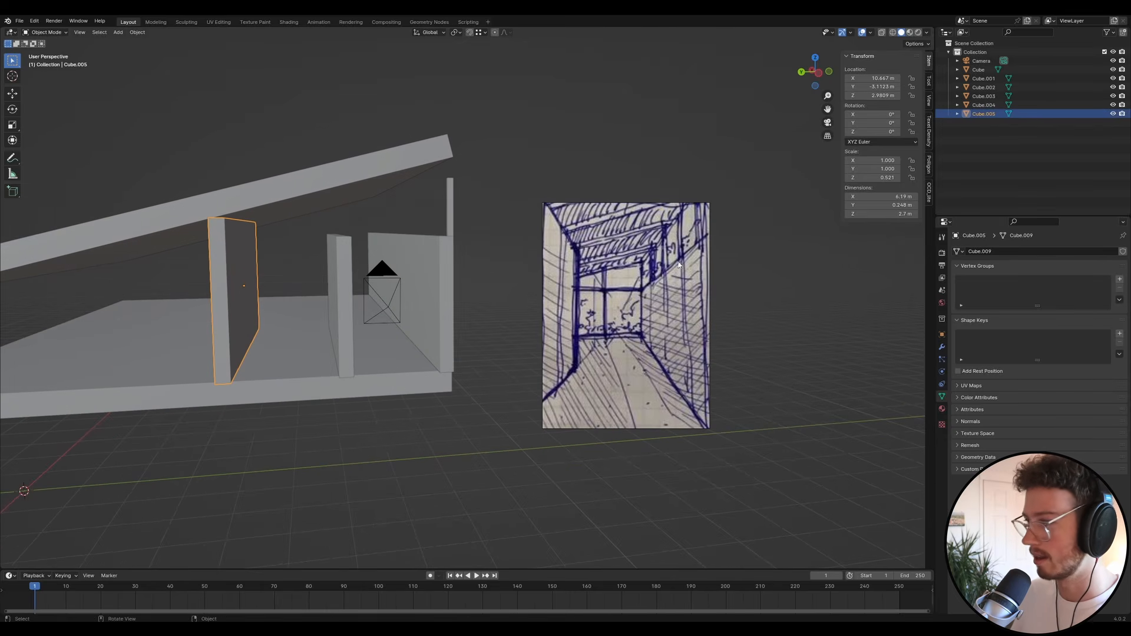
left_click(865, 211)
type("2.5")
key("Return")
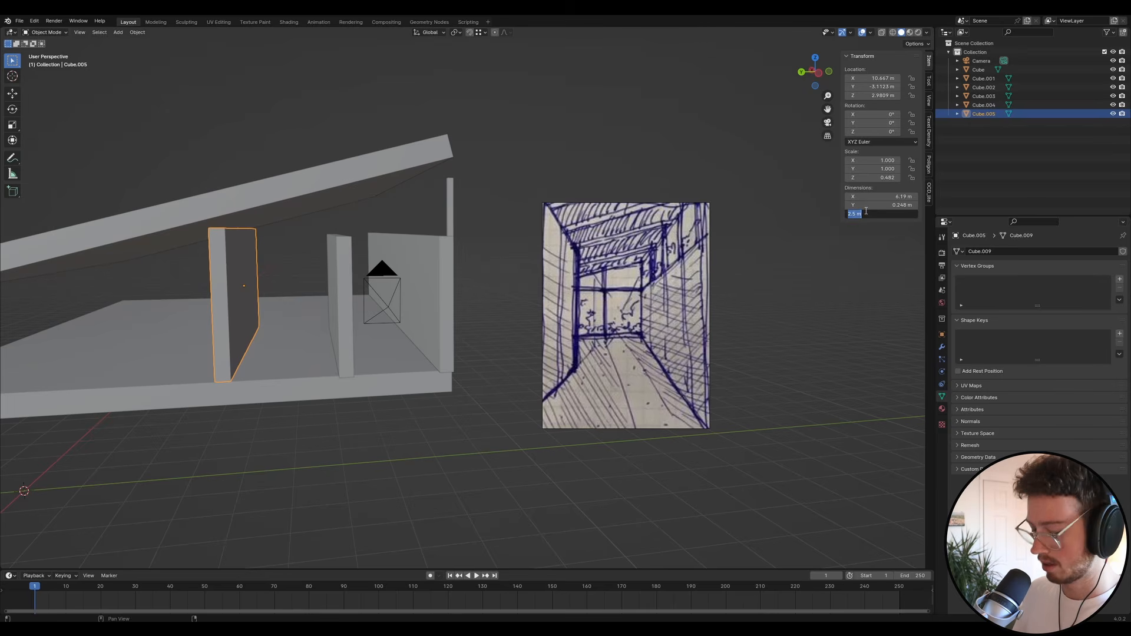
type(".4")
key("Return")
- Align the copied wall along Z at about 2.92 m and move it about 1.3 m along Y, farther from the inner wall
key("g")
key("z")
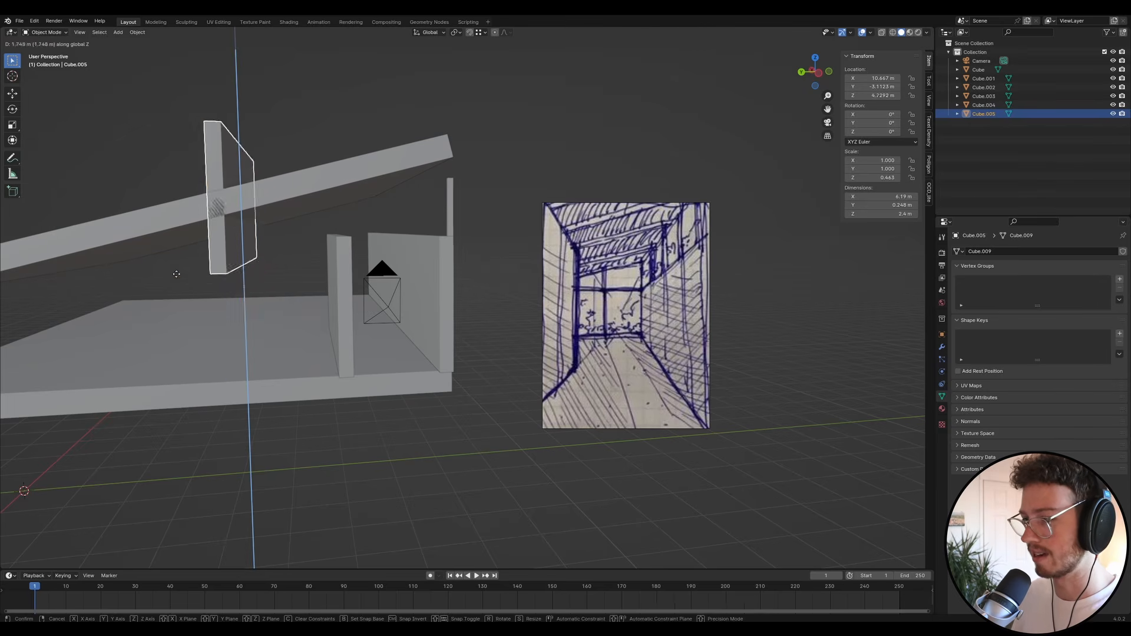
left_click(211, 313)
key("y")
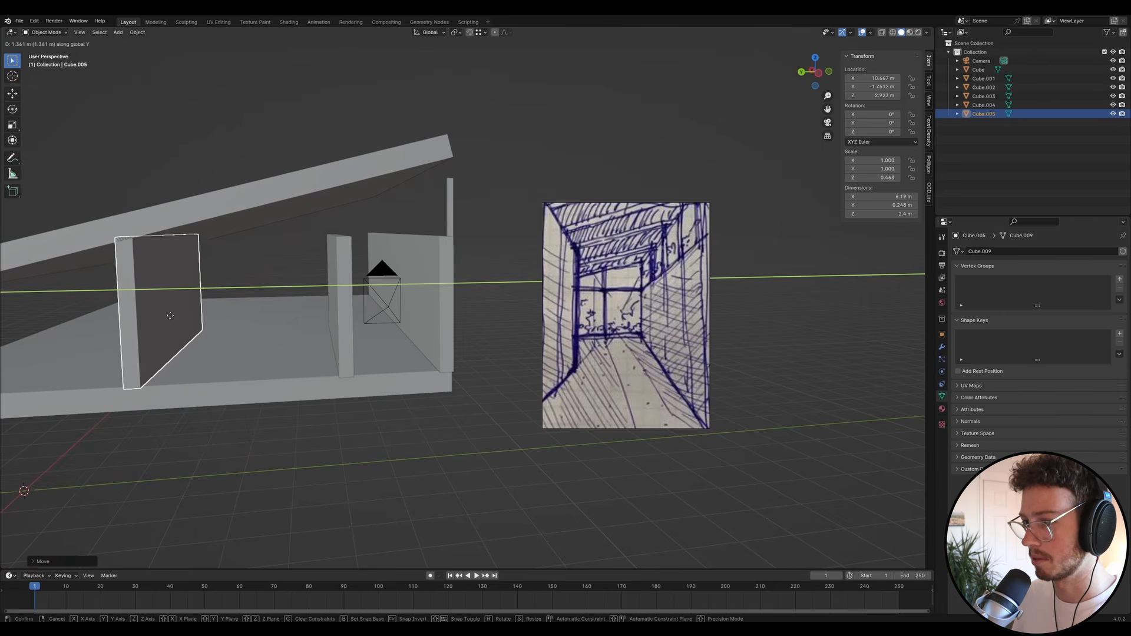
left_click(196, 267)
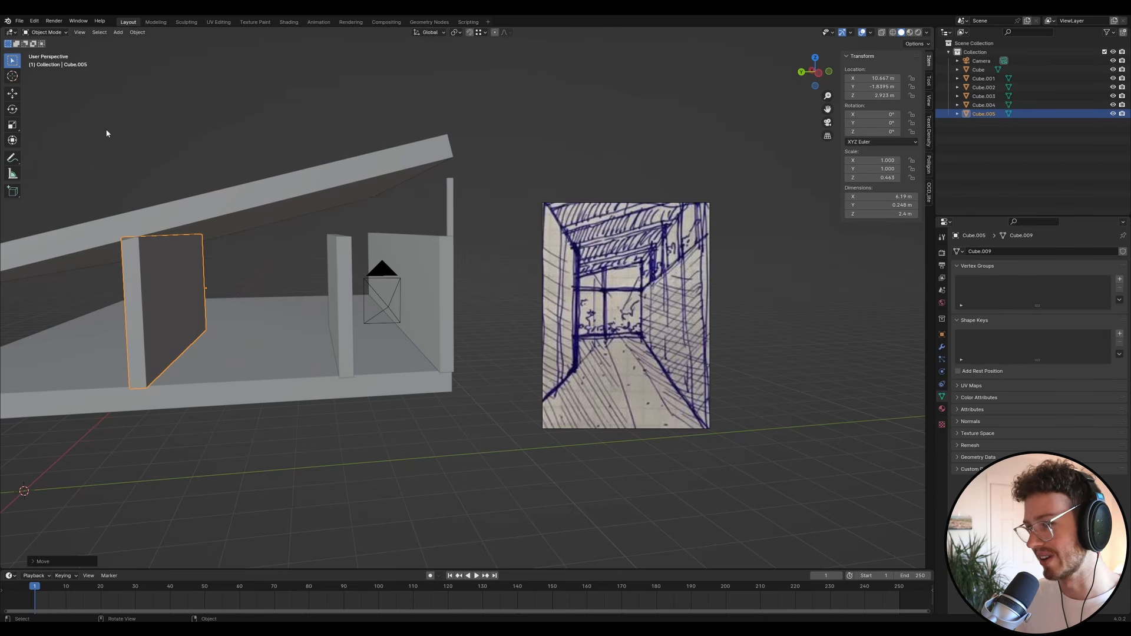
left_click(278, 268)
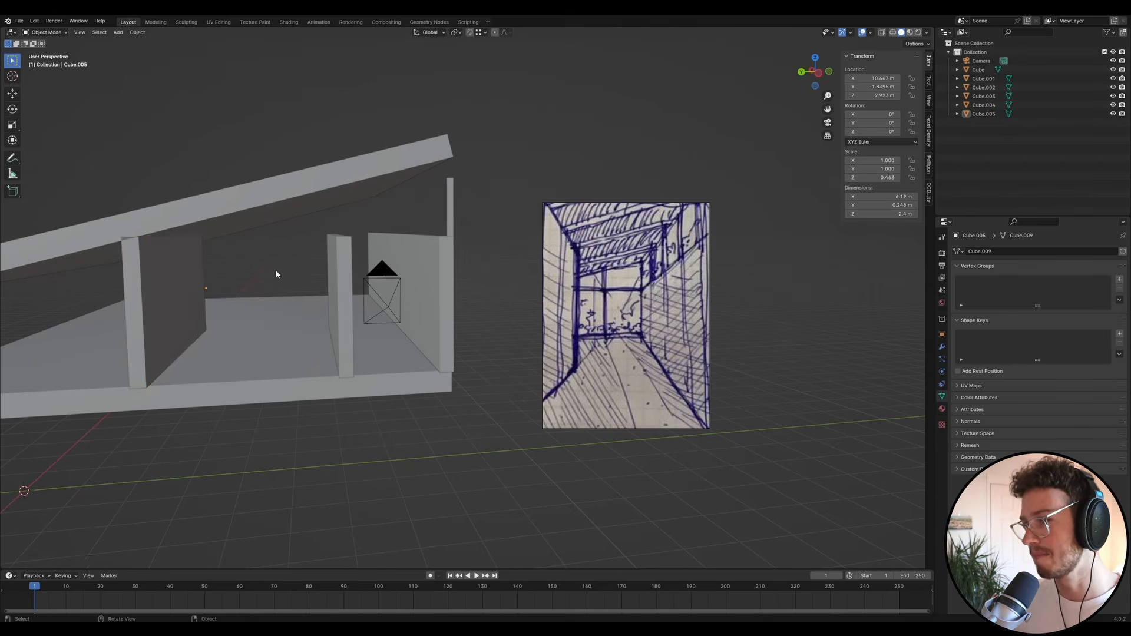
- Extend the thin post's top face along Z up to the underside of the roof, making the post about 1.35 m tall
middle_click_drag(278, 268, 262, 277)
scroll(376, 267, "up", 2)
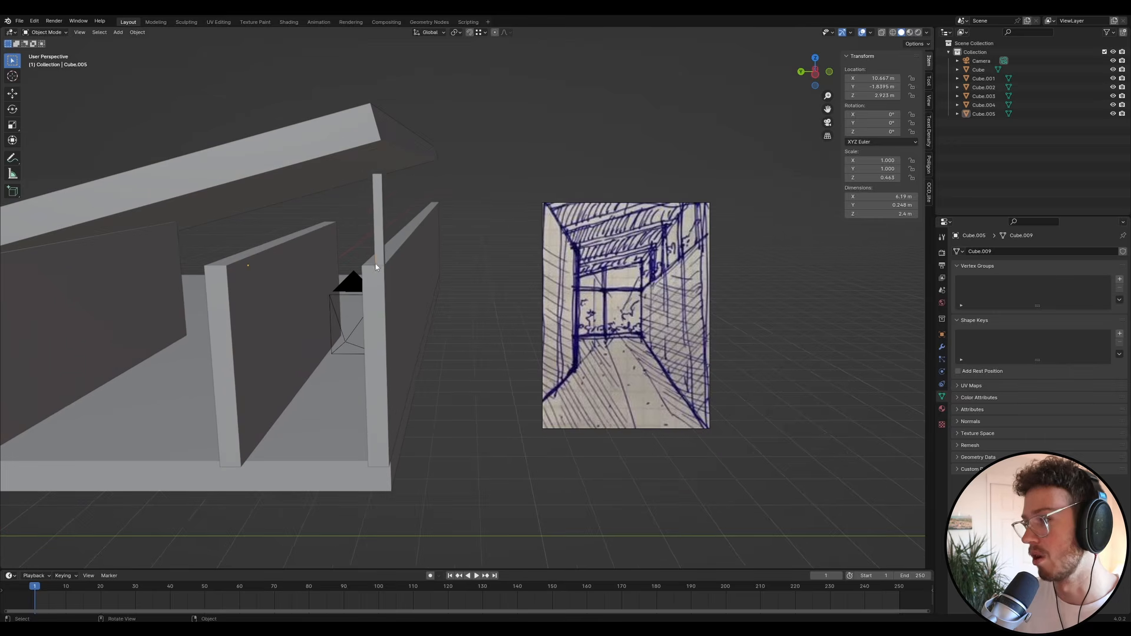
left_click(378, 206)
scroll(434, 161, "up", 3)
scroll(384, 171, "down", 3)
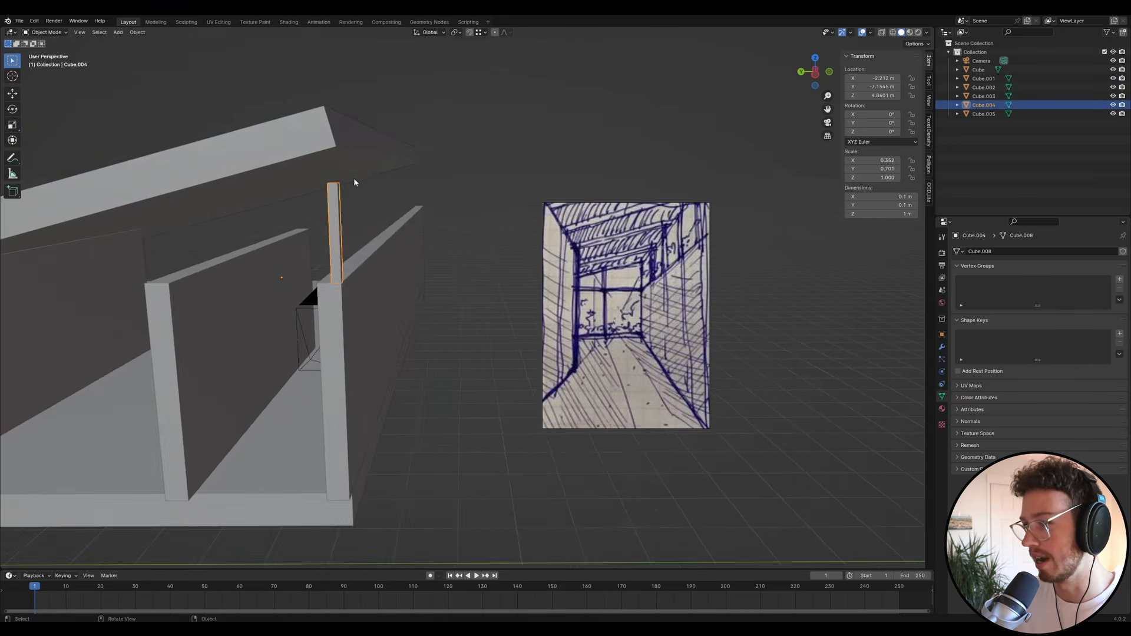
scroll(333, 176, "up", 3)
key("Tab")
middle_click_drag(333, 175, 330, 179)
key("g")
key("z")
left_click(322, 106)
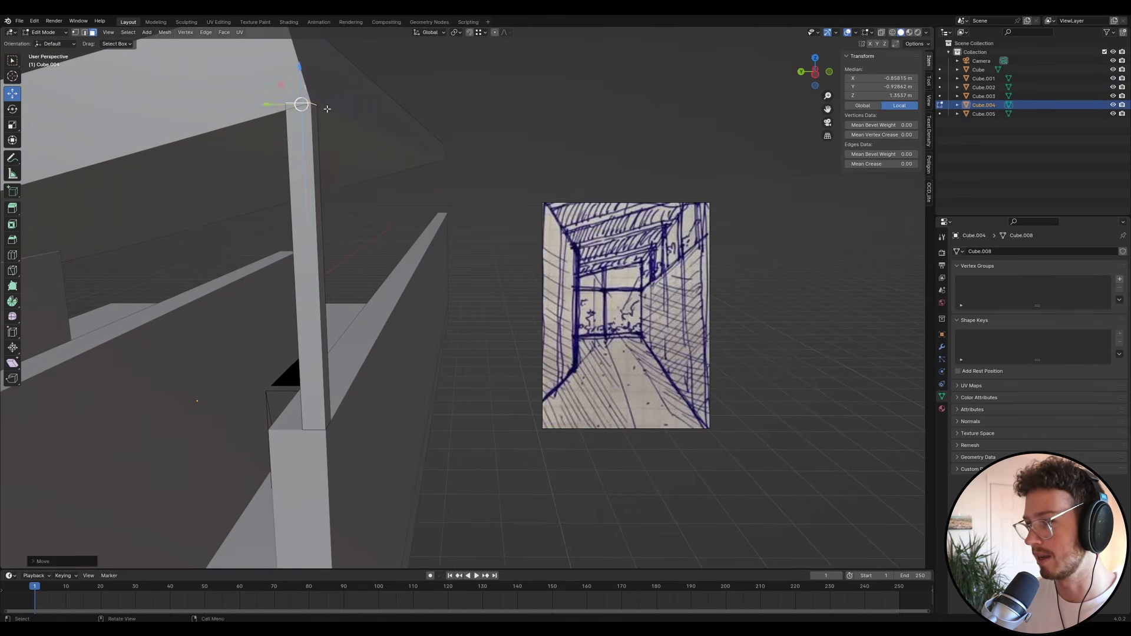
key("Tab")
left_click(507, 125)
- Compare the camera view with the reference sketch and inspect the building from outside at its far end
scroll(398, 158, "down", 4)
middle_click_drag(396, 159, 382, 170)
mouse_move(281, 226)
middle_mouse_down()
mouse_move(346, 253)
mouse_move(325, 249)
middle_mouse_up()
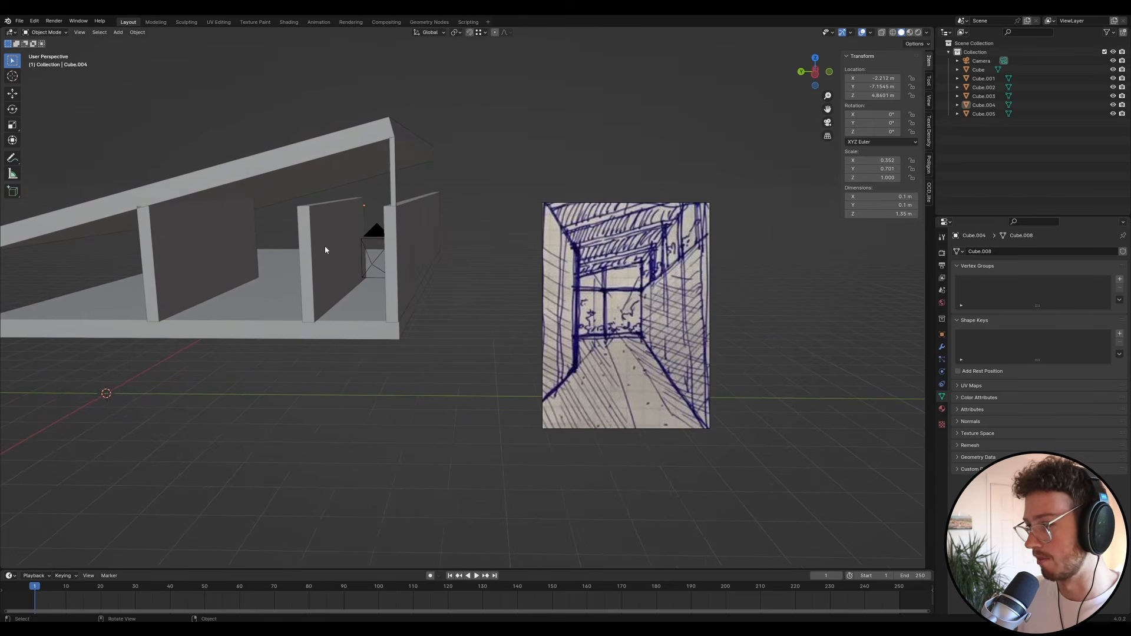
key("KP_0")
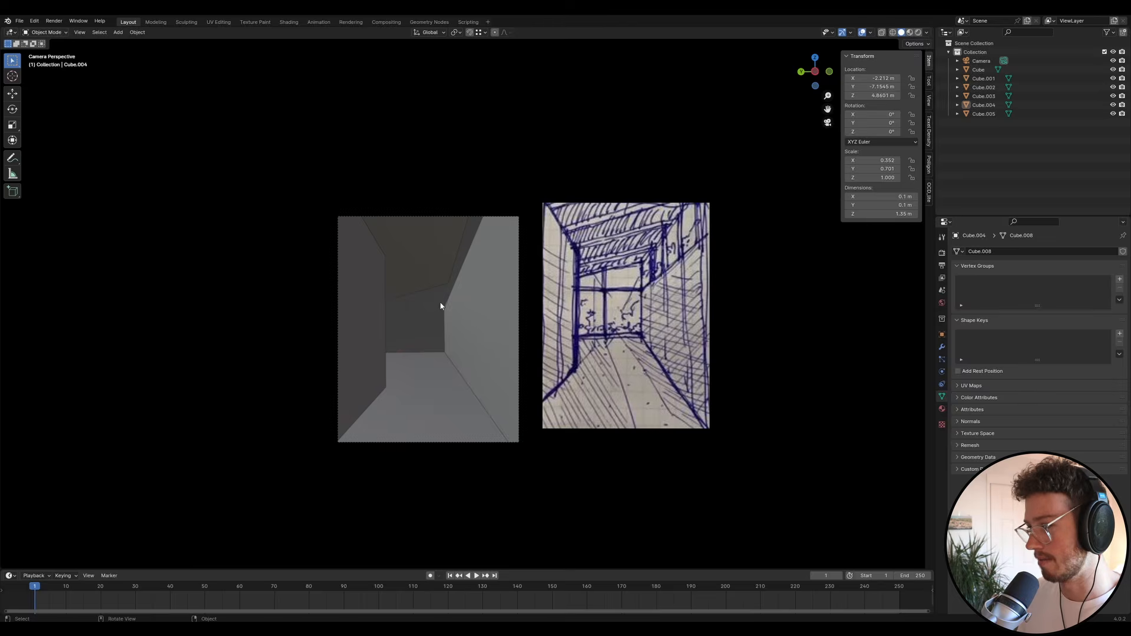
mouse_move(441, 306)
middle_mouse_down()
mouse_move(412, 351)
mouse_move(240, 290)
mouse_move(280, 290)
middle_mouse_up()
scroll(412, 349, "down", 5)
scroll(224, 276, "up", 4)
scroll(280, 290, "down", 3)
mouse_move(436, 330)
middle_mouse_down("shift")
mouse_move(273, 348)
mouse_move(334, 320)
mouse_move(324, 259)
mouse_move(424, 323)
mouse_move(386, 321)
middle_mouse_up("shift")
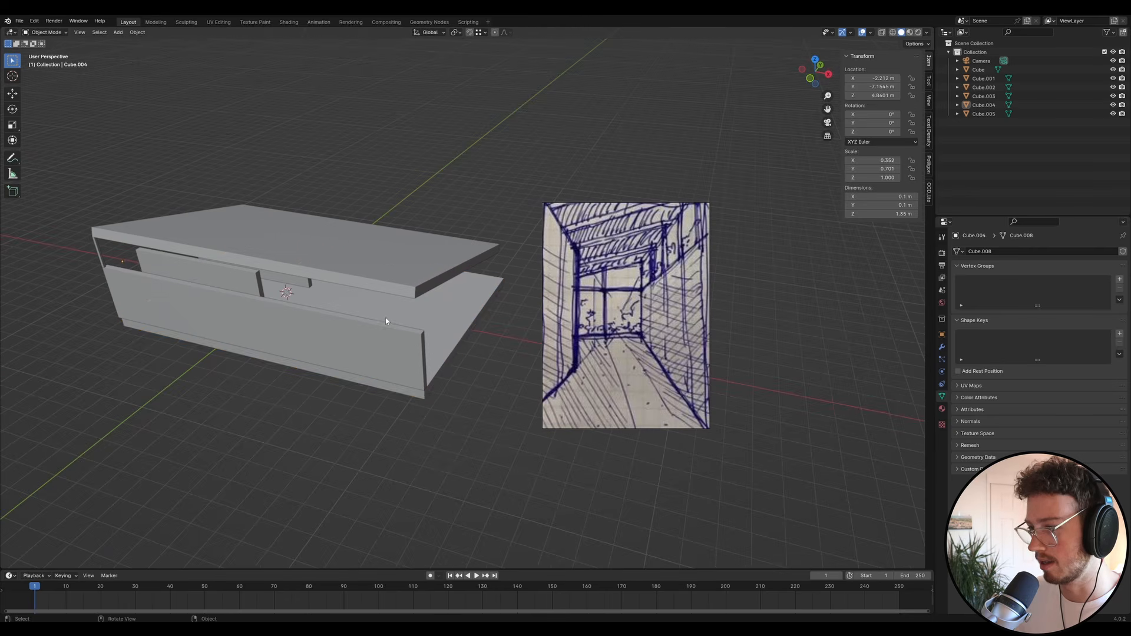
- Pull the floor slab's far end face back along X to line up with the end of the inner wall
left_click(470, 309)
key("Tab")
left_click(465, 340)
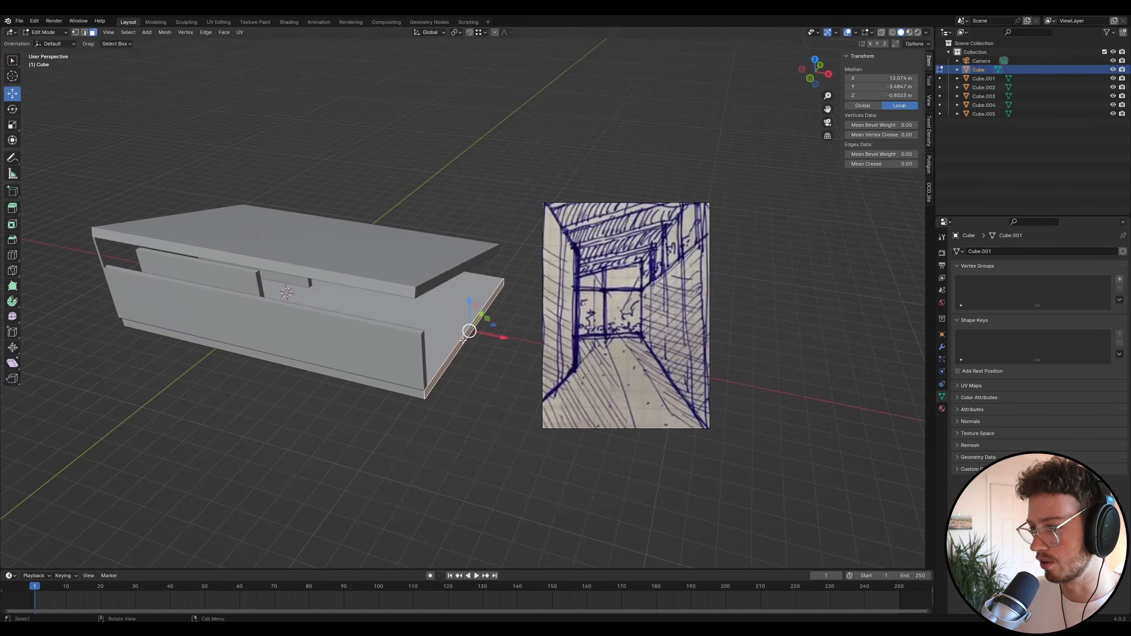
key("g")
key("x")
left_click(363, 308)
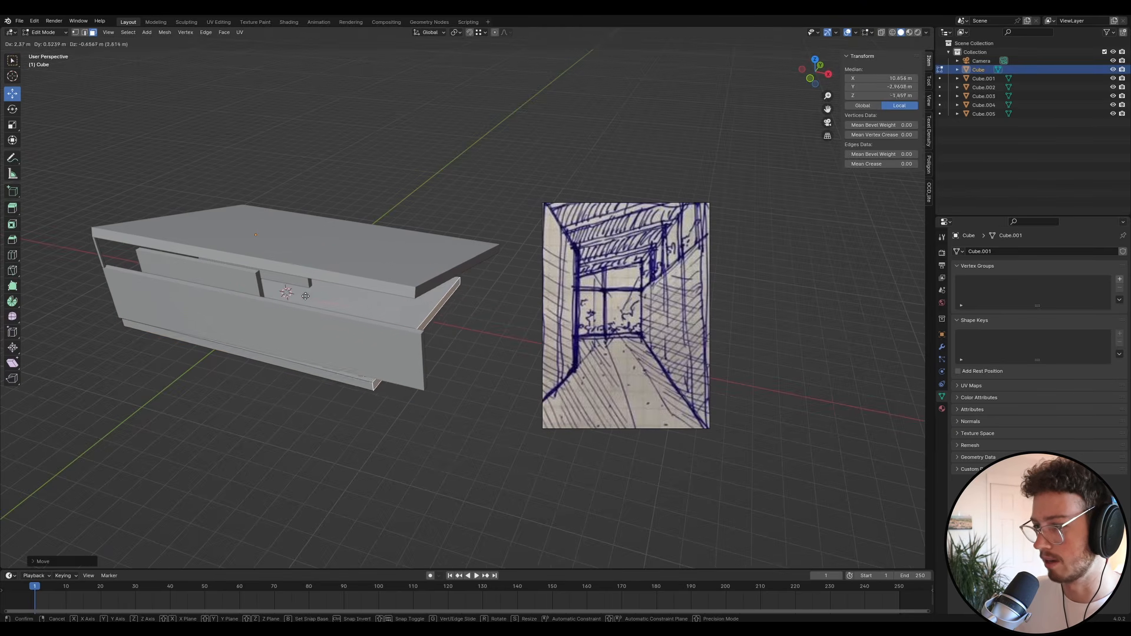
key("g")
key("x")
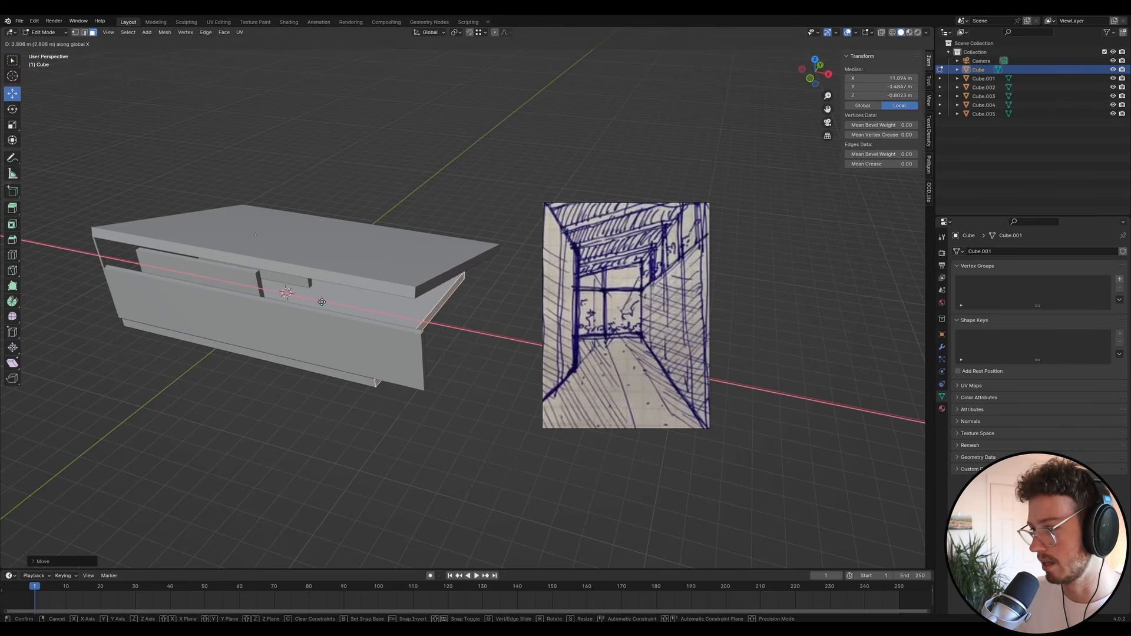
left_click(223, 269)
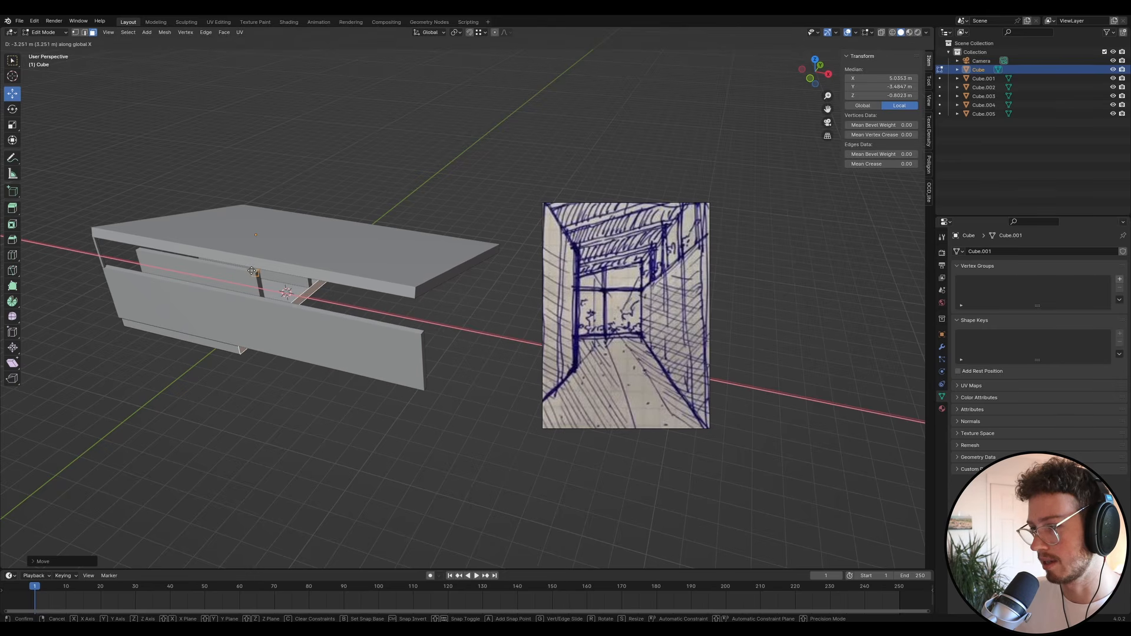
- Extend the floor slab's end face 6 m along X past the end of the inner wall
scroll(273, 296, "up", 4)
key("g")
key("x")
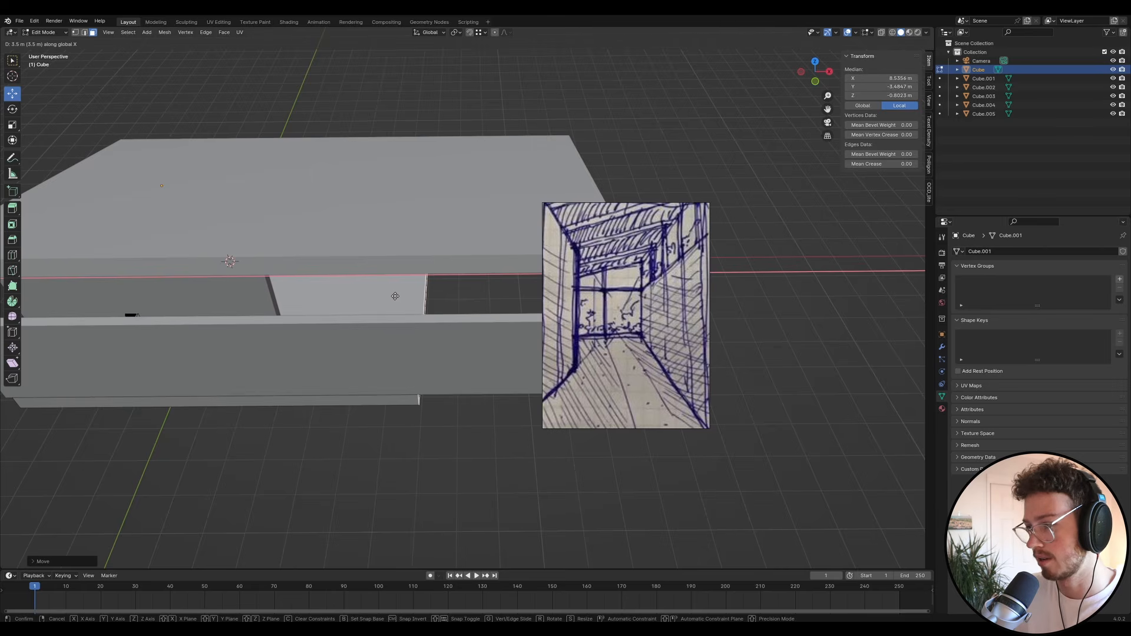
key("6")
key("Return")
scroll(480, 295, "down", 1)
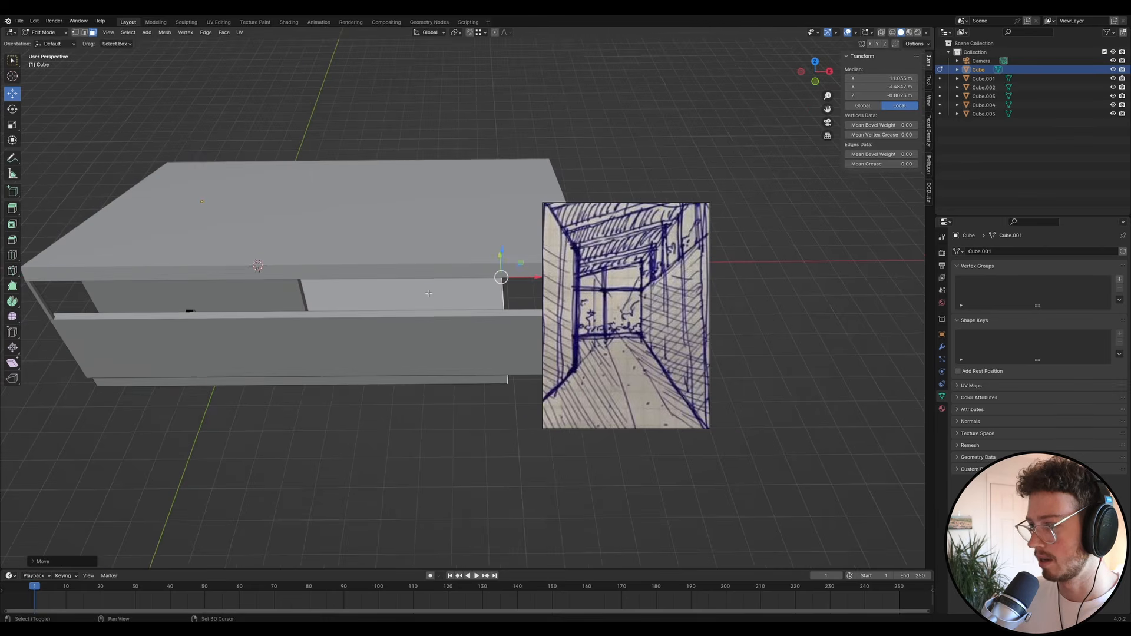
- Exit mesh editing and duplicate the long outer wall along X past its far end
middle_click_drag(504, 300, 445, 393, "shift")
key("Tab")
scroll(418, 374, "up", 2)
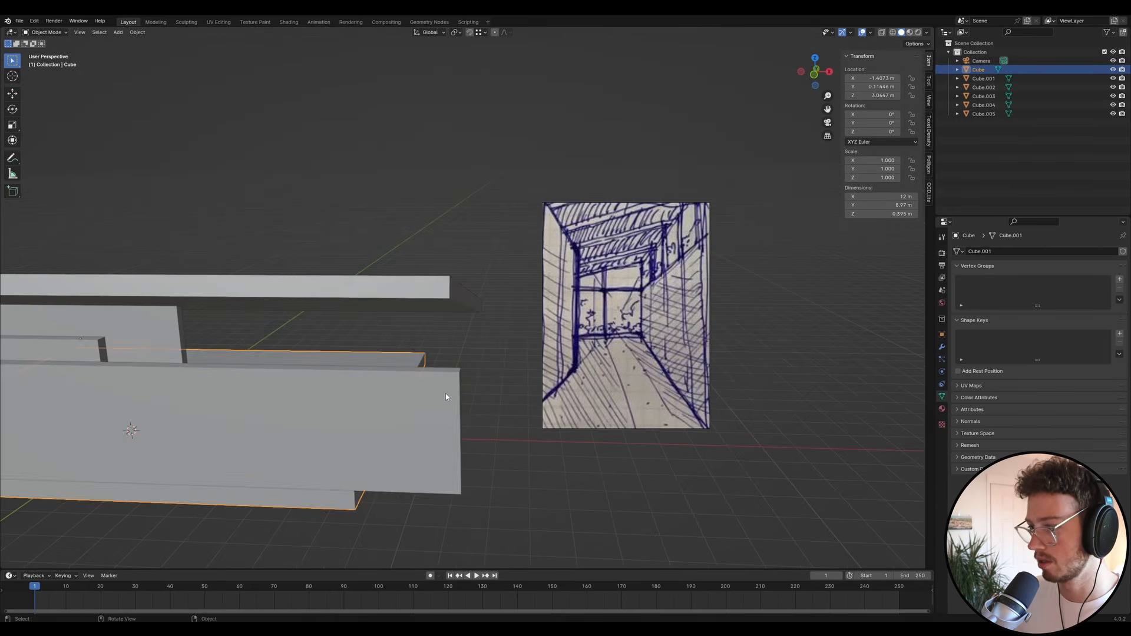
left_click(448, 394)
mouse_move(395, 364)
middle_mouse_down()
mouse_move(206, 328)
mouse_move(177, 343)
mouse_move(178, 357)
mouse_move(434, 396)
mouse_move(389, 359)
mouse_move(357, 362)
mouse_move(396, 366)
middle_mouse_up()
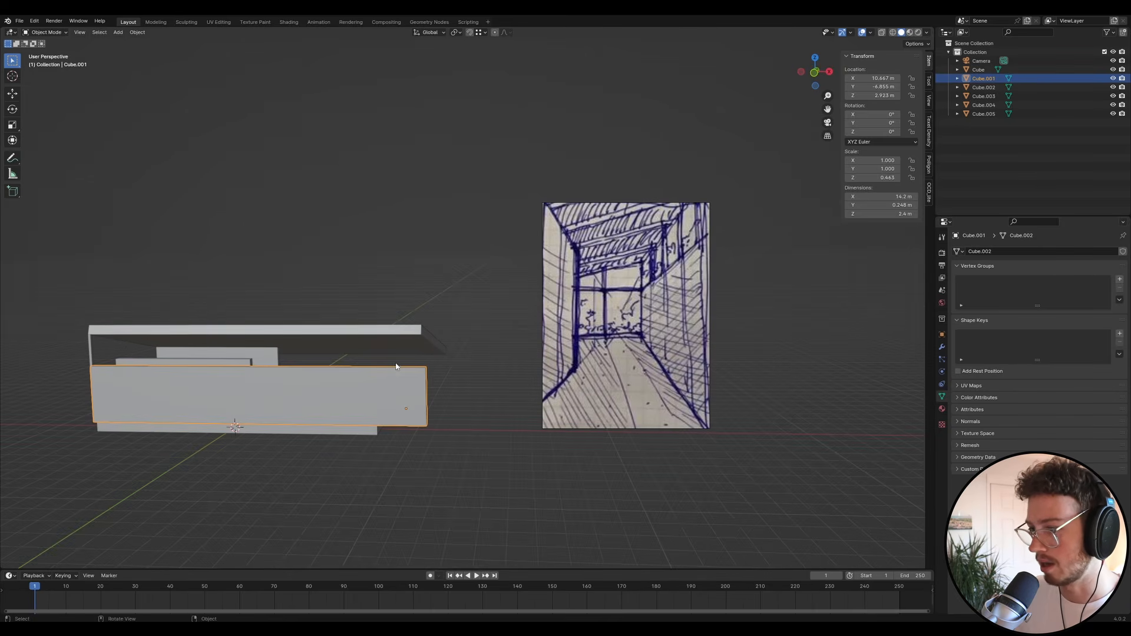
key("shift+d")
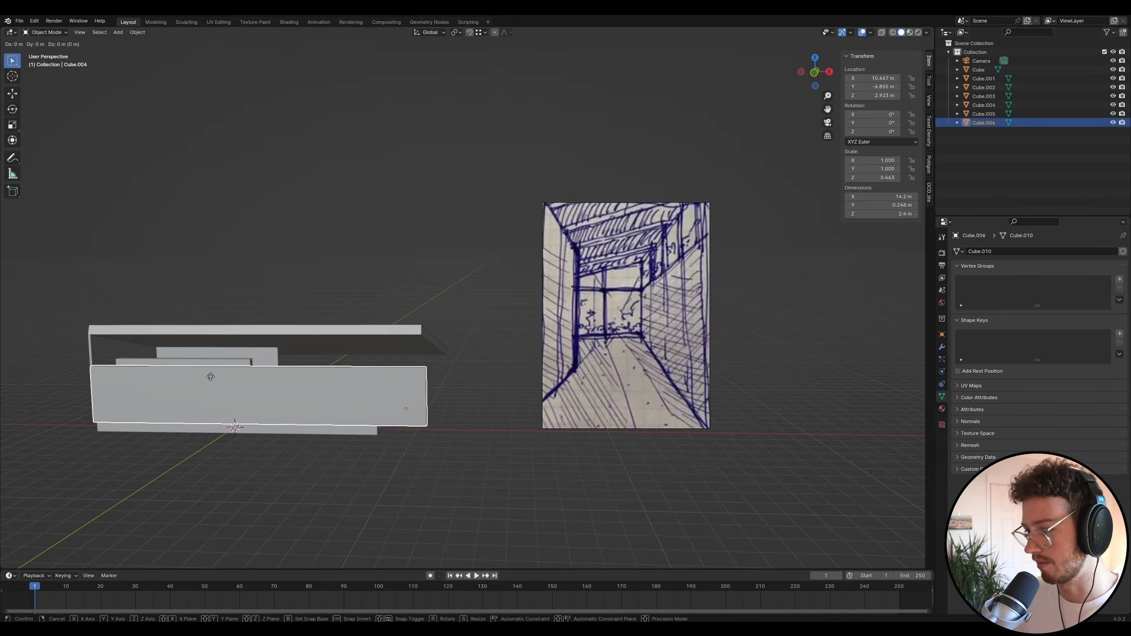
key("x")
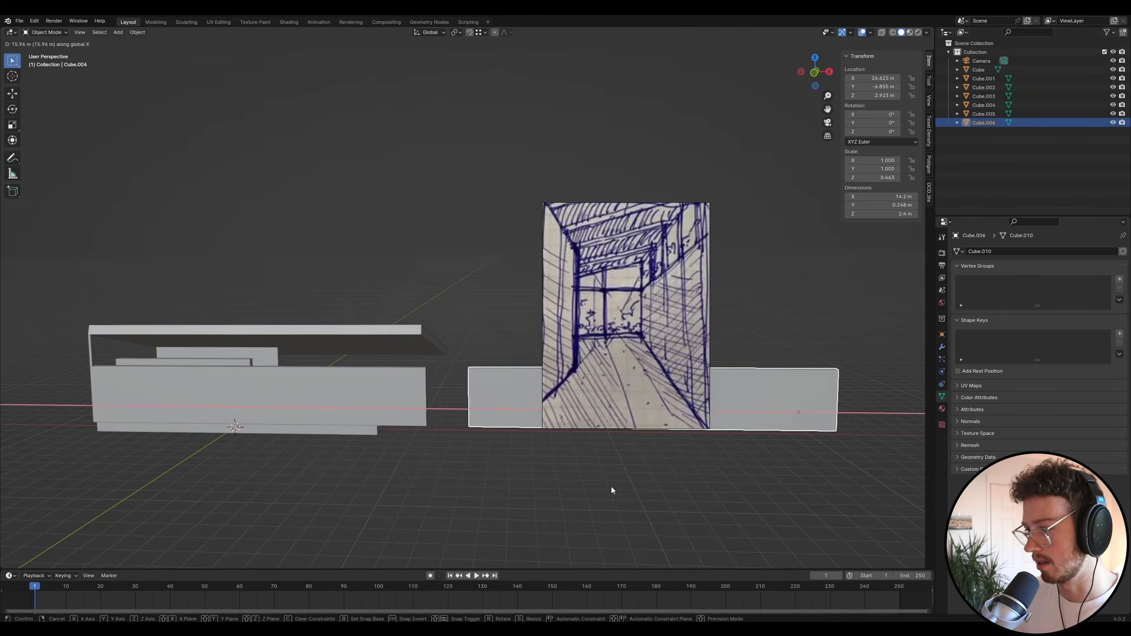
left_click(414, 352)
- Move the duplicated wall back along X until it butts against the original outer wall's end
key("g")
key("x")
left_click(431, 372)
scroll(434, 372, "up", 5)
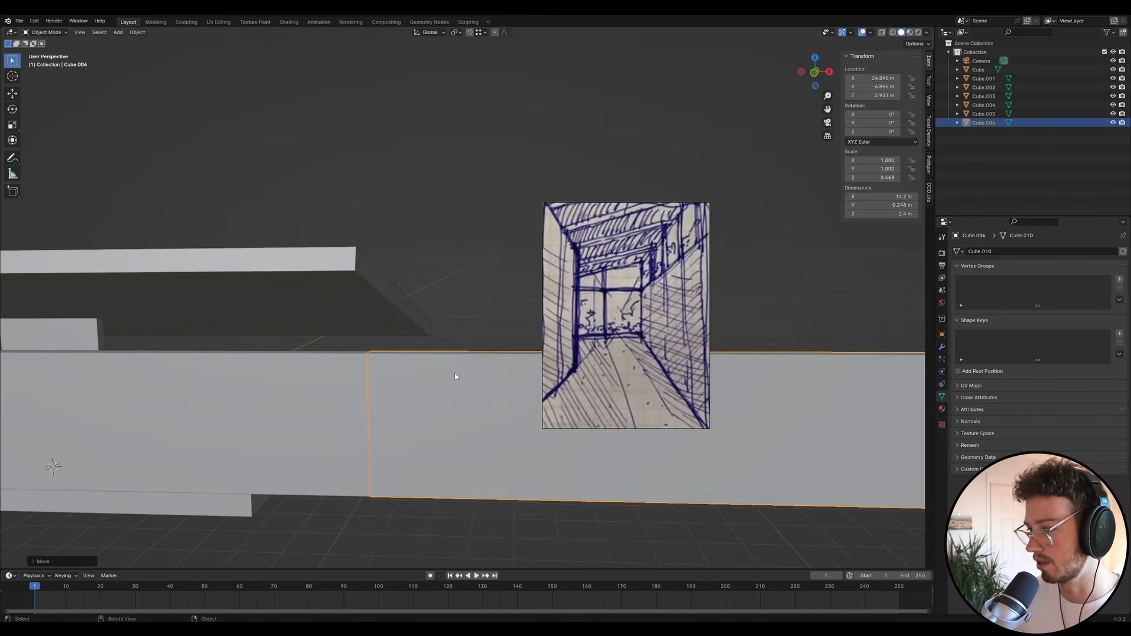
left_click(468, 343)
mouse_move(469, 343)
middle_mouse_down()
mouse_move(371, 348)
mouse_move(290, 312)
mouse_move(225, 324)
mouse_move(450, 352)
middle_mouse_up()
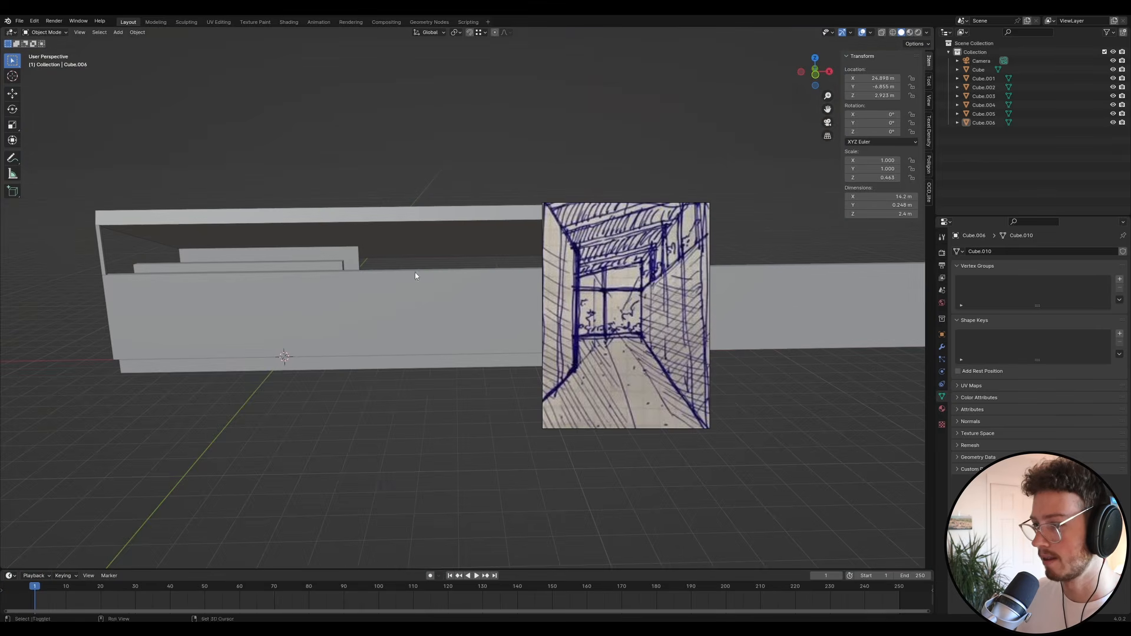
- Duplicate the added outer wall section and offset the copy about 9.7 m along Y
middle_click_drag(414, 275, 121, 349, "shift")
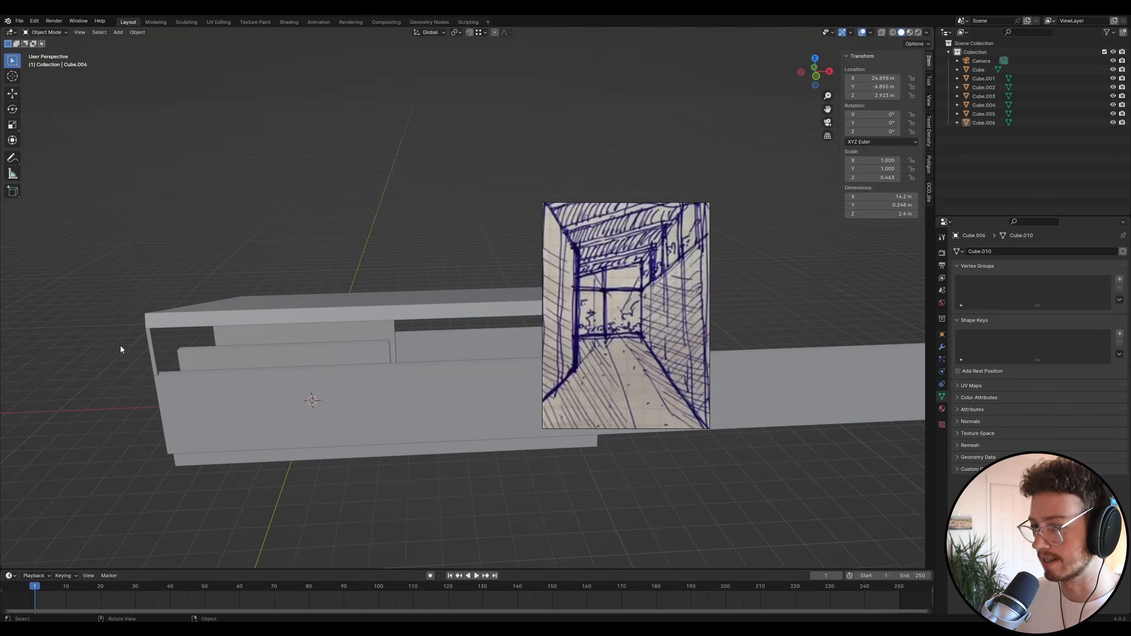
left_click(152, 345)
middle_click_drag(202, 391, 432, 348, "shift")
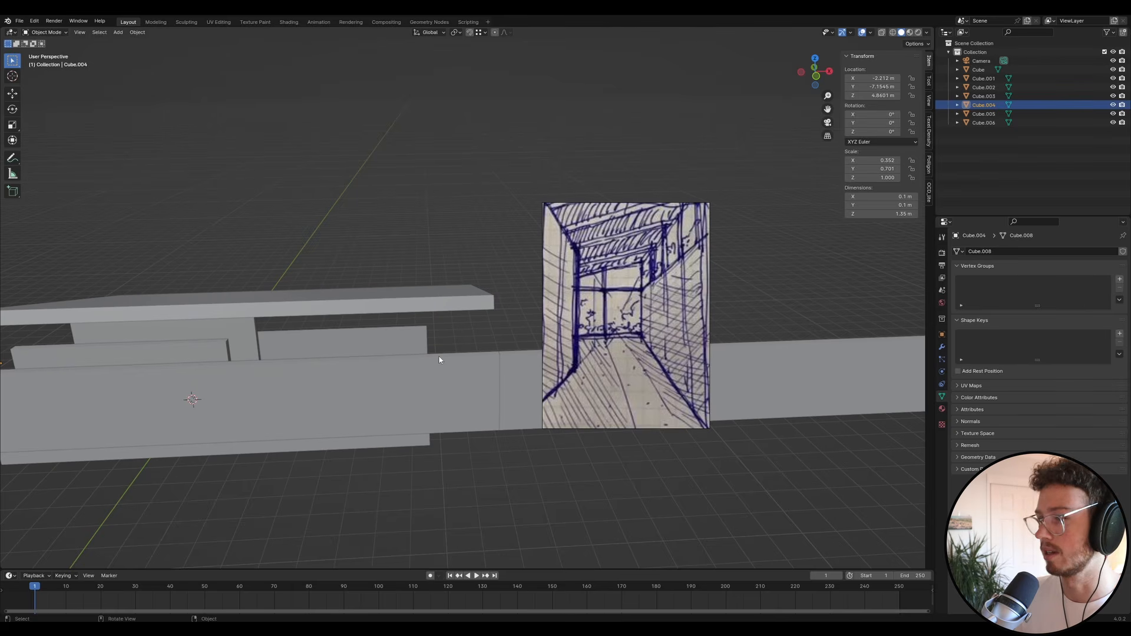
scroll(310, 323, "down", 3)
middle_click_drag(309, 323, 254, 366)
left_click(359, 370)
key("shift+d")
key("y")
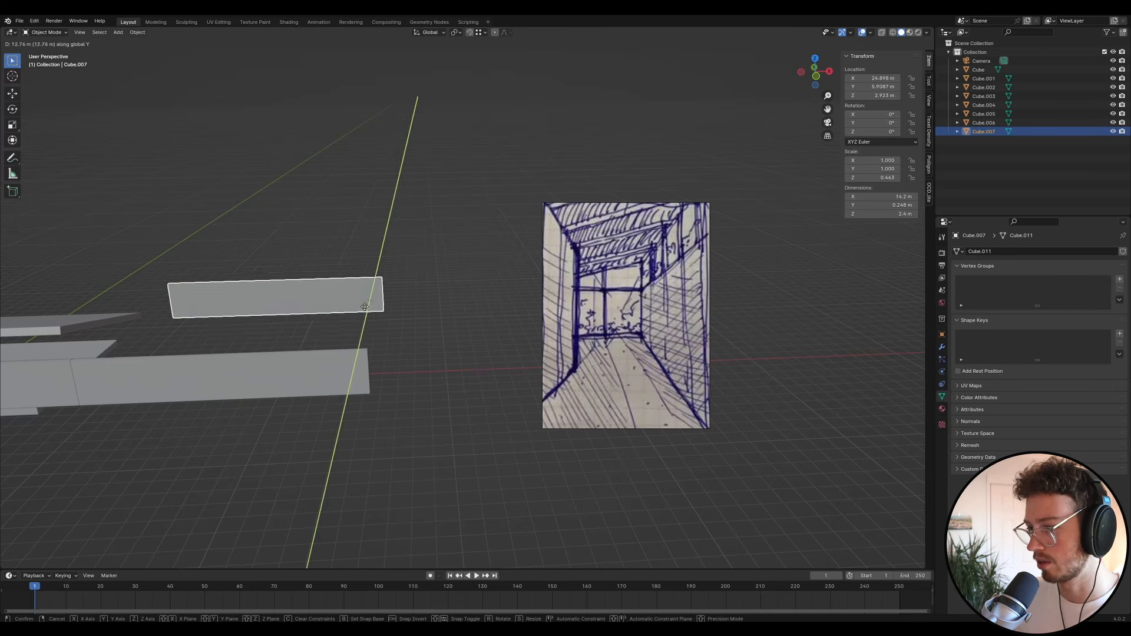
left_click(366, 310)
- Rotate the new wall copy 90° about Z so it runs across the corridor direction
key("r")
key("z")
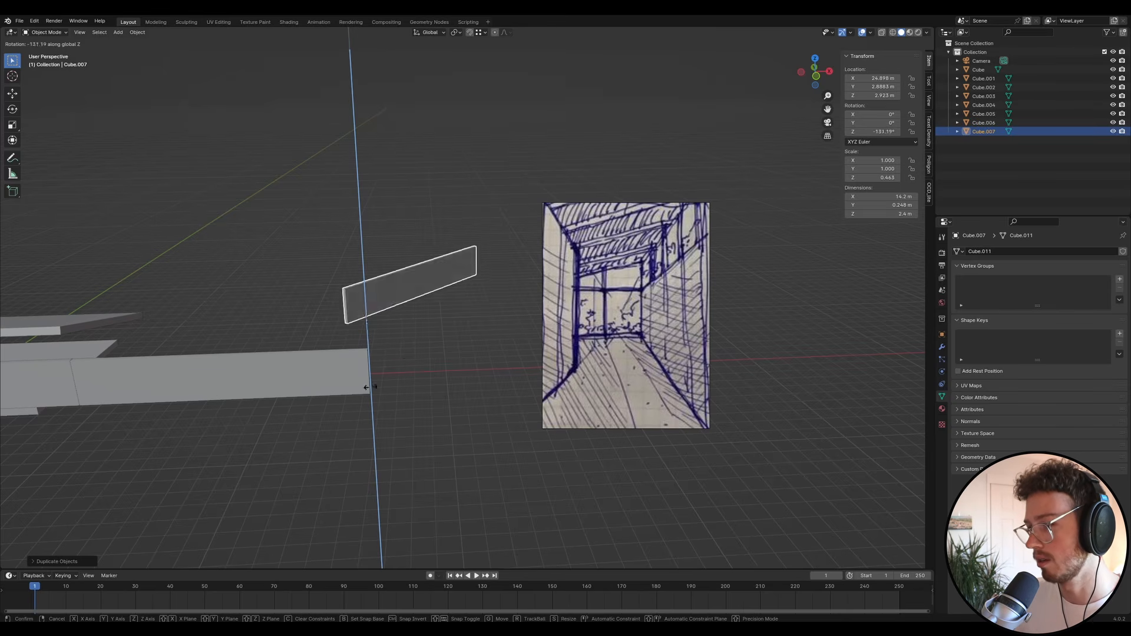
type("90")
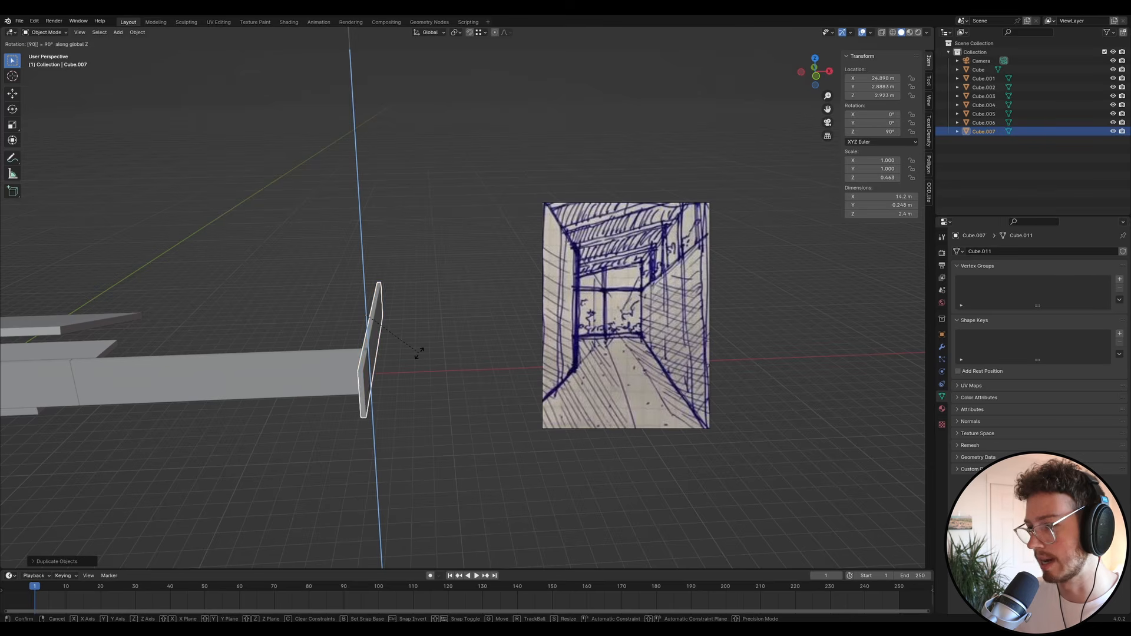
key("Return")
- Snap the cross wall onto the far end of the extended outer wall so that they form a corner
key("g")
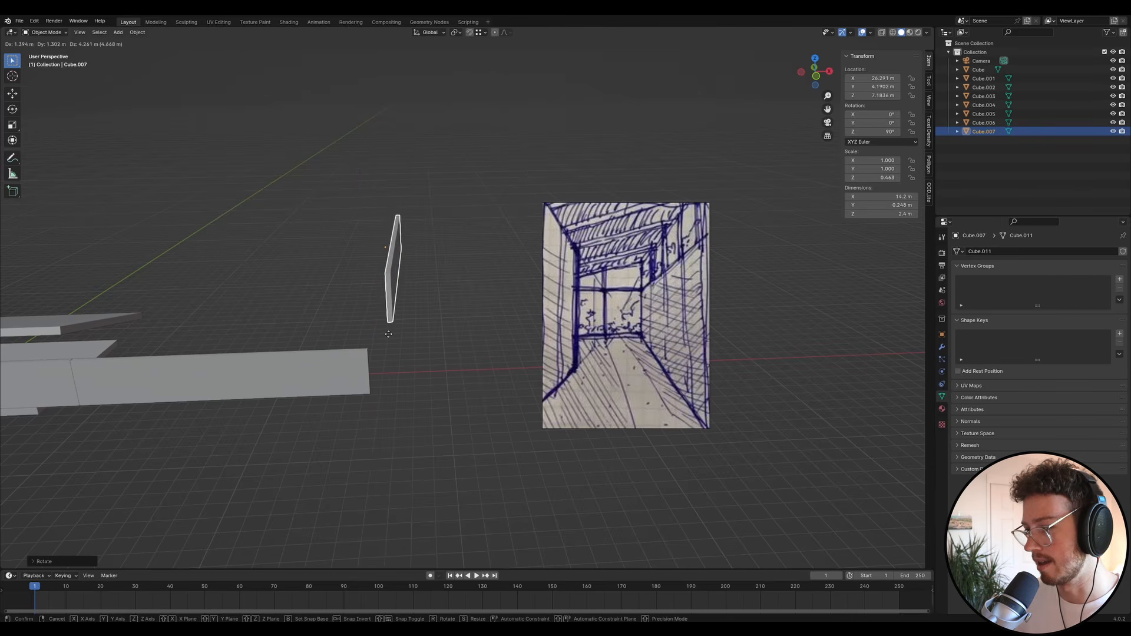
left_click(394, 379)
middle_click_drag(394, 379, 337, 397)
key("g")
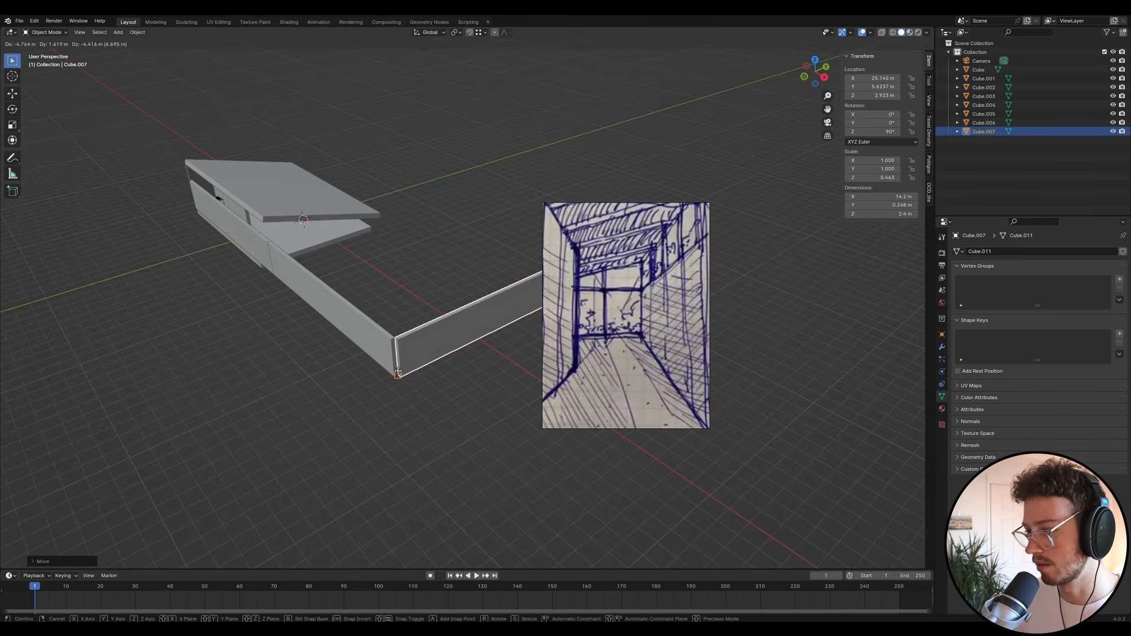
left_click(397, 359)
key("g")
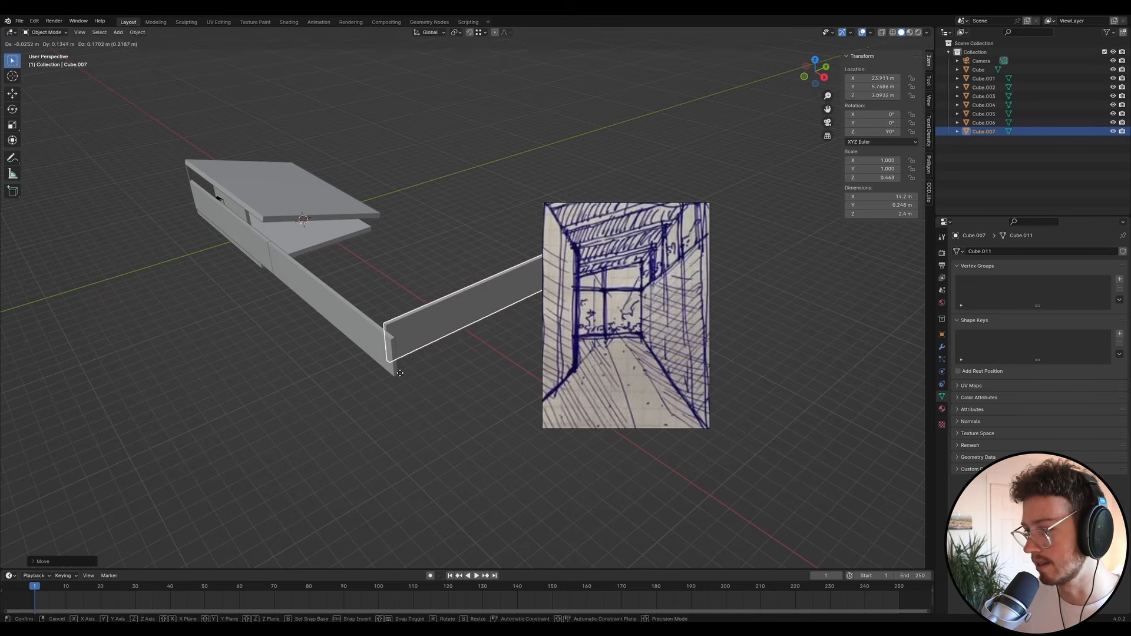
left_click(400, 376, "ctrl")
middle_click_drag(452, 371, 391, 358)
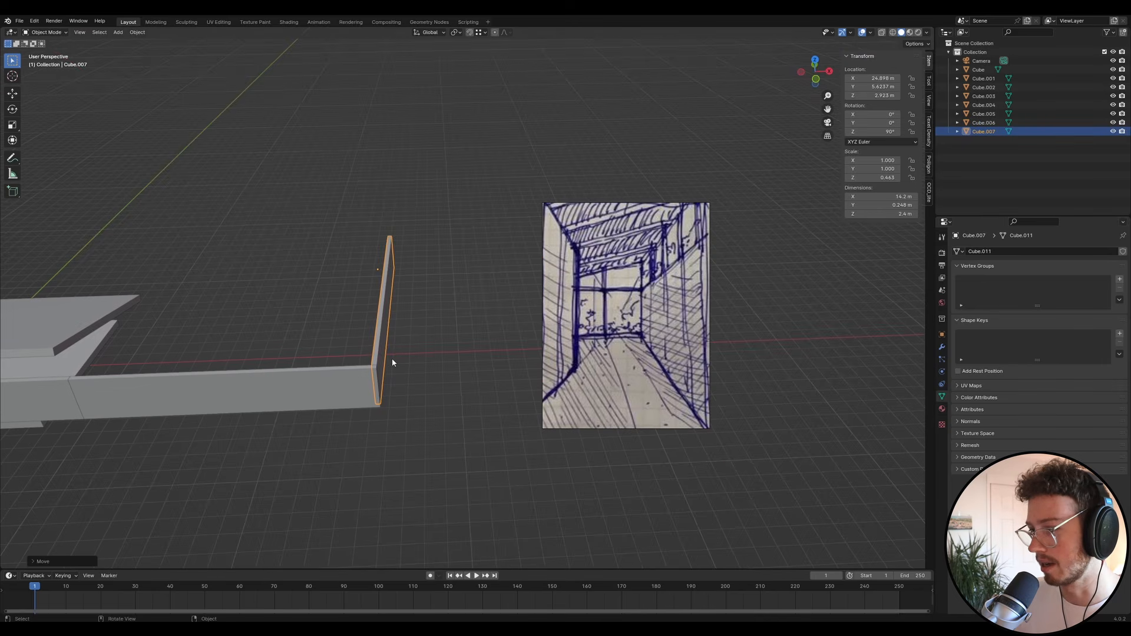
- Slide the cross wall back along X toward the building to about X 19.6 m and view it through the camera
key("g")
key("y")
key("y")
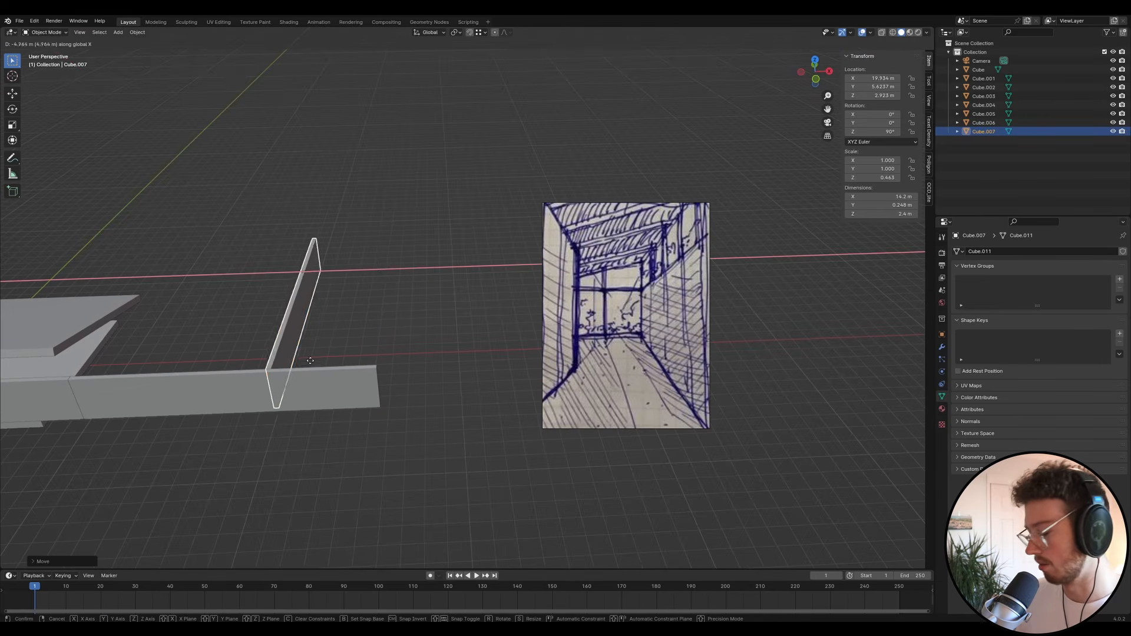
left_click(324, 359)
key("KP_0")
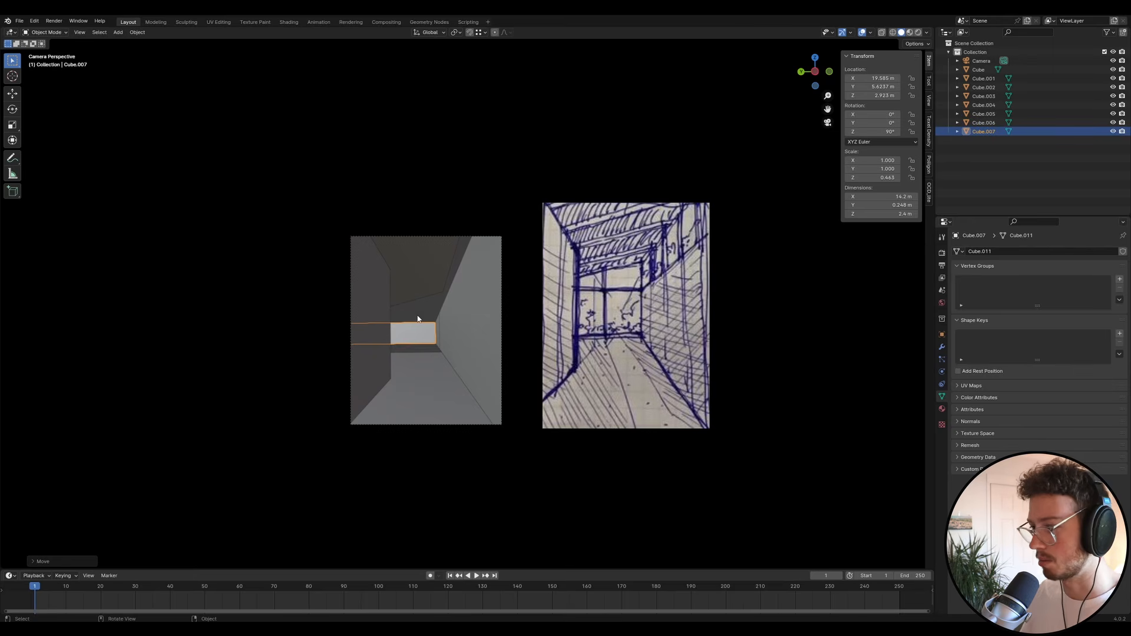
key("alt+a")
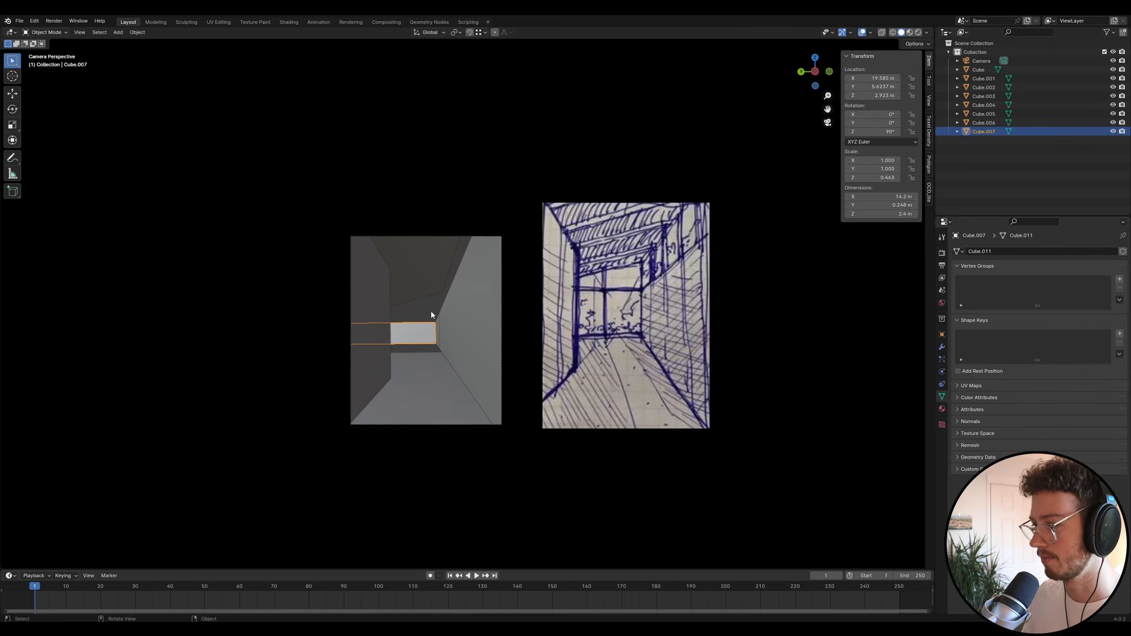
scroll(436, 317, "up", 3)
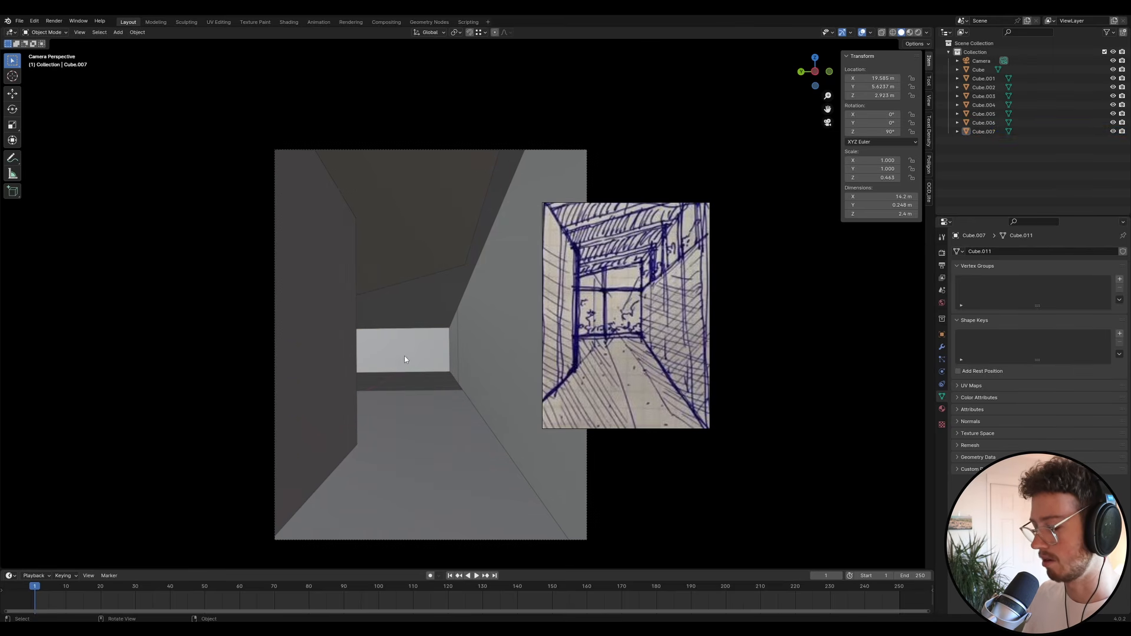
- Adjust the cross wall along X in the camera view to about X 22 m, matching the sketch's corridor end
left_click(435, 373)
key("g")
key("x")
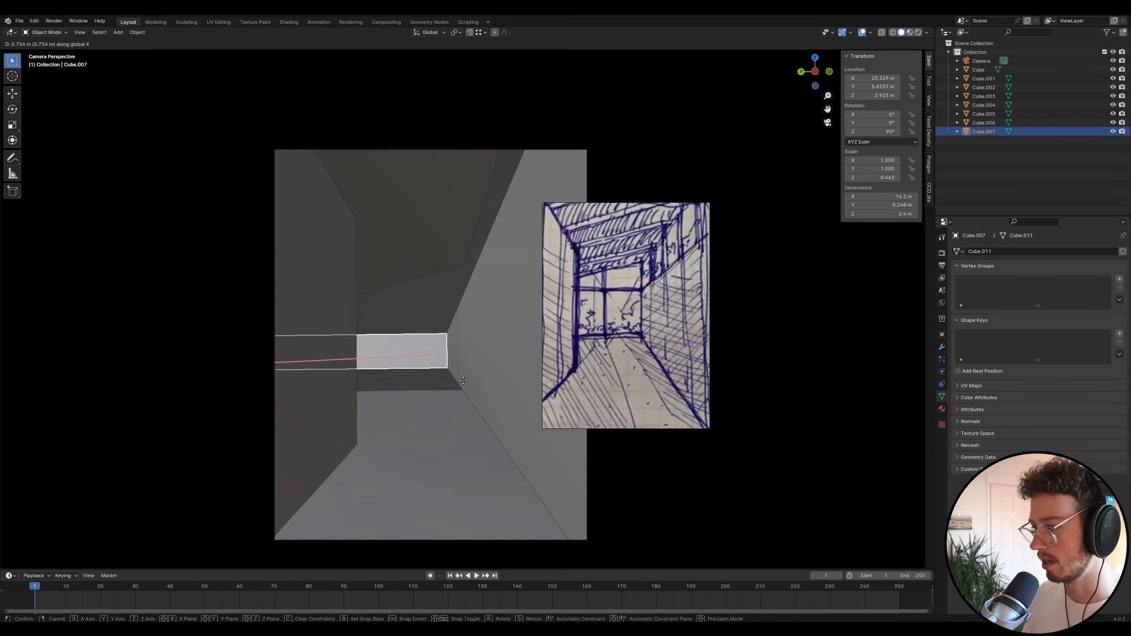
left_click(456, 375)
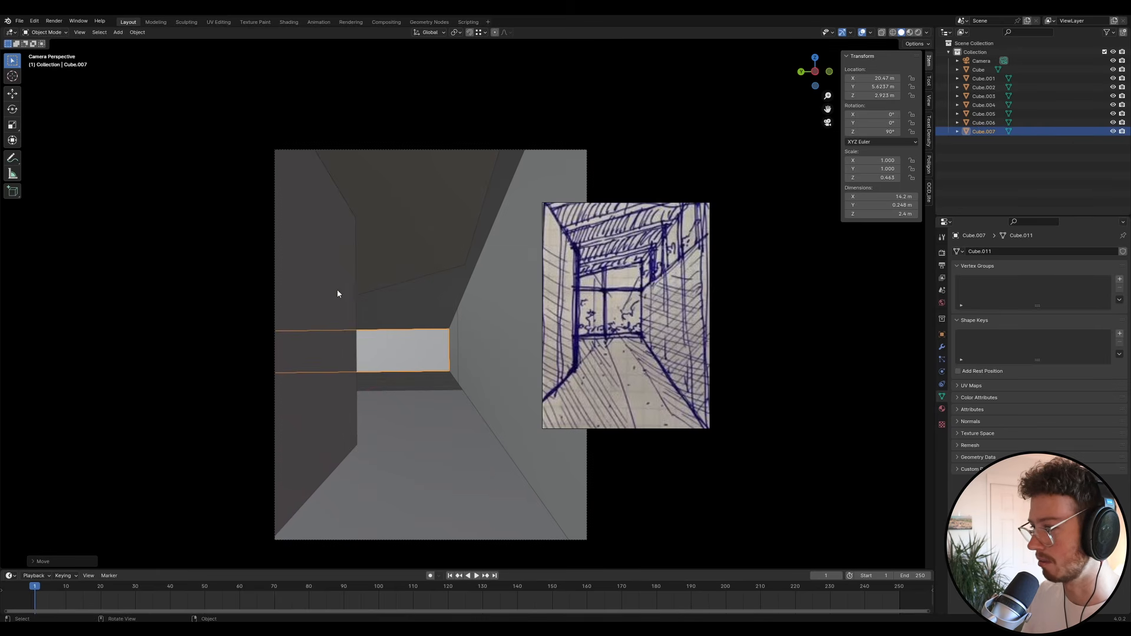
key("g")
key("x")
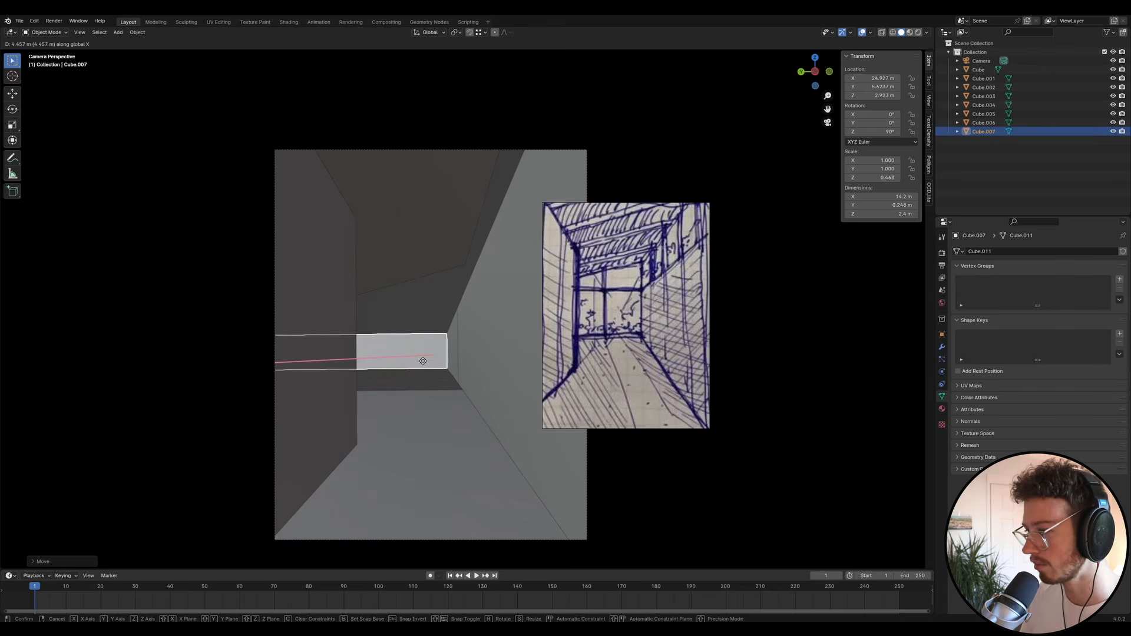
left_click(423, 356)
left_click(436, 417)
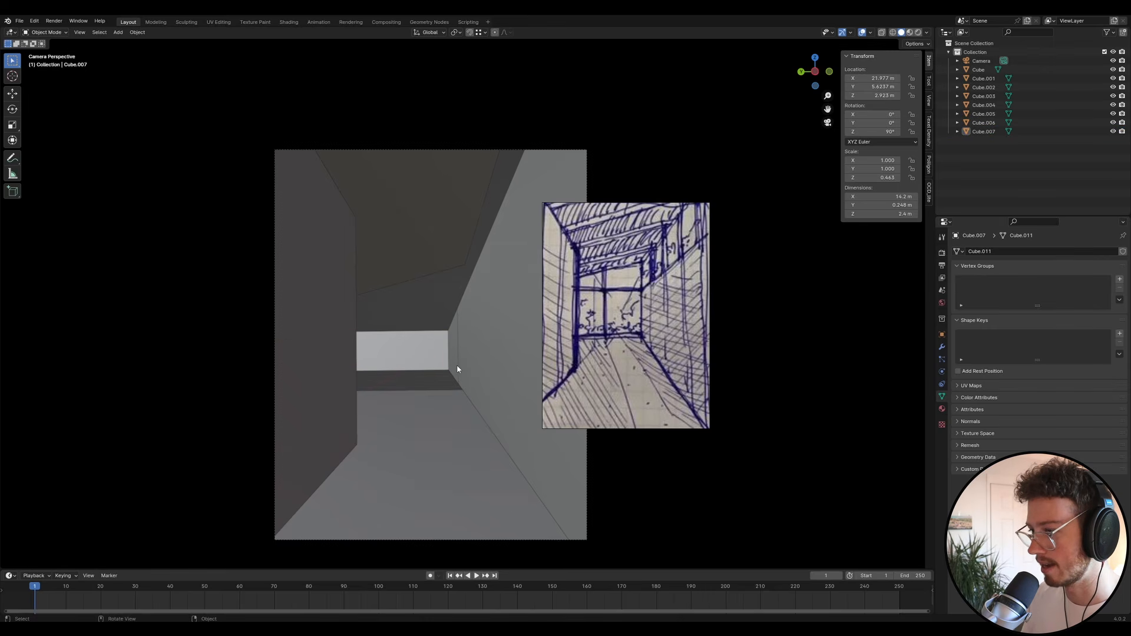
- Add an Array modifier to the thin roof post and set its relative offset factor X to 13.5
middle_click_drag(460, 286, 350, 328)
left_click(118, 404)
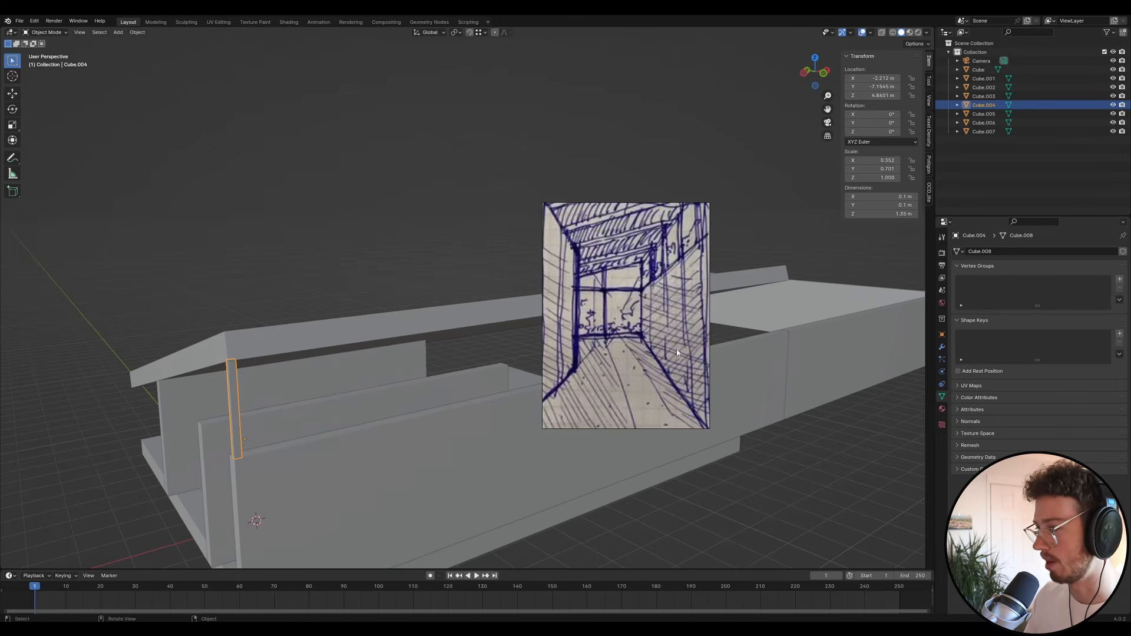
middle_click_drag(521, 416, 514, 415)
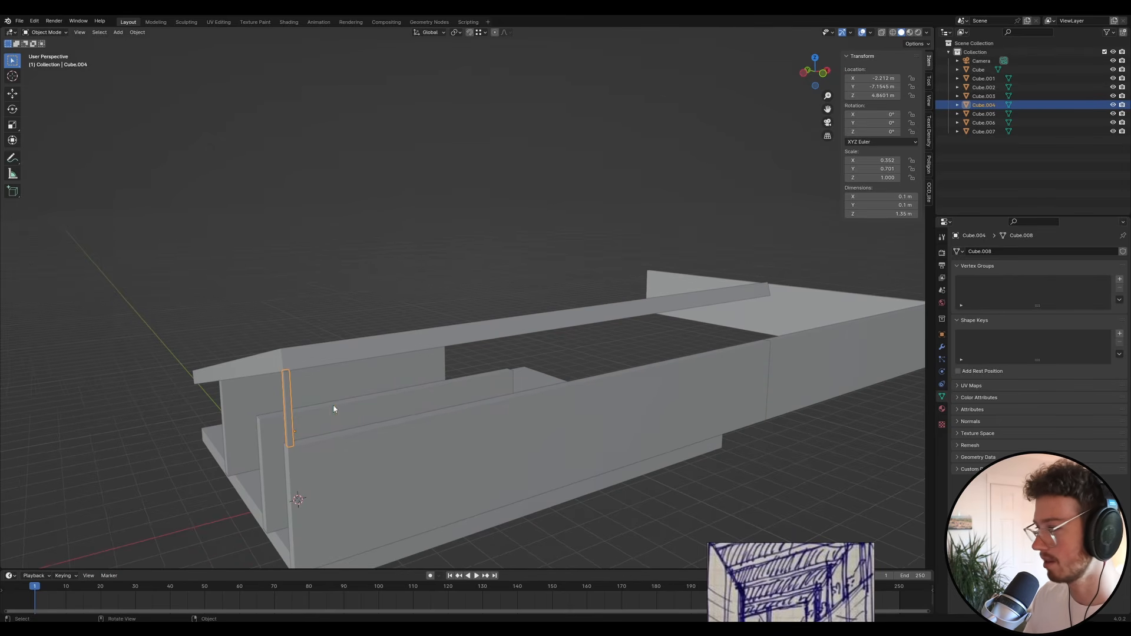
left_click(941, 347)
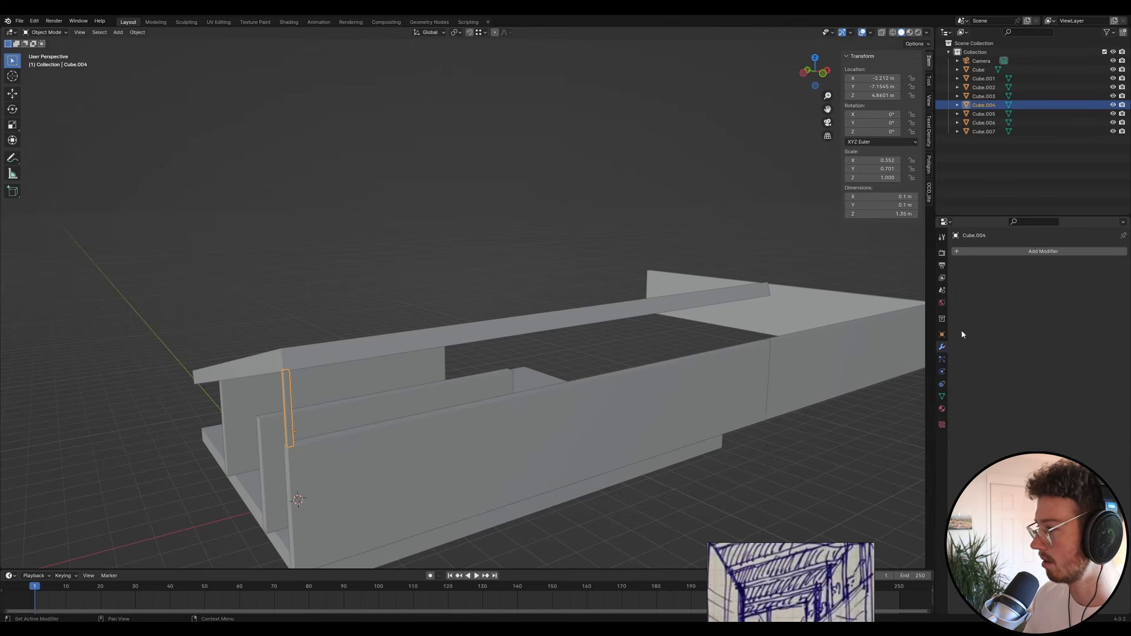
left_click(996, 252)
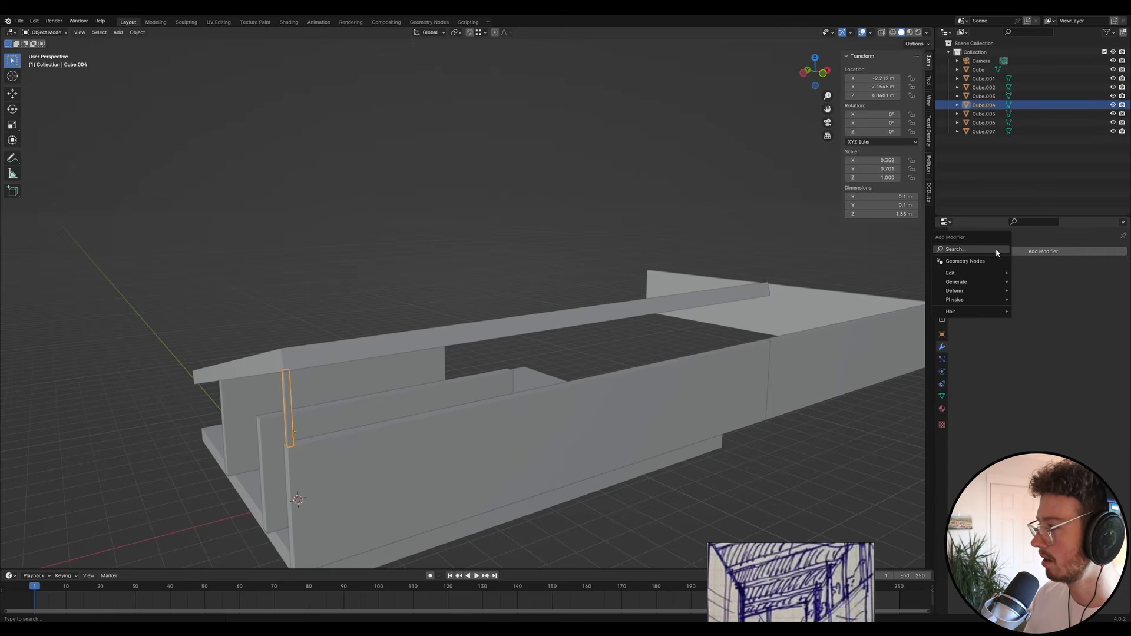
left_click(996, 250)
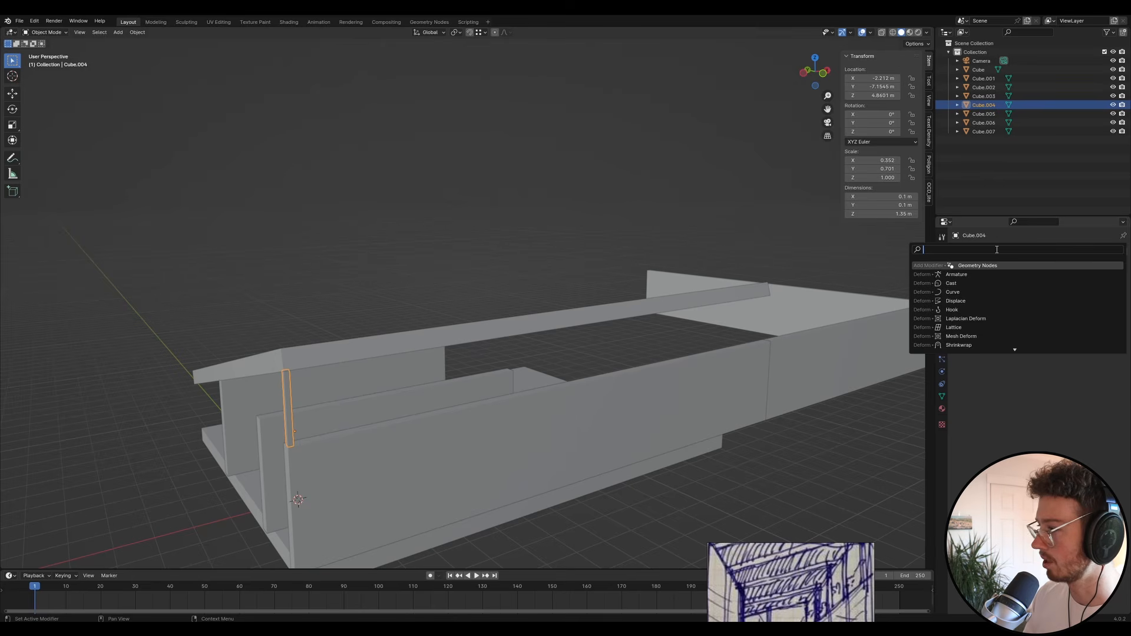
type("arra")
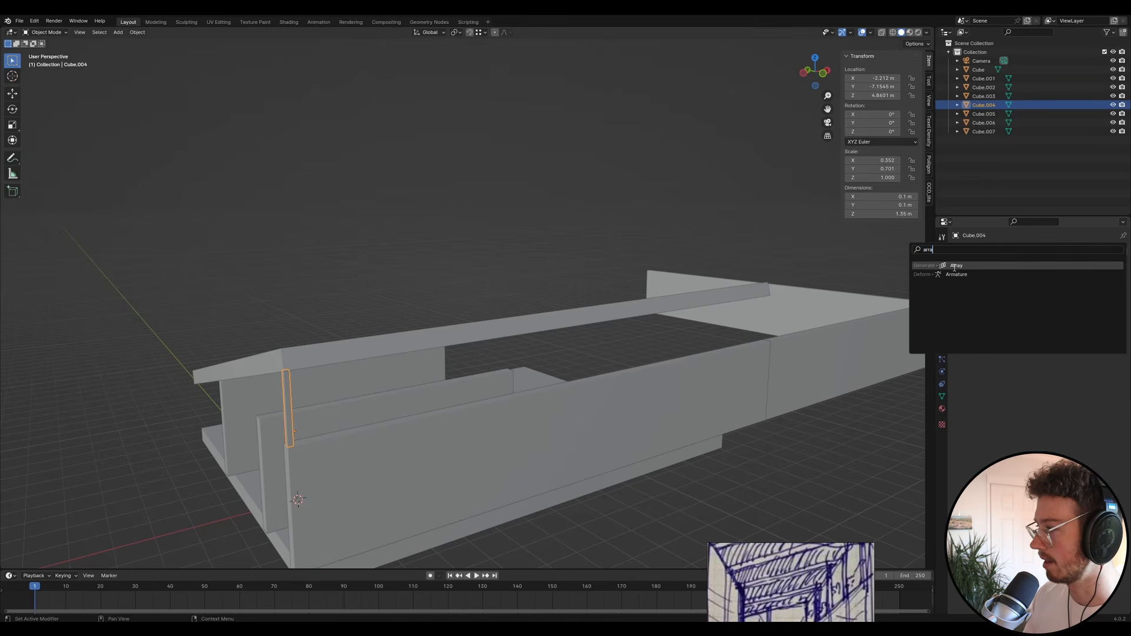
left_click(954, 265)
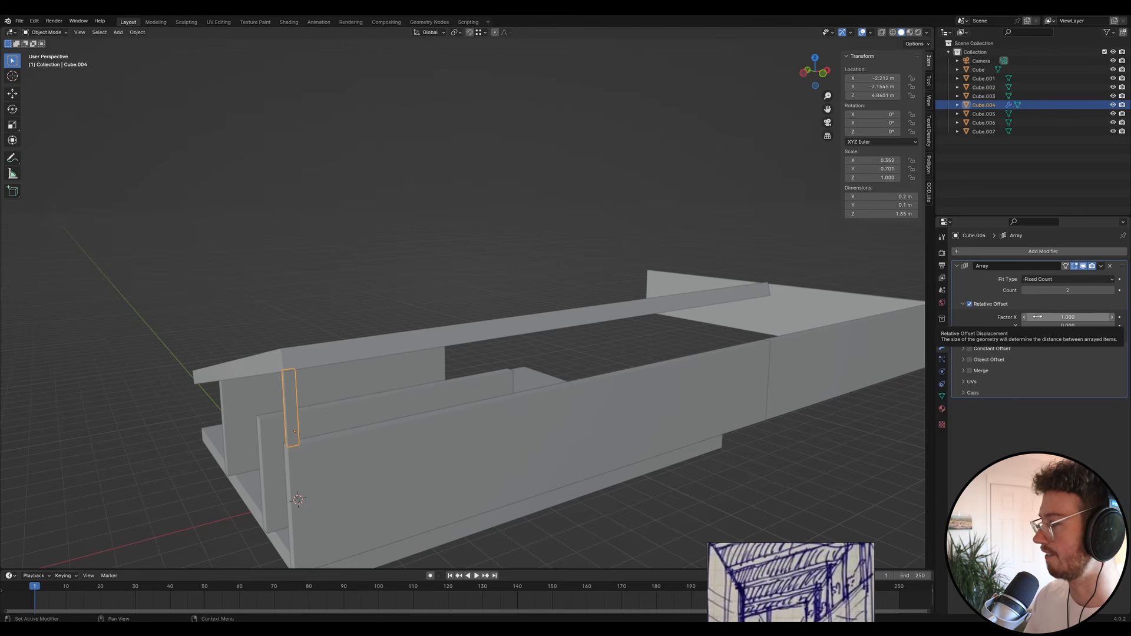
mouse_move(1078, 317)
left_mouse_down()
mouse_move(1107, 316)
mouse_move(1077, 317)
mouse_move(1107, 316)
mouse_move(1096, 317)
left_mouse_up()
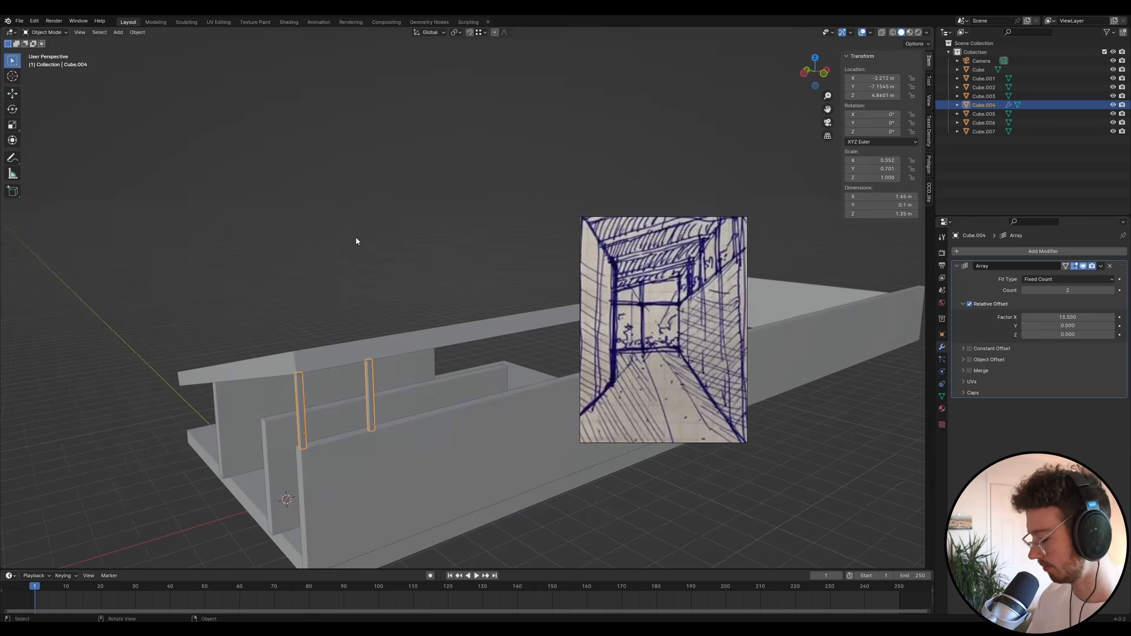
- Check the camera view against the sketch and inspect the arrayed posts from outside at the building's near end
key("KP_0")
key("c")
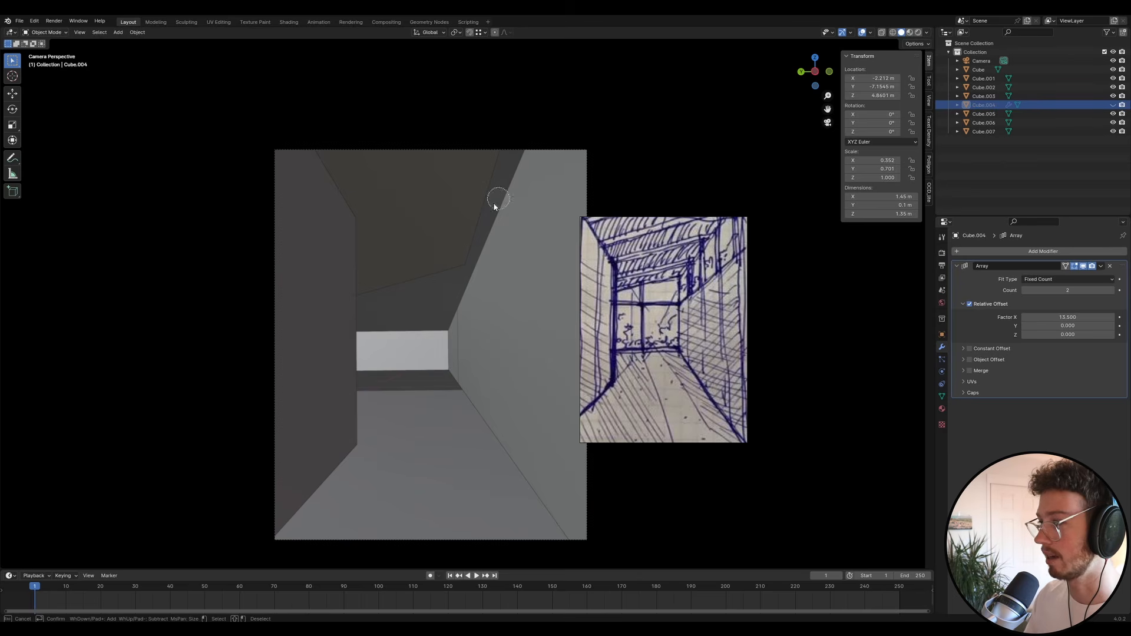
key("Escape")
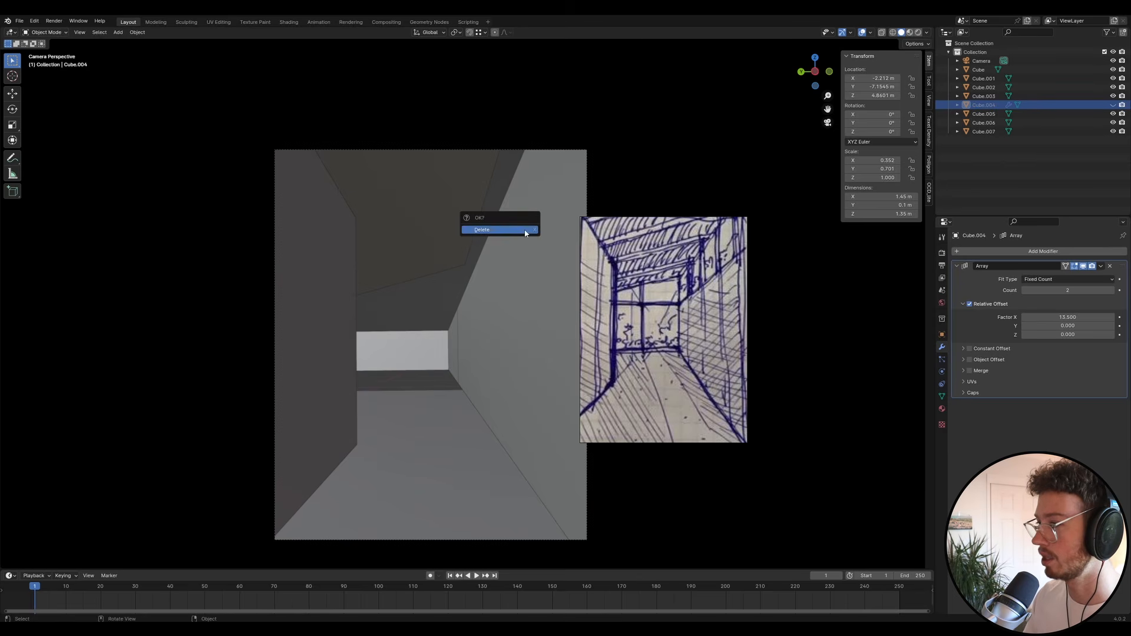
key("Home")
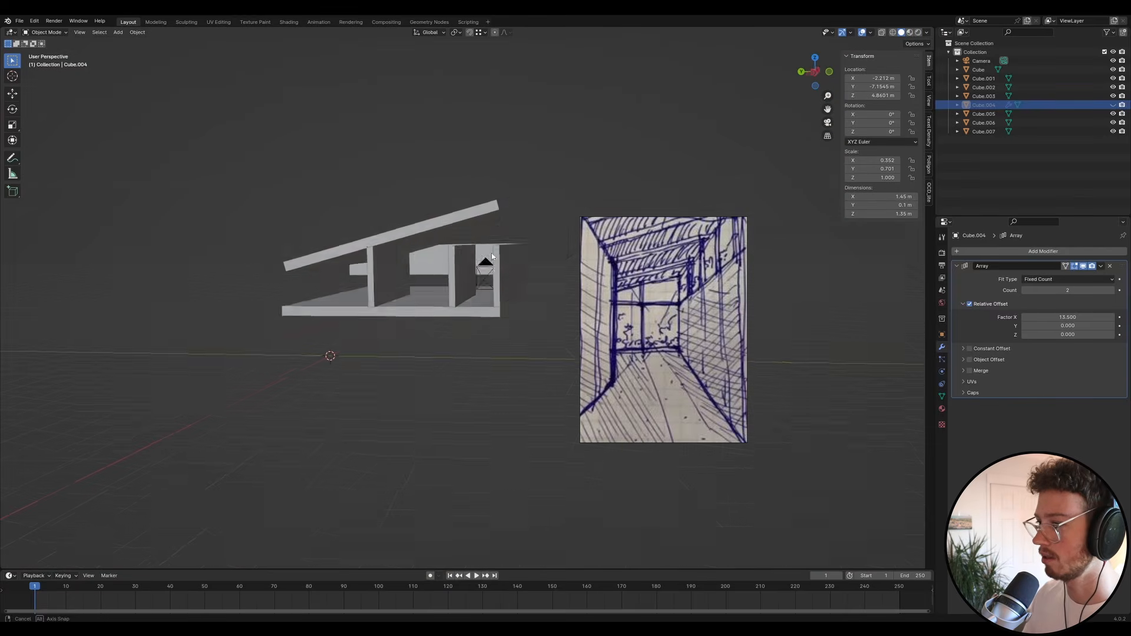
middle_click_drag(491, 252, 517, 221)
left_click(520, 219)
scroll(520, 224, "up", 4)
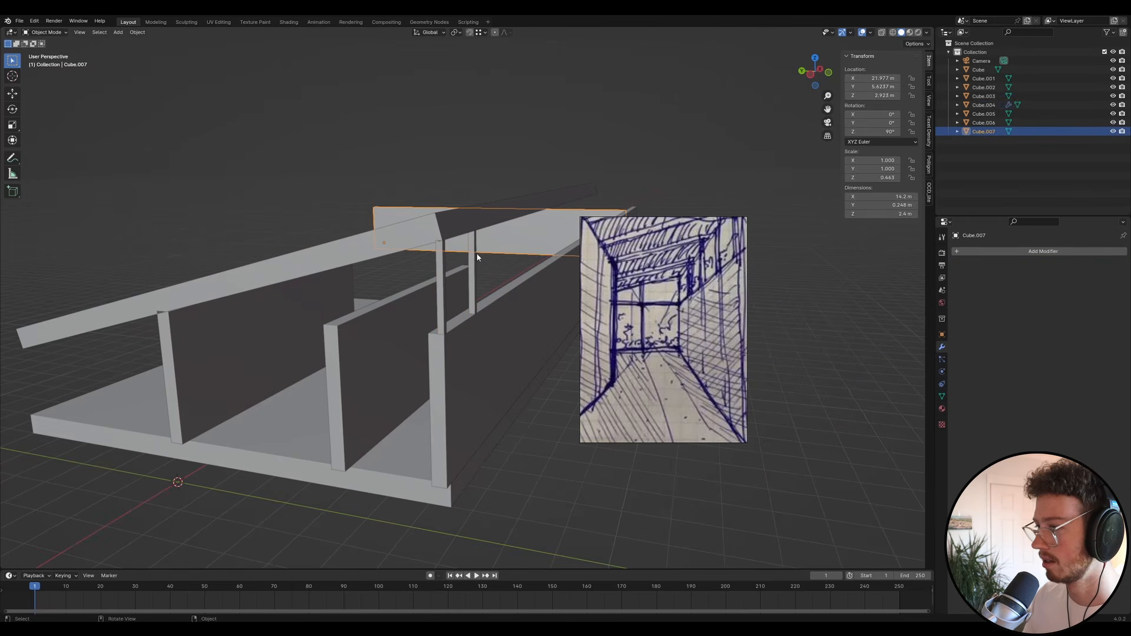
- Slide the arrayed roof posts along X to about X 3.52 m in the camera view
key("g")
key("x")
left_click(568, 210)
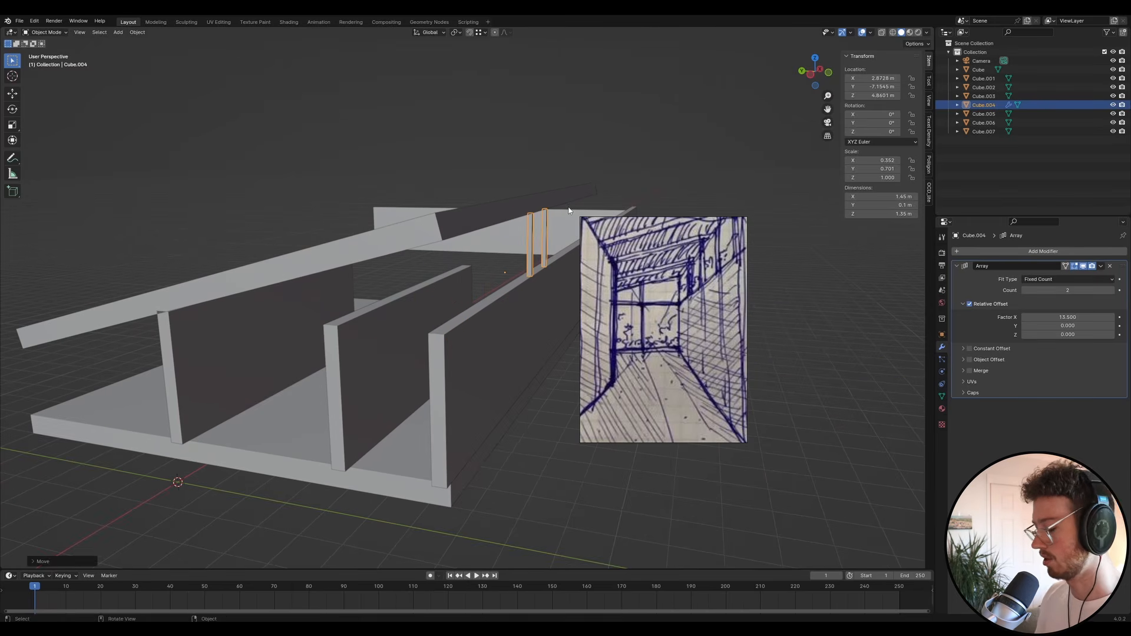
key("KP_0")
key("g")
key("y")
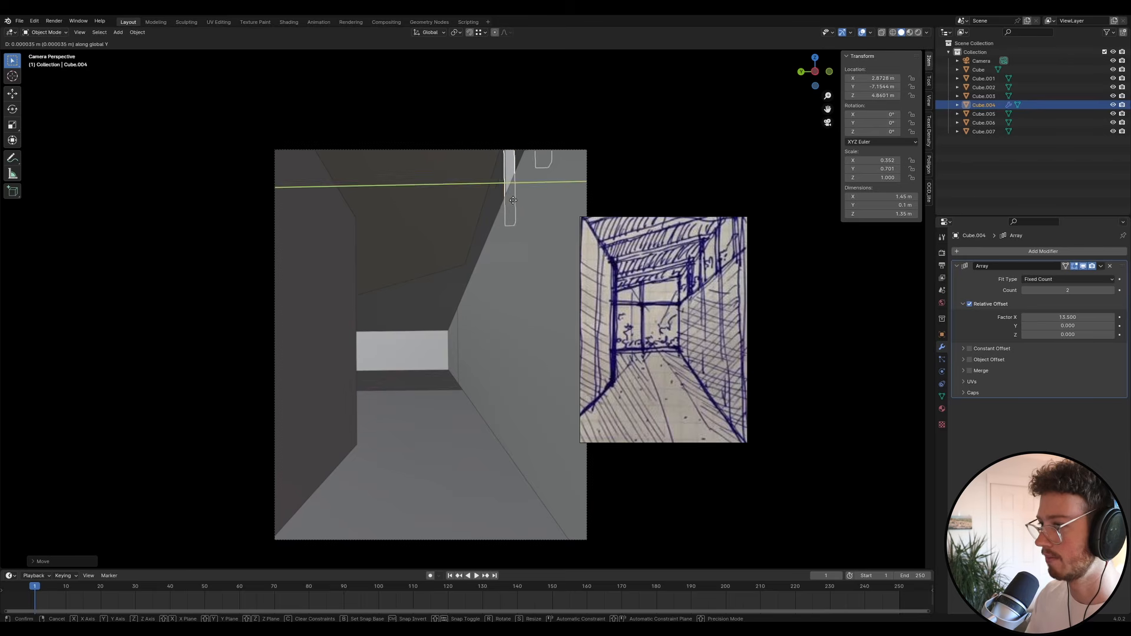
key("x")
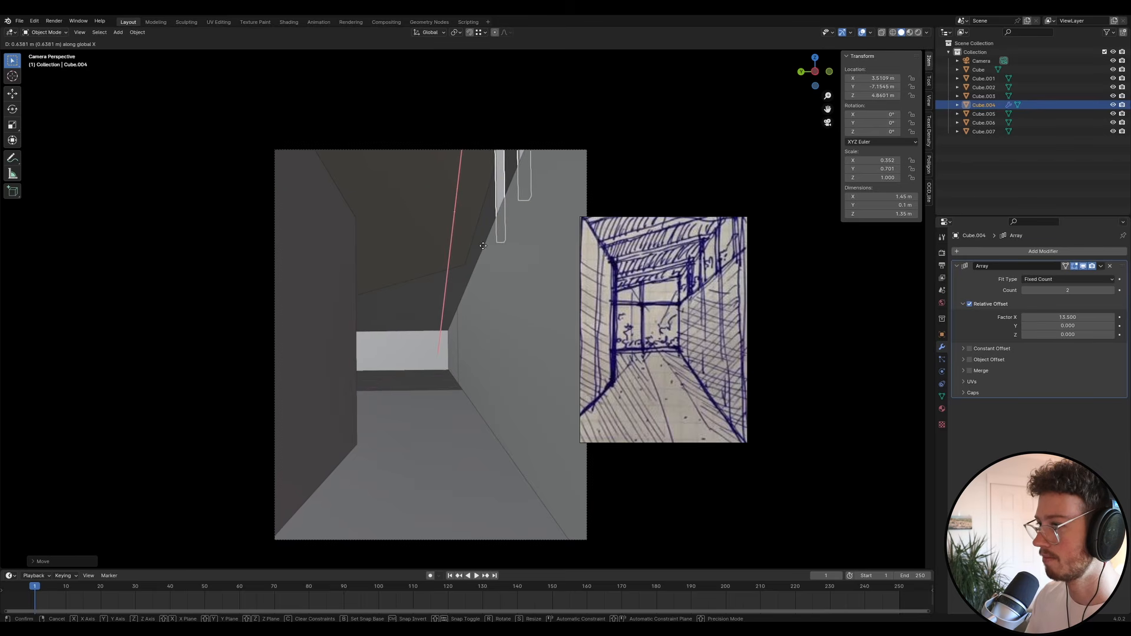
left_click(488, 222)
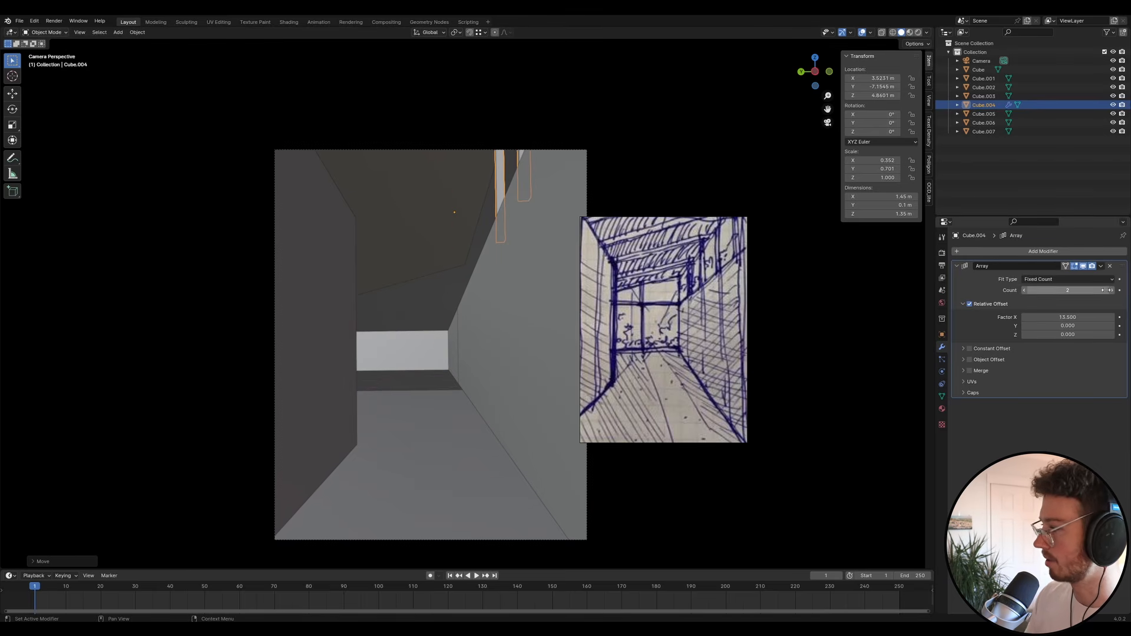
- Set the post array's relative offset factor X to 14.3 and raise its count to 7
left_click_drag(1077, 319, 1089, 318)
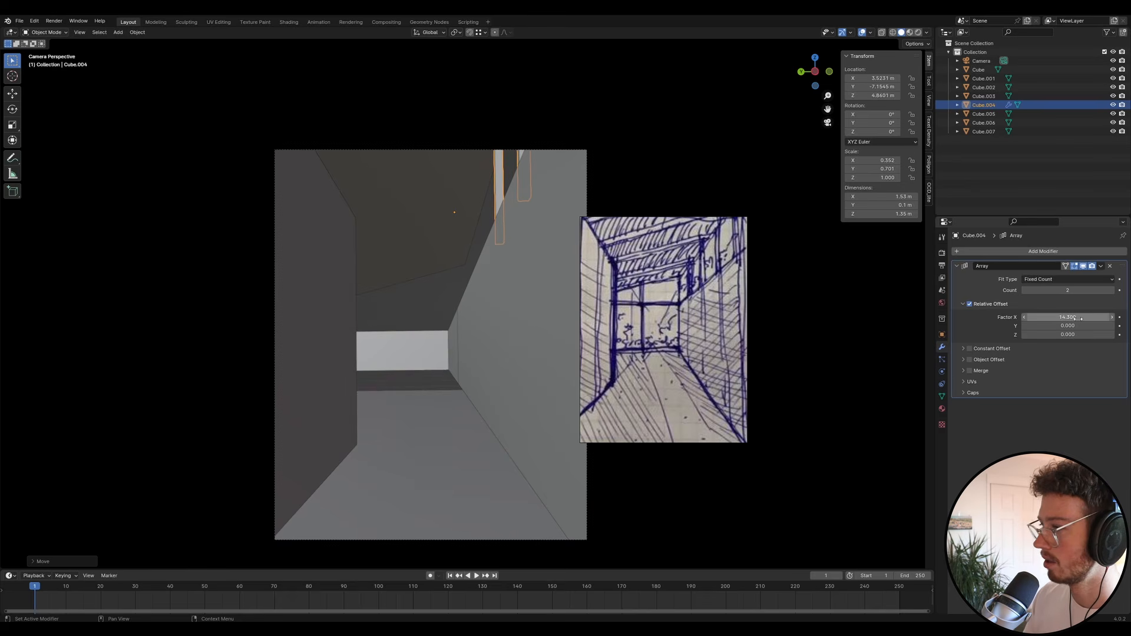
left_click(1112, 290)
left_click(1111, 290)
left_click(1111, 290)
left_click(1112, 291)
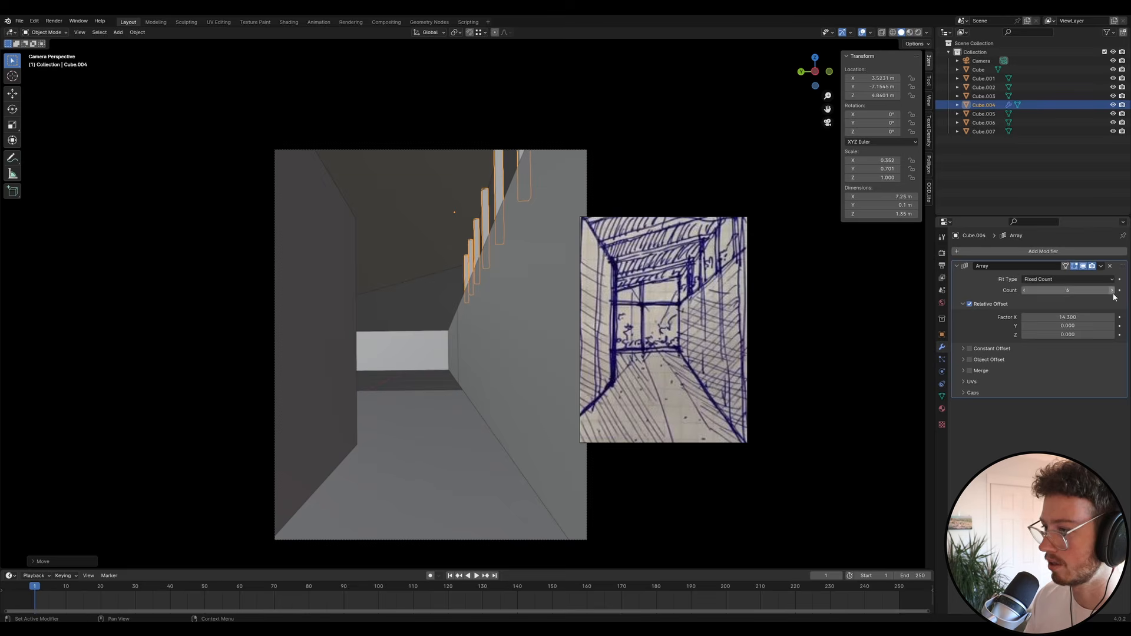
- Shift the whole row of posts back along X to about X 1.3 m, then check it through the camera and deselect everything
middle_click_drag(539, 316, 393, 288)
middle_click_drag(582, 336, 424, 301)
key("g")
key("x")
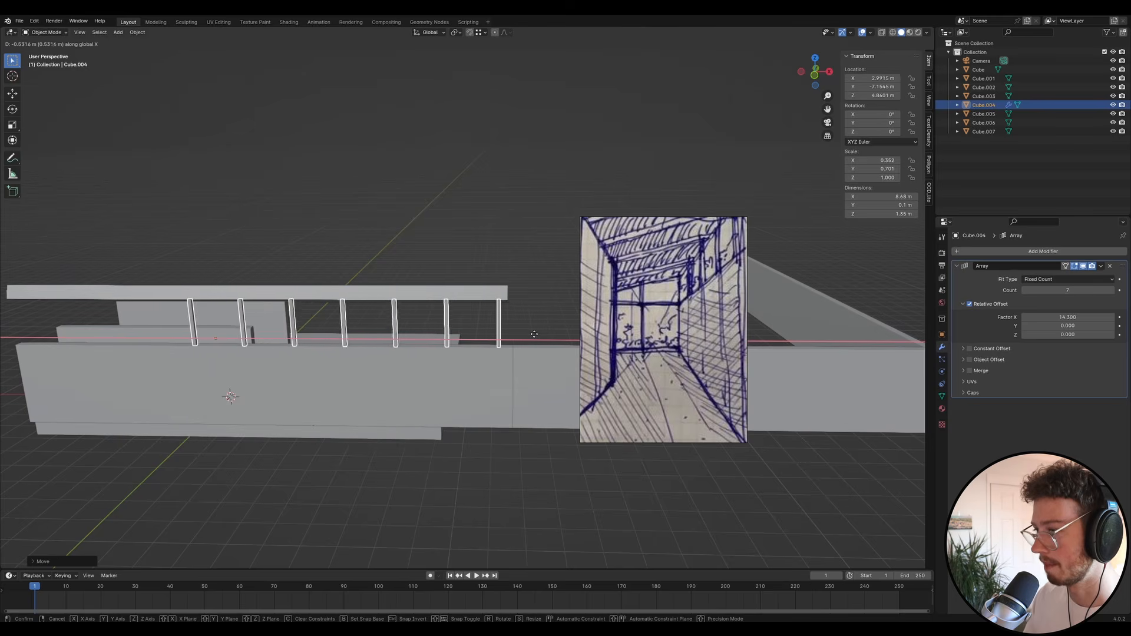
left_click(471, 332)
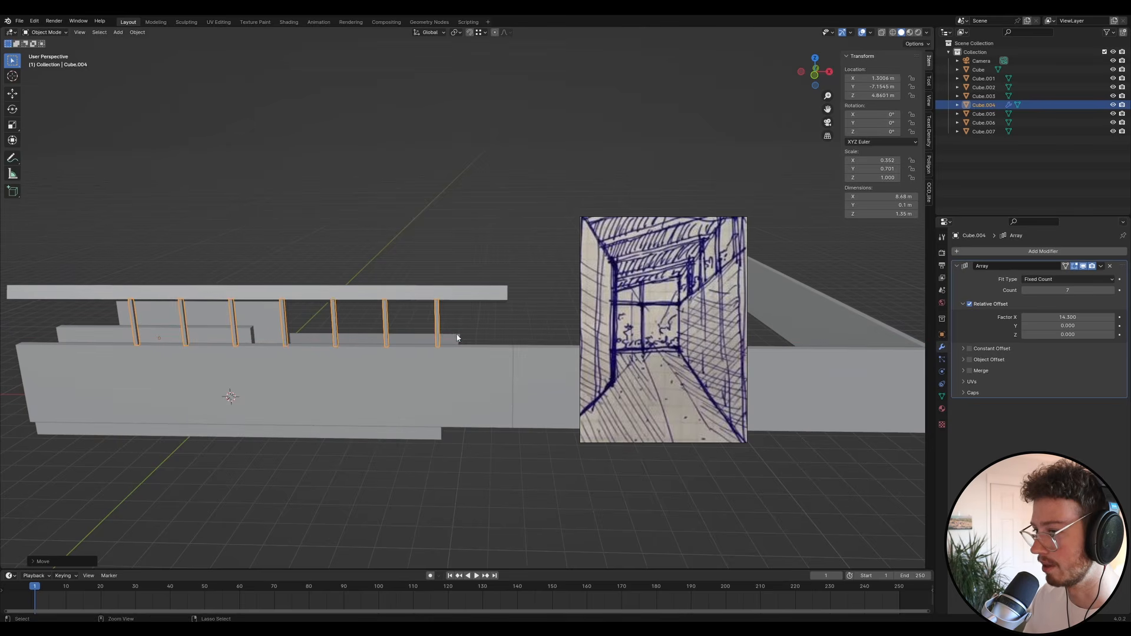
mouse_move(471, 332)
middle_mouse_down()
mouse_move(421, 368)
mouse_move(468, 339)
middle_mouse_up()
key("KP_0")
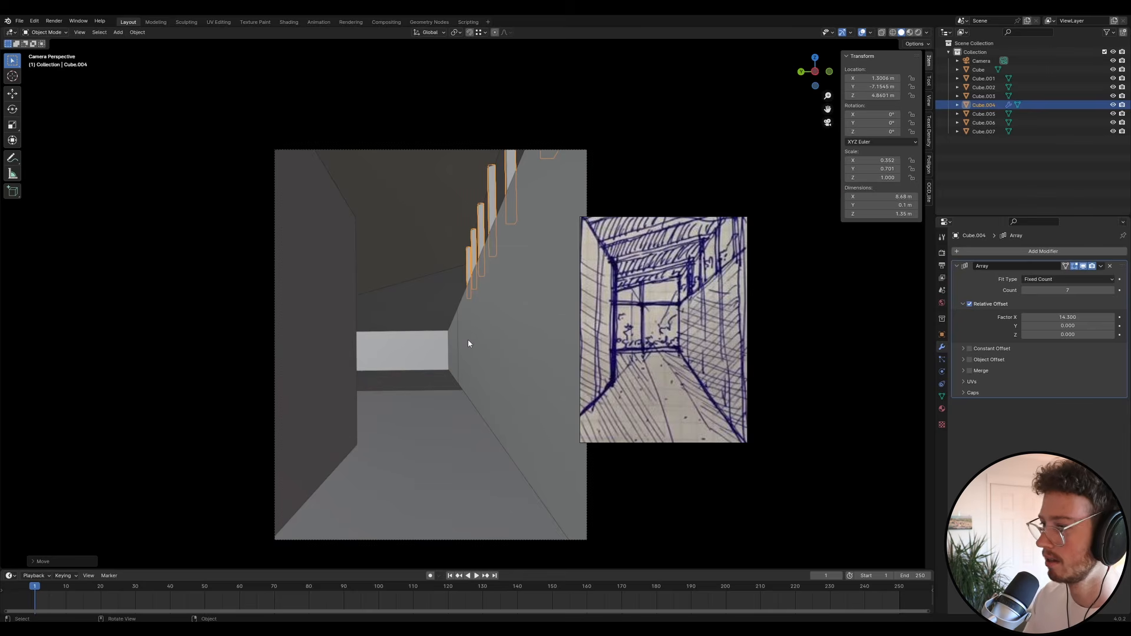
left_click(430, 303)
key("alt+a")
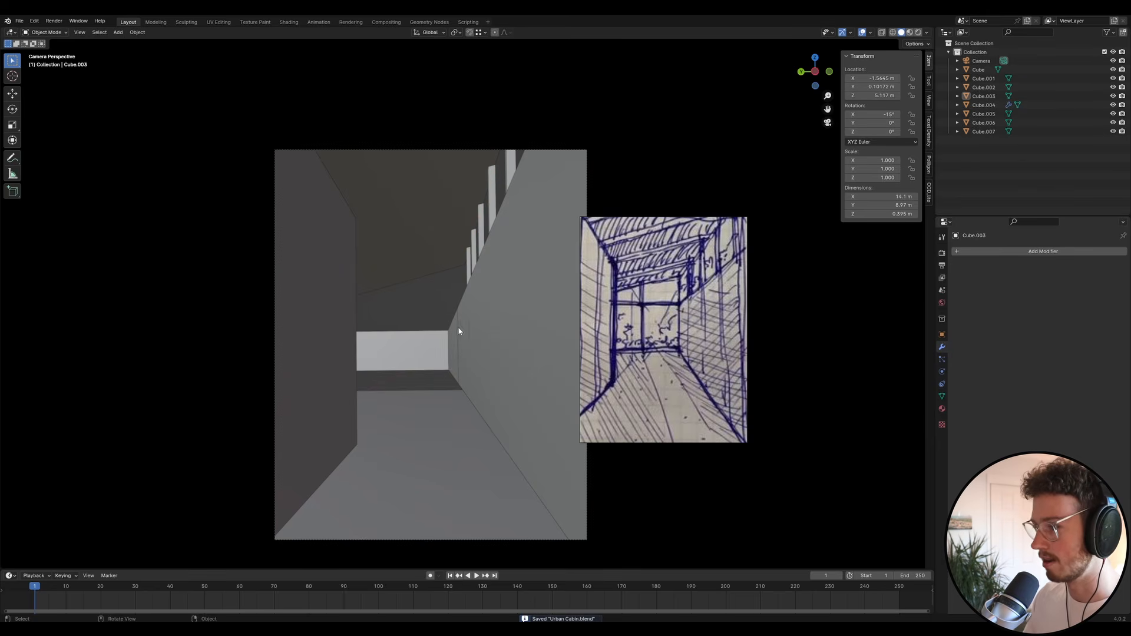
- Duplicate the arrayed roof posts into the corridor and remove the Array modifier from the copy
left_click(468, 267)
key("shift+d")
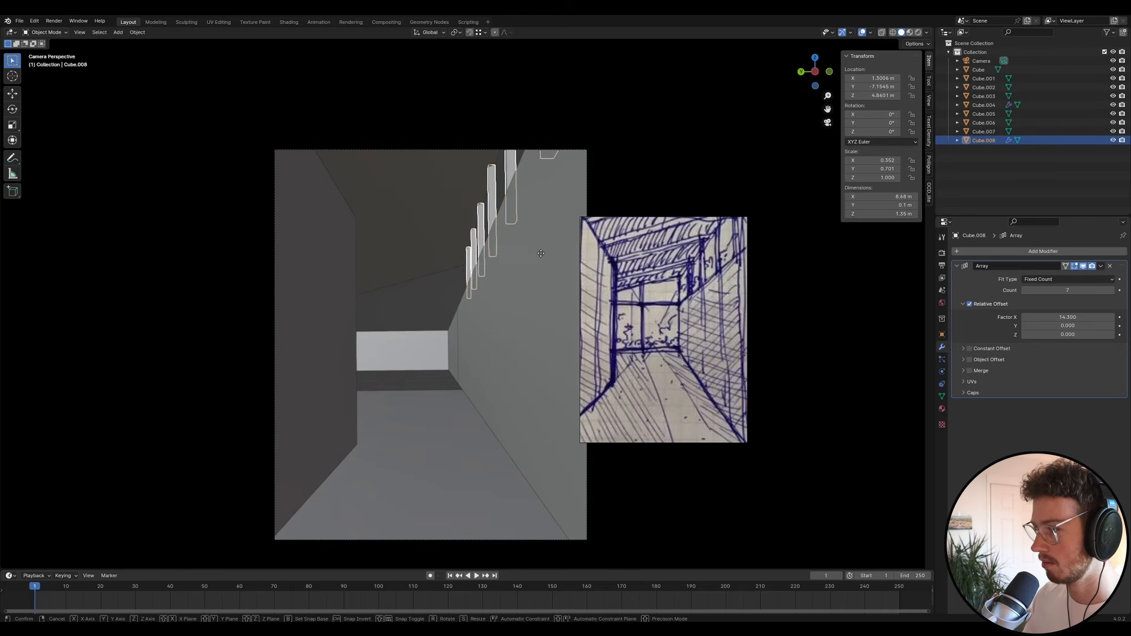
left_click(260, 76)
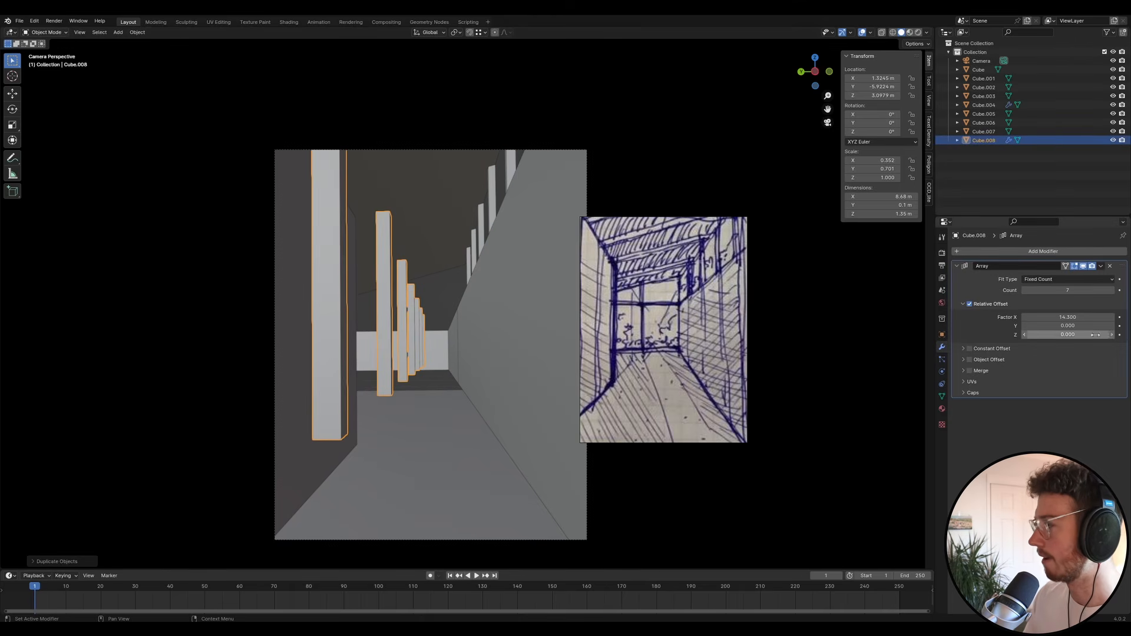
left_click(1110, 267)
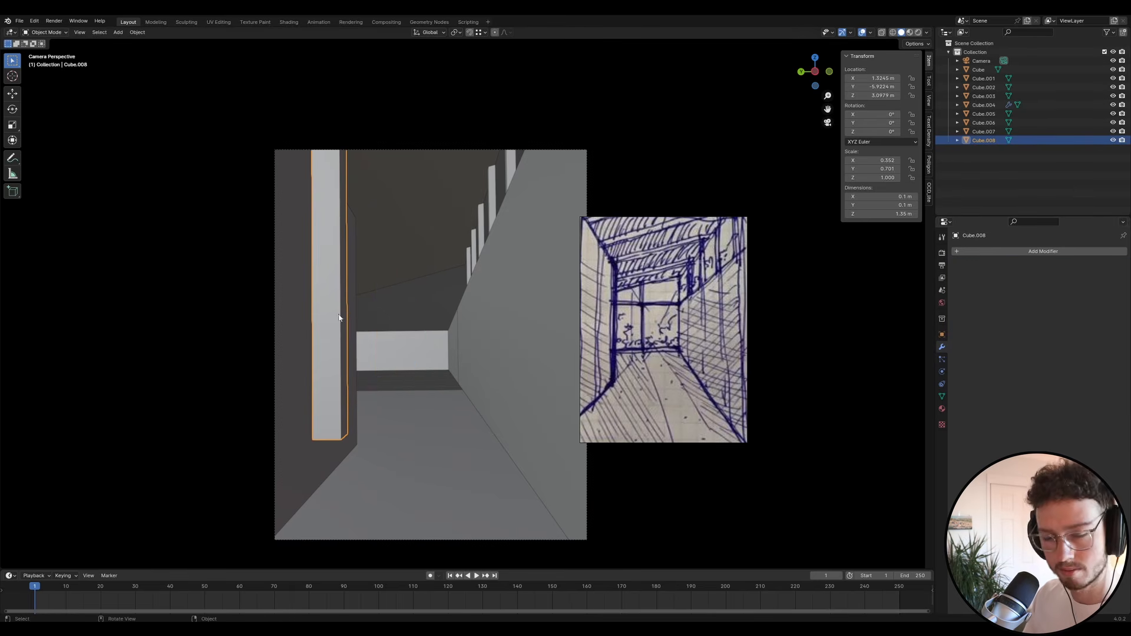
- Move the single post copy to the middle of the corridor and rotate it 90° around X
left_click(469, 257)
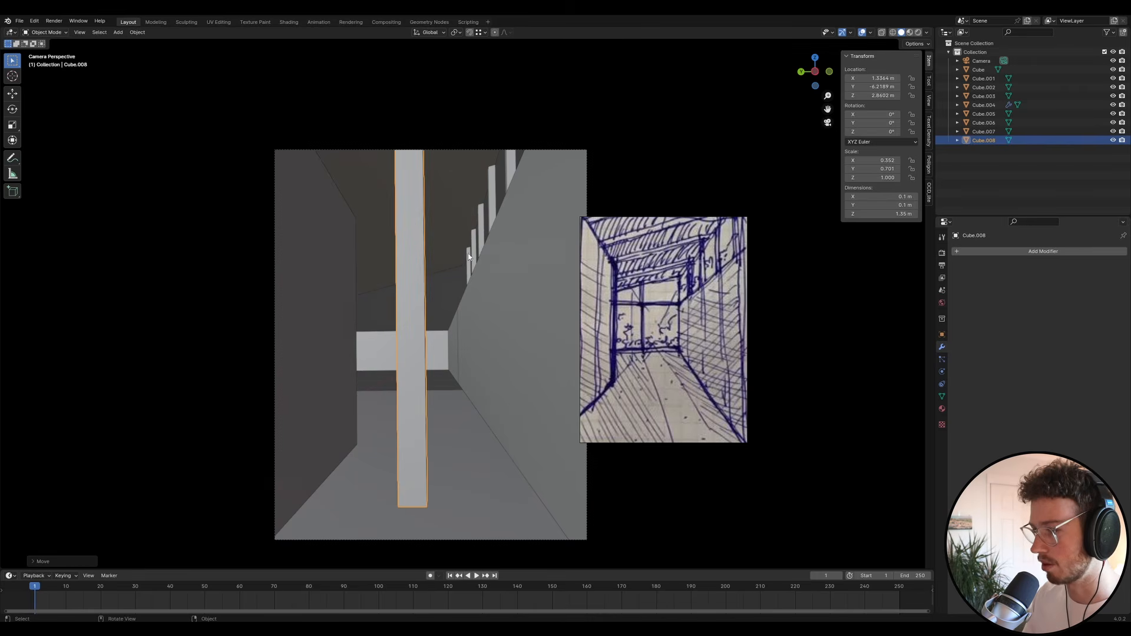
key("r")
key("x")
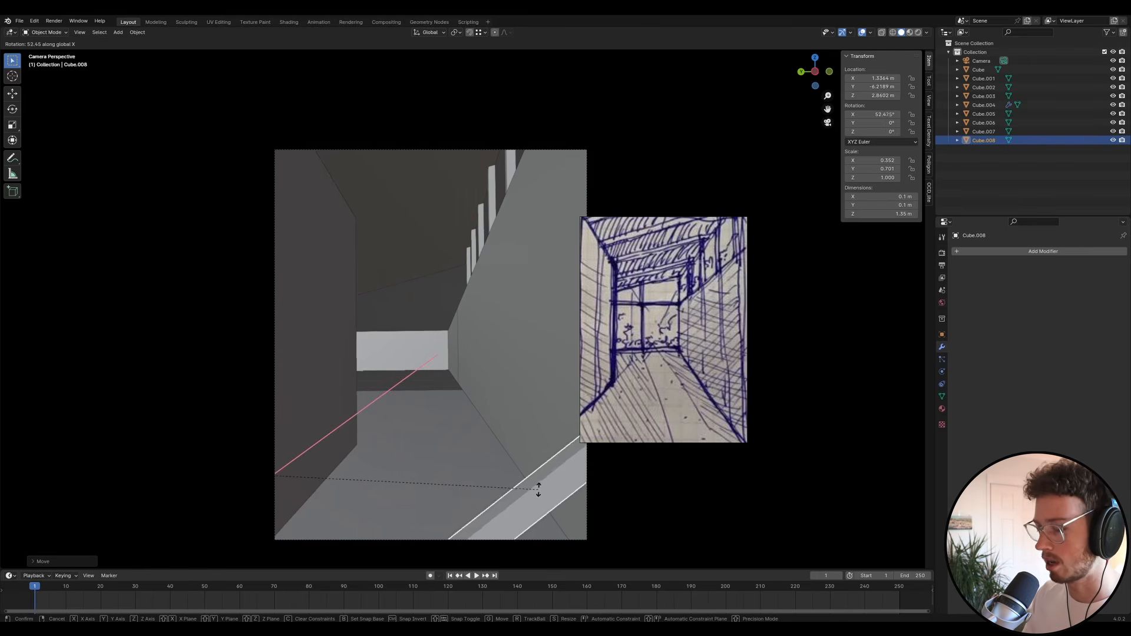
type("90")
key("Return")
- Position the horizontal beam at the foot of the end roof post on the outer wall, about X 9.88, Y -6.5, Z 5.46 m
key("g")
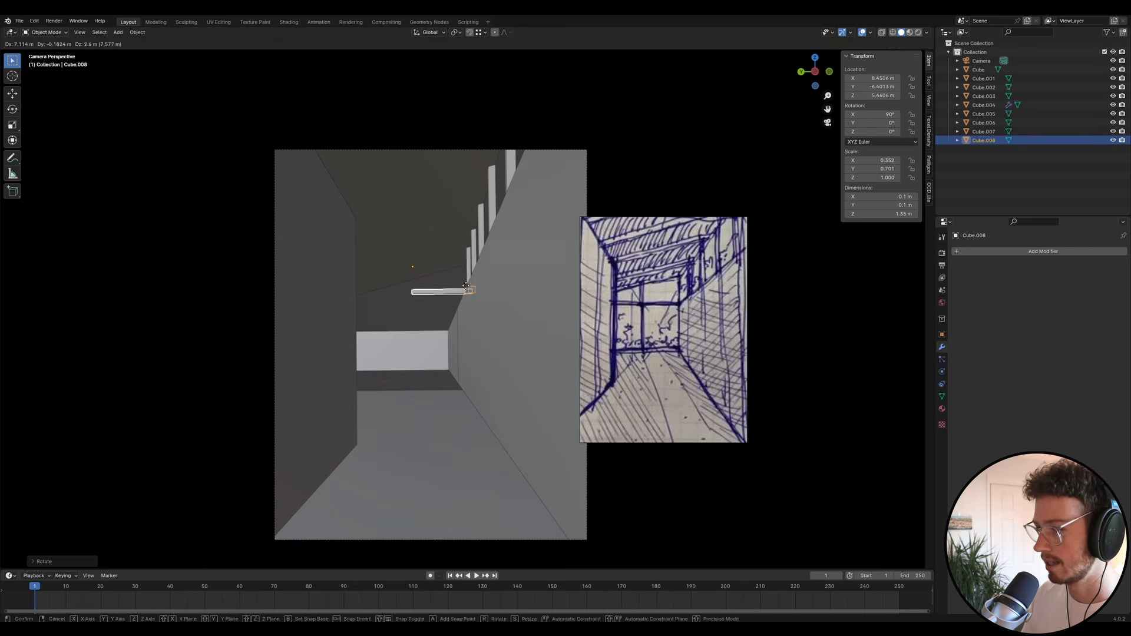
left_click(435, 269)
key("g")
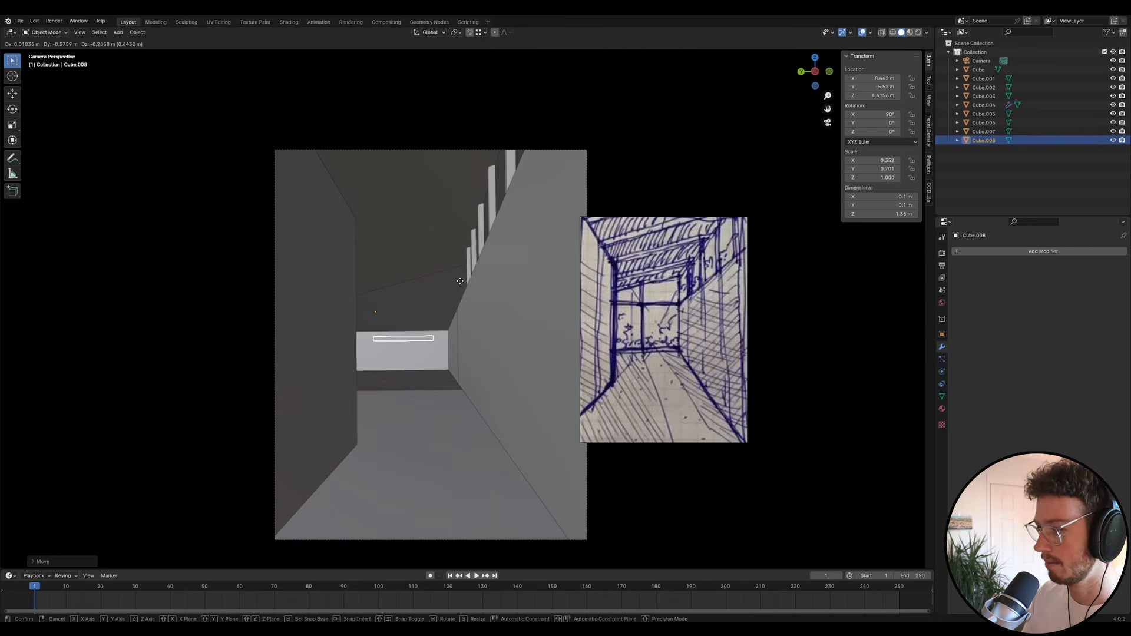
left_click(475, 231)
middle_click_drag(474, 230, 344, 302)
key("g")
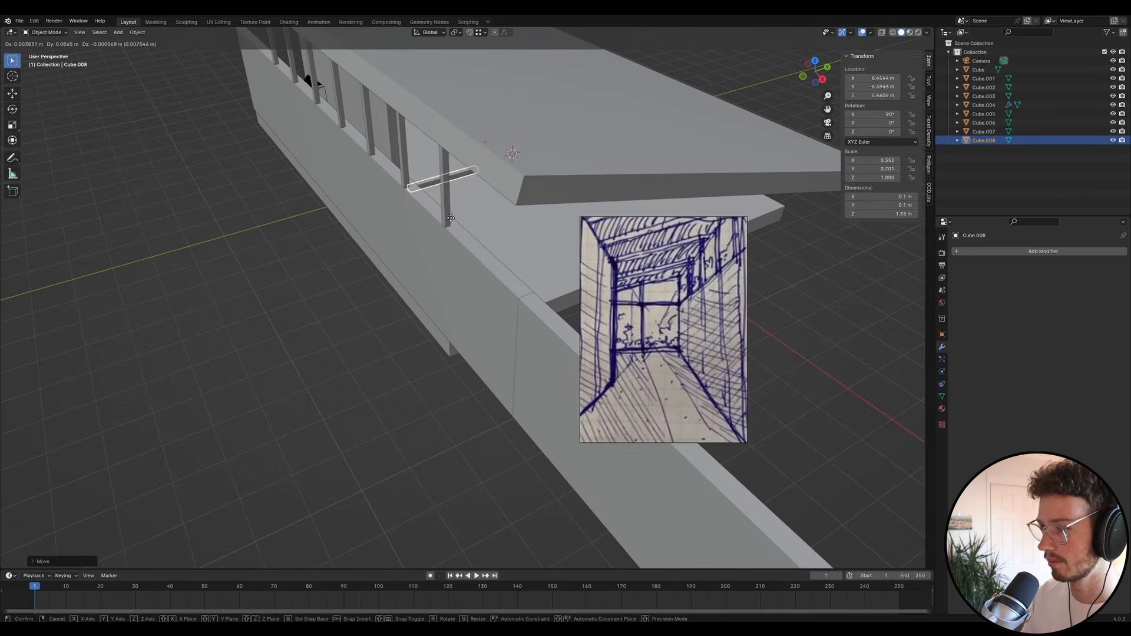
left_click(449, 227)
middle_click_drag(450, 228, 449, 183)
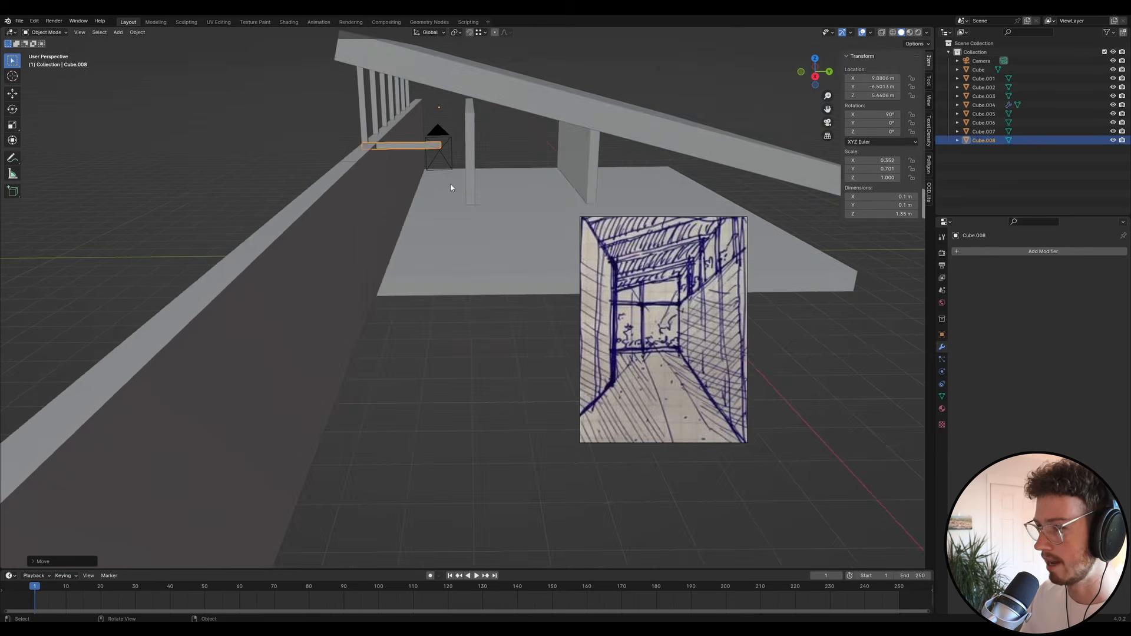
scroll(641, 333, "up", 5)
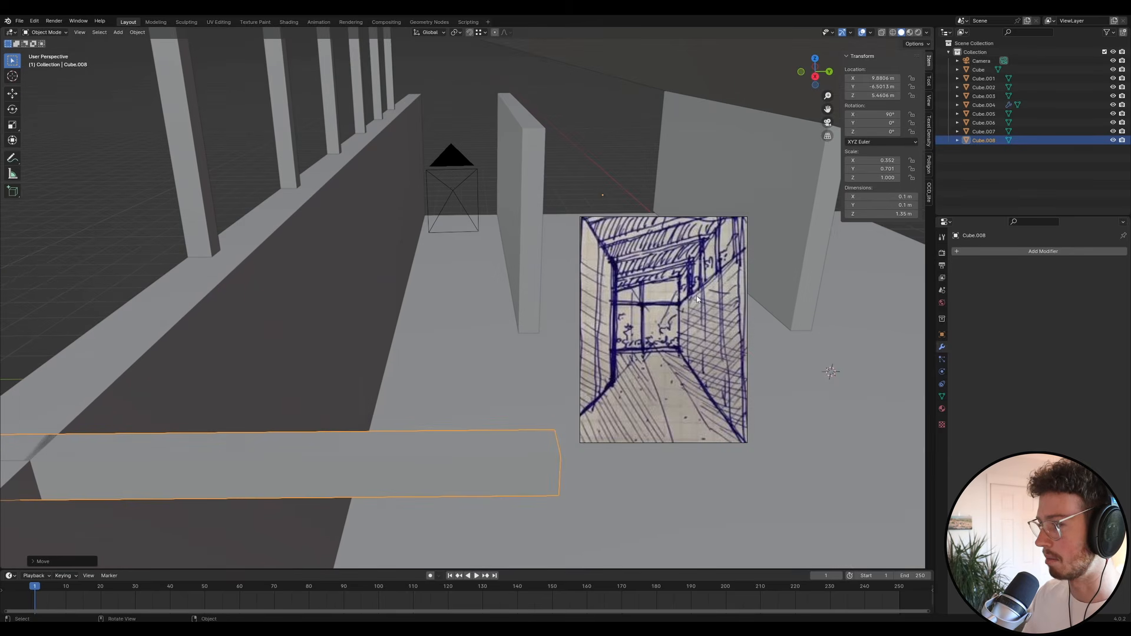
middle_click_drag(257, 306, 375, 320)
scroll(376, 320, "down", 4)
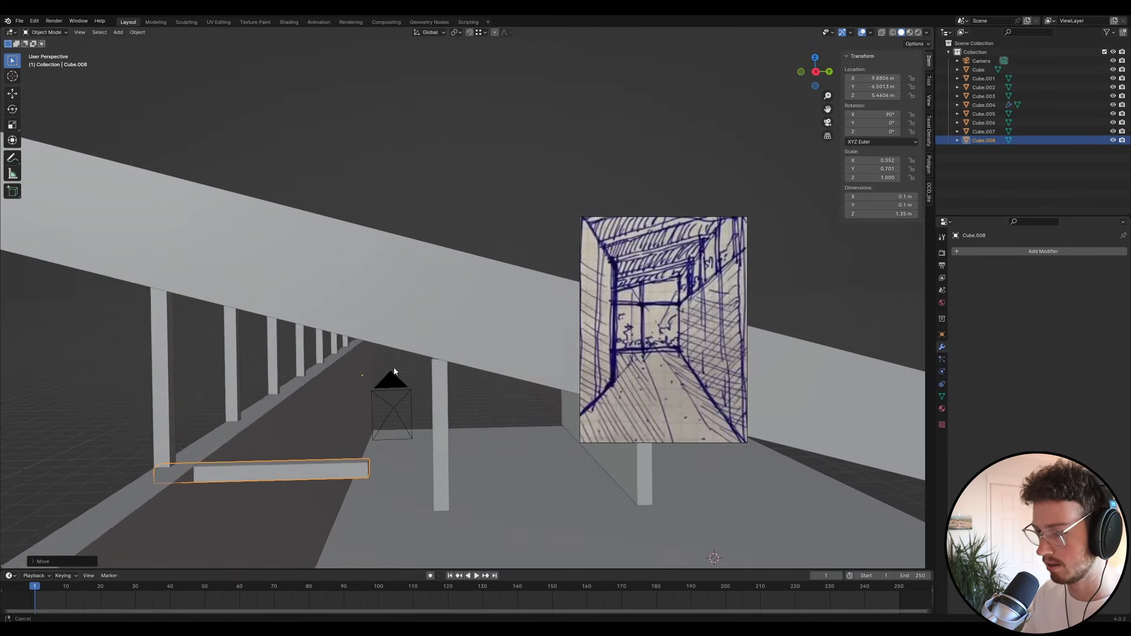
- Extend the beam's free end along Y across the corridor to a length of about 5.54 m and view it through the camera
key("Tab")
scroll(330, 434, "down", 4)
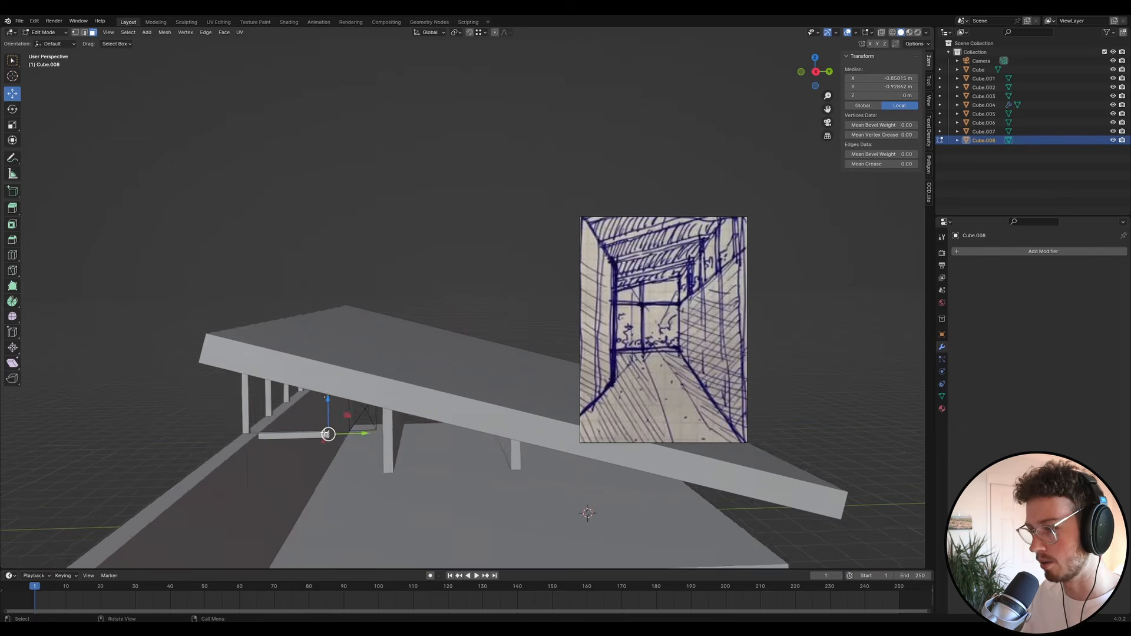
middle_click_drag(329, 434, 353, 439)
key("g")
key("y")
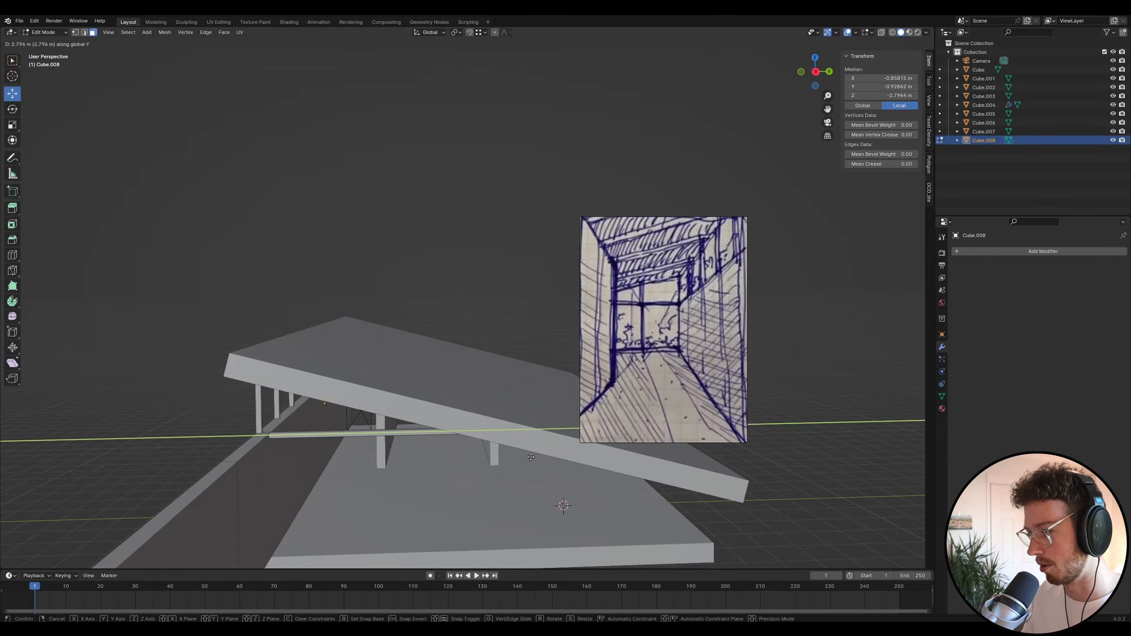
left_click(528, 458)
middle_click_drag(529, 457, 586, 447)
key("Tab")
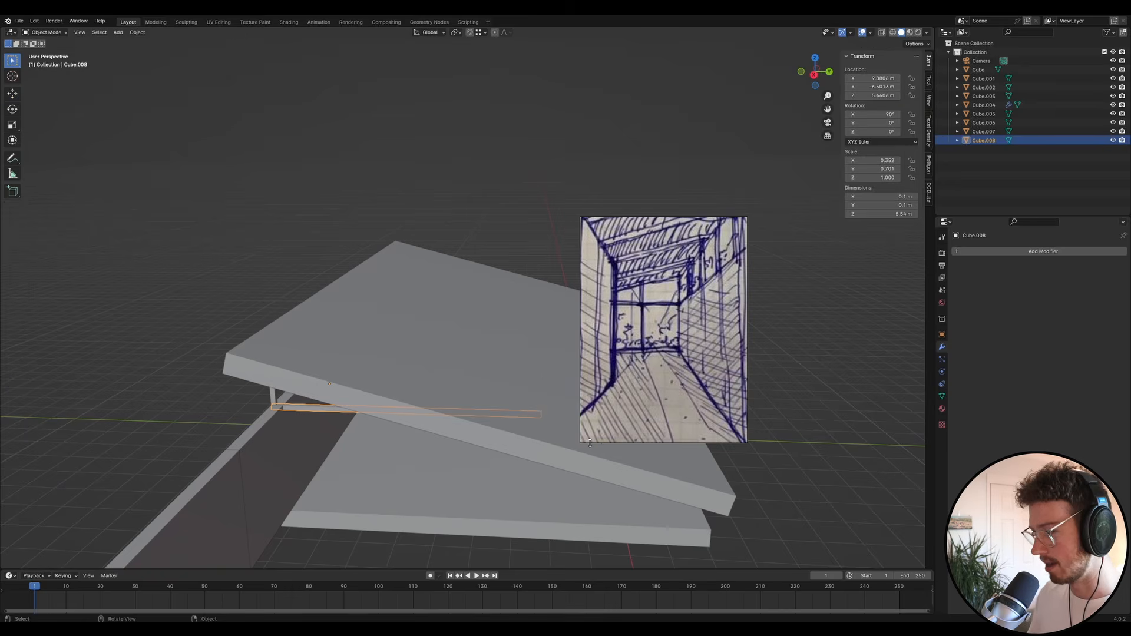
key("KP_0")
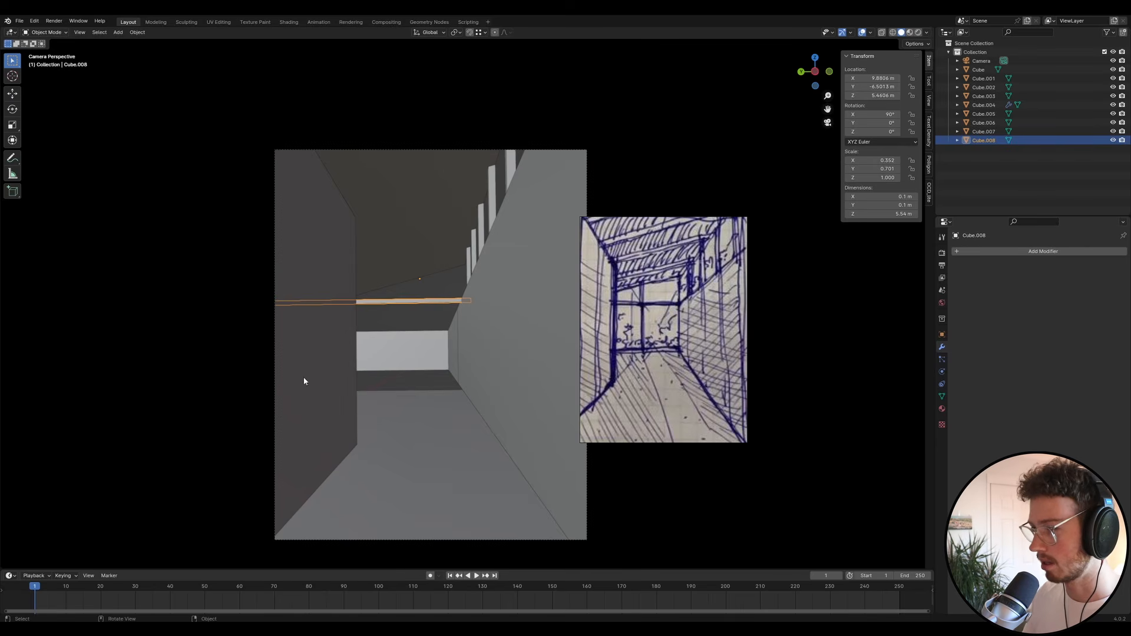
- Try to raise the crossbeam along Z in the camera view, then undo the change
key("alt+a")
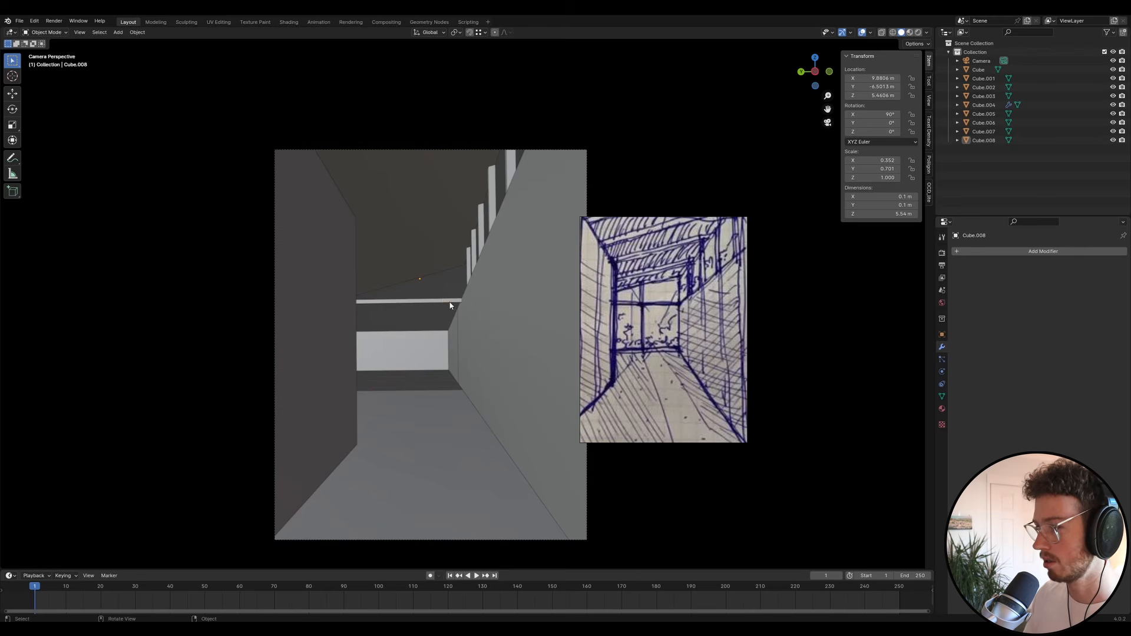
left_click(450, 305)
key("g")
key("z")
left_click(453, 287)
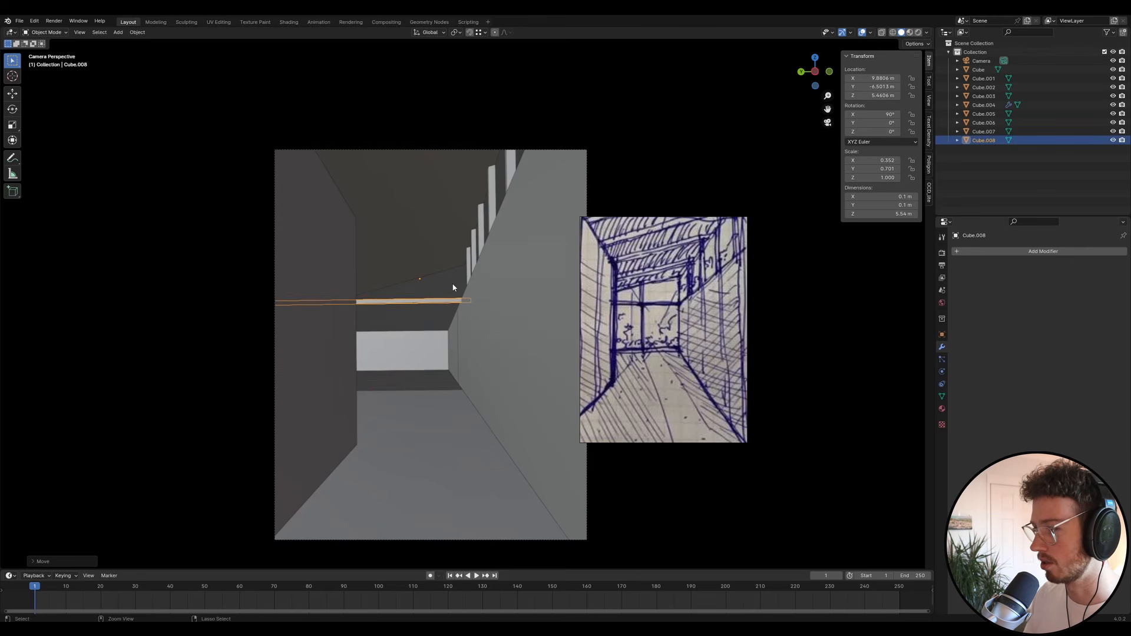
mouse_move(894, 199)
left_mouse_down()
mouse_move(919, 199)
mouse_move(895, 199)
left_mouse_up()
key("ctrl+z")
- Set the crossbeam's Y dimension to 0.27 m
left_click(891, 206)
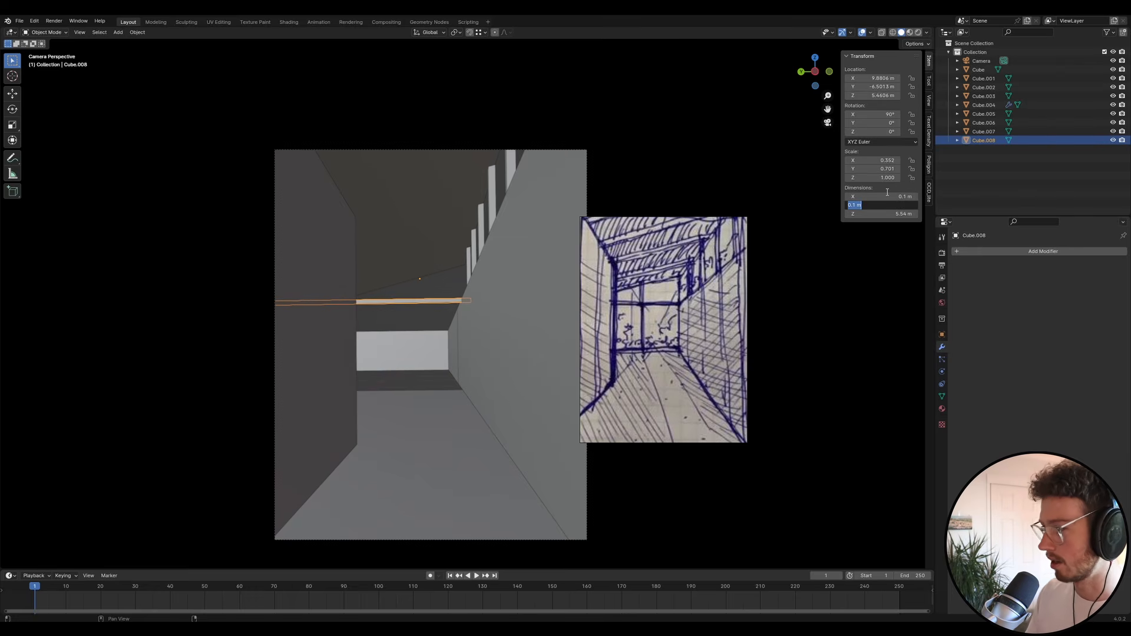
type(".2")
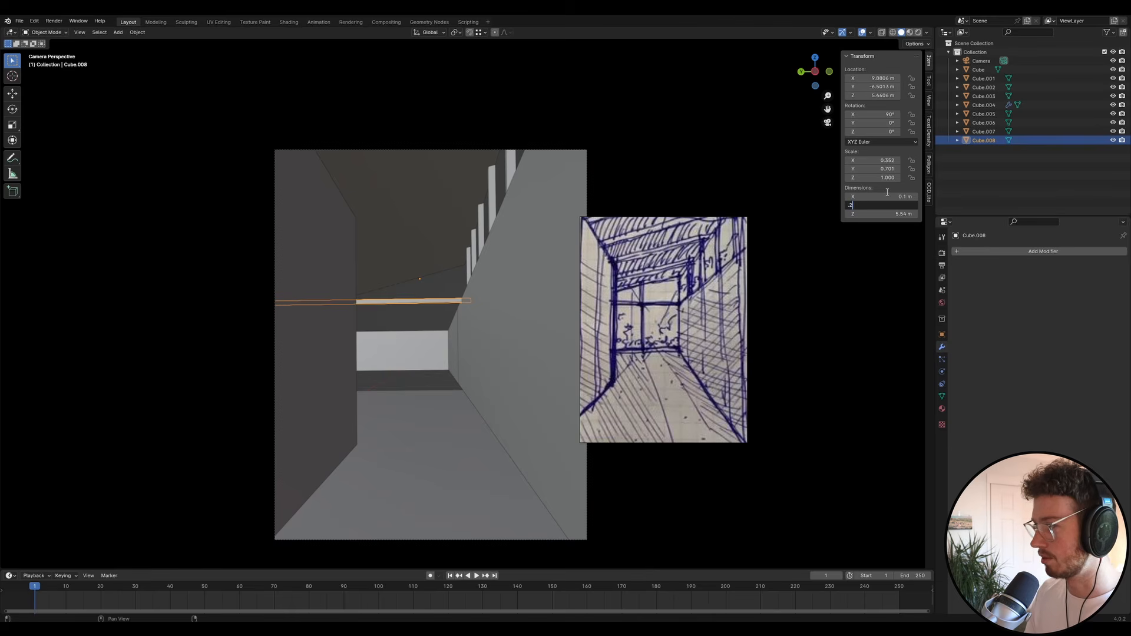
type("7")
key("Return")
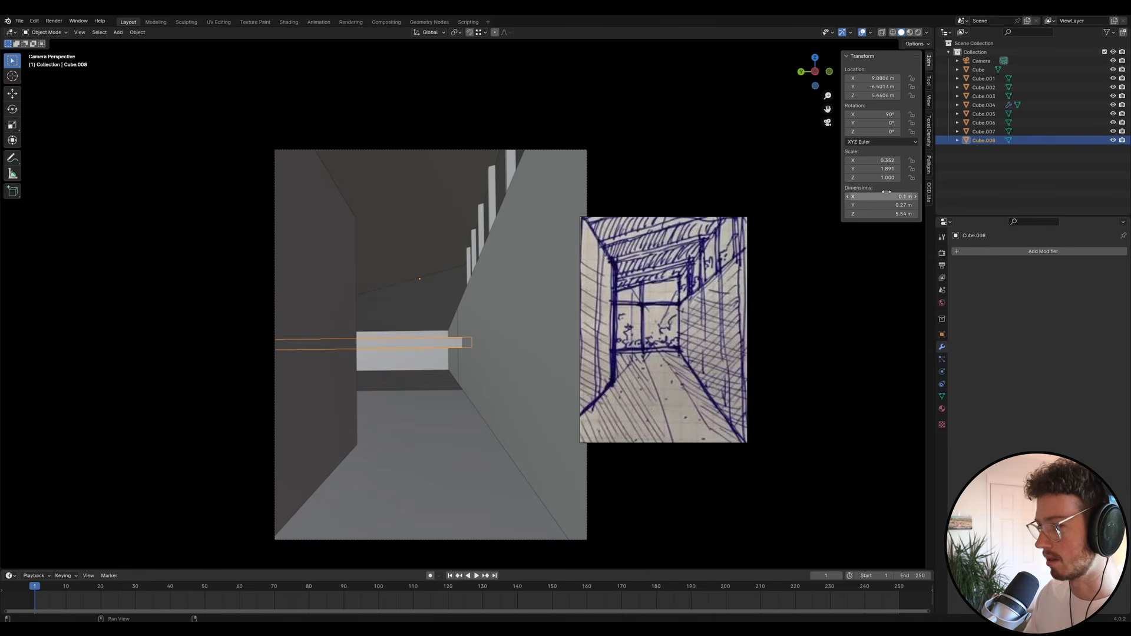
- Raise the crossbeam along Z to about Z 6.75 m and deselect it
key("g")
key("z")
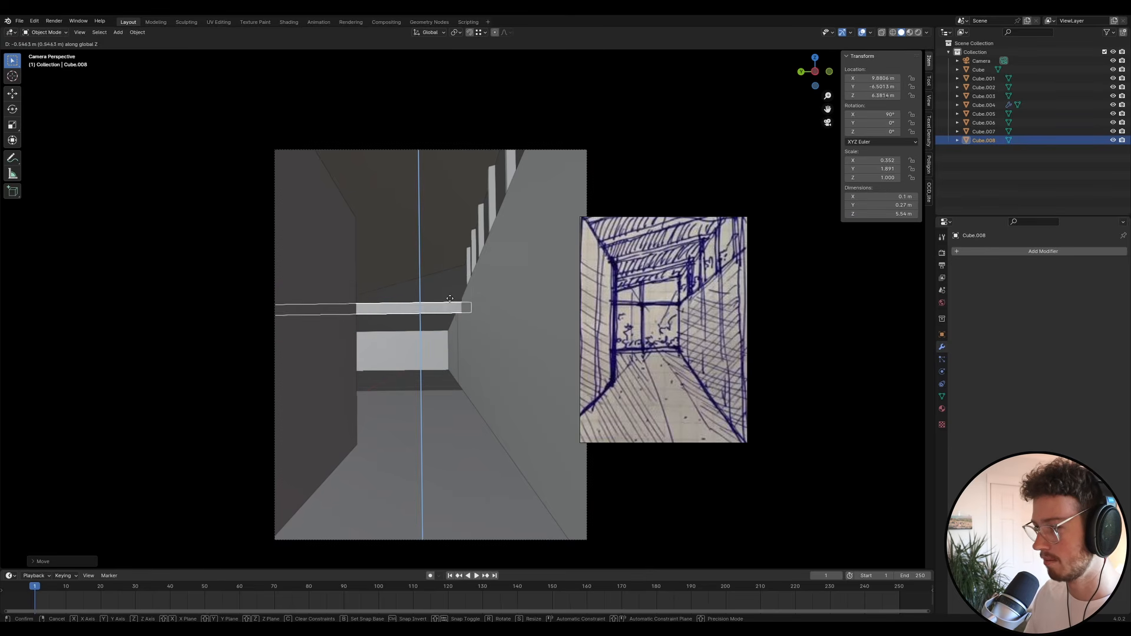
left_click(455, 293)
key("alt+a")
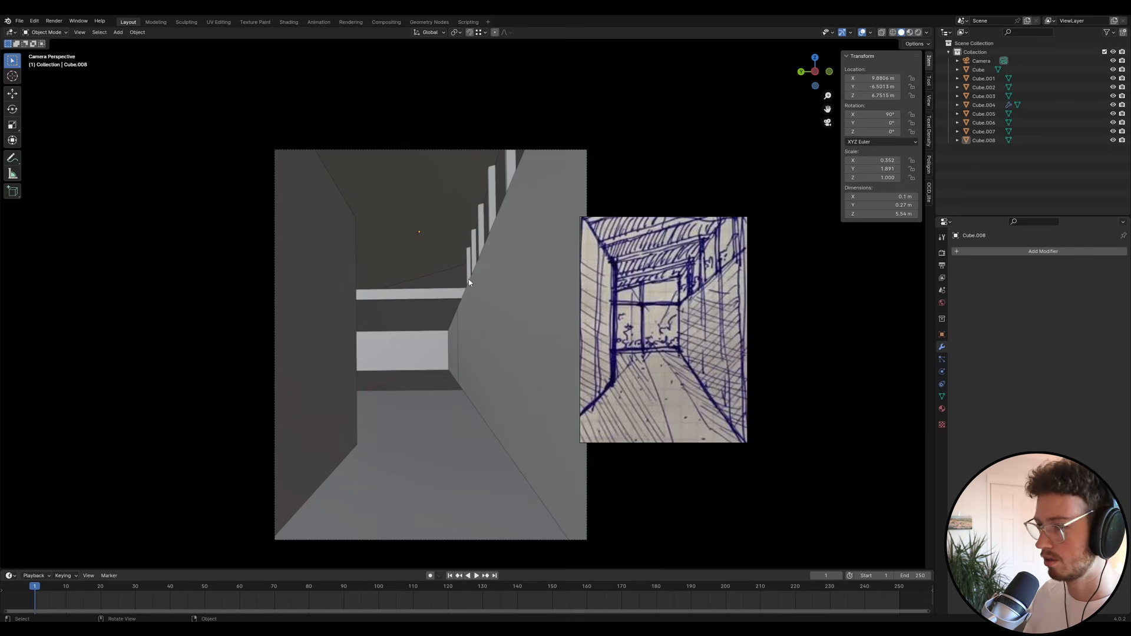
- Reduce the crossbeam's Y dimension to 0.14 m
left_click(876, 203)
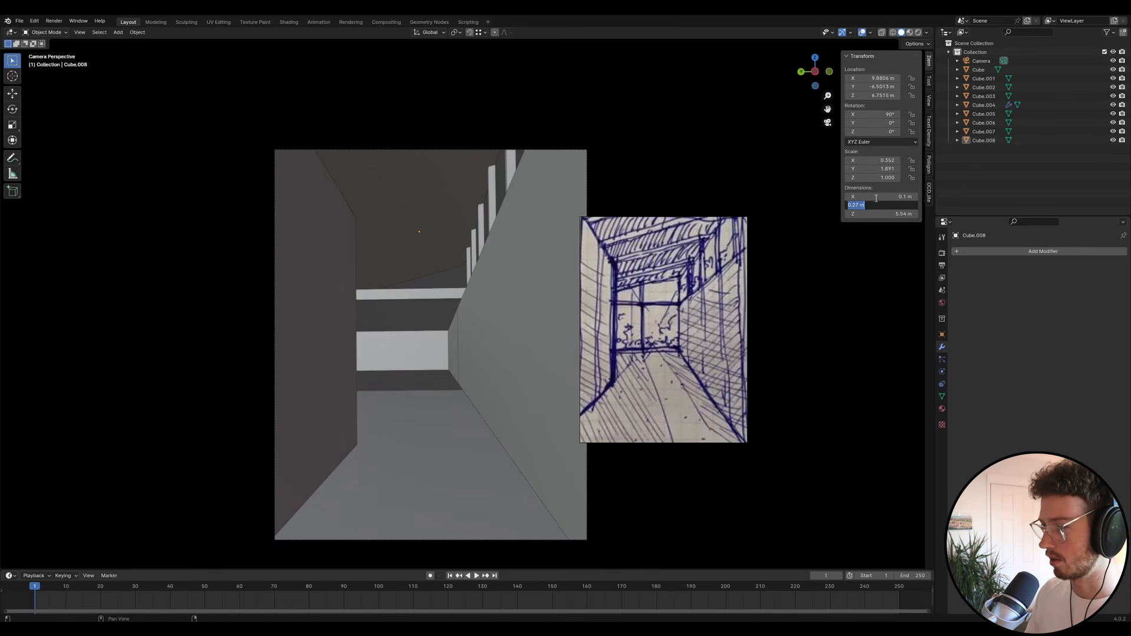
key("BackSpace")
type(".14")
key("Return")
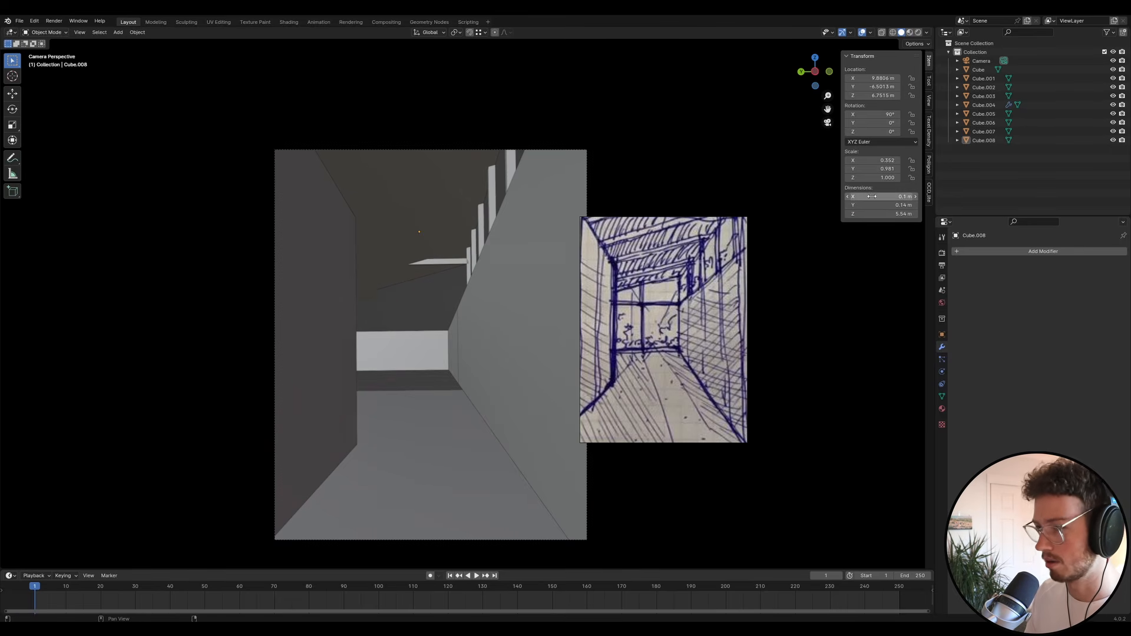
key("z")
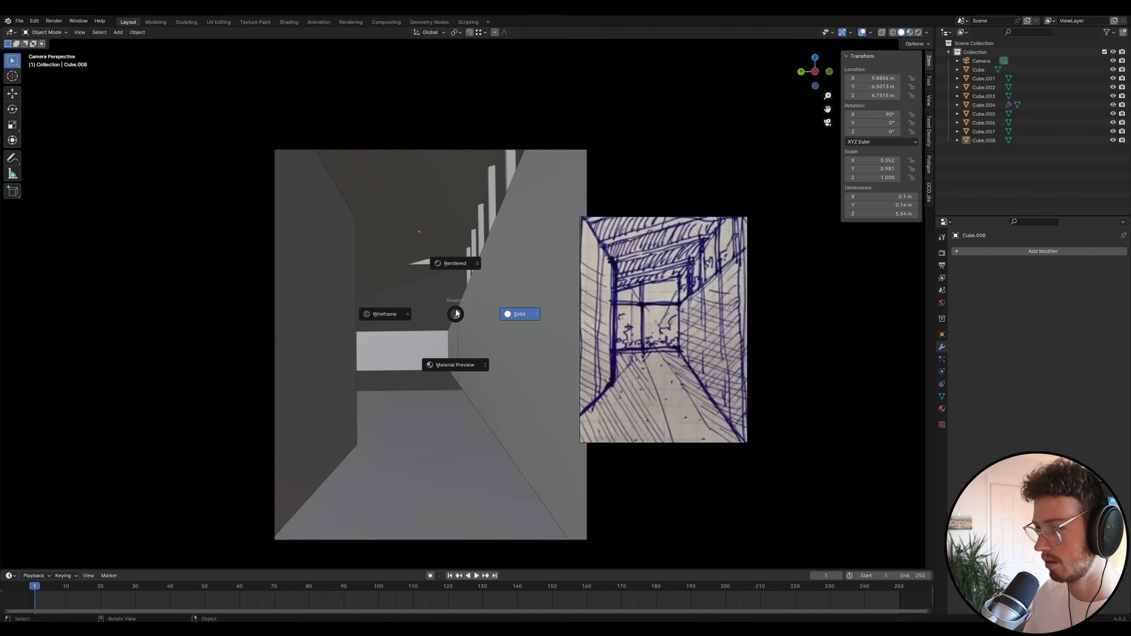
- Lower the crossbeam at the corridor's end along Z to about Z 5.84 m
left_click(457, 265)
key("g")
key("z")
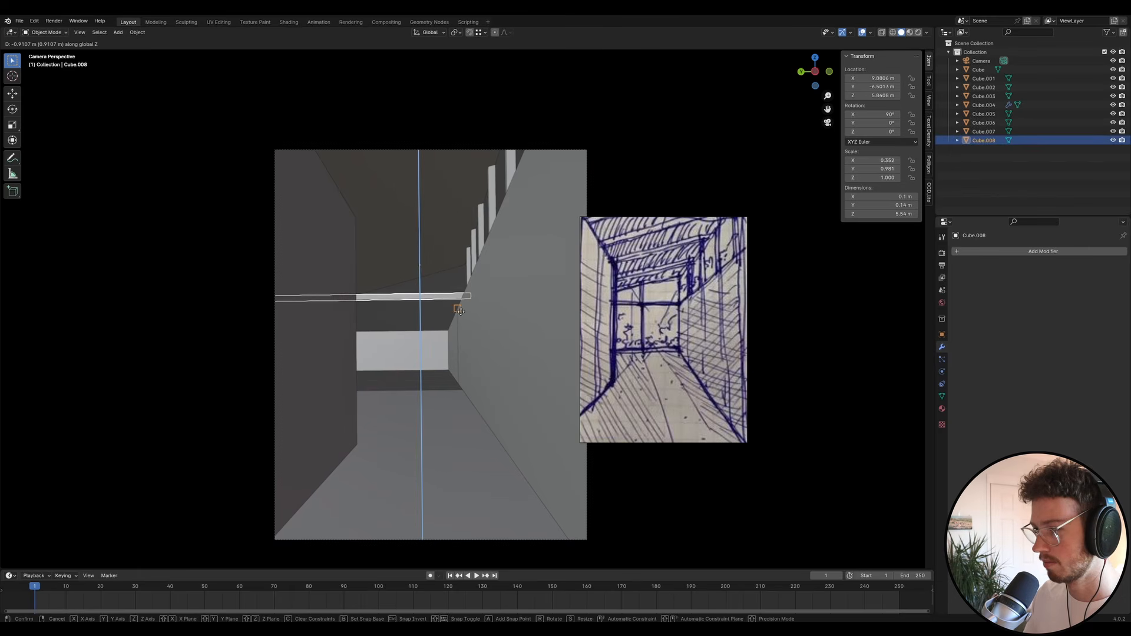
left_click(444, 283)
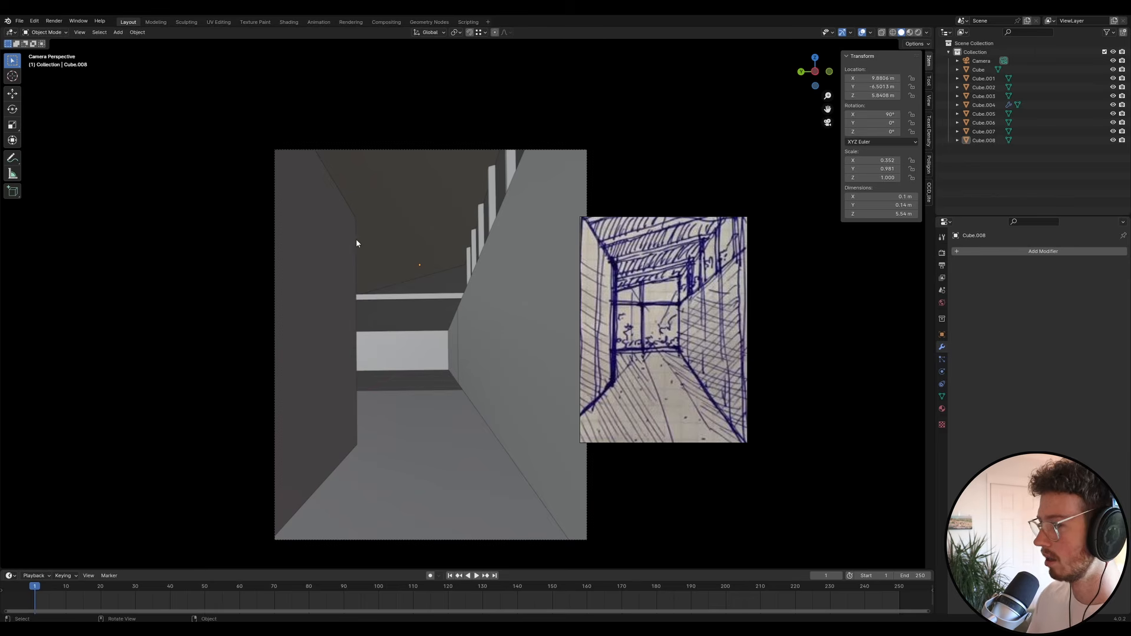
left_click(457, 296)
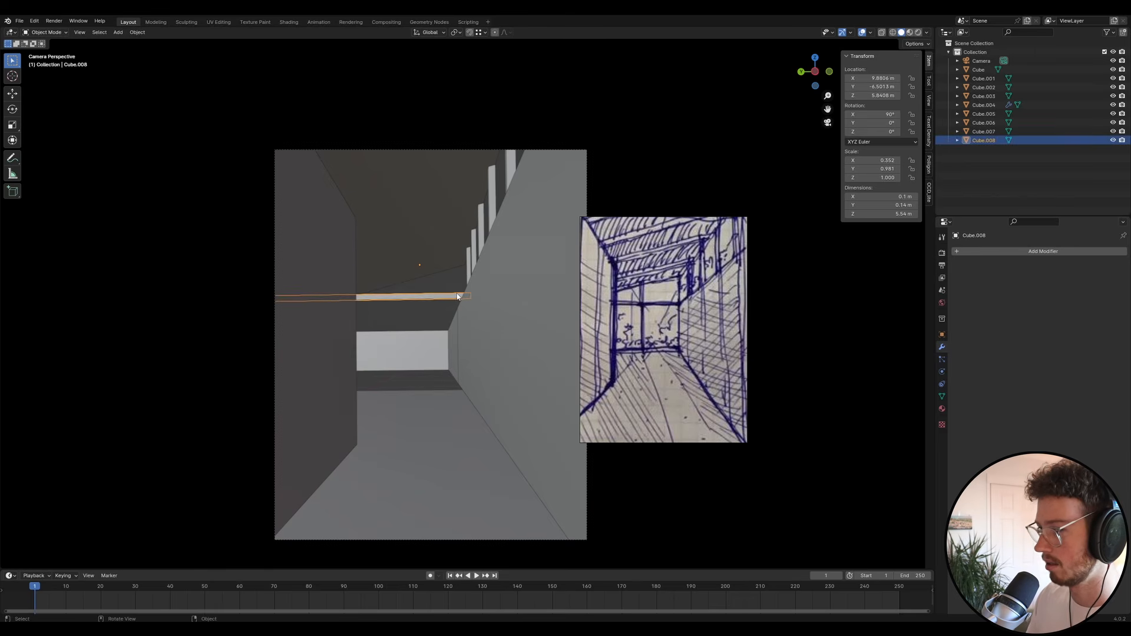
left_click(439, 310)
left_click(453, 296)
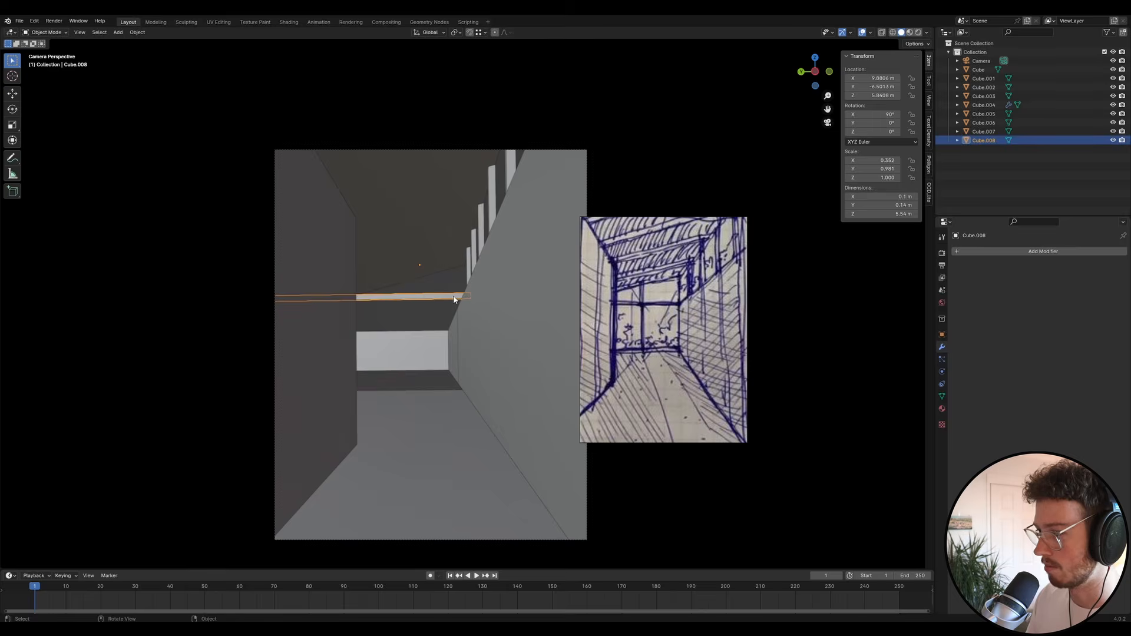
- Duplicate the sloped roof slab and move the copy down along Z to about Z 4.98 m
scroll(478, 277, "up", 3)
middle_click_drag(478, 277, 479, 279)
left_click(509, 171)
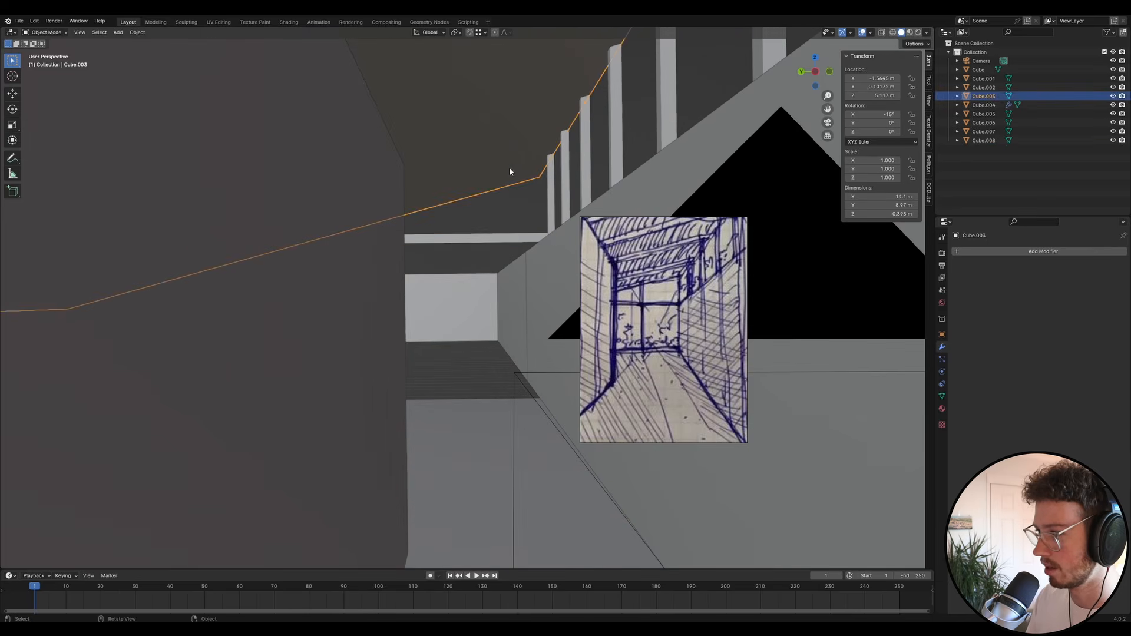
key("shift+d")
key("z")
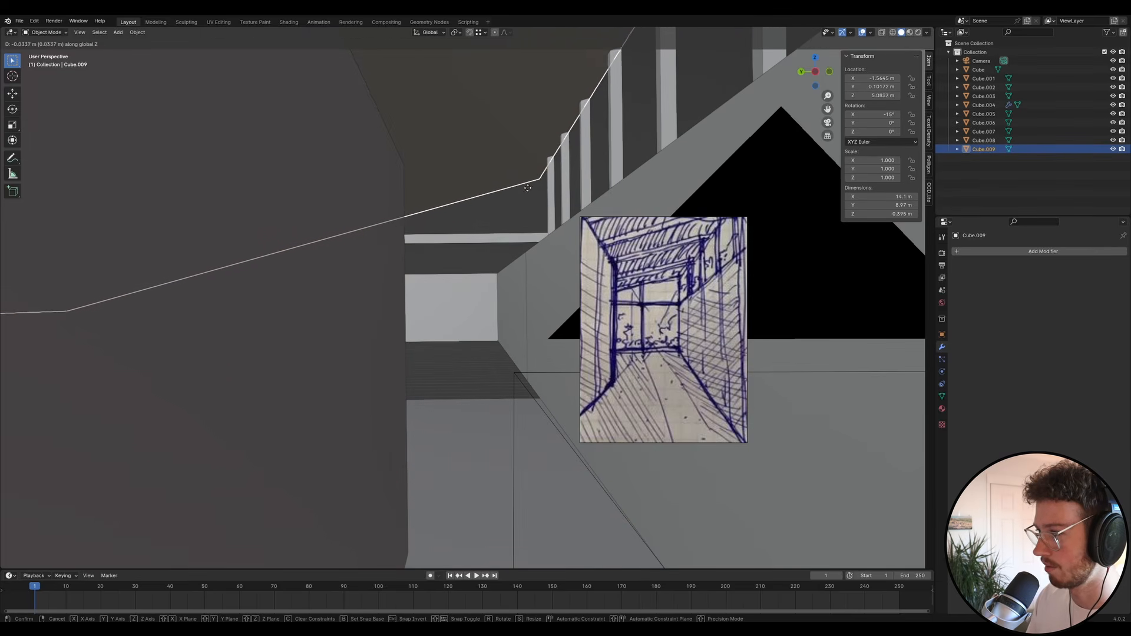
left_click(527, 195)
- Shorten the roof copy to a strip about 0.16 m wide by moving its end face along X towards the opposite roof end
scroll(408, 277, "down", 6)
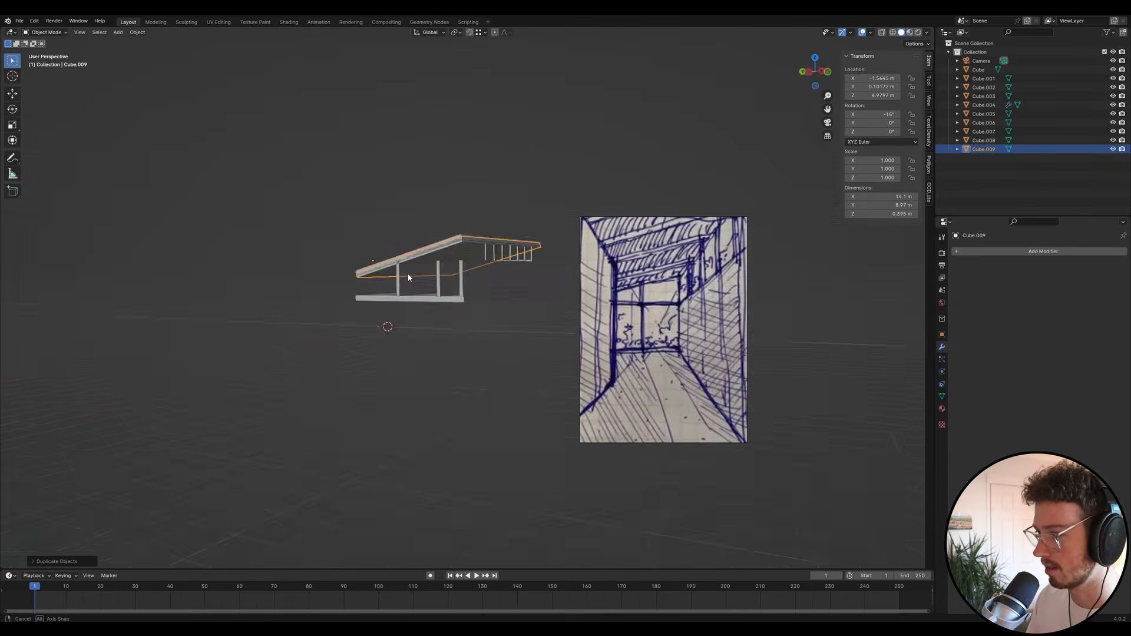
scroll(407, 273, "up", 10)
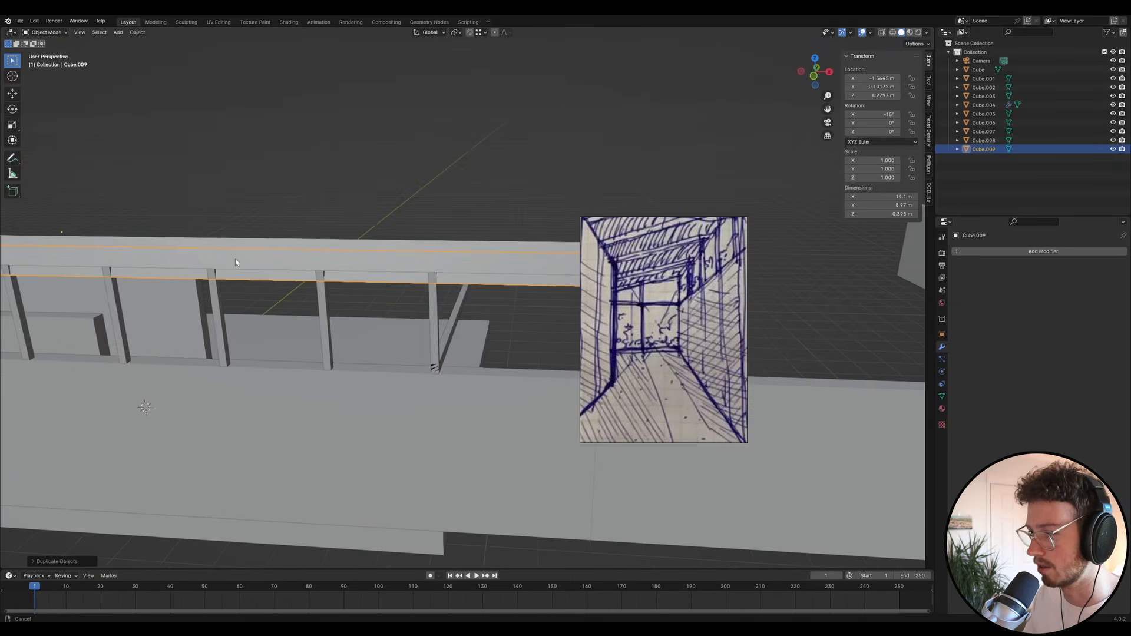
scroll(512, 278, "down", 2)
key("Tab")
scroll(333, 265, "down", 4)
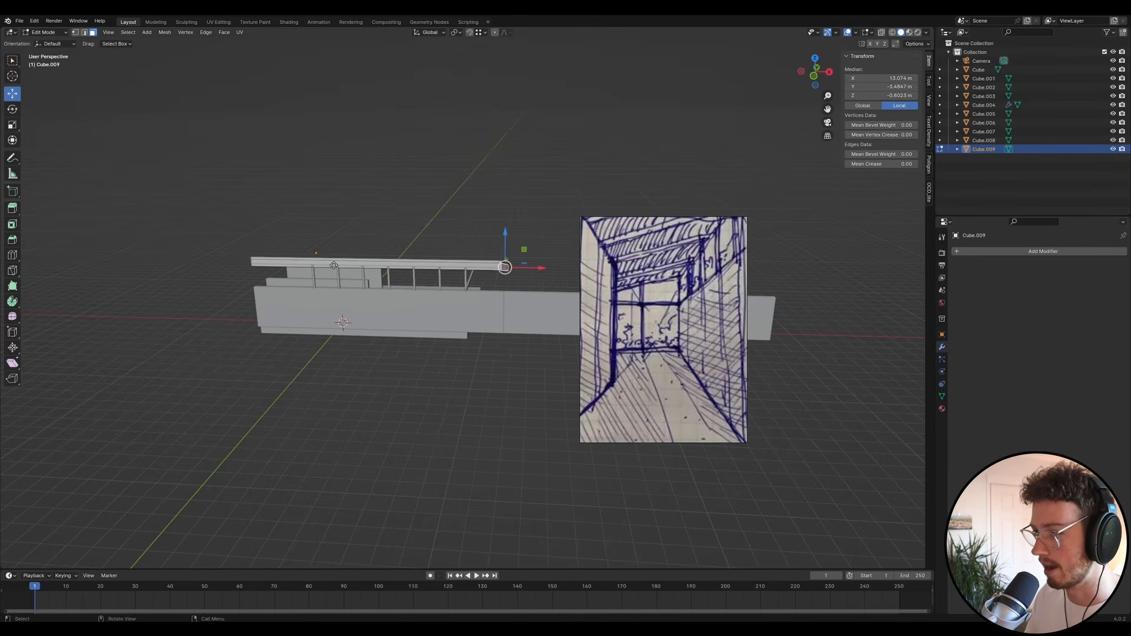
key("g")
key("x")
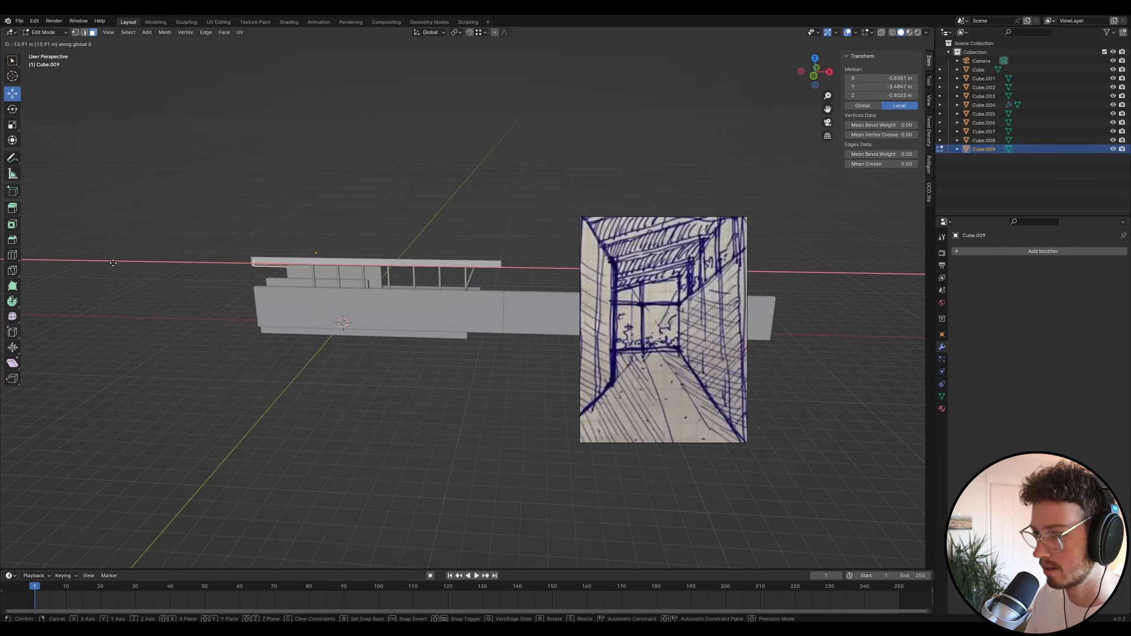
left_click(113, 263)
scroll(114, 257, "up", 4)
middle_click_drag(114, 257, 424, 245)
key("Tab")
scroll(422, 269, "down", 4)
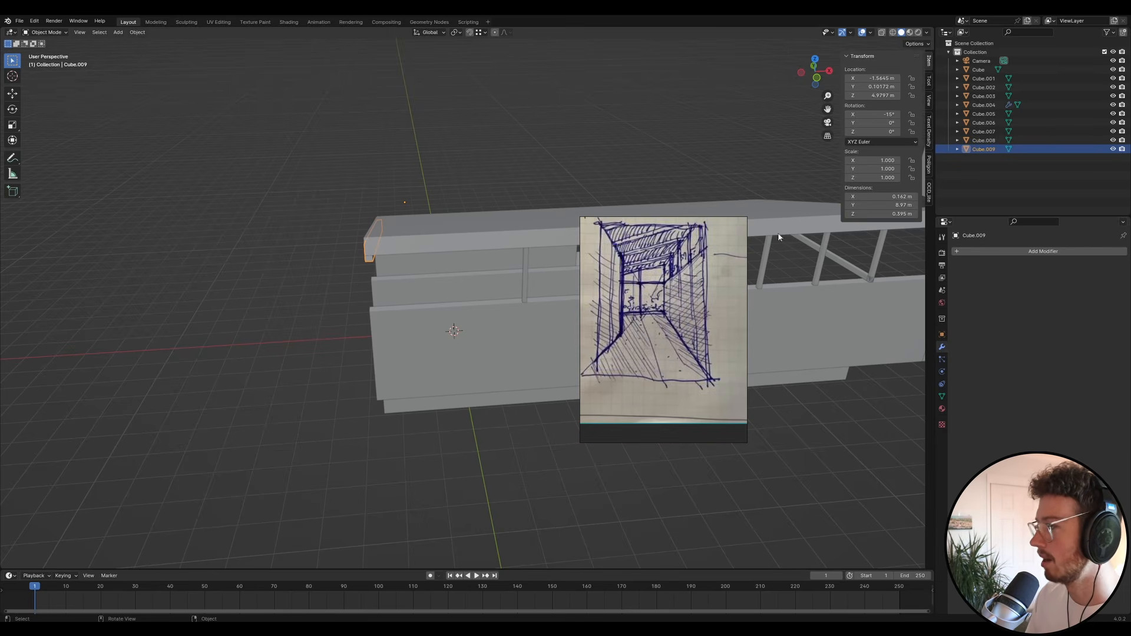
- Set the roof strip's X dimension to 0.1 m to form a rafter
left_click(903, 198)
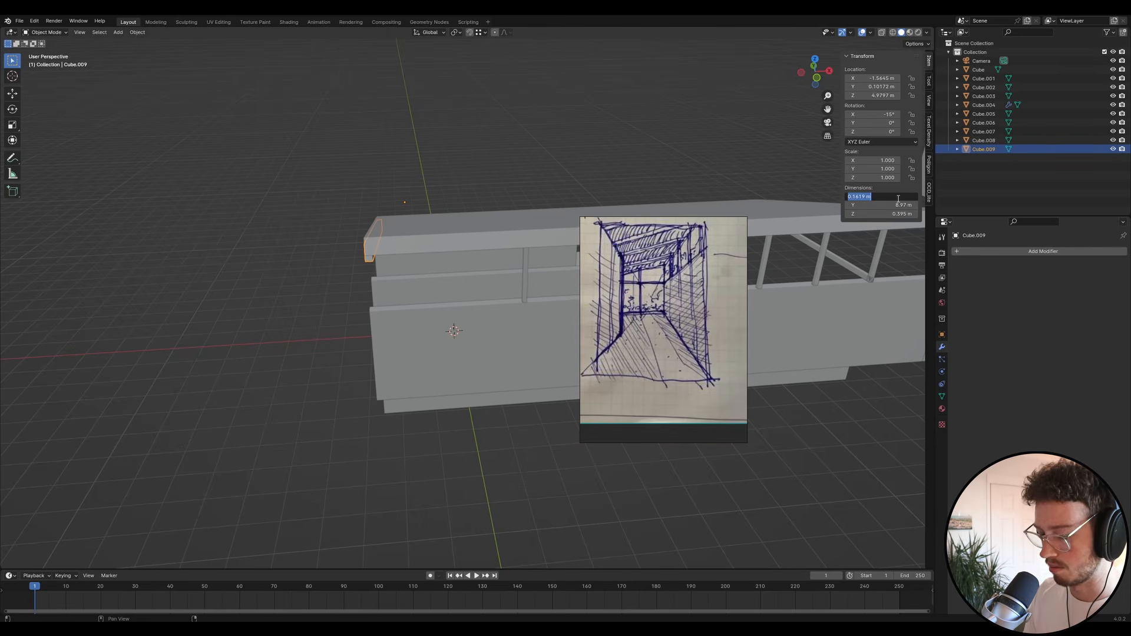
type("0.1")
key("Return")
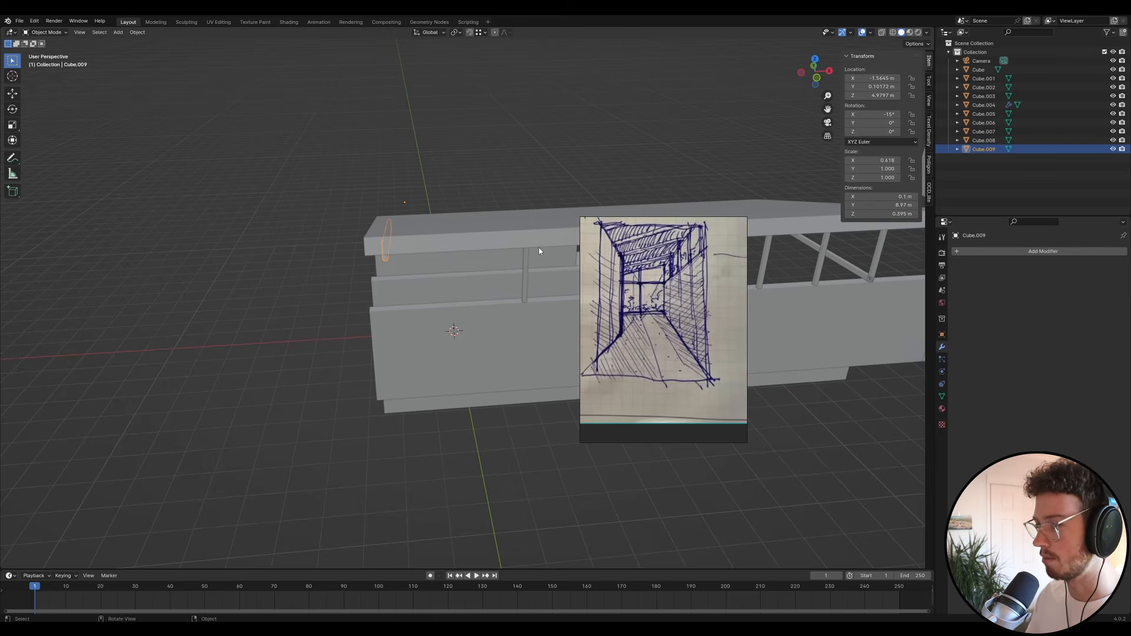
- Snap the rafter to the first post at about X 1.57 m and set it below the roof at about Z 4.74 m
scroll(537, 247, "up", 6)
key("g")
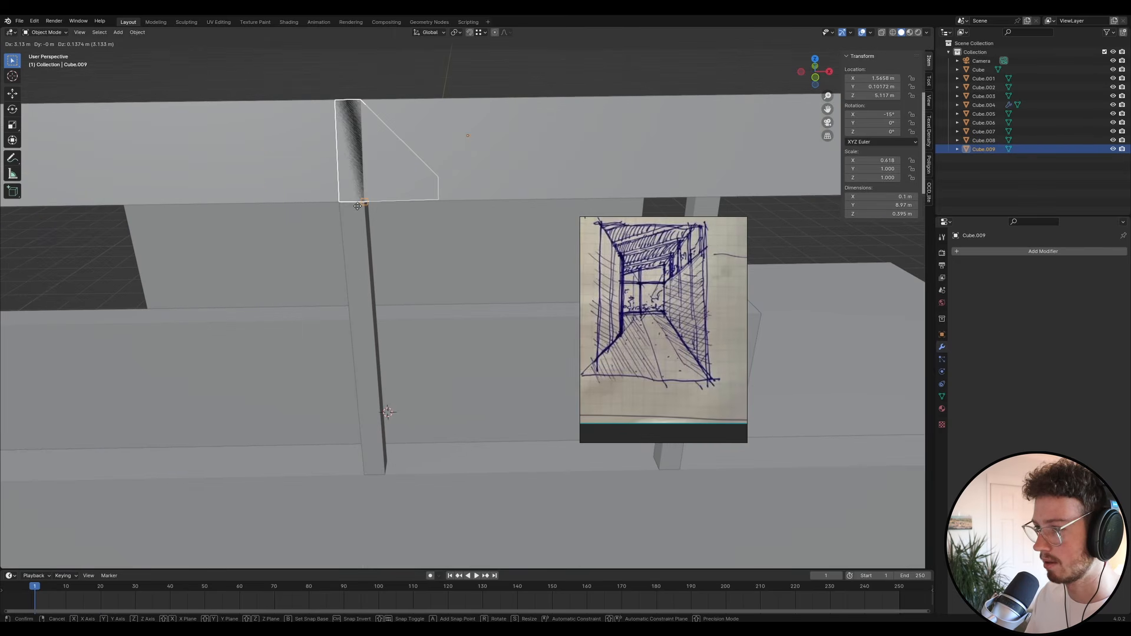
left_click(357, 207)
key("g")
key("z")
left_click(369, 260)
key("g")
key("z")
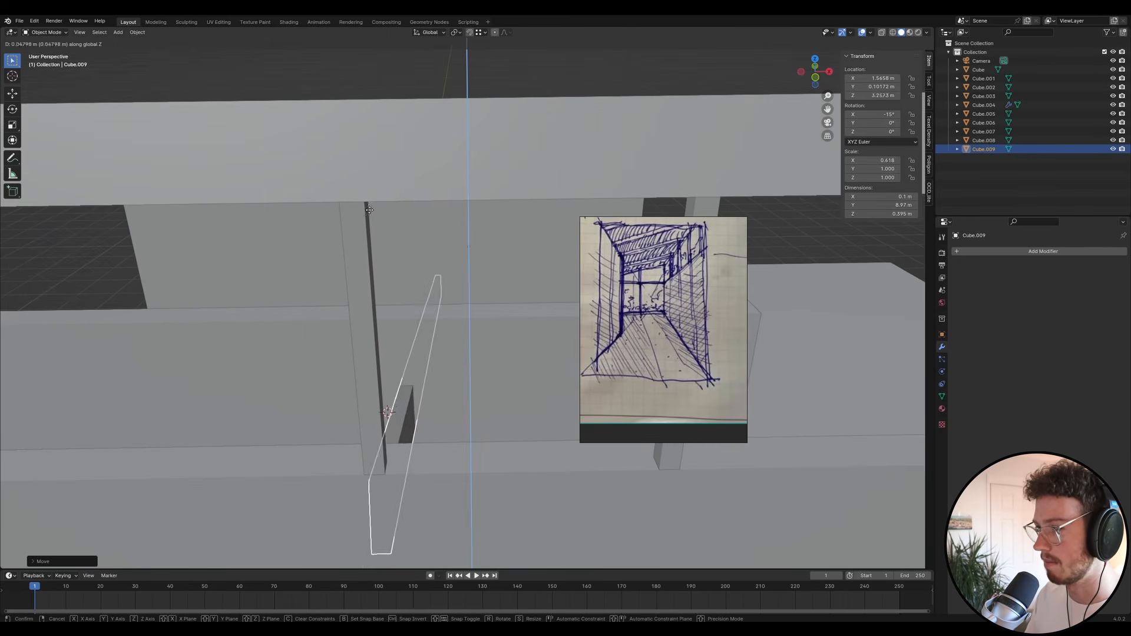
left_click(365, 205)
left_click(369, 84)
left_click(394, 260)
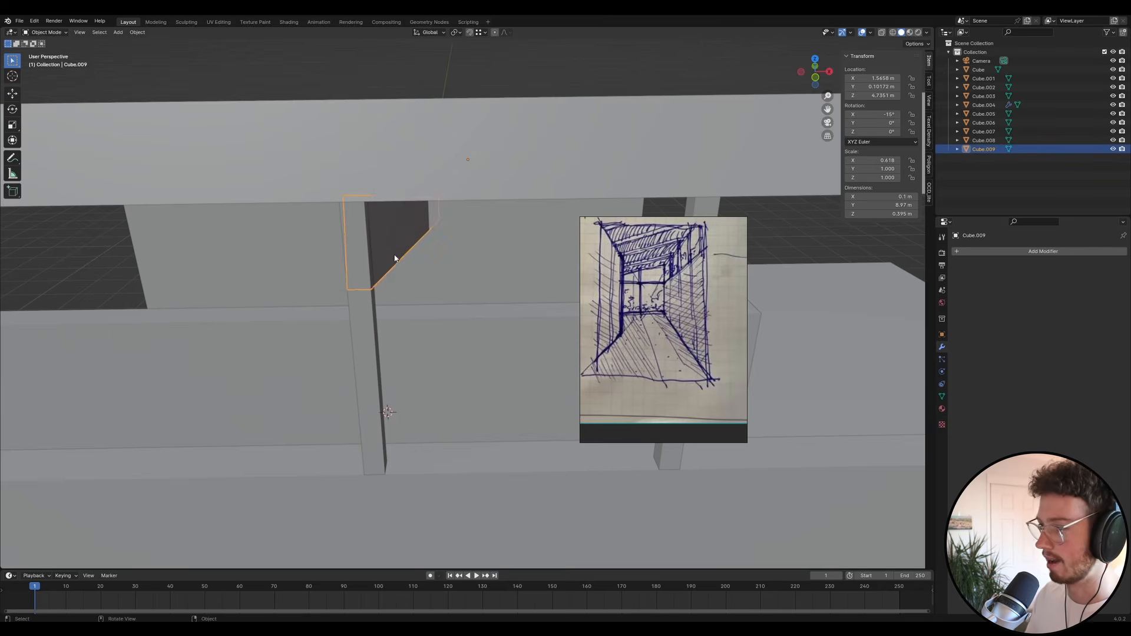
middle_click_drag(393, 260, 433, 224)
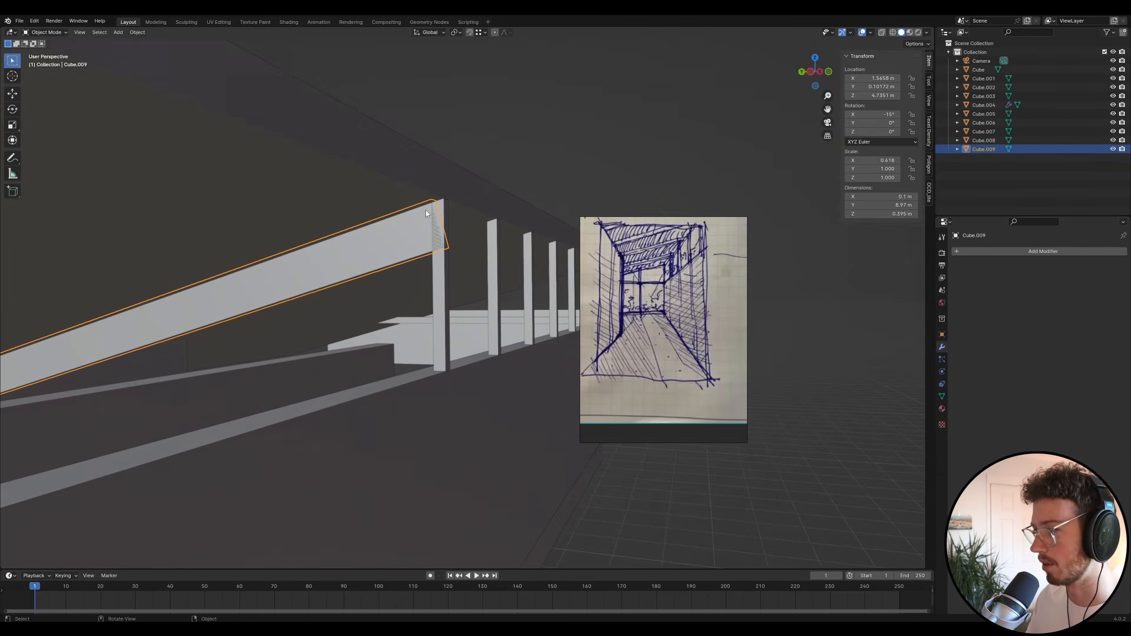
left_click(513, 139)
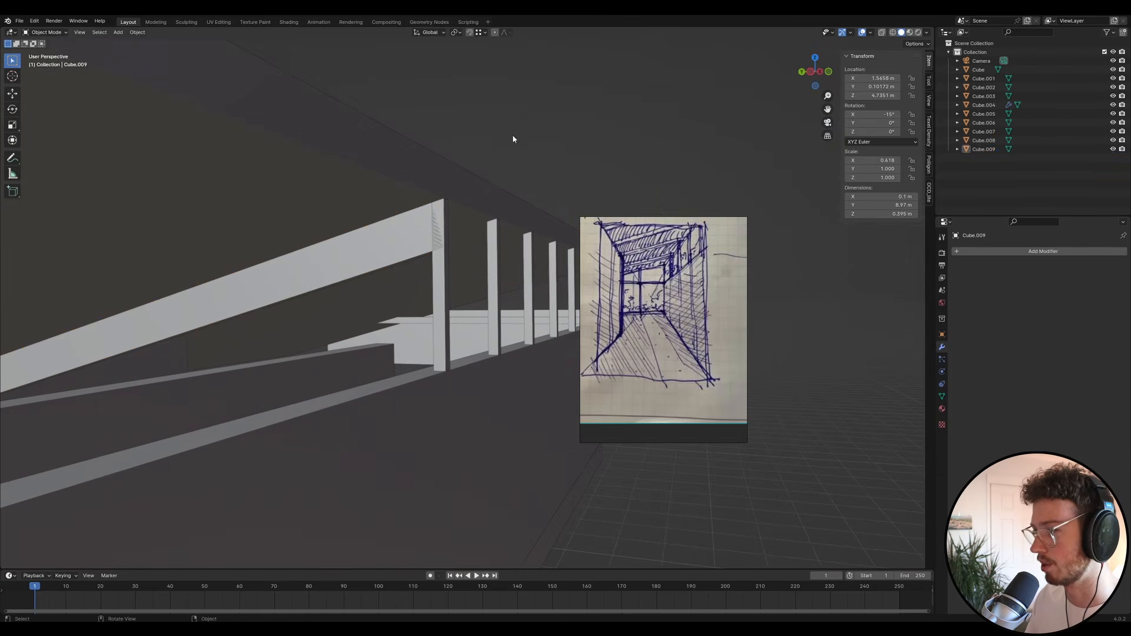
left_click(419, 233)
- Extend a side face of the arrayed posts along Y so the posts are about 0.25 m deep
middle_click_drag(420, 233, 439, 257)
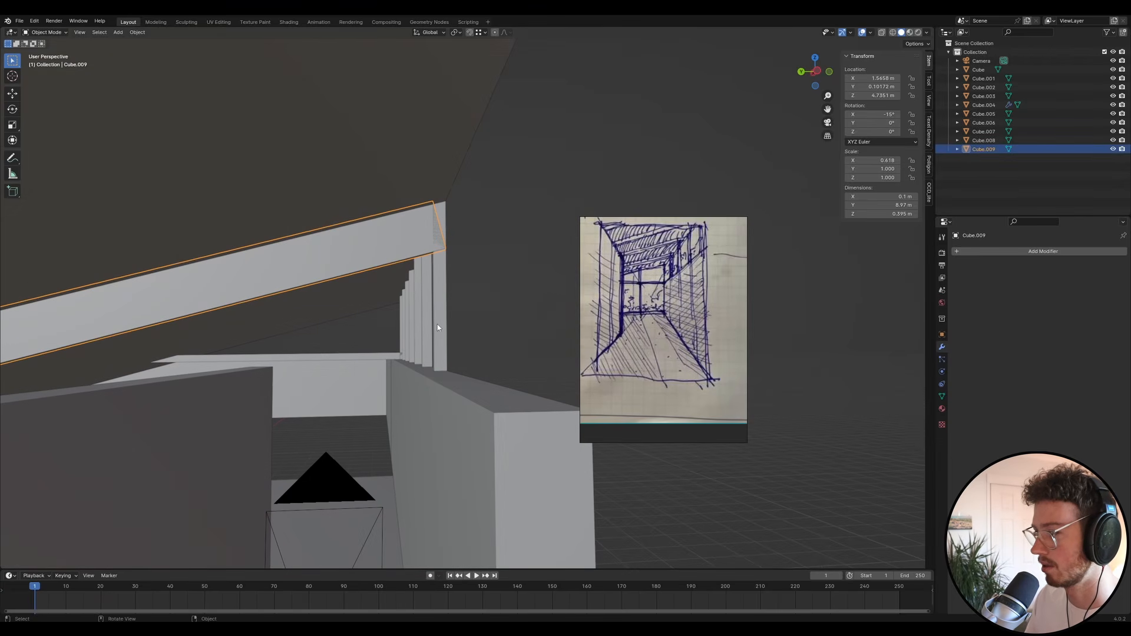
middle_click_drag(441, 270, 416, 340)
scroll(312, 303, "up", 3)
left_click(389, 377)
key("Tab")
left_click(387, 406)
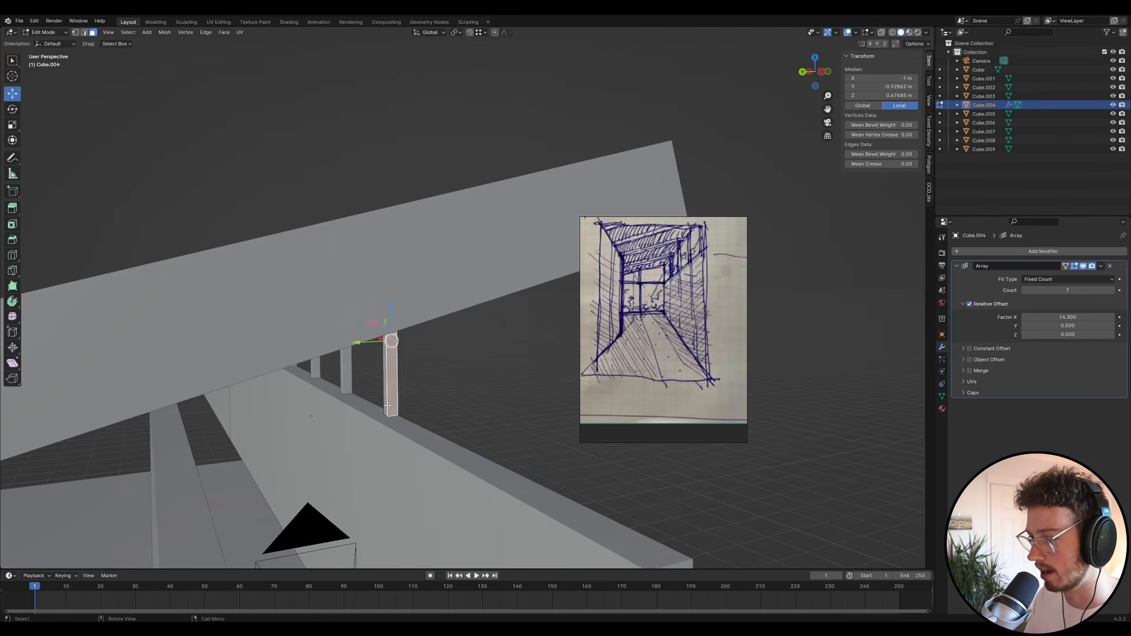
left_click(387, 407)
middle_click_drag(387, 407, 421, 436)
key("g")
key("y")
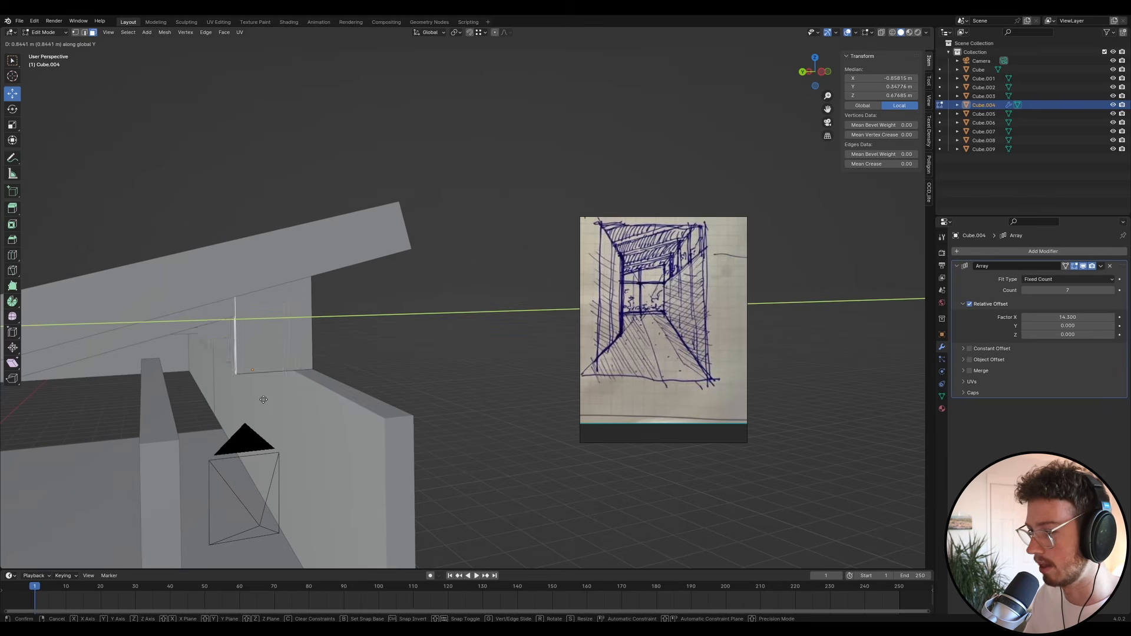
left_click(377, 302)
key("Tab")
- Add an Array modifier to the sloped rafter at the first post
middle_click_drag(377, 302, 145, 322)
left_click(145, 304)
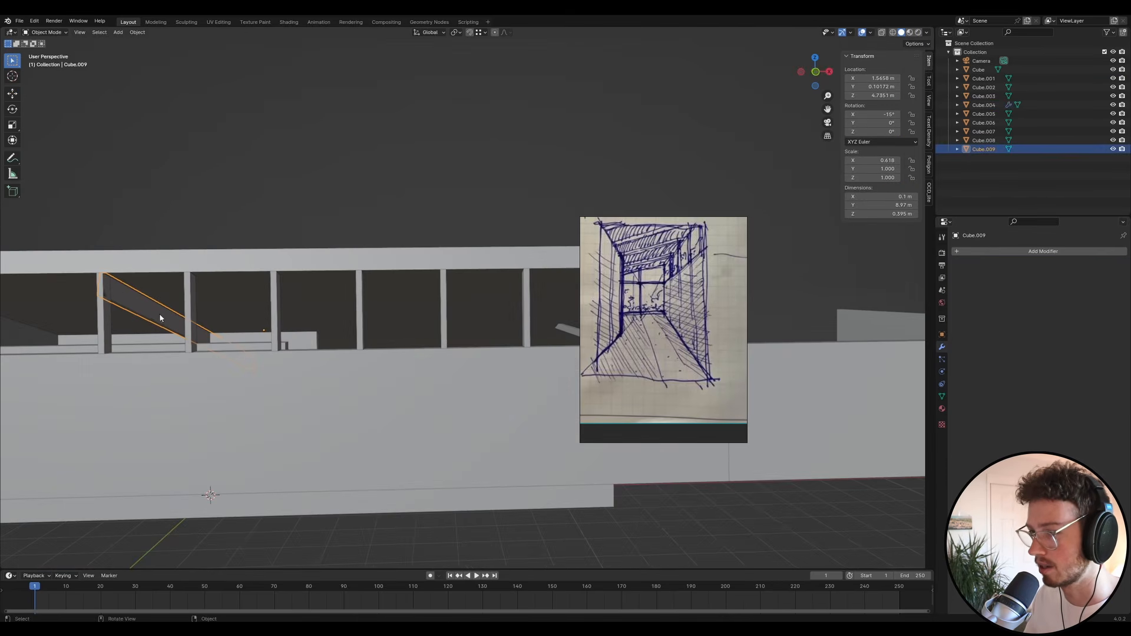
scroll(159, 313, "up", 3)
left_click(1003, 251)
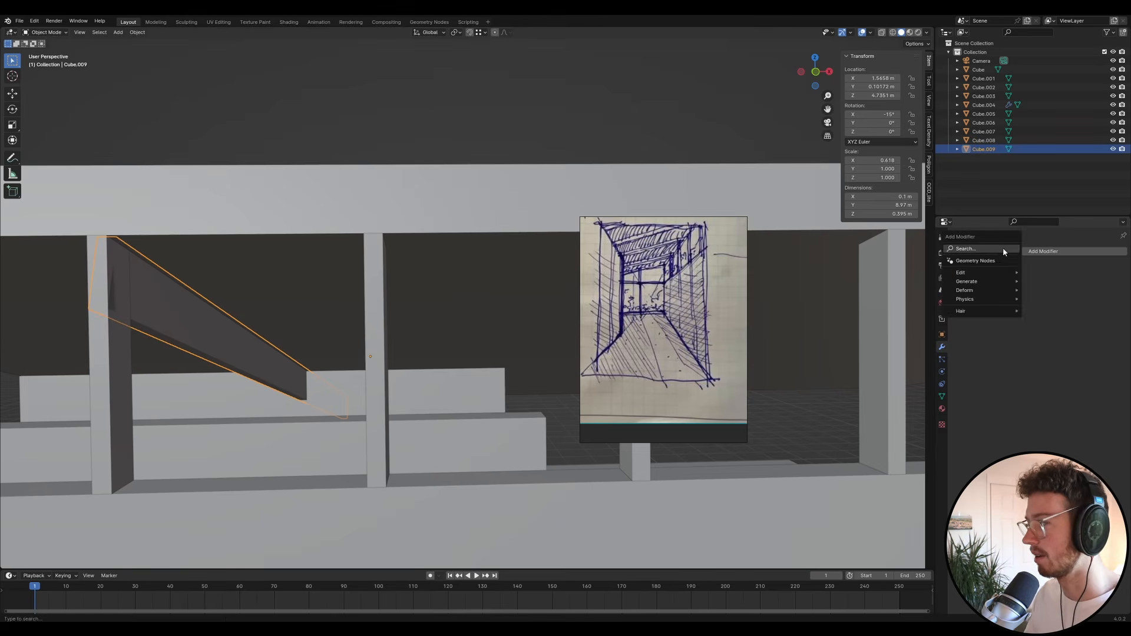
left_click(995, 248)
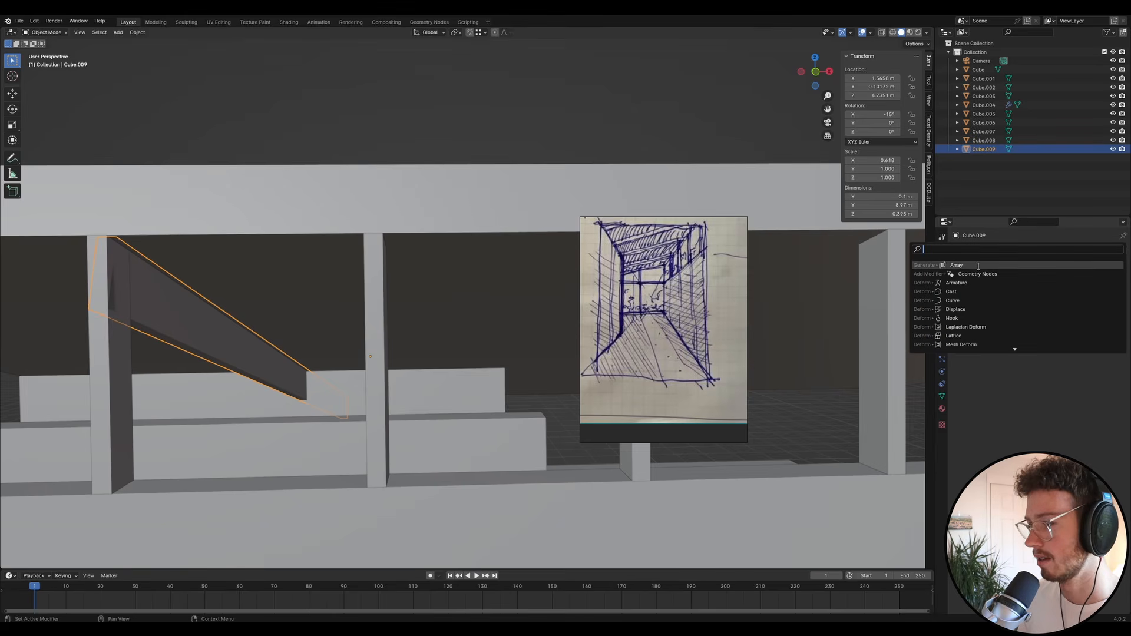
left_click(978, 265)
scroll(195, 309, "down", 4)
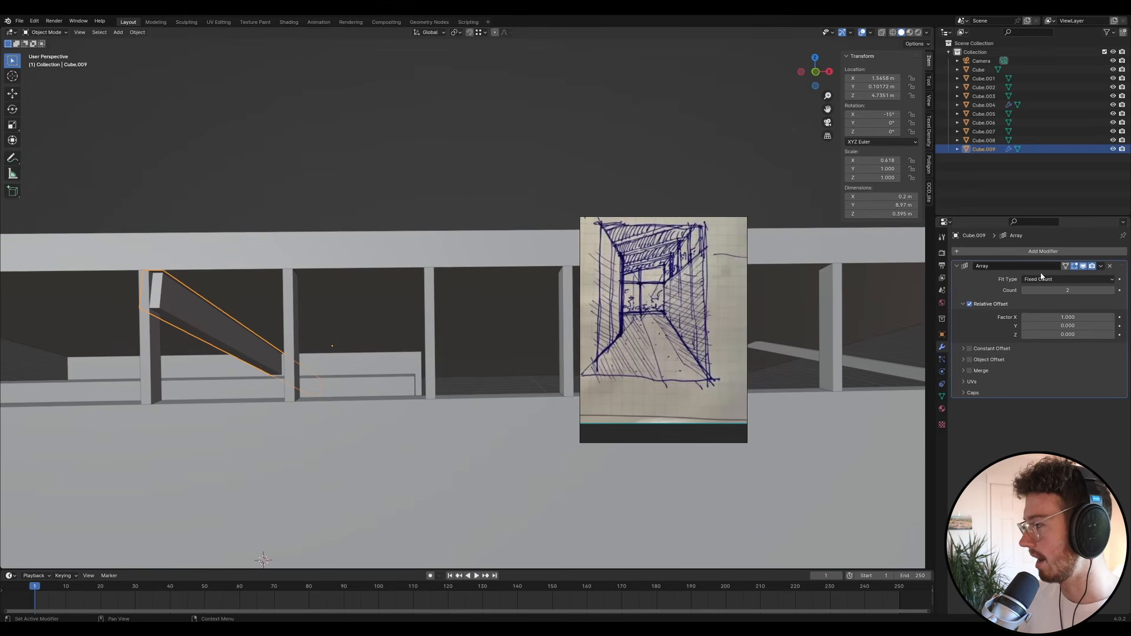
- Match the rafter array to the posts' spacing by setting its relative offset X factor to 14.3
left_click(161, 344)
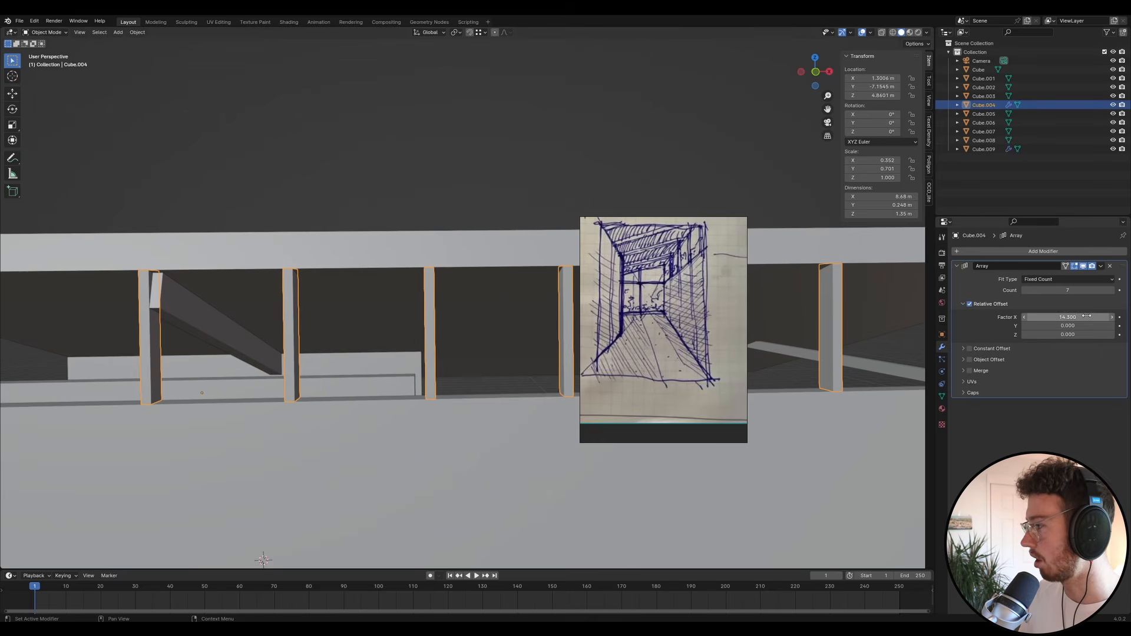
left_click(176, 310)
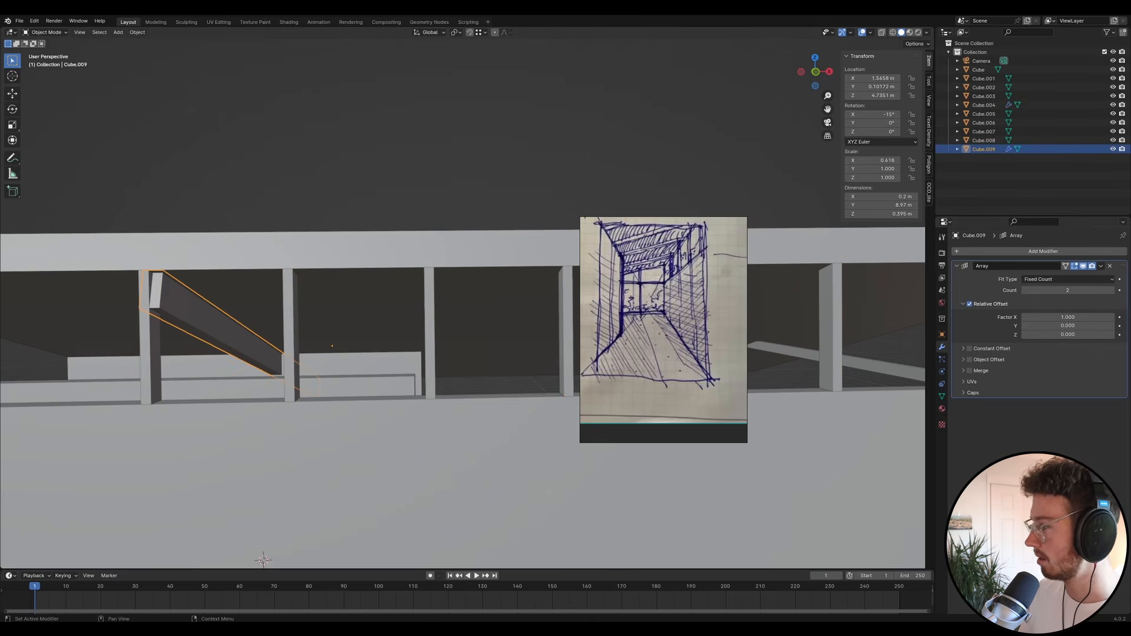
left_click(1080, 318)
type("14.3")
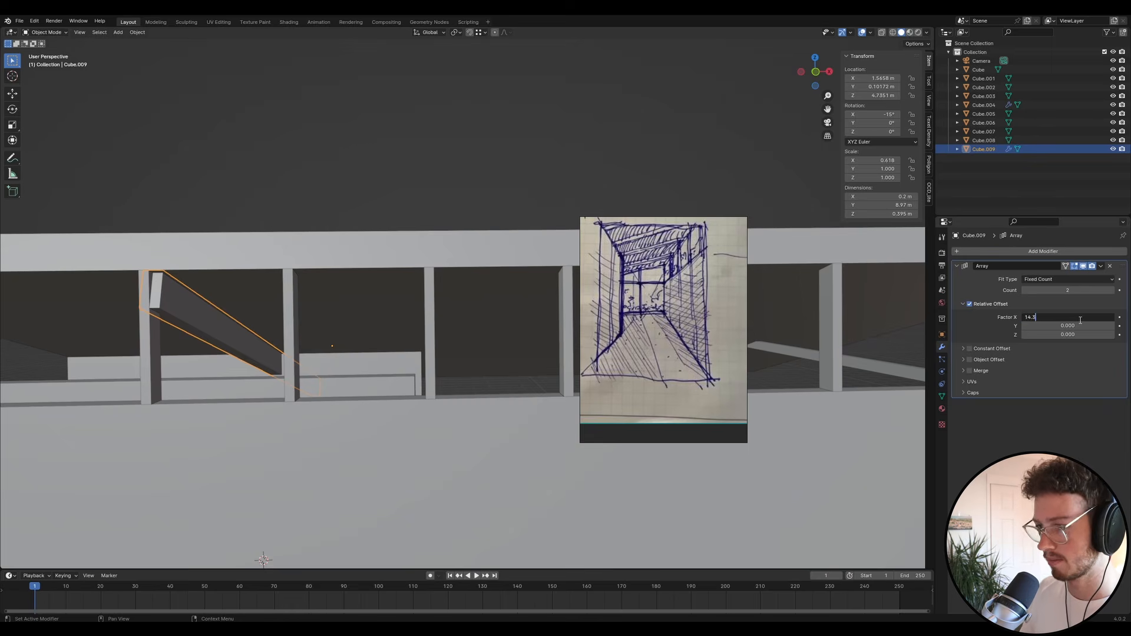
key("Return")
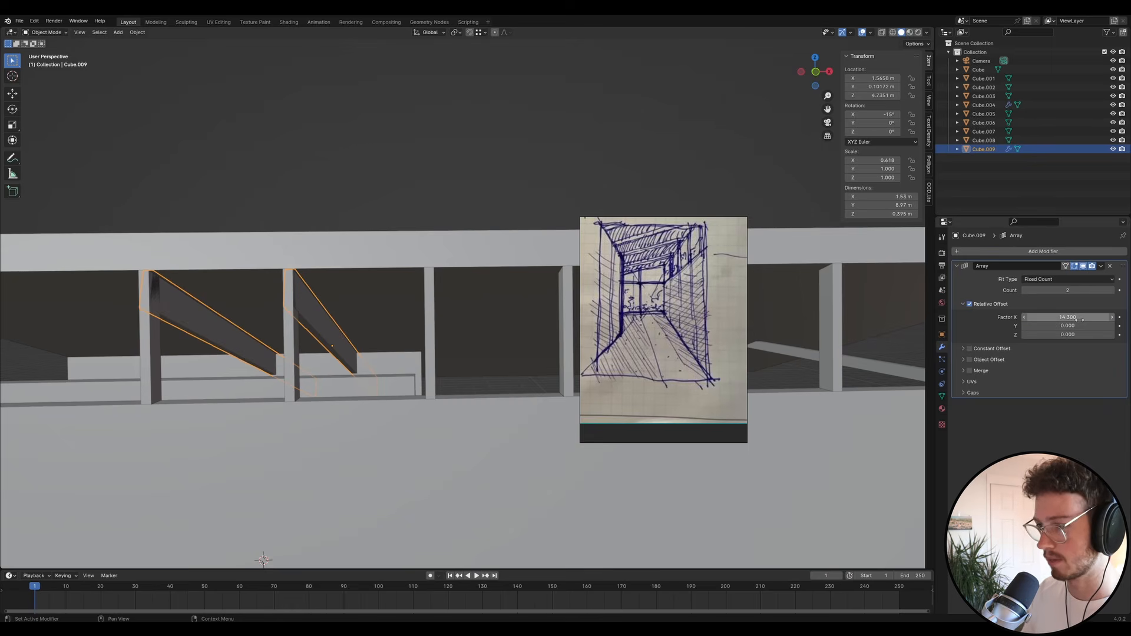
left_click(403, 206)
left_click(324, 313)
- Raise the rafter array's count to 7, deselect it and view the result through the camera
scroll(324, 313, "down", 2)
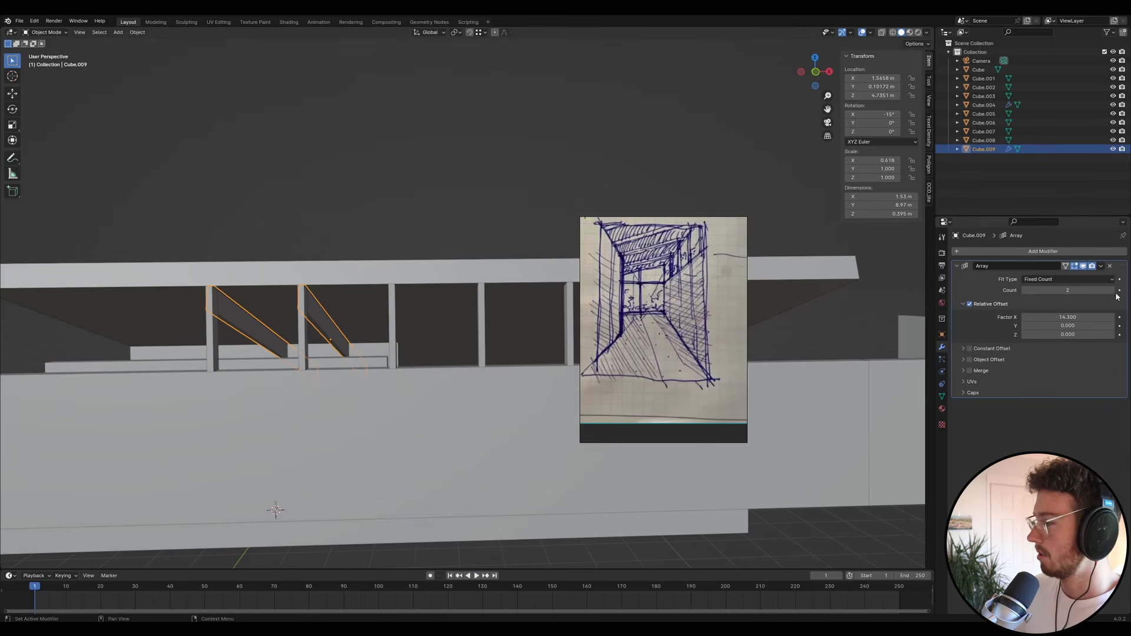
left_click(1112, 291)
left_click(1112, 291)
left_click(1112, 291)
left_click(1112, 291)
middle_click_drag(490, 245, 155, 235, "shift")
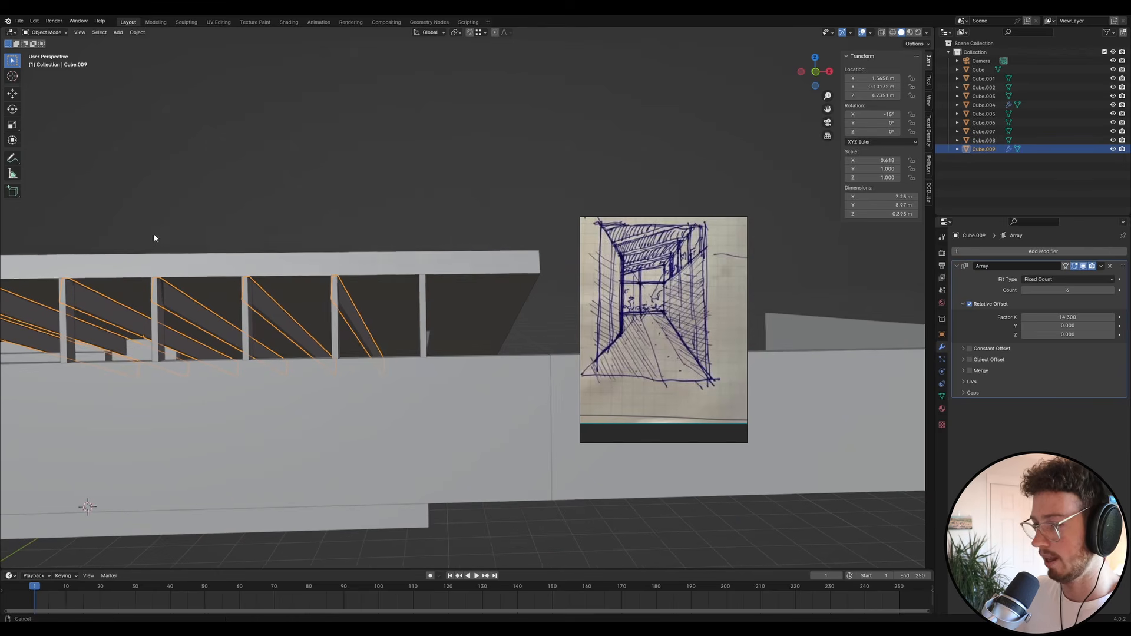
left_click(1110, 290)
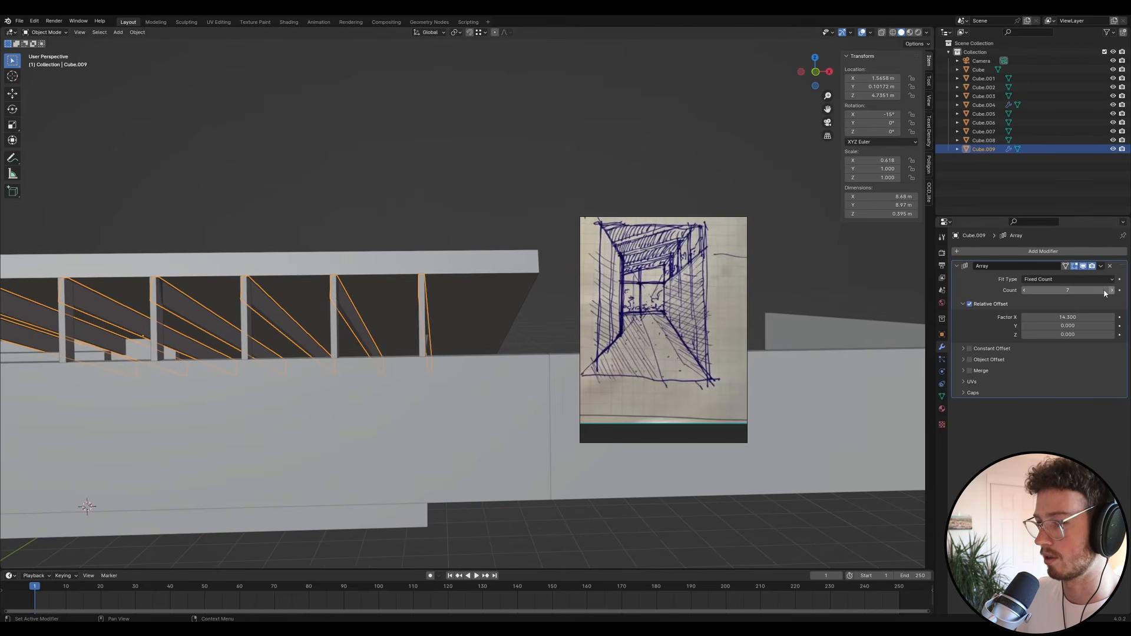
middle_click_drag(313, 245, 187, 219)
left_click(391, 220)
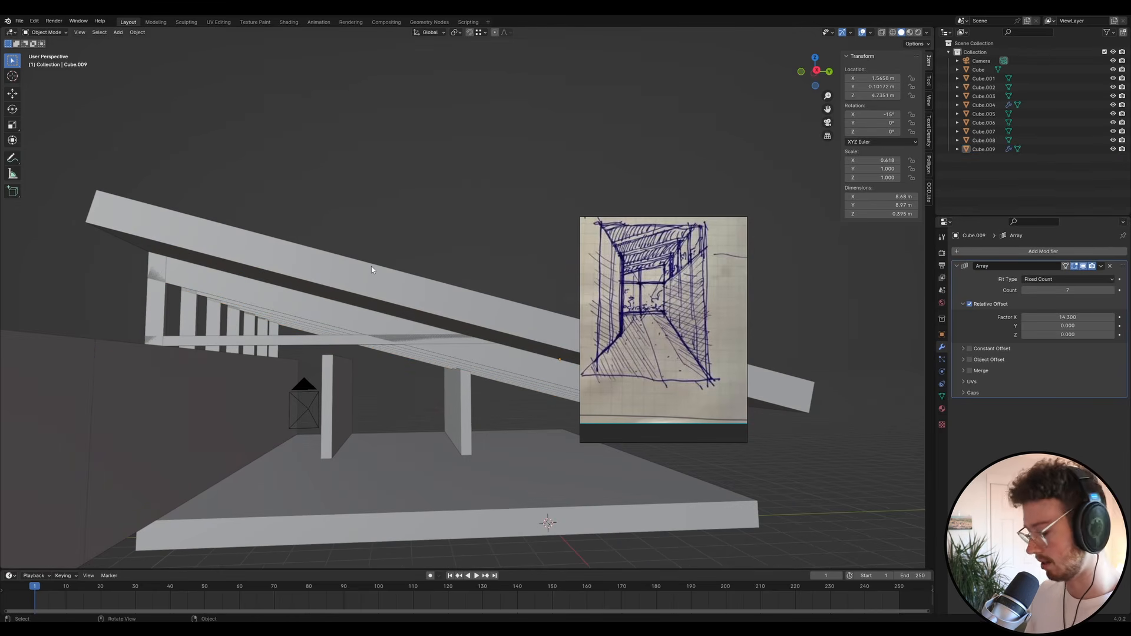
key("KP_0")
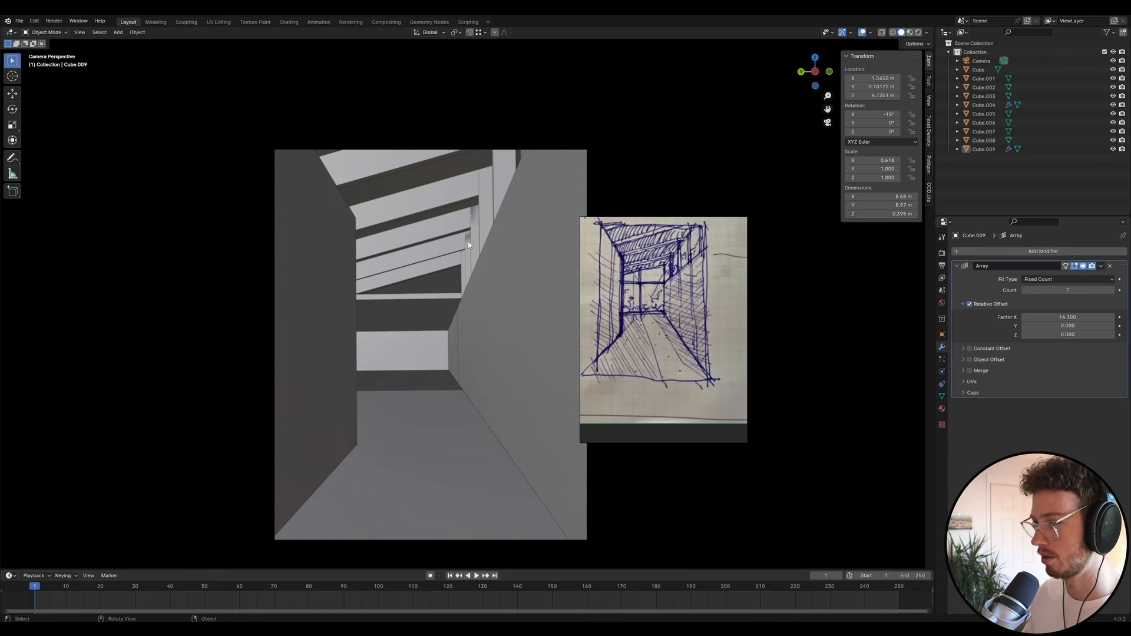
scroll(398, 381, "down", 1)
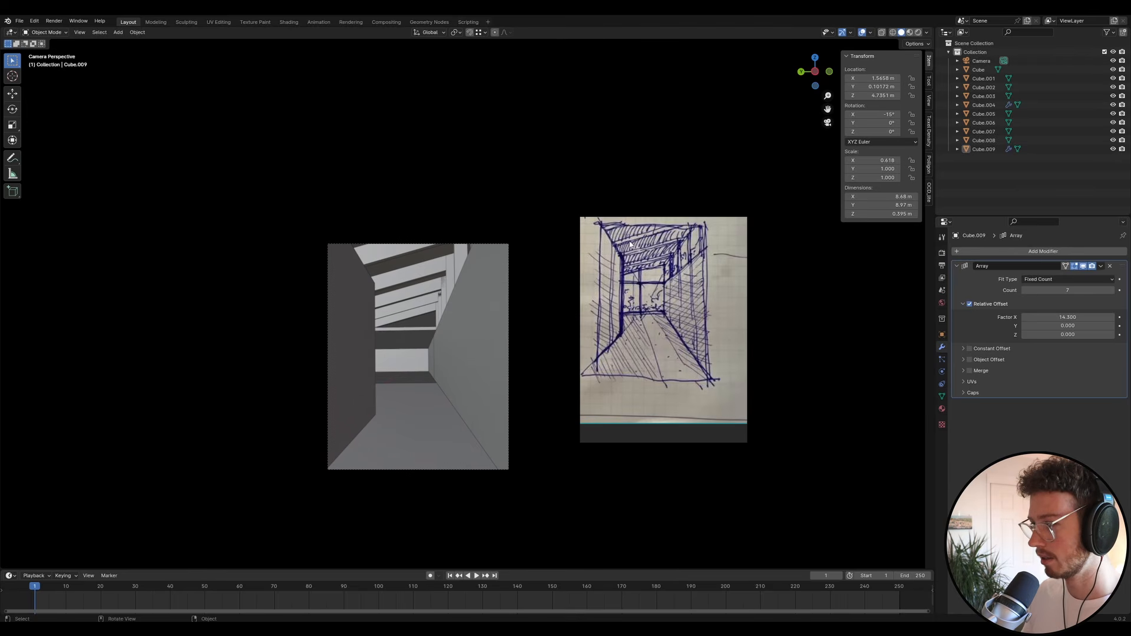
- Set the arrayed rafters' Z dimension to 0.14 m
left_click(378, 257)
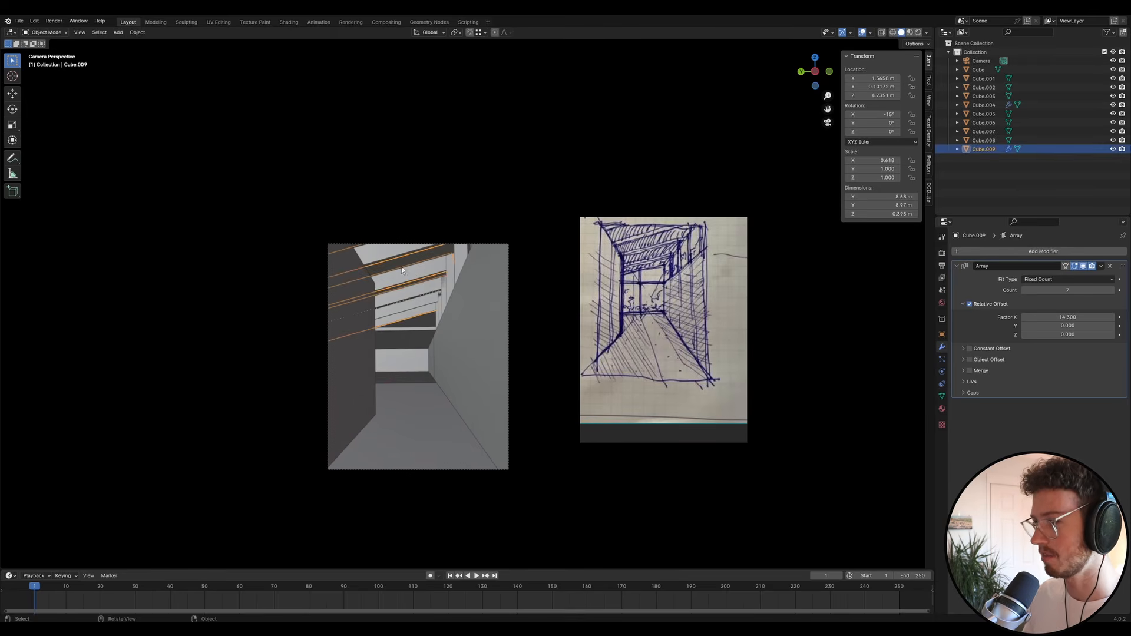
middle_click_drag(377, 256, 426, 243)
scroll(548, 242, "down", 2)
left_click(852, 214)
left_click_drag(881, 214, 881, 213)
left_click(871, 213)
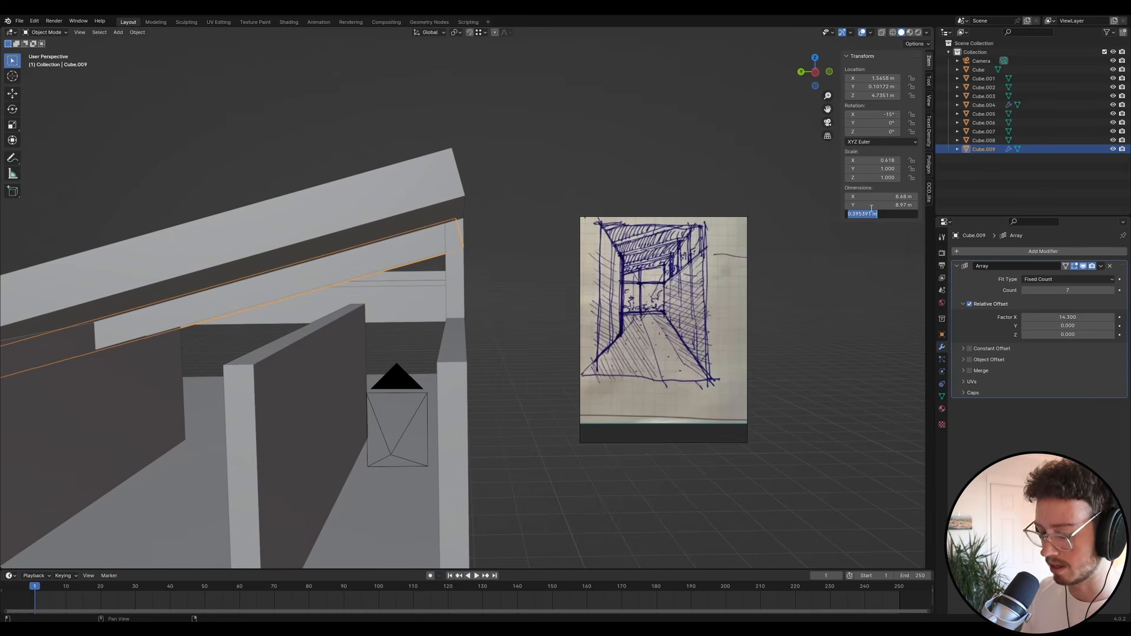
type(".14")
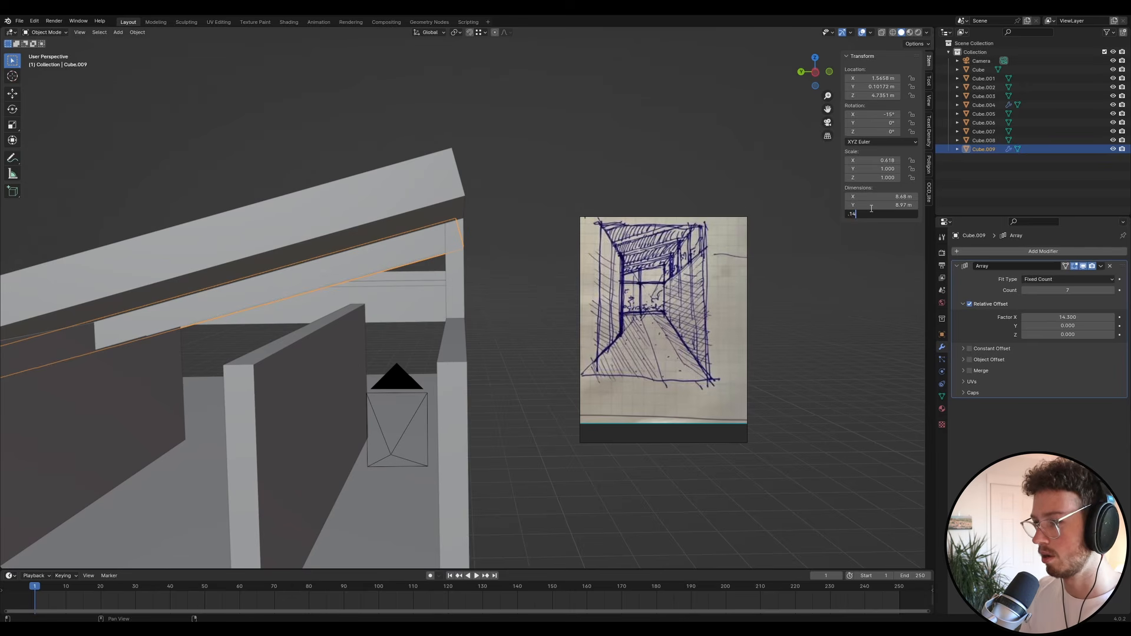
key("Return")
- Lower the rafters along Z to about 4.36 m so they meet the post tops, deselect them and check the camera view
key("g")
key("z")
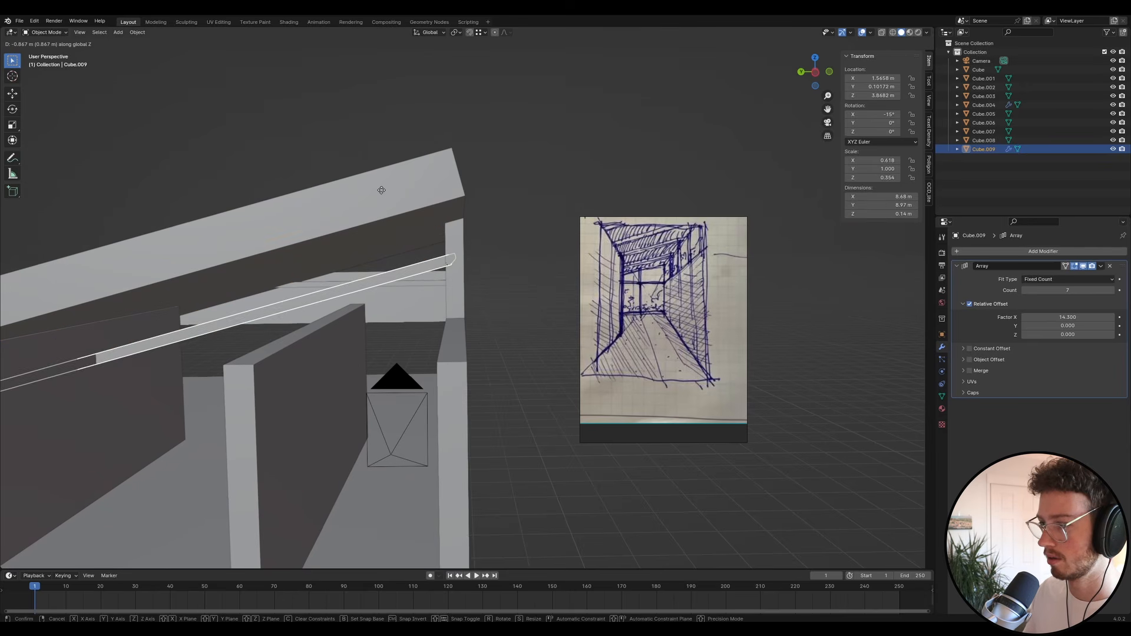
left_click(456, 218)
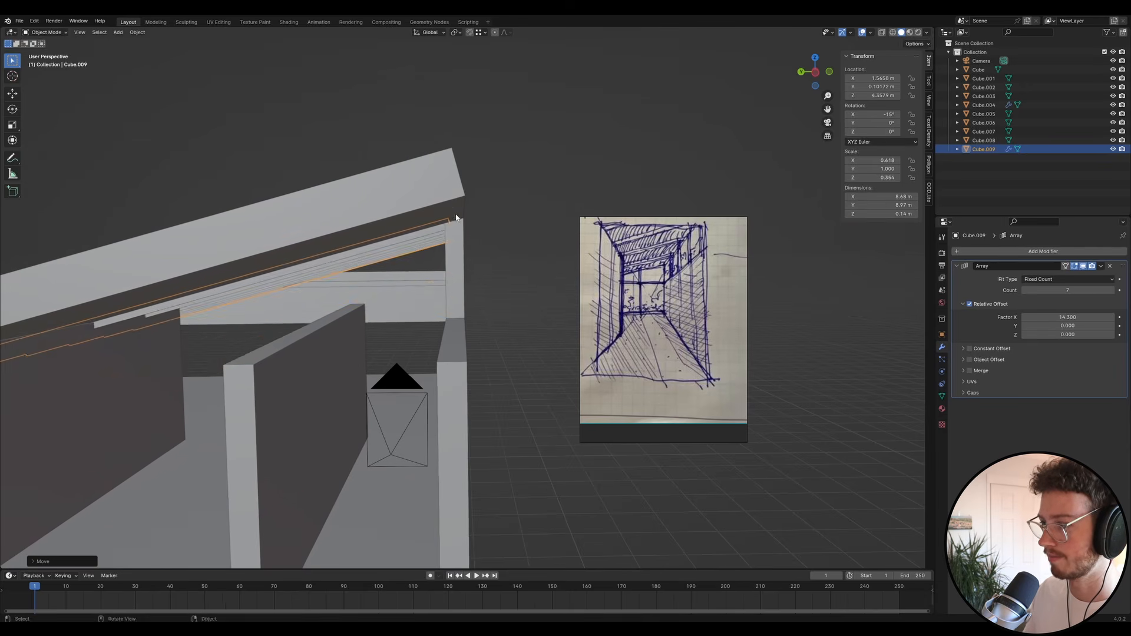
middle_click_drag(456, 218, 446, 191)
key("KP_0")
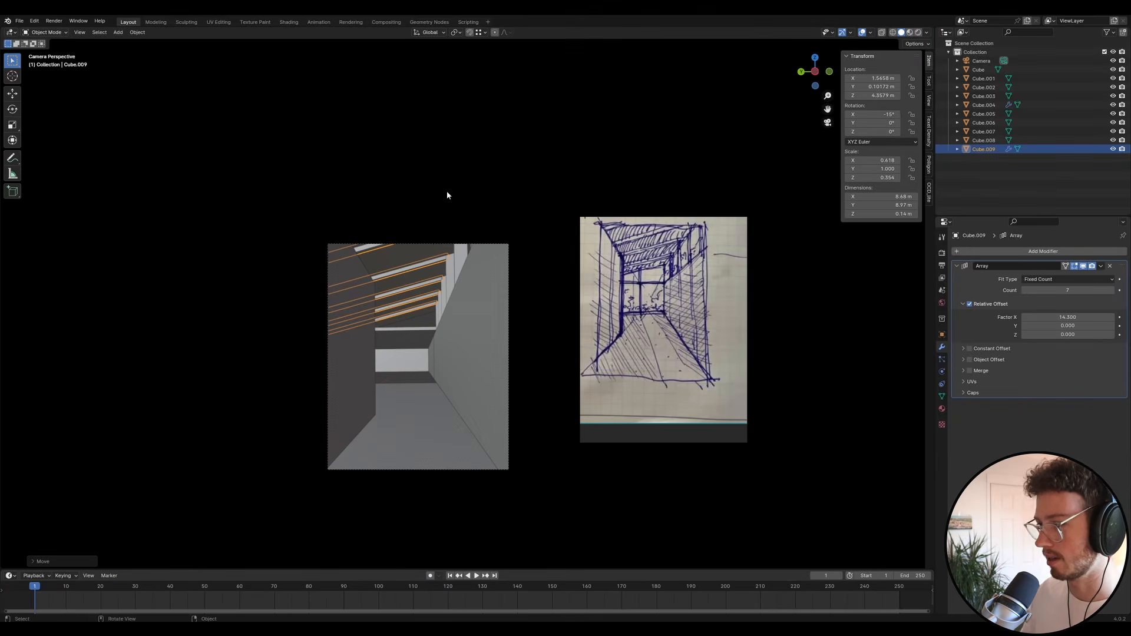
scroll(440, 257, "up", 5)
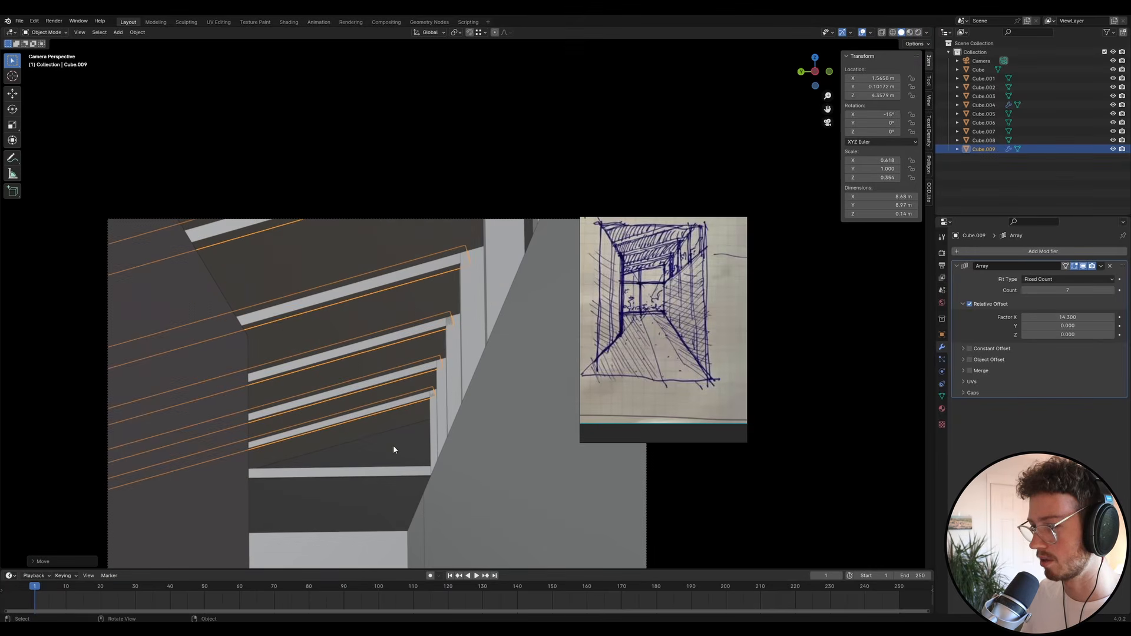
key("alt+a")
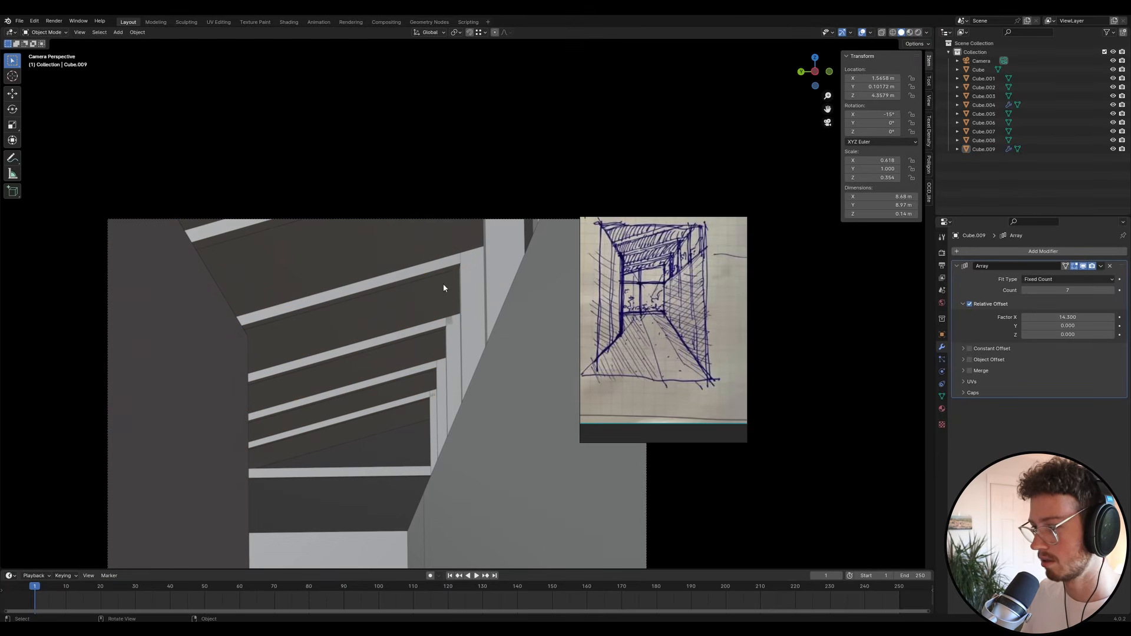
scroll(443, 288, "down", 5)
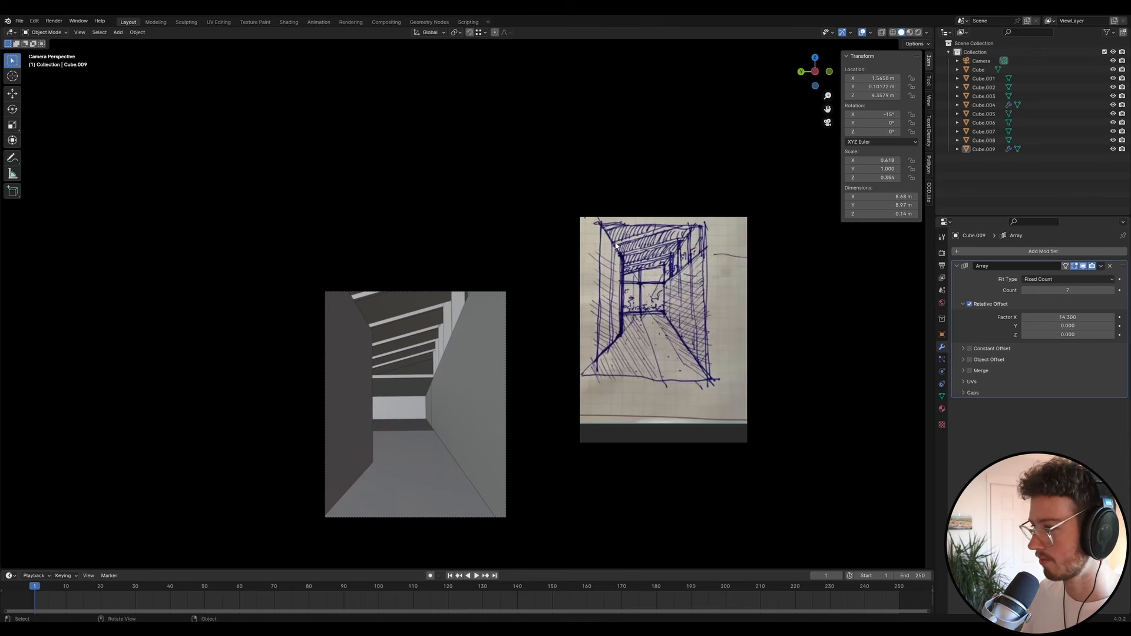
- Set the arrayed rafters' Z dimension to 0.27 m
scroll(439, 309, "up", 4)
left_click(404, 313)
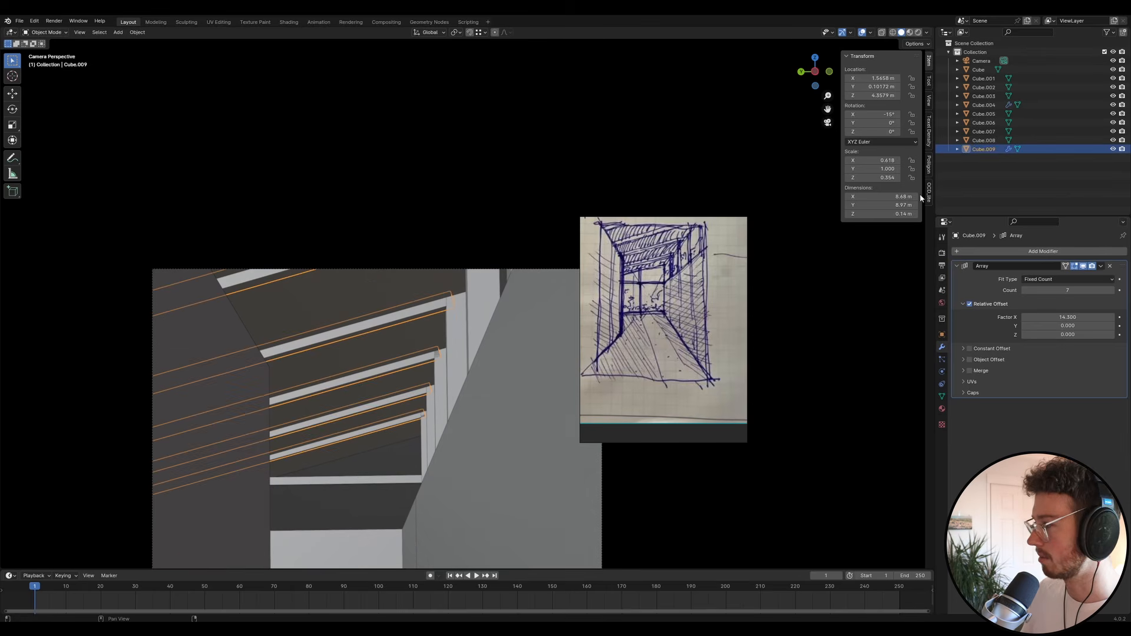
left_click(888, 215)
key("BackSpace")
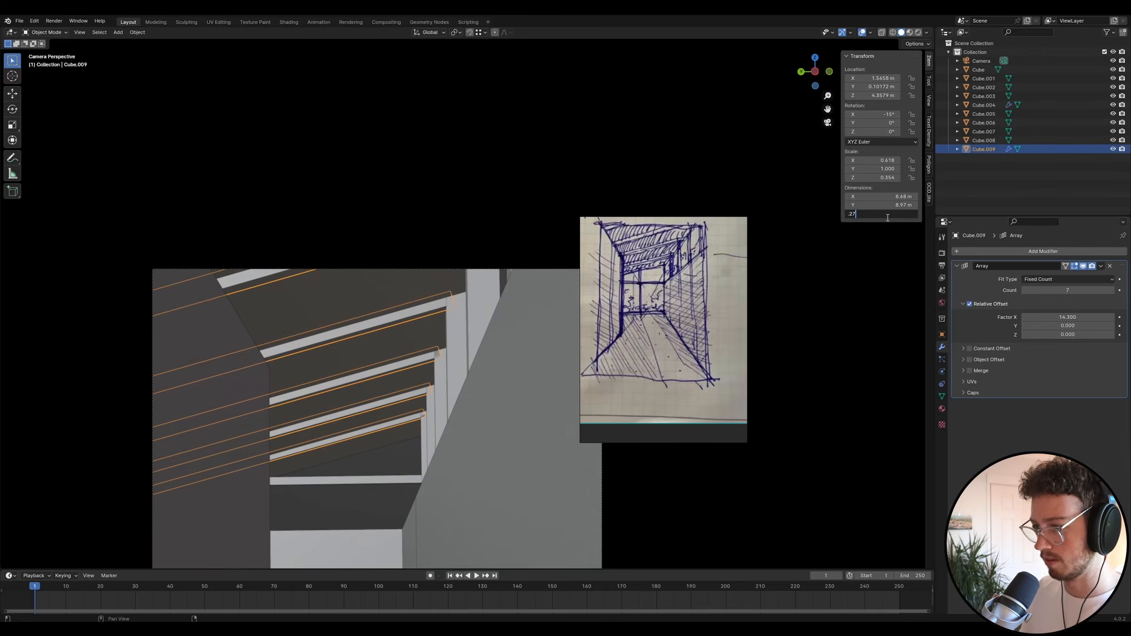
type(".27")
key("Return")
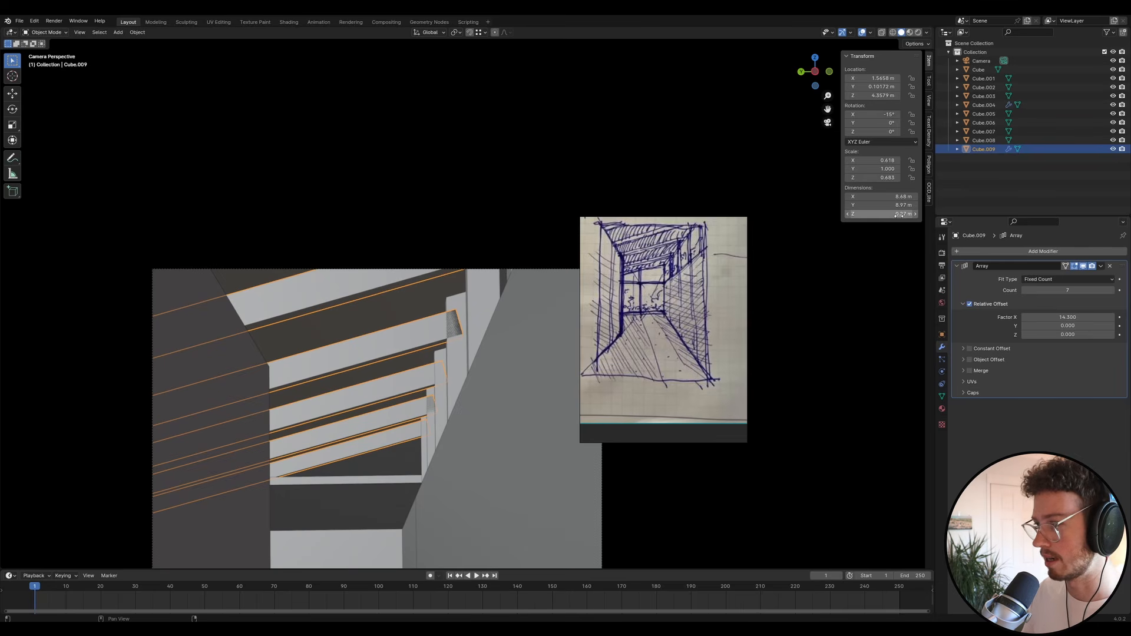
- Reduce the arrayed rafters' Z dimension to 0.19 m
left_click(898, 215)
type(".19")
key("Return")
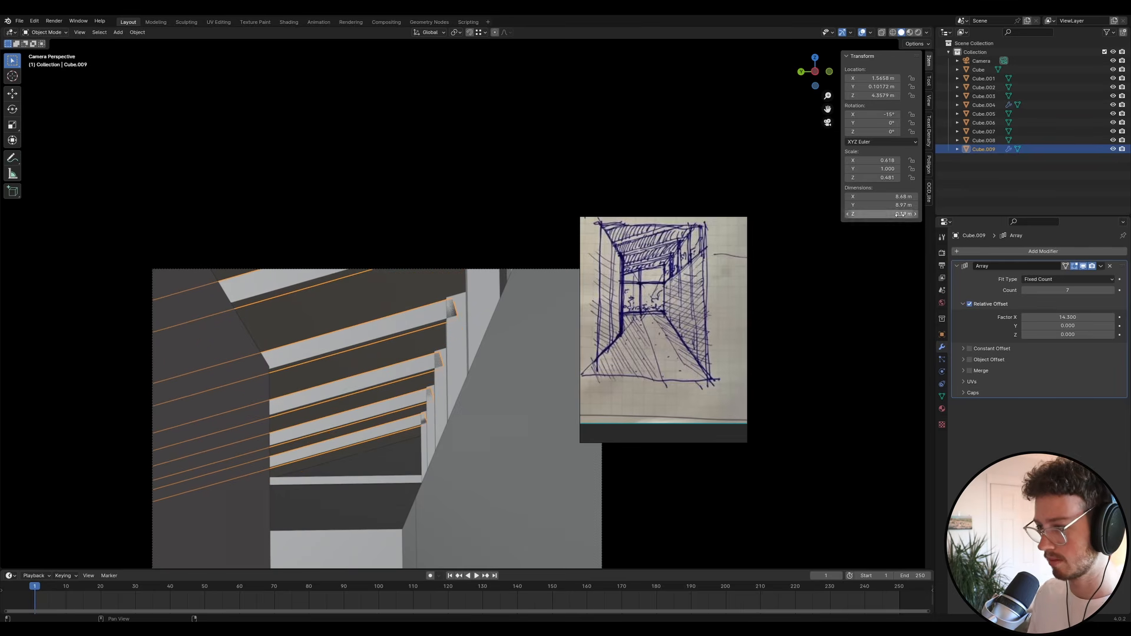
key("h")
key("x")
key("super")
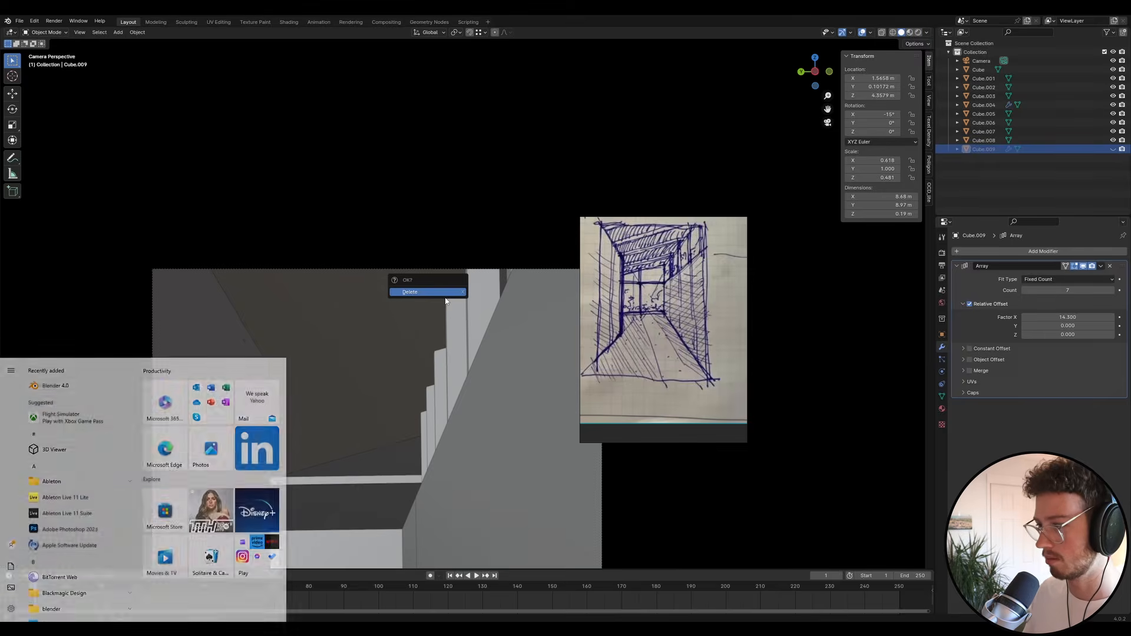
key("super")
key("Escape")
key("alt+h")
- Raise the rafters slightly along Z to about 4.38 m, deselect them and compare the camera view with the sketch
key("g")
key("z")
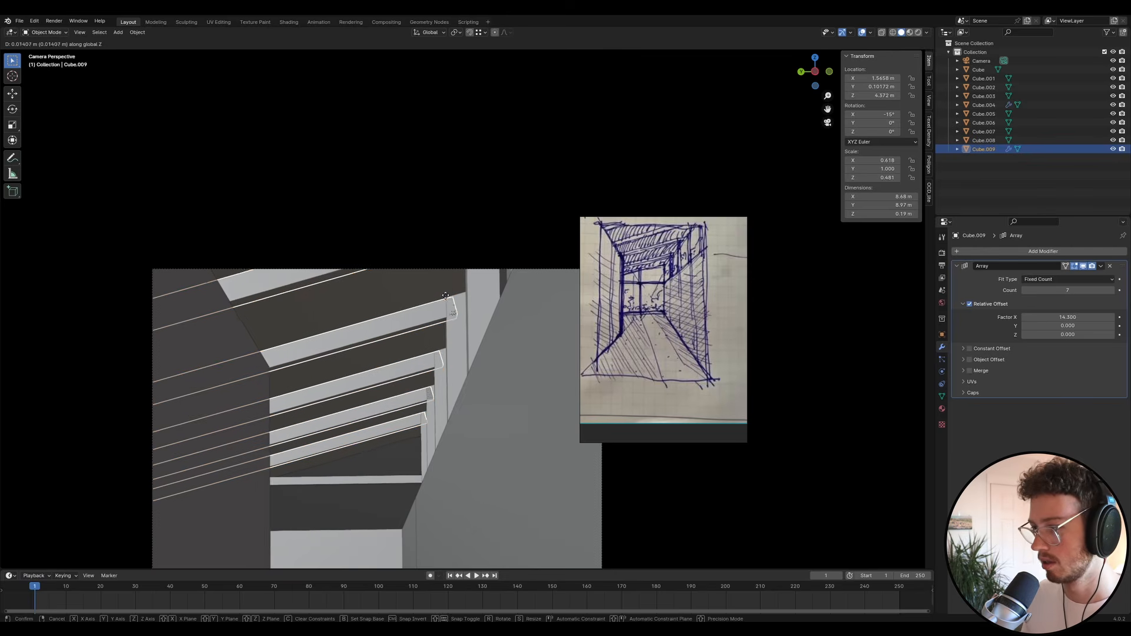
left_click(375, 500)
key("alt+a")
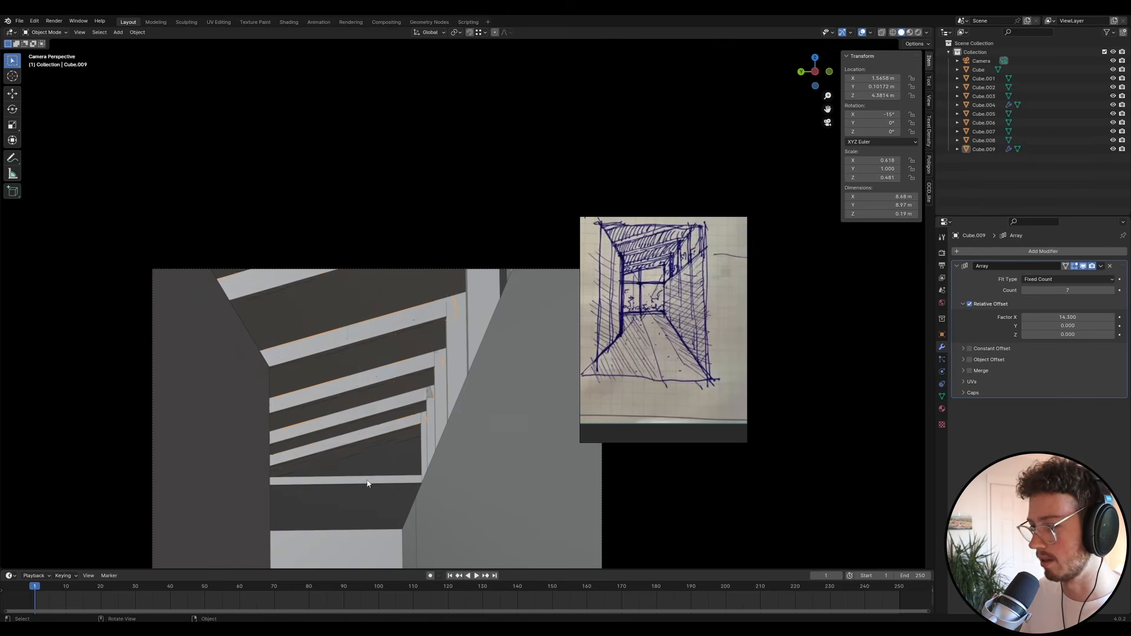
scroll(344, 411, "down", 6)
scroll(509, 309, "up", 3)
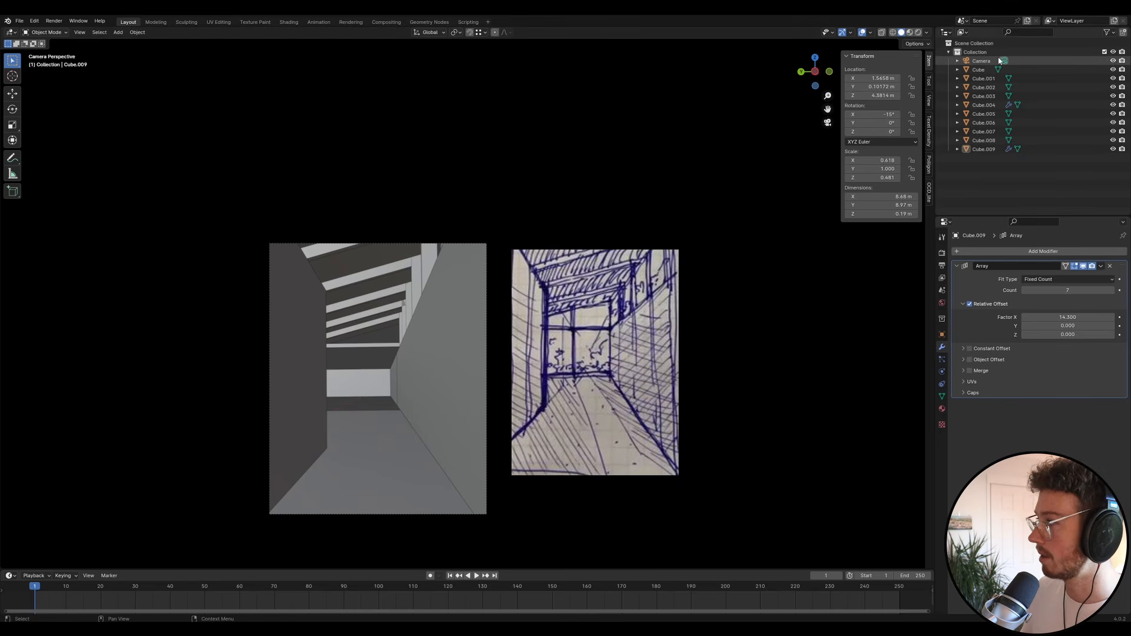
- Raise the camera about 0.2 m and set its focal length to 30 mm
left_click(981, 60)
key("g")
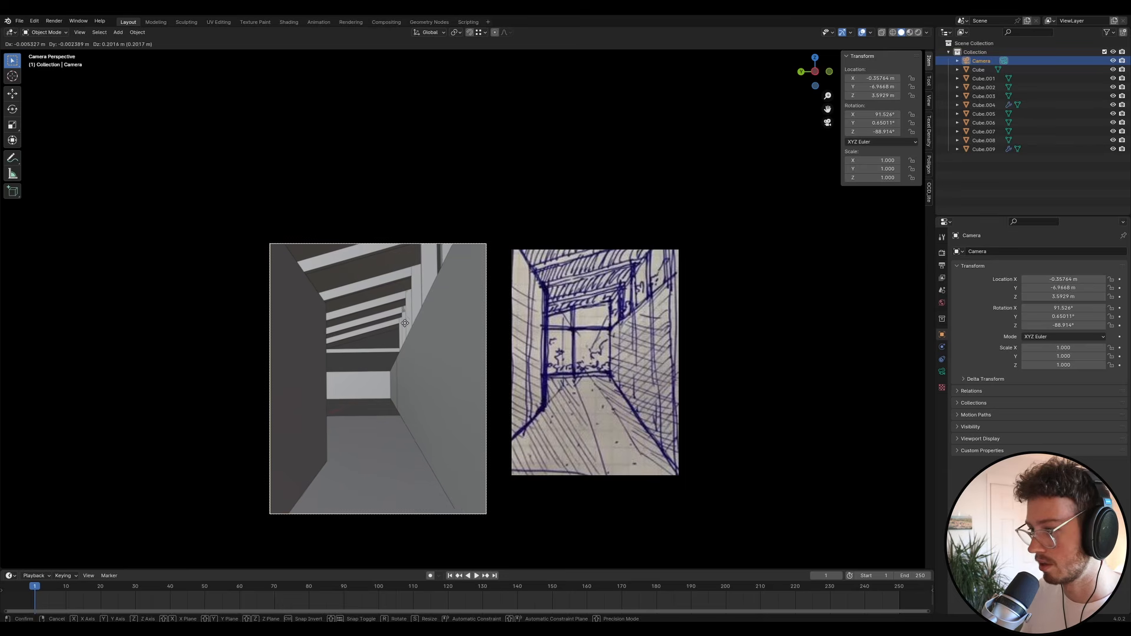
left_click(405, 323)
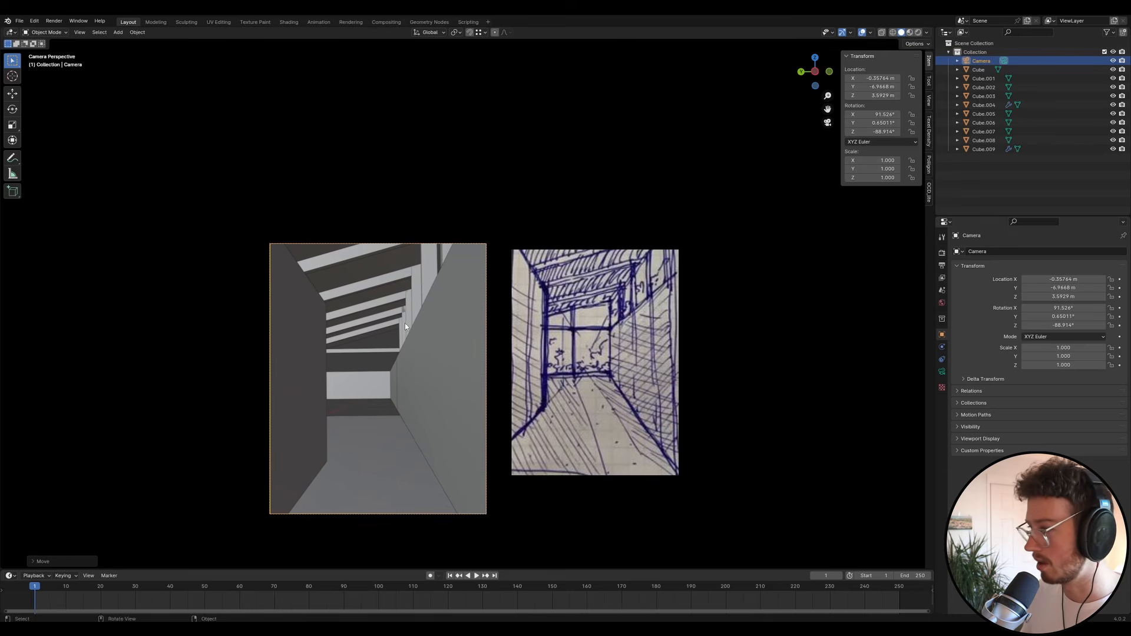
left_click(942, 371)
left_click(1085, 293)
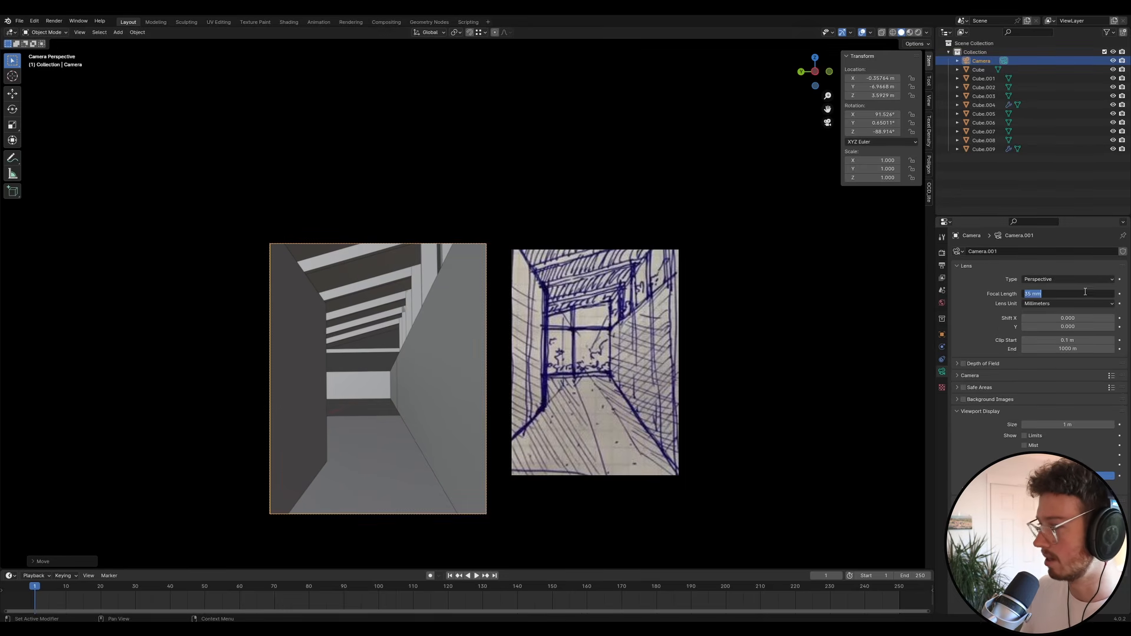
type("30")
key("Return")
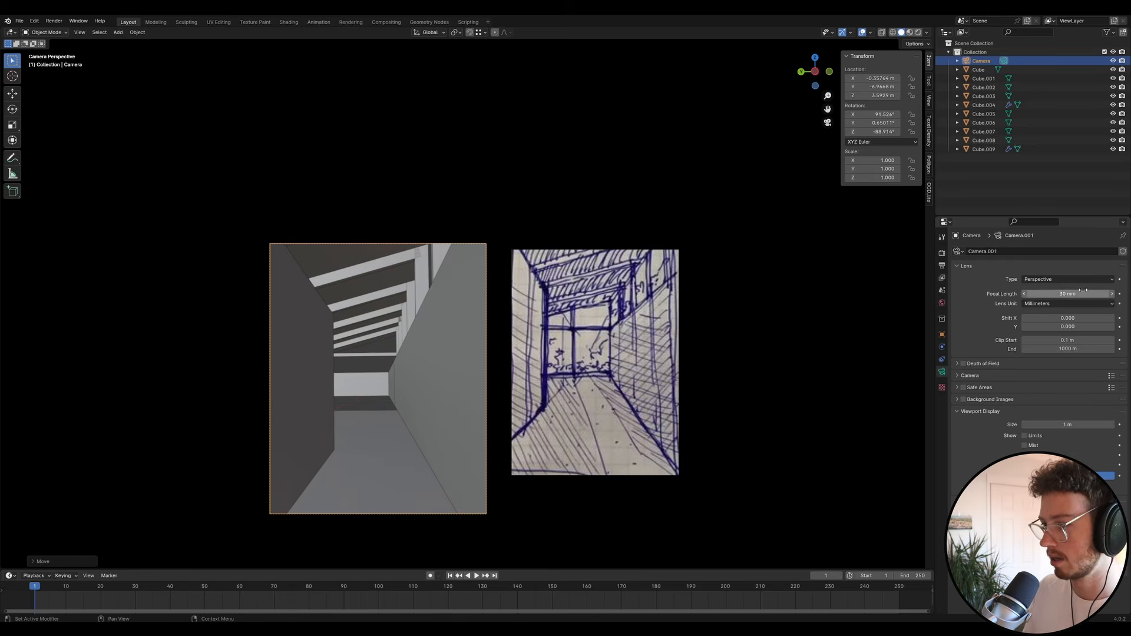
- Raise the camera slightly along Z and shift it along X to about -0.02 m to match the sketch's framing
key("g")
key("x")
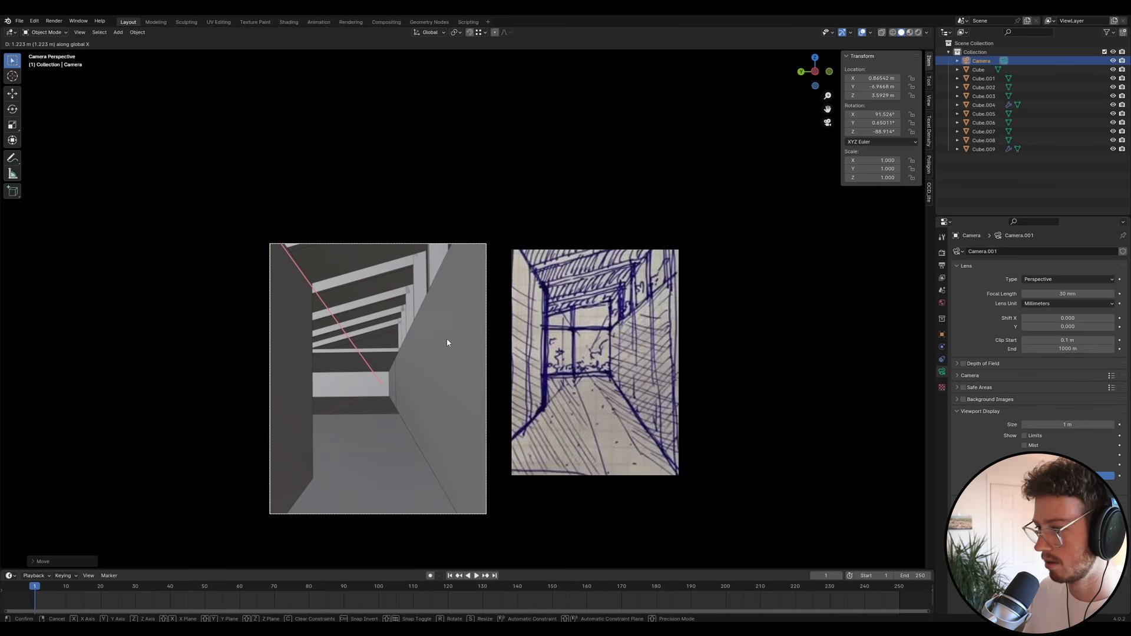
left_click(447, 339)
key("g")
key("z")
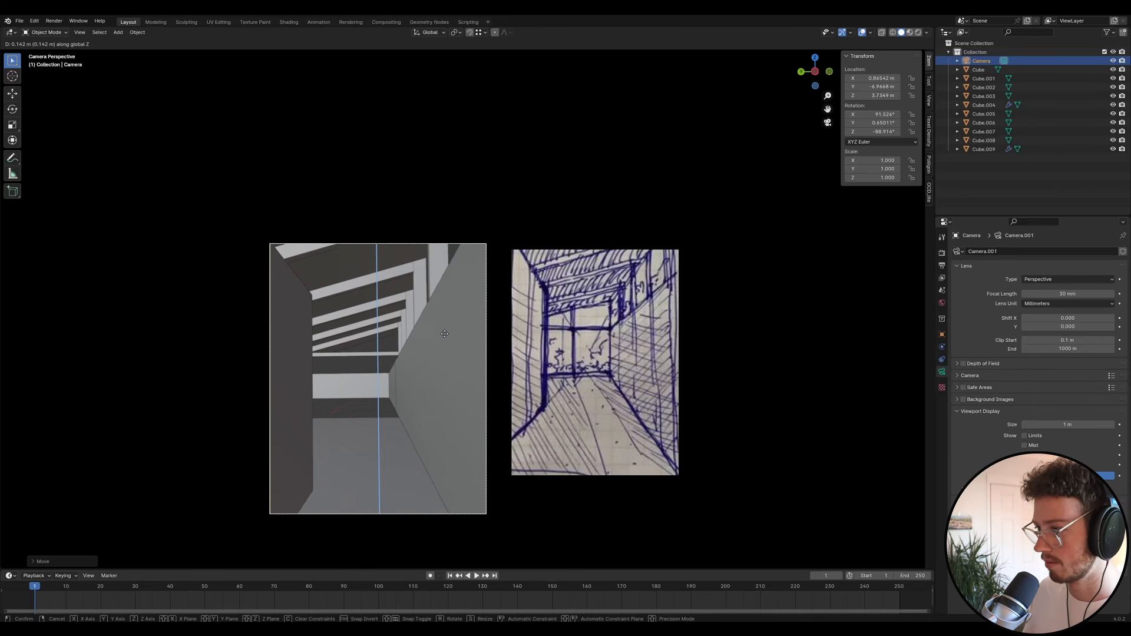
left_click(411, 316)
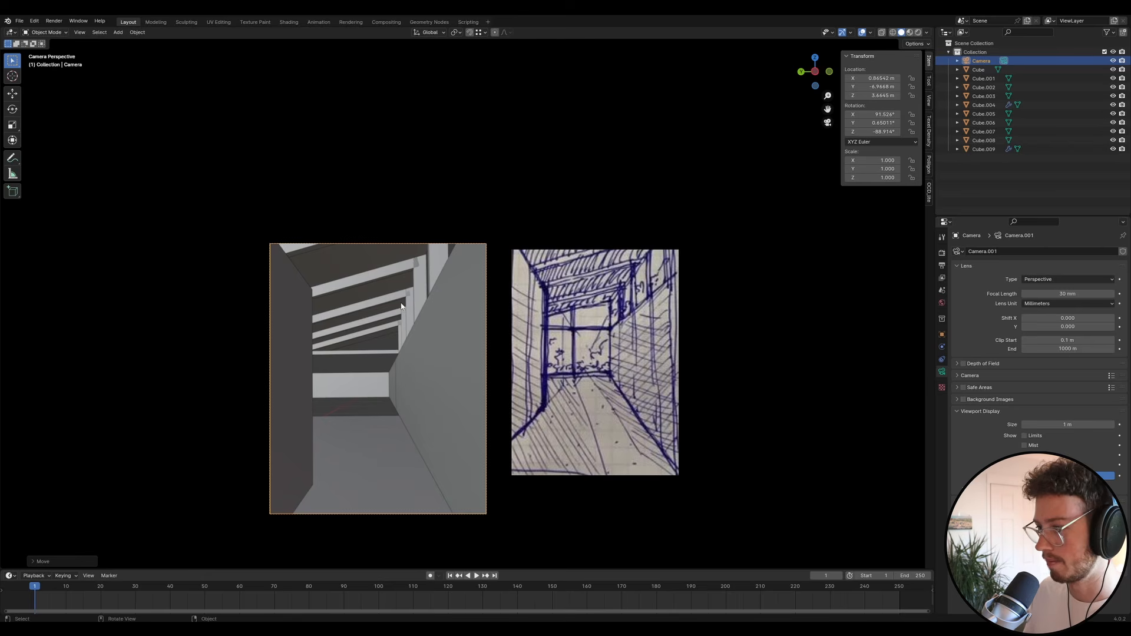
key("g")
key("x")
left_click(398, 308)
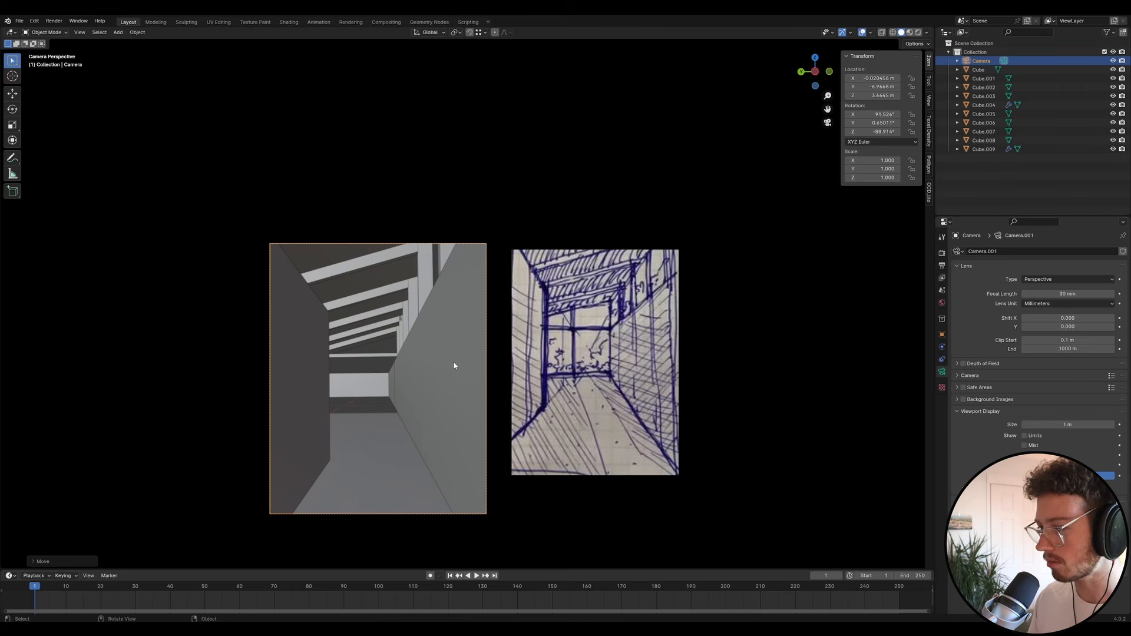
left_click(1068, 293)
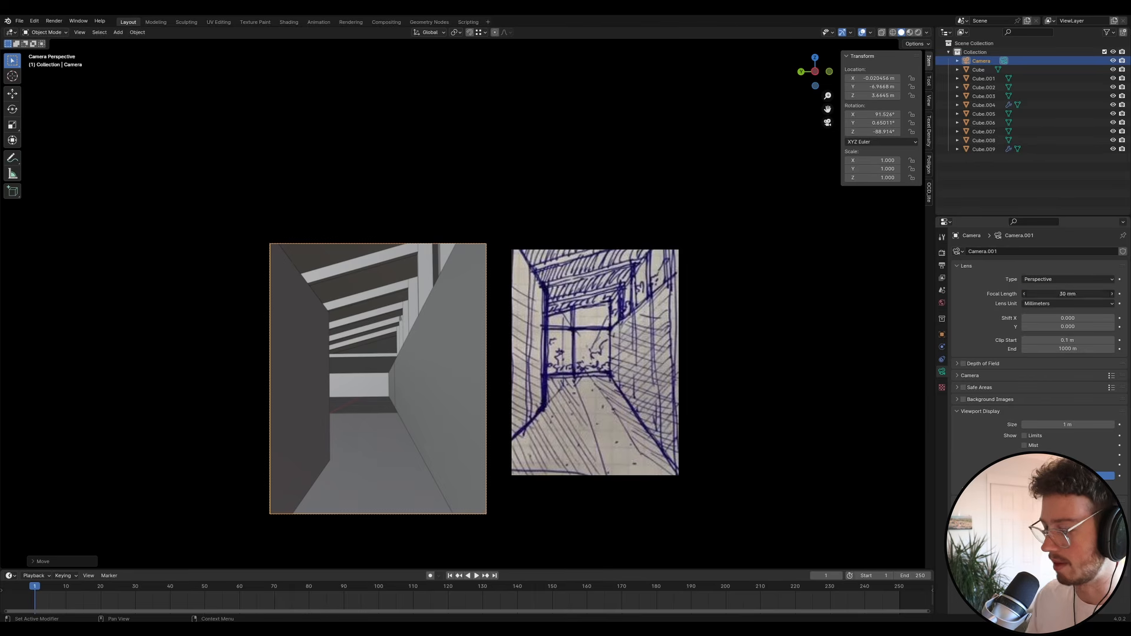
type("50")
key("Escape")
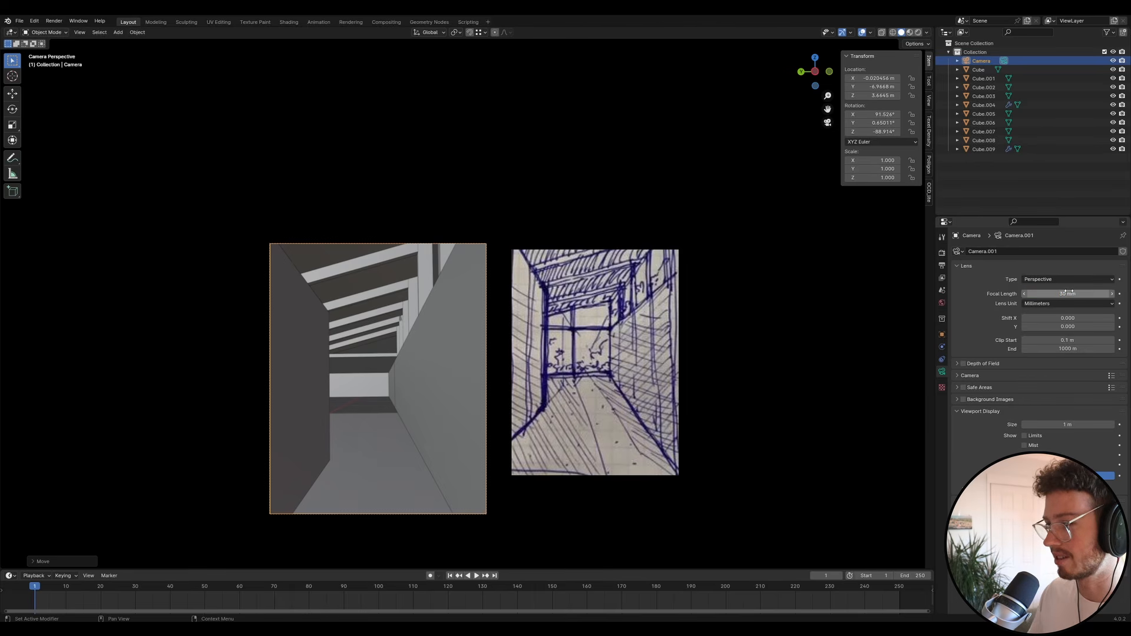
- Move the corridor's left wall outward along Y to about -4.61 m to widen the corridor
left_click(309, 417)
key("g")
key("x")
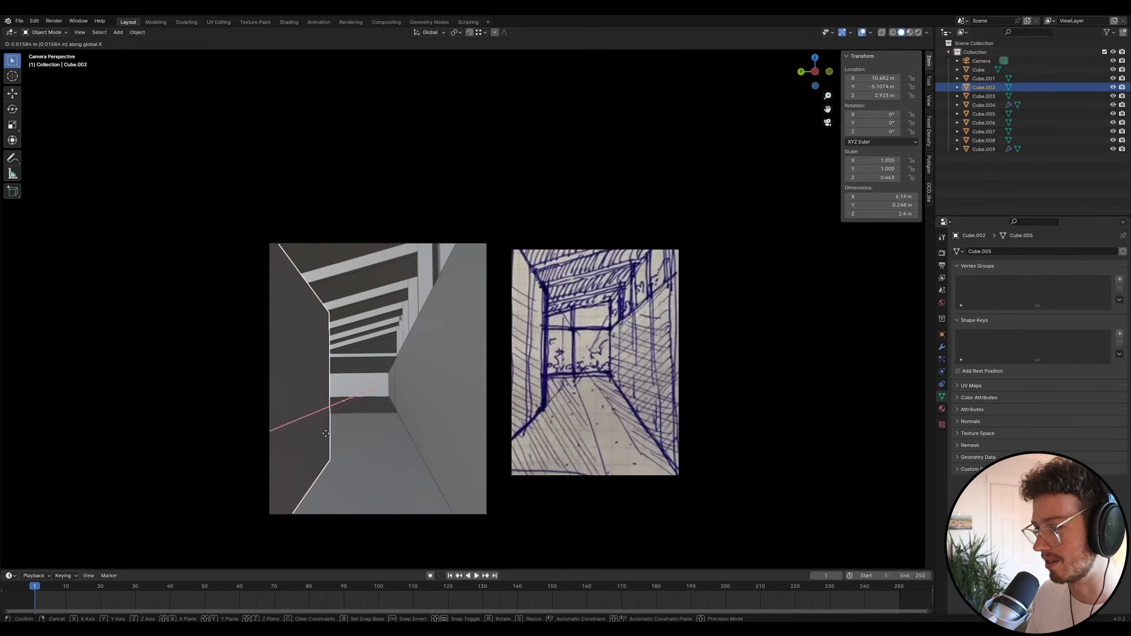
key("y")
left_click(309, 398)
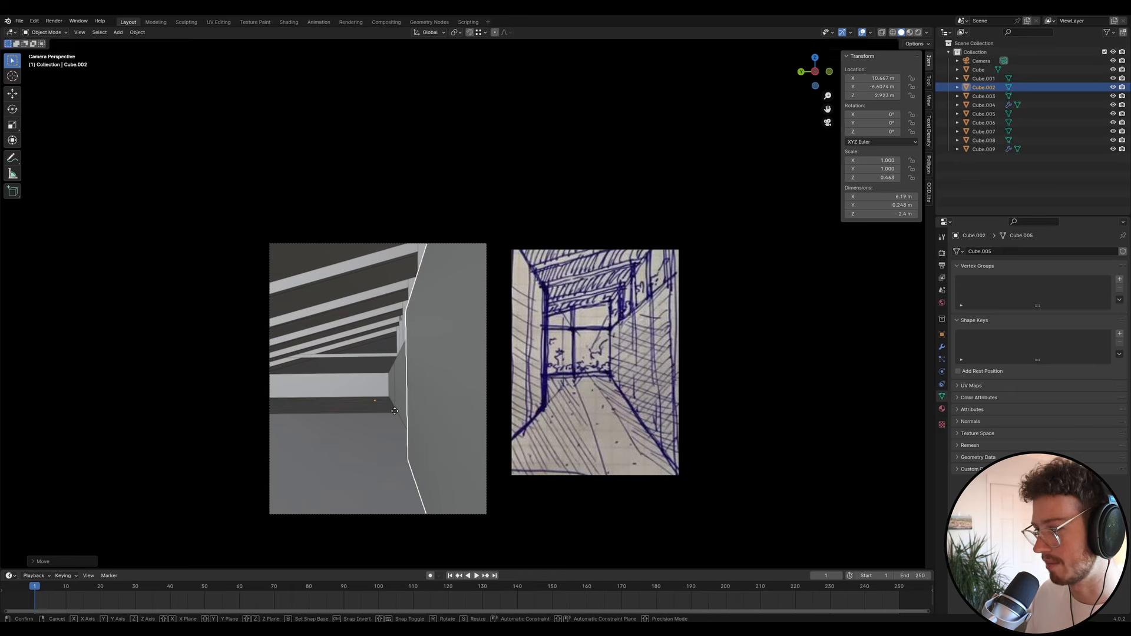
key("g")
key("y")
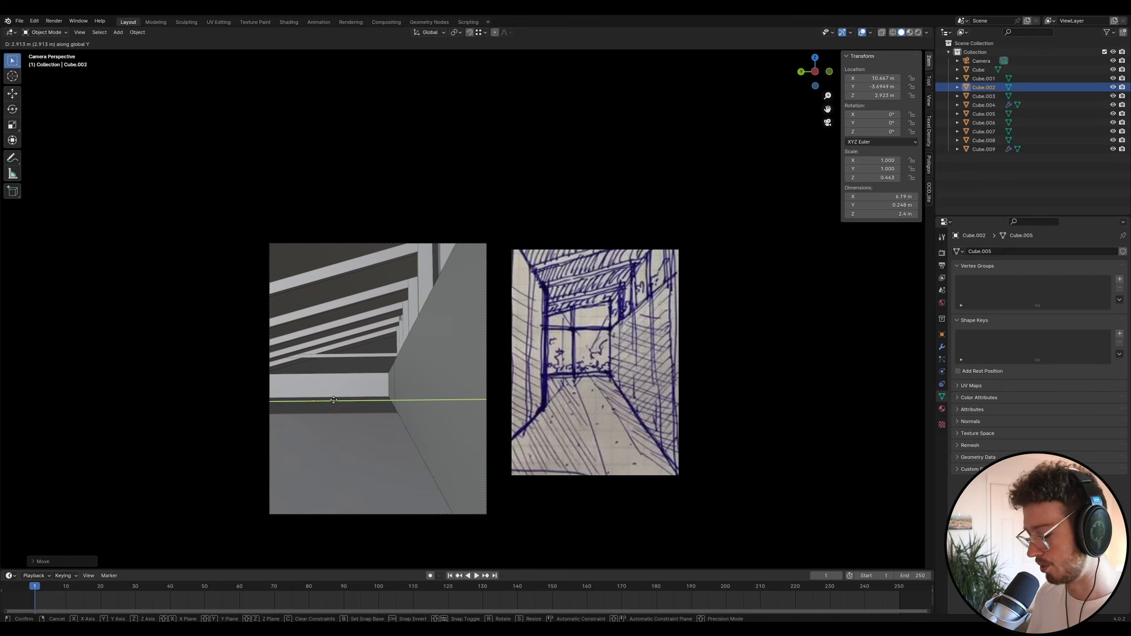
left_click(334, 402)
- Shift the camera along Y to about -6.70 m to recentre it in the widened corridor
left_click(487, 364)
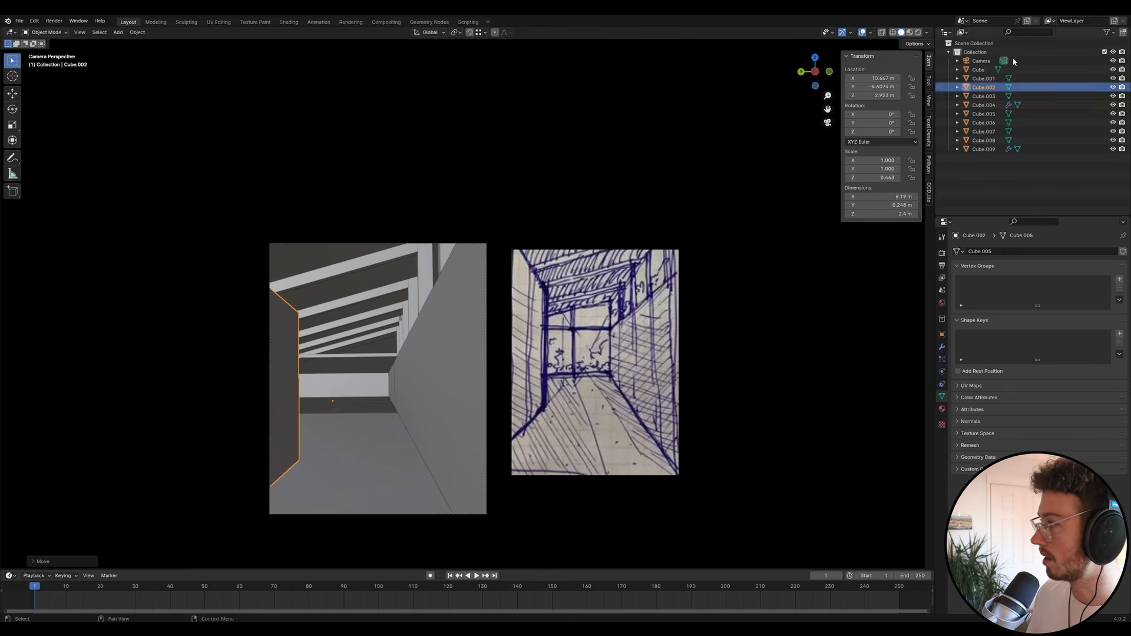
key("g")
key("x")
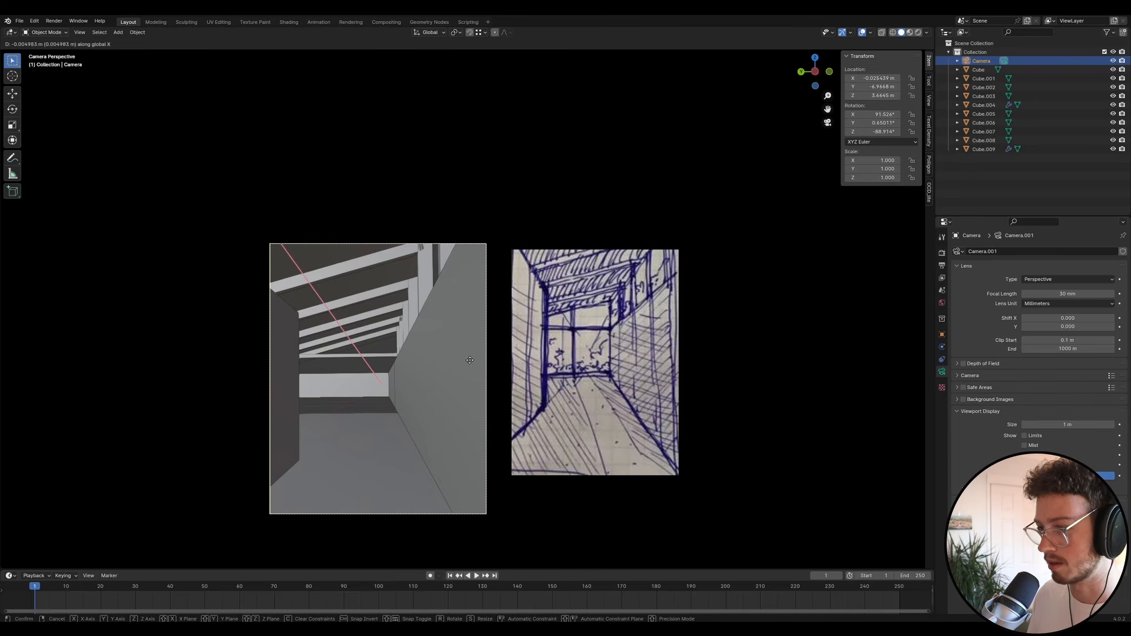
key("y")
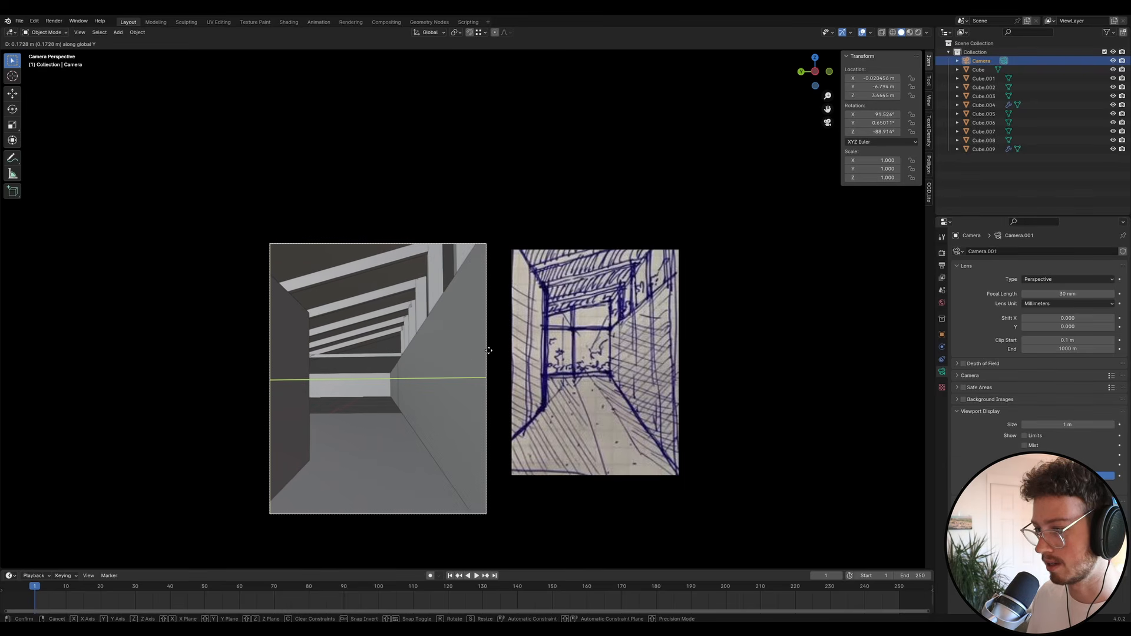
left_click(485, 350)
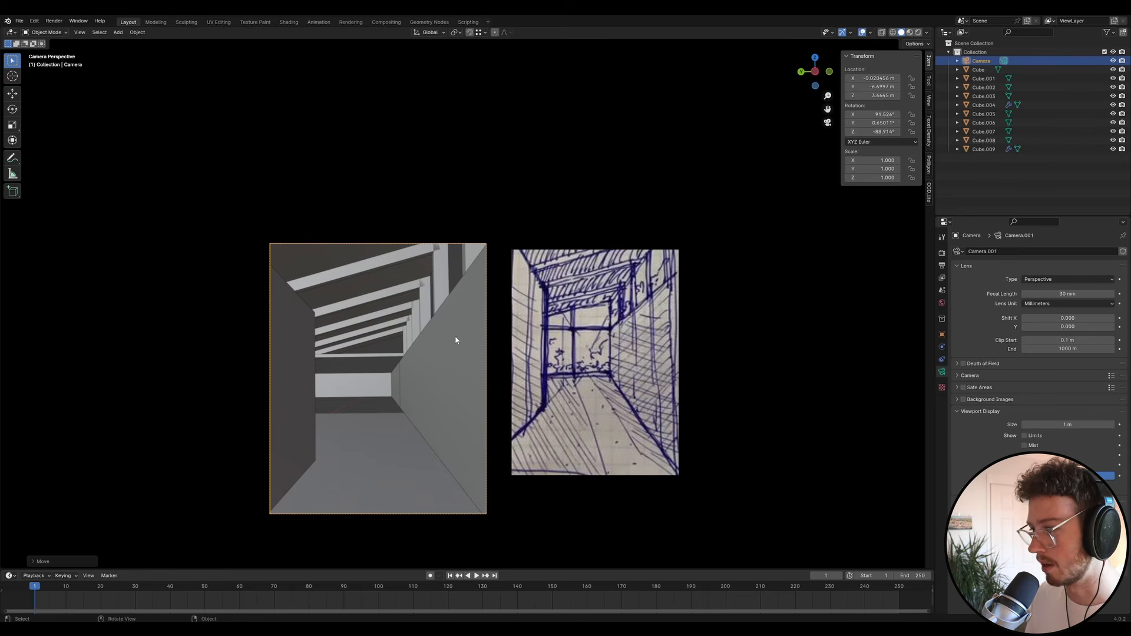
left_click(289, 311)
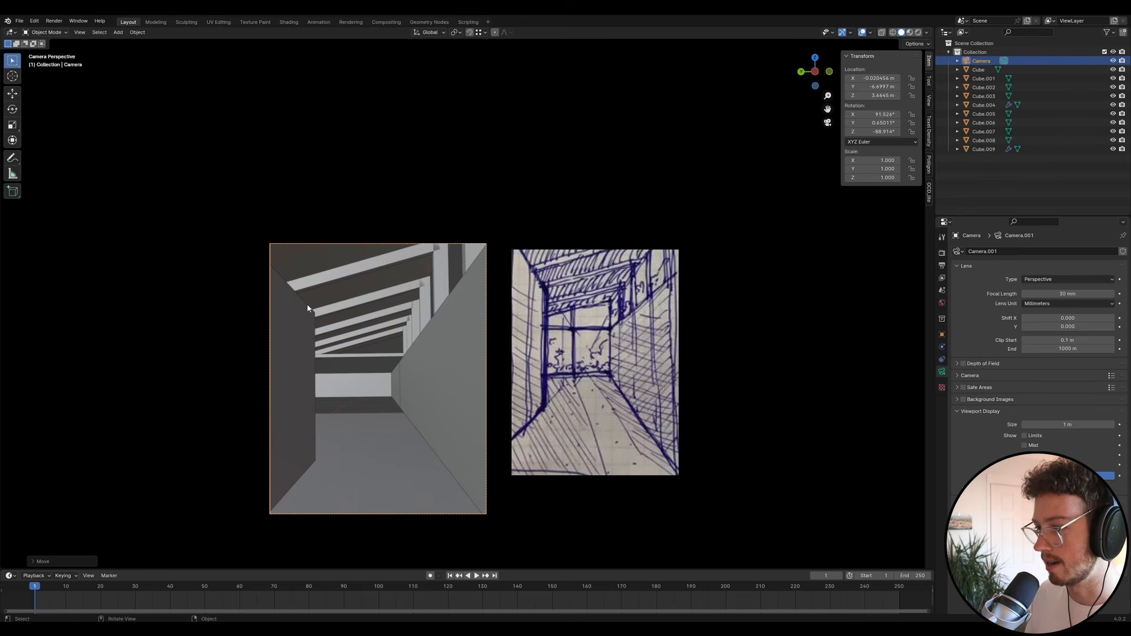
- Raise the top face of the corridor's left wall along Z until the wall is about 3.28 m high
middle_click_drag(331, 319, 214, 360)
key("Tab")
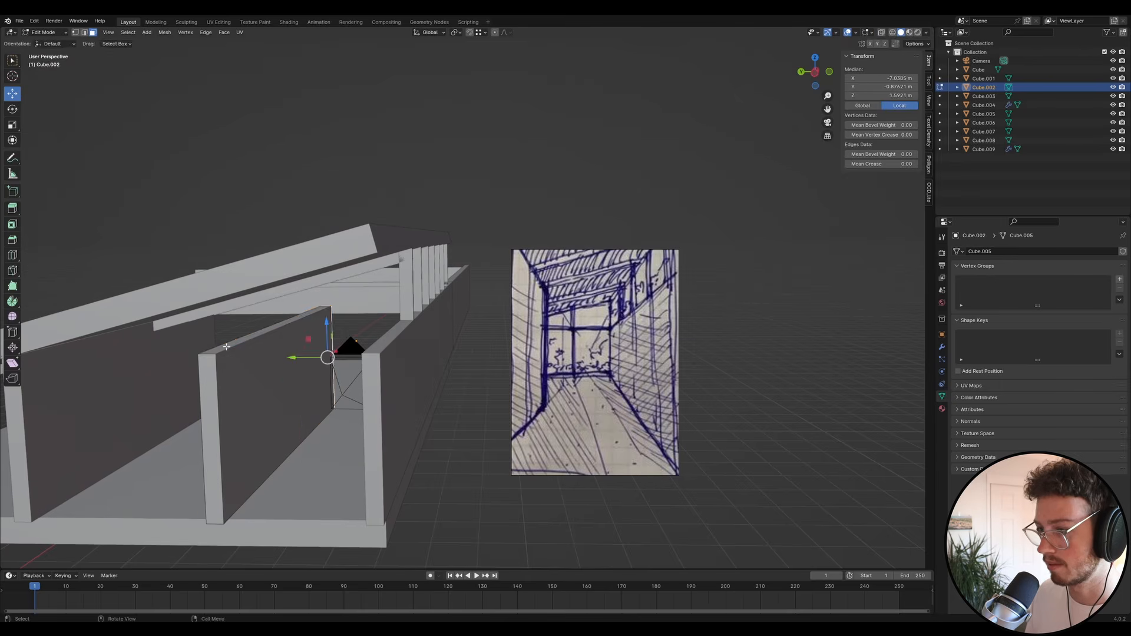
left_click(226, 348)
key("g")
key("z")
left_click(291, 297)
key("Tab")
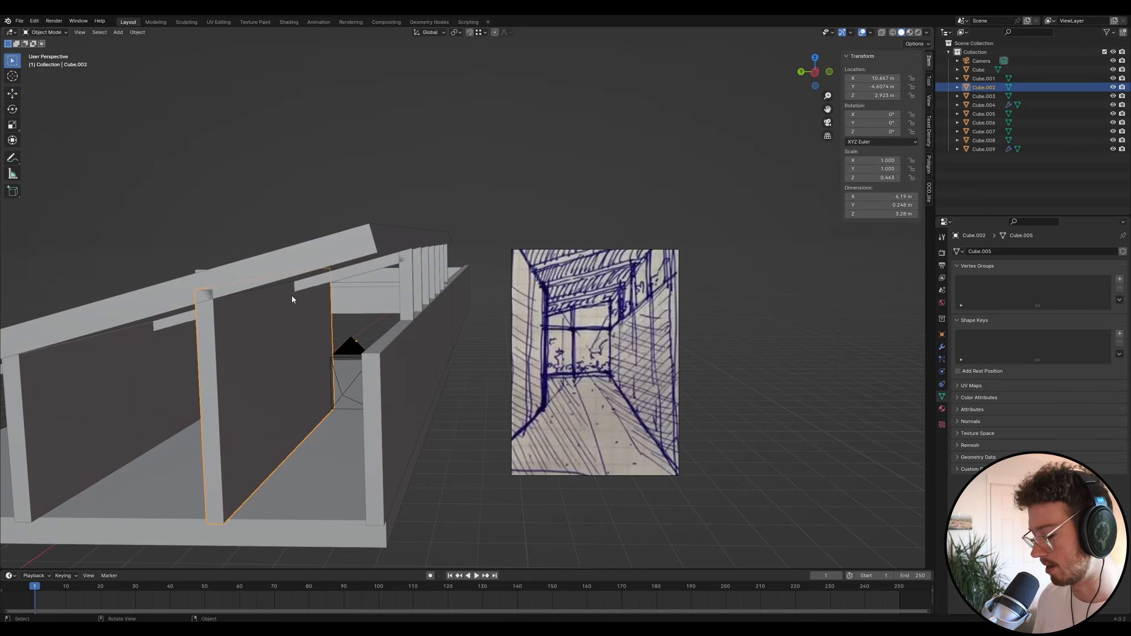
key("KP_0")
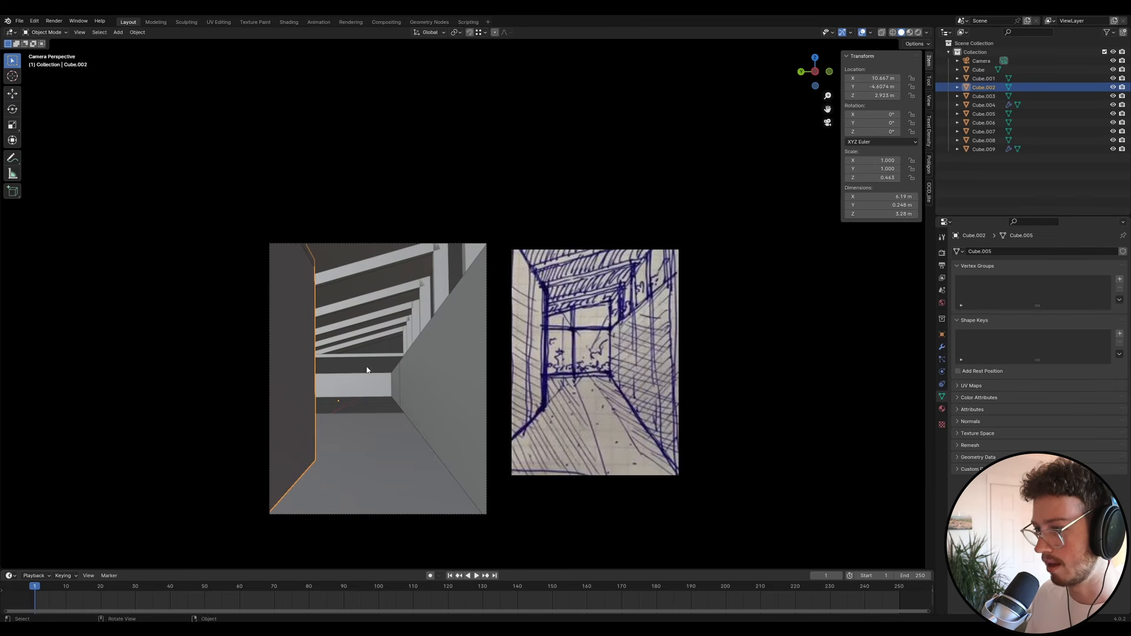
key("alt+a")
- Move the corridor's left wall deeper into the building along X to about 12.38 m
left_click(295, 280)
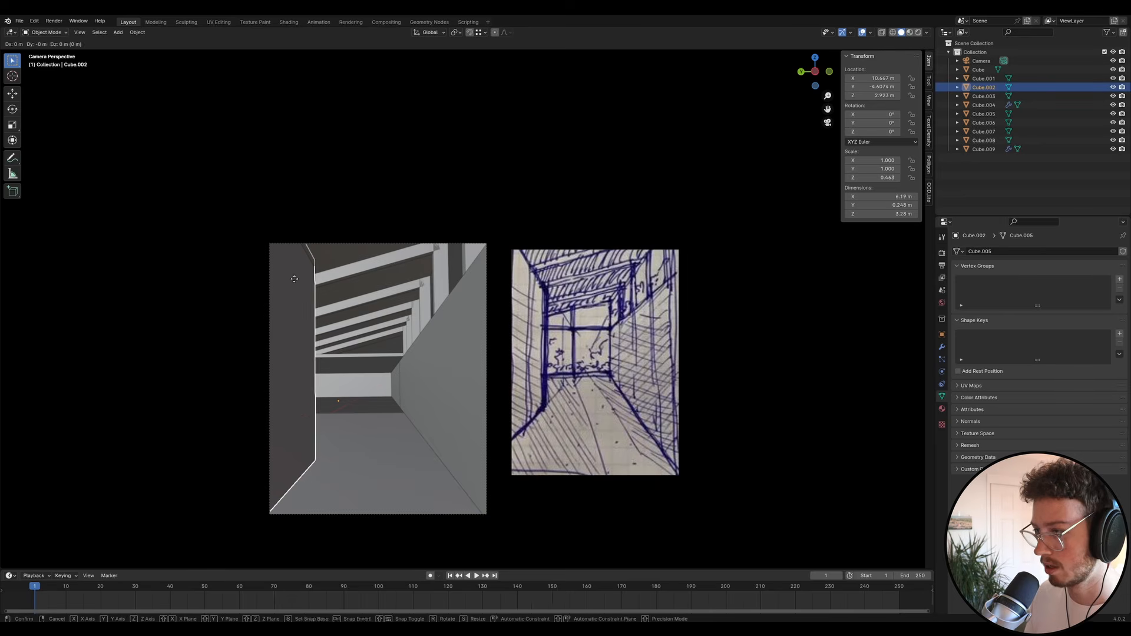
key("g")
key("x")
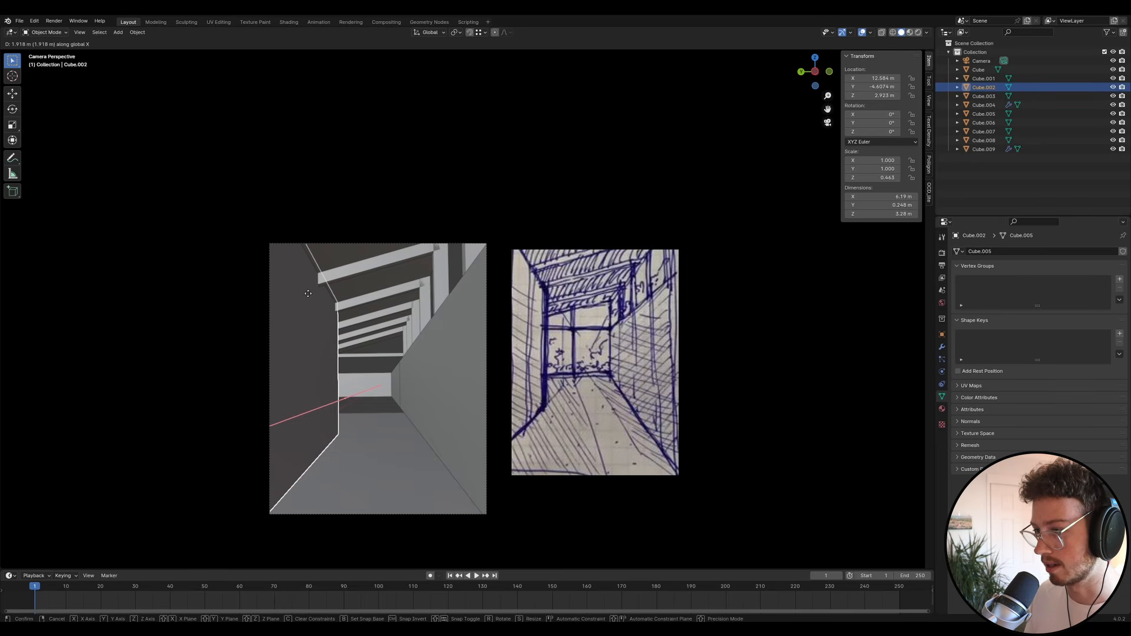
left_click(417, 291)
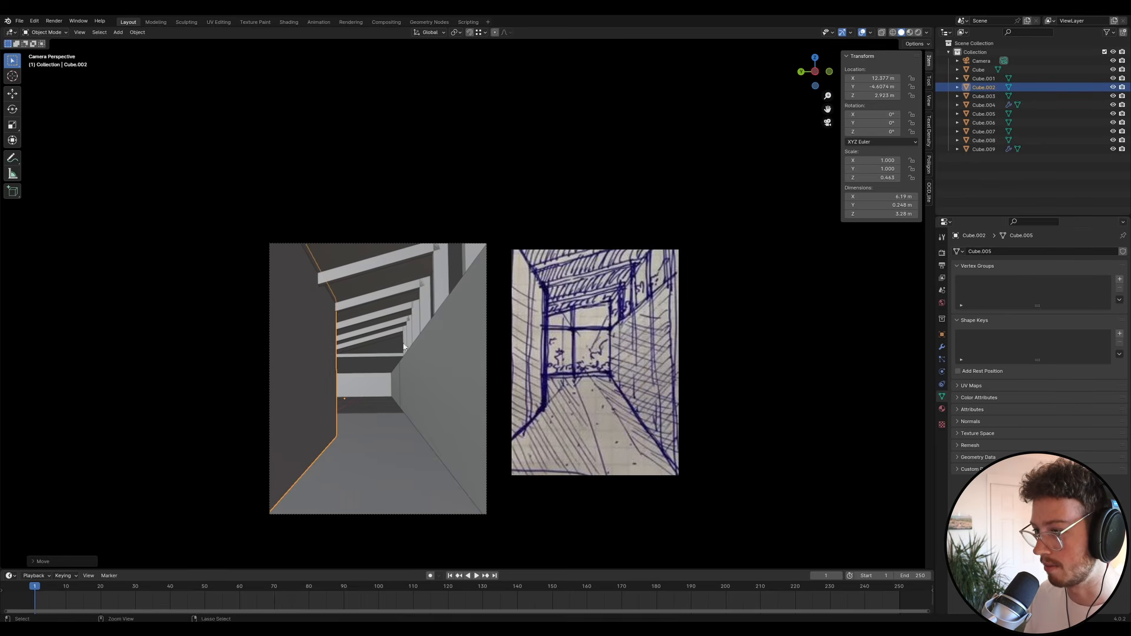
key("alt+a")
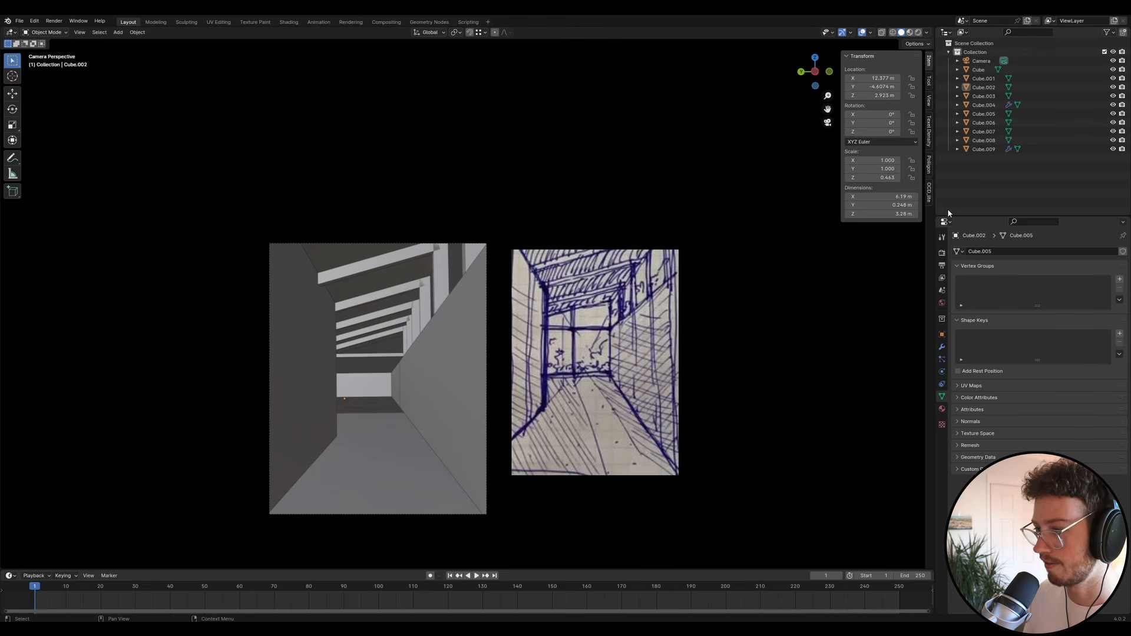
- Shift the camera along X to about -0.26 m and along Y to about -6.81 m, and save the file
left_click(980, 61)
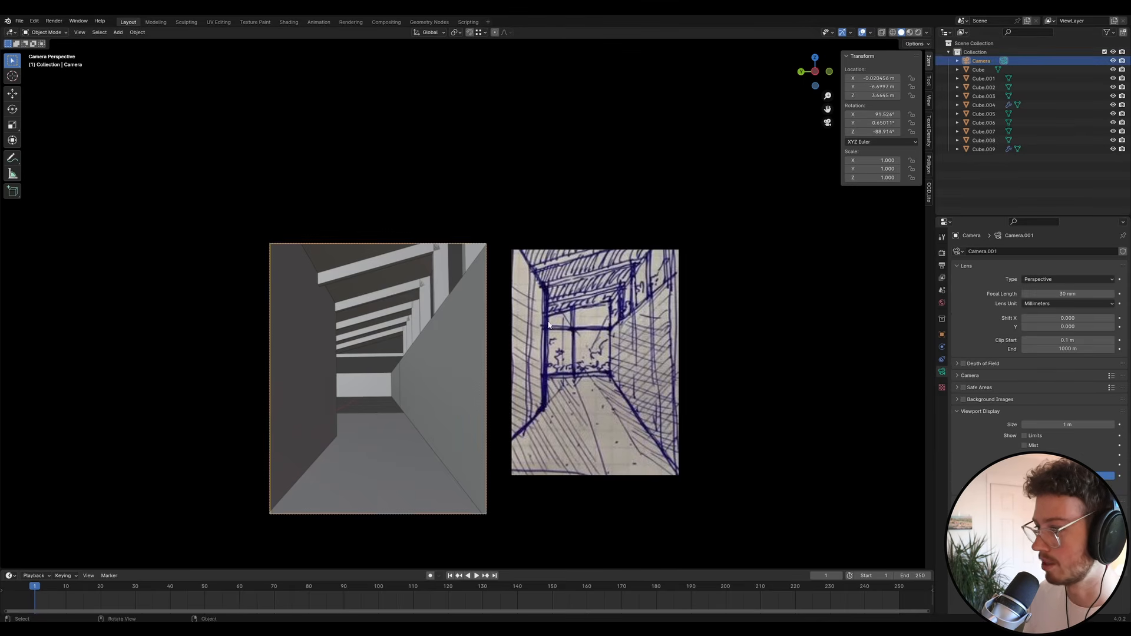
key("g")
key("x")
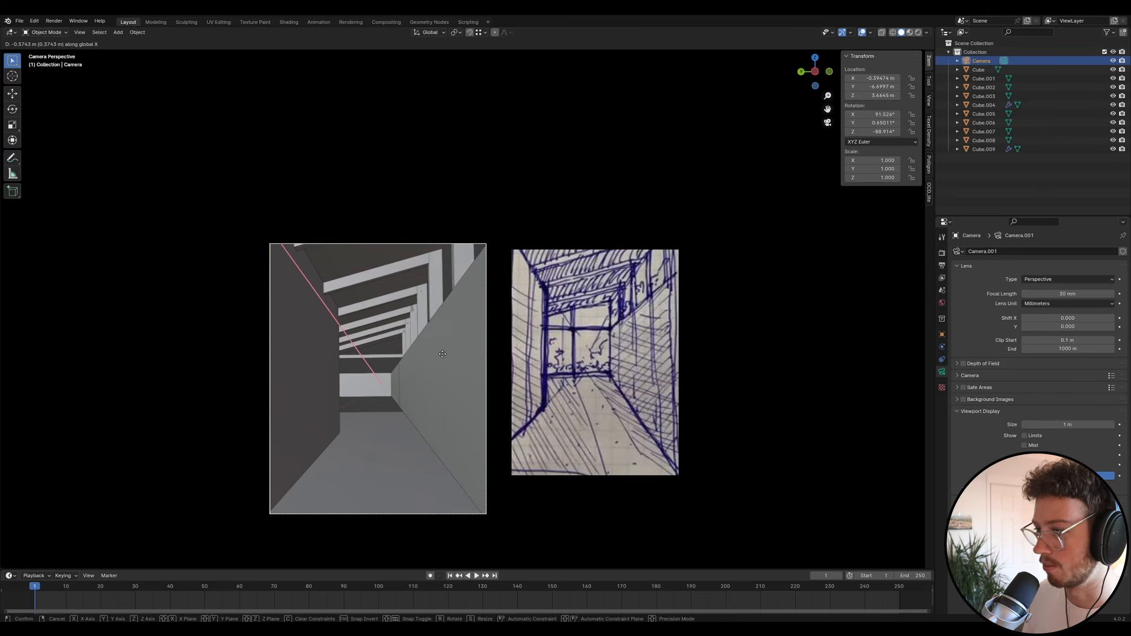
left_click(443, 355)
key("g")
key("y")
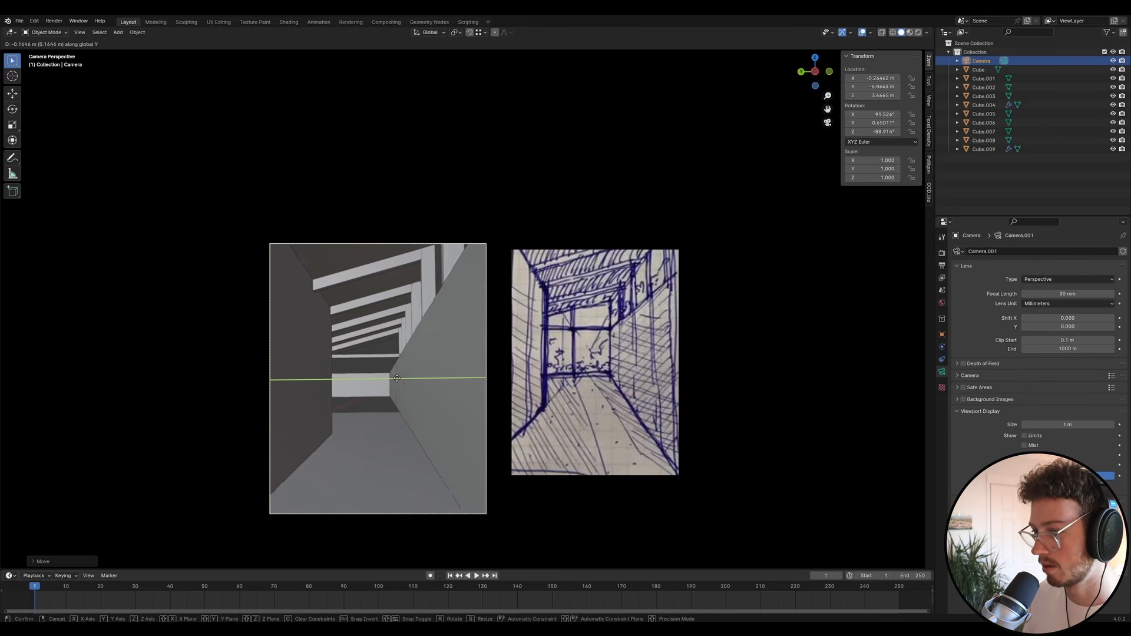
left_click(395, 378)
key("ctrl+s")
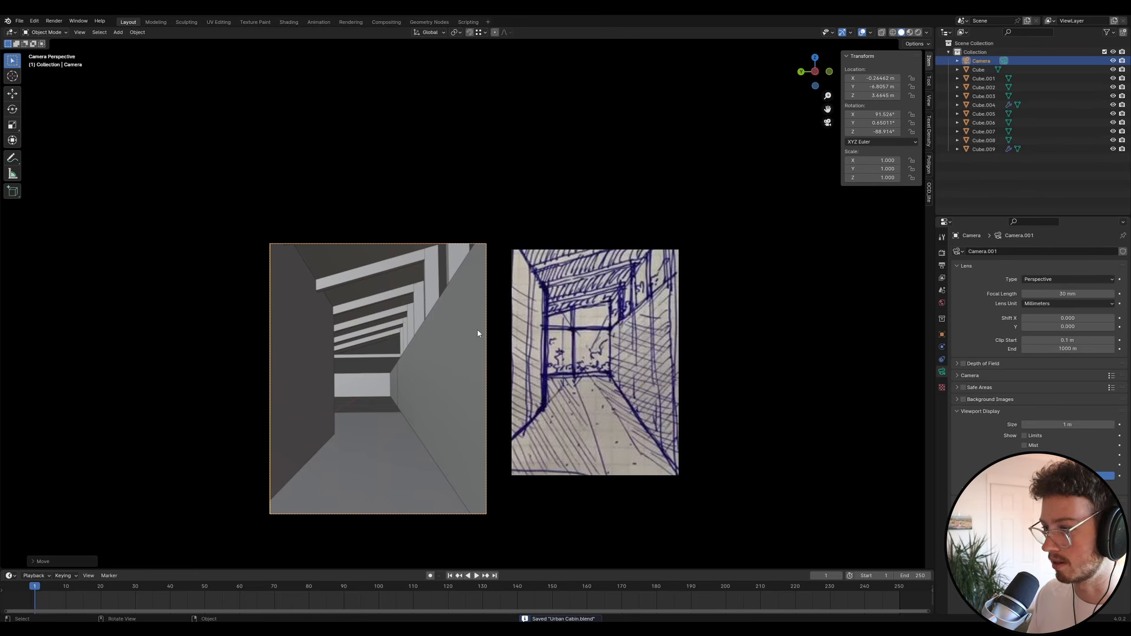
- Duplicate the row of rafter posts, placing the copy lower in the corridor and shifting it along Y to about -4.92 m
left_click(427, 312)
key("shift+d")
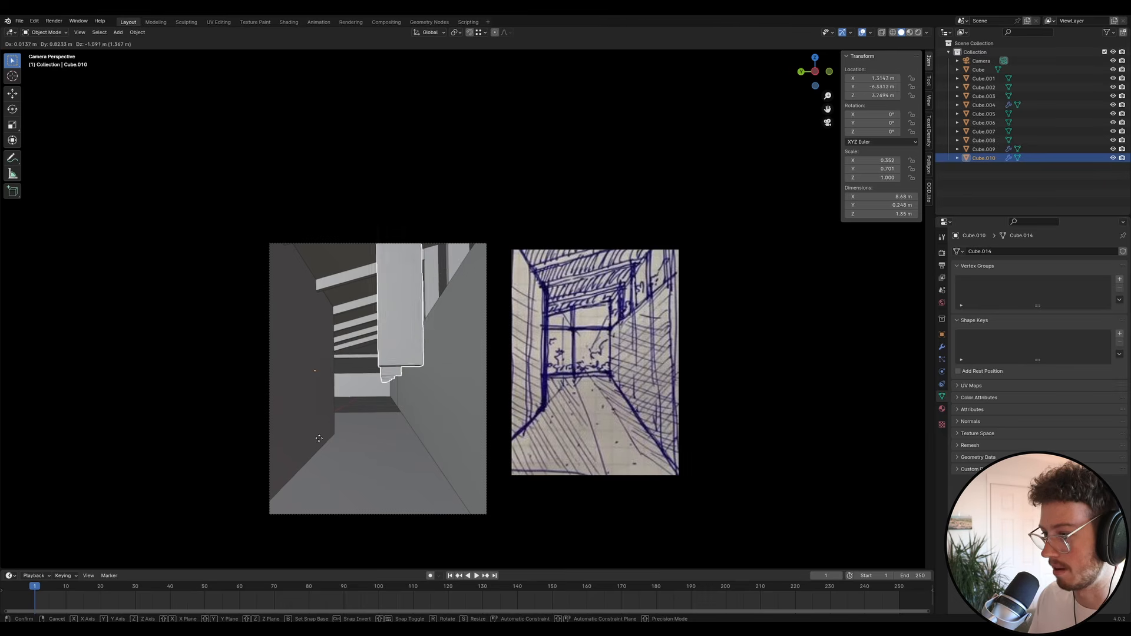
left_click(391, 404)
key("g")
key("x")
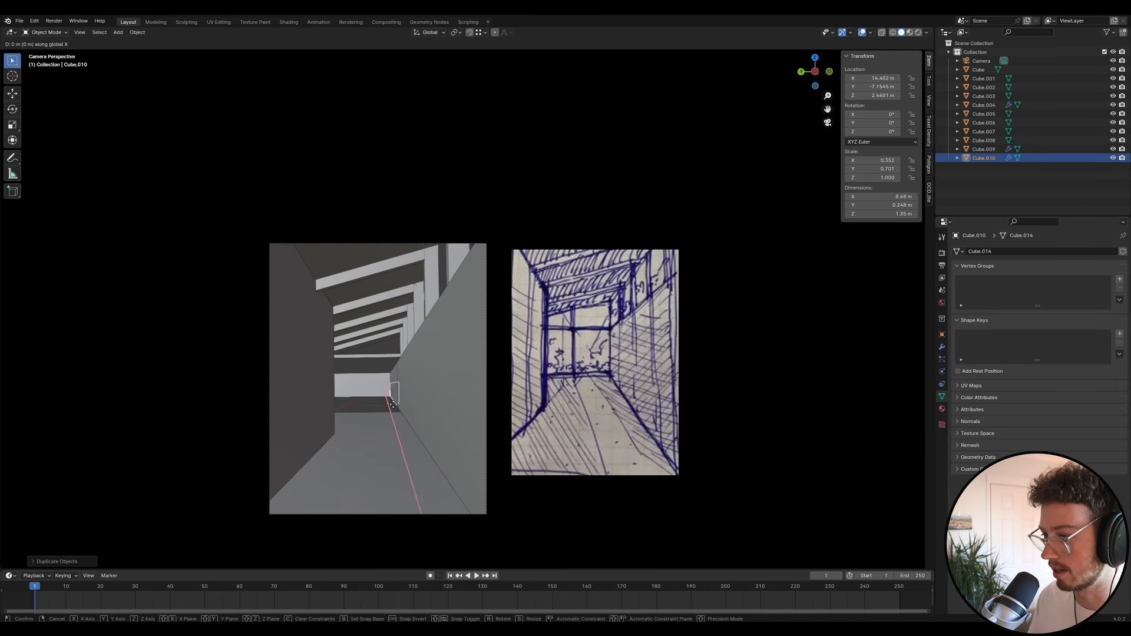
key("y")
left_click(368, 389)
- Move the duplicated row of posts along X to about 4.03 m and along Y toward the middle of the corridor
key("g")
key("x")
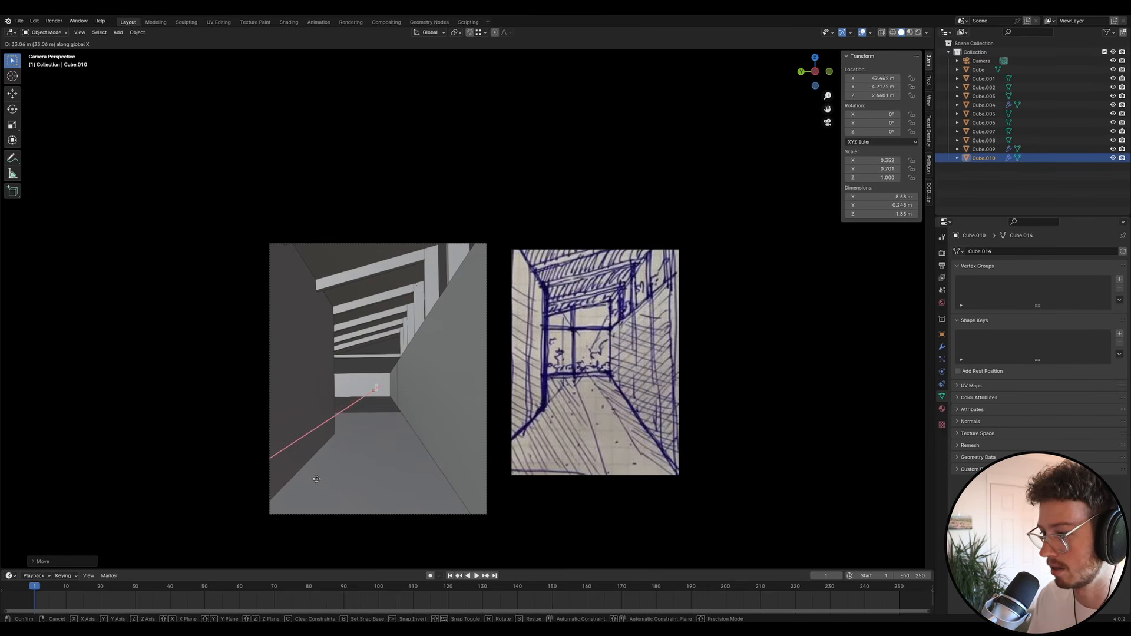
left_click(379, 409)
key("g")
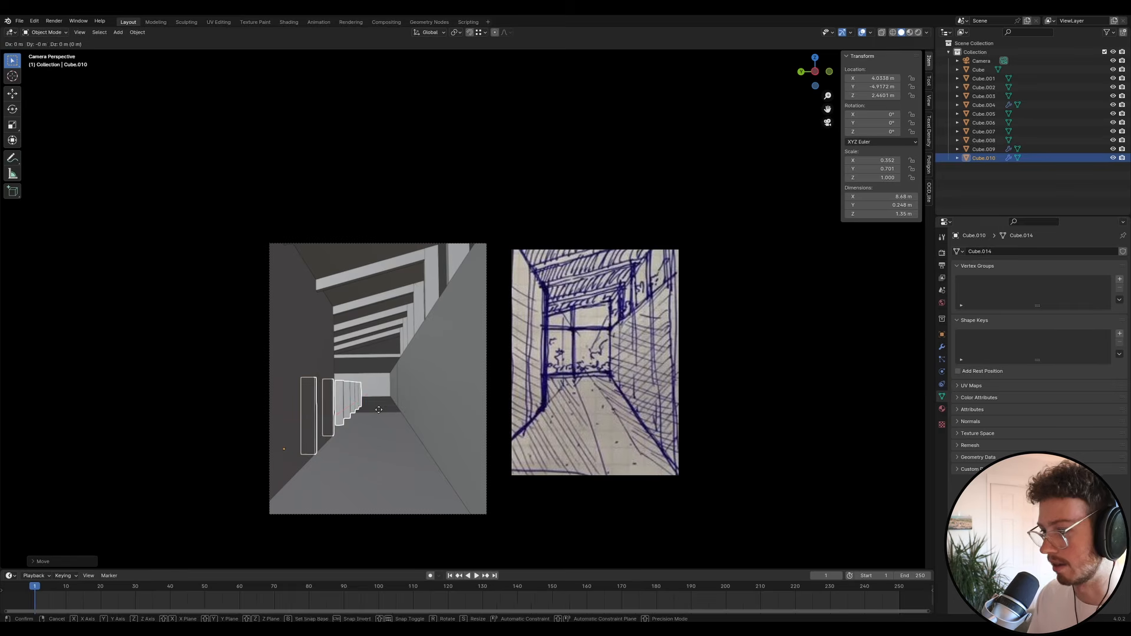
key("y")
left_click(416, 411)
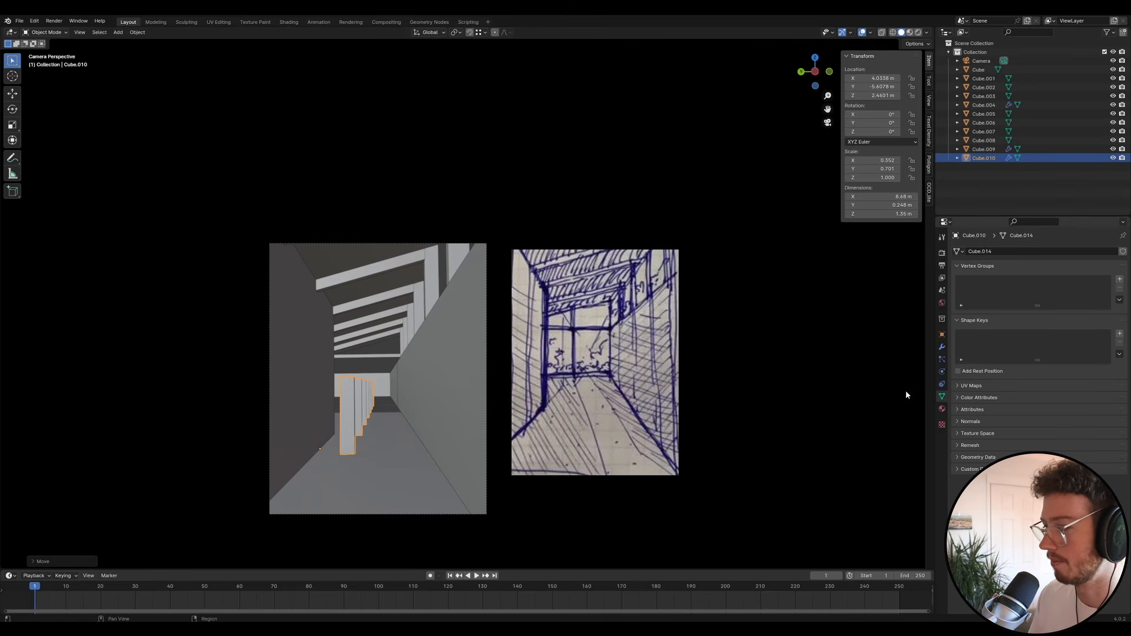
key("g")
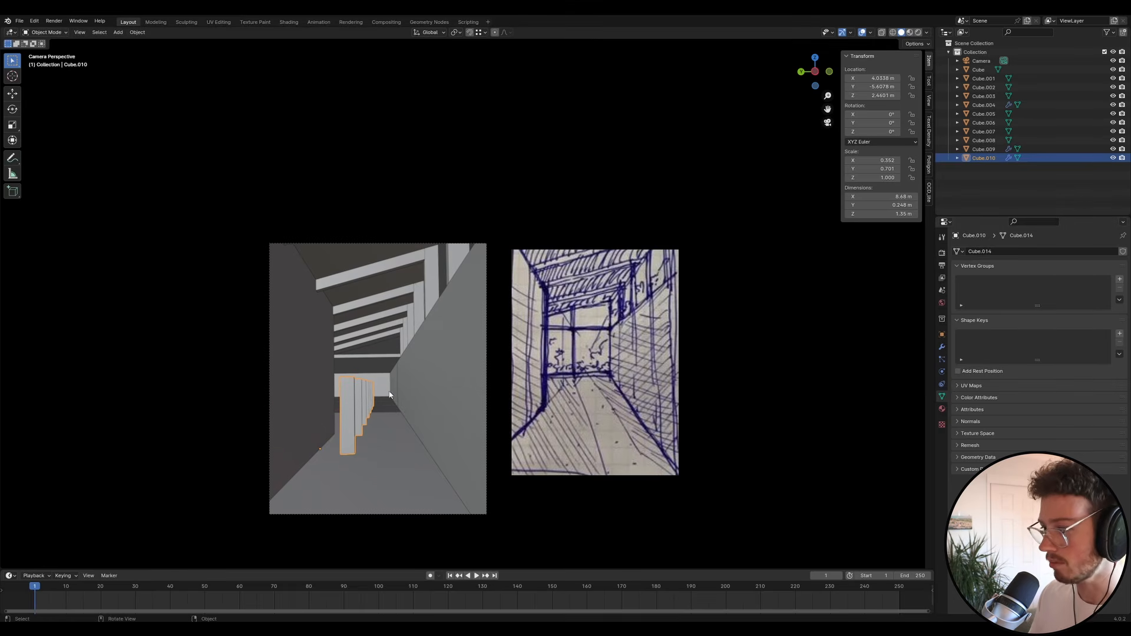
- Remove the Array modifier from the duplicated posts and move the single post along X to about 9.88 m
left_click(942, 347)
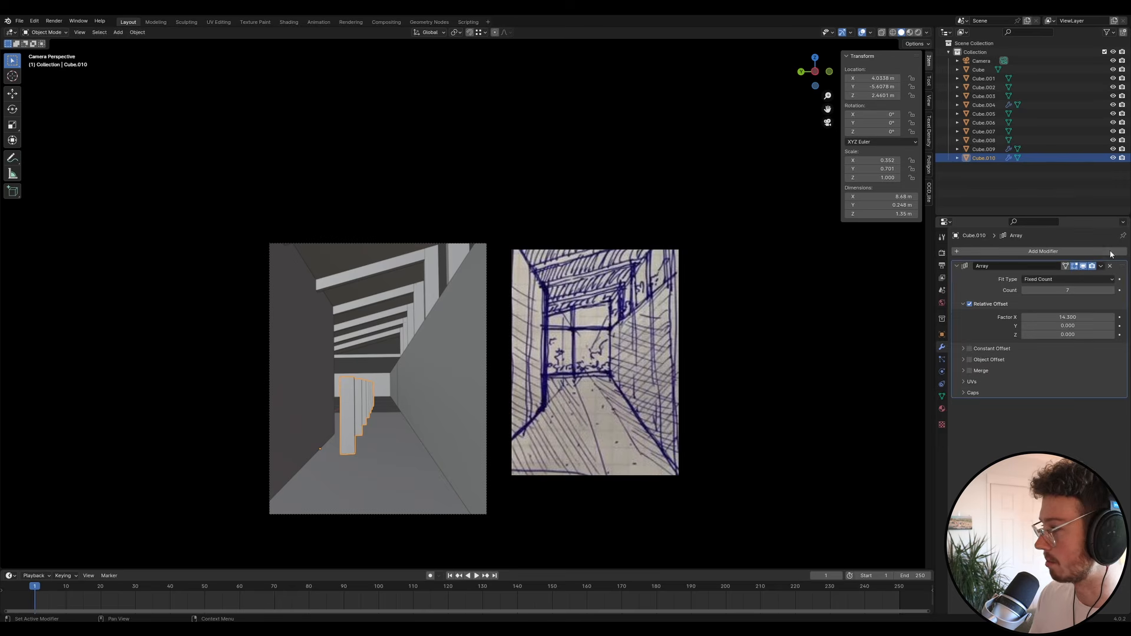
left_click(1109, 266)
key("g")
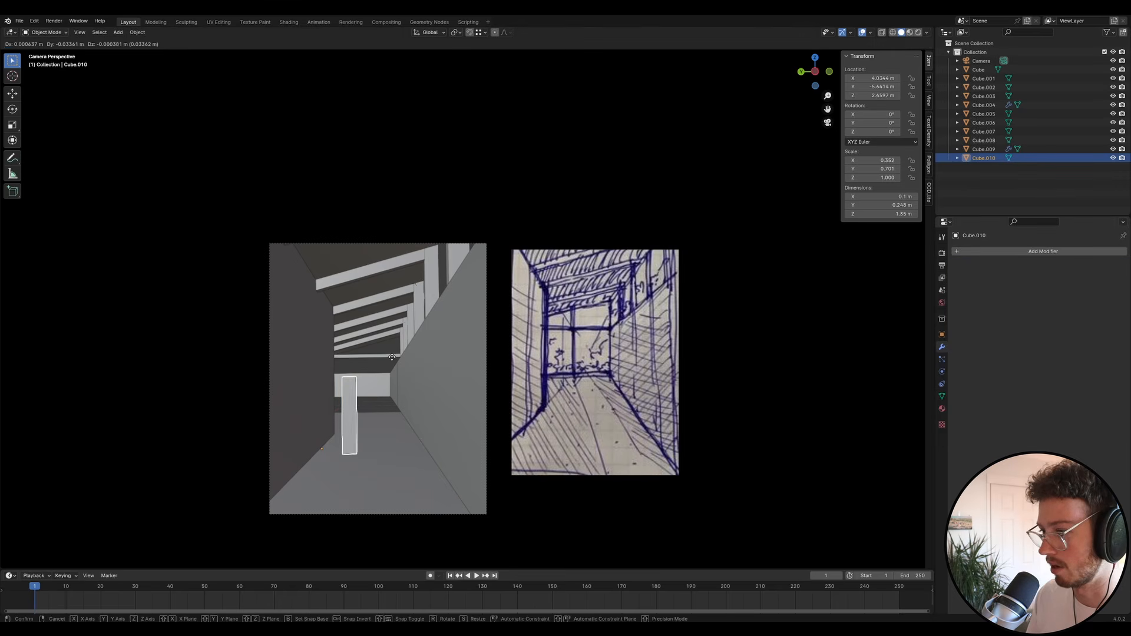
left_click(412, 382)
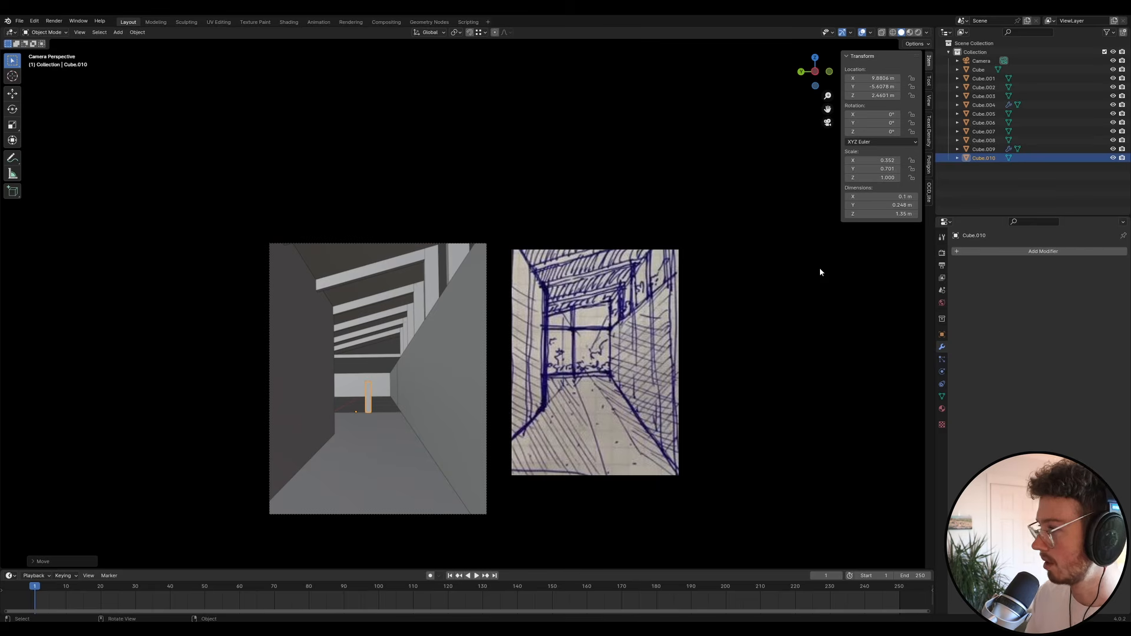
- Set the single post's Y dimension to 0.1 m
left_click(893, 204)
type("0.1")
key("Return")
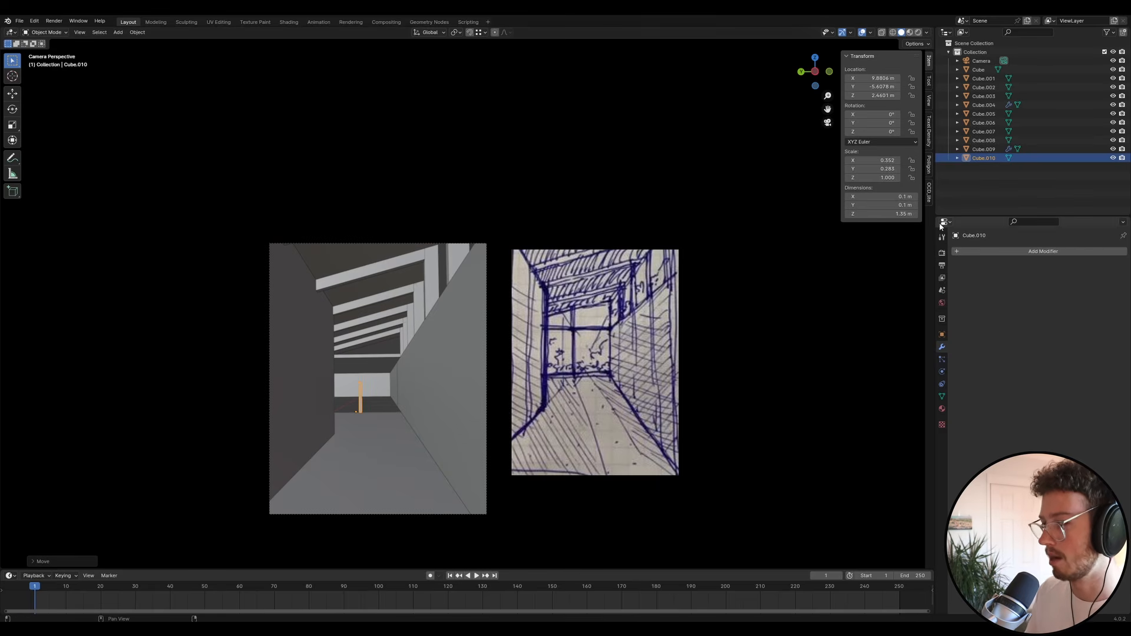
- Select the post's top face in X-ray mode and raise it to the cross beam, making the post 2.4 m high
key("Tab")
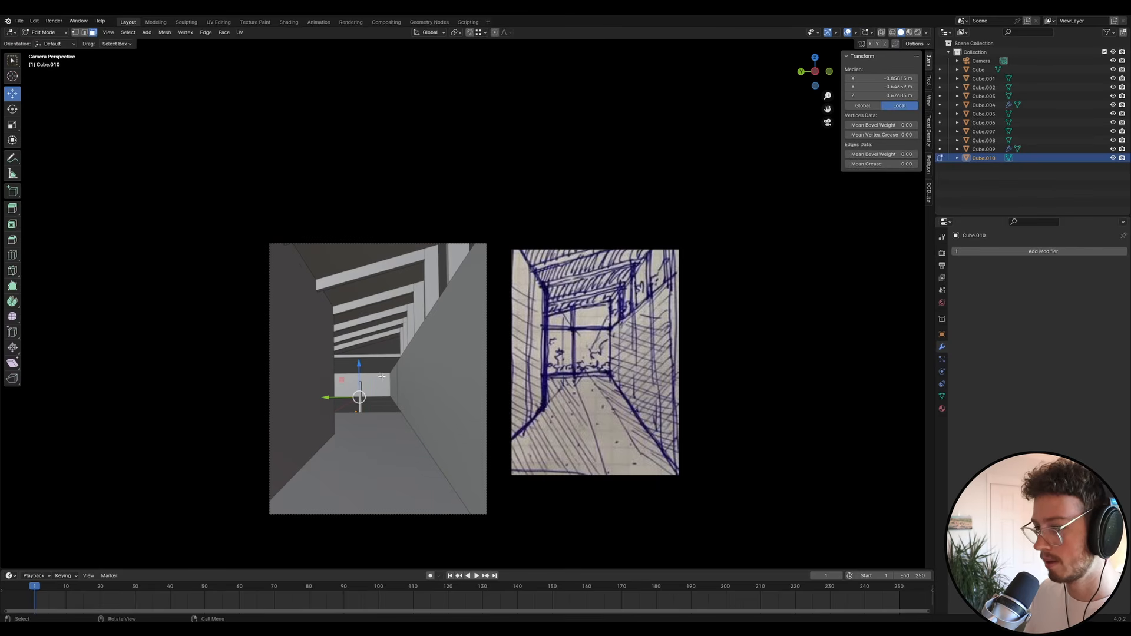
left_click(881, 32)
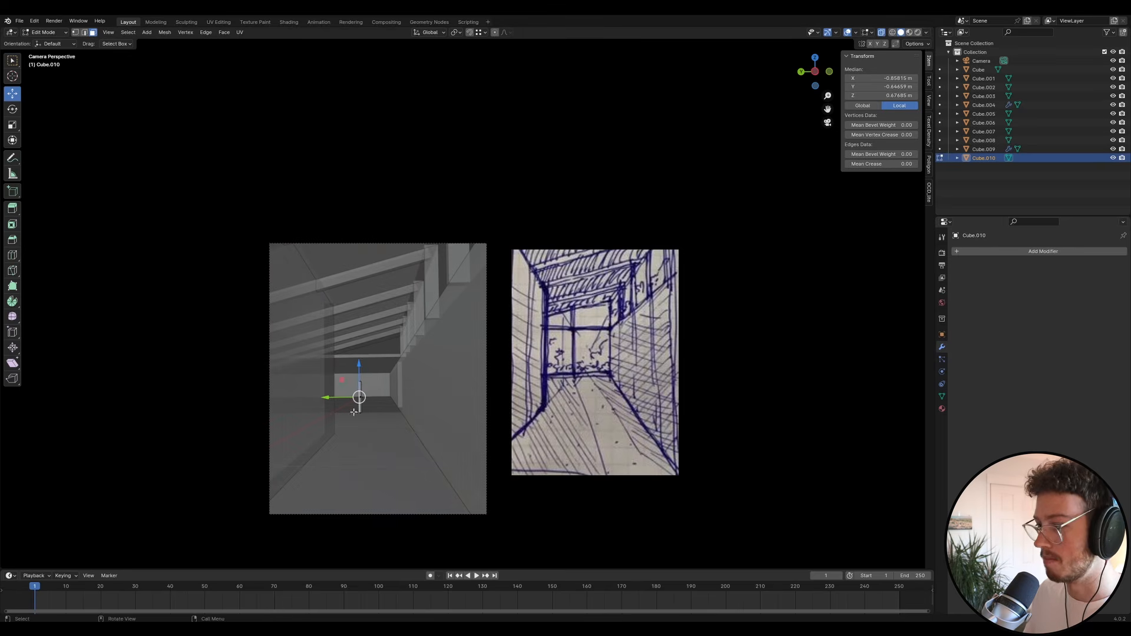
left_click(881, 33)
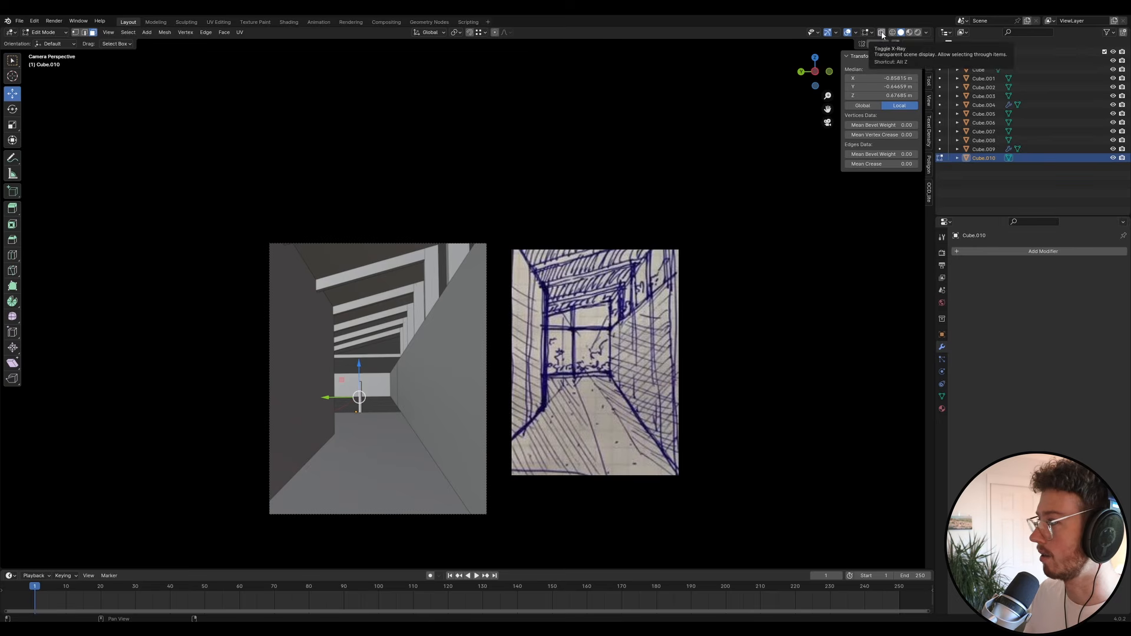
left_click(882, 33)
left_click_drag(334, 343, 424, 387)
key("g")
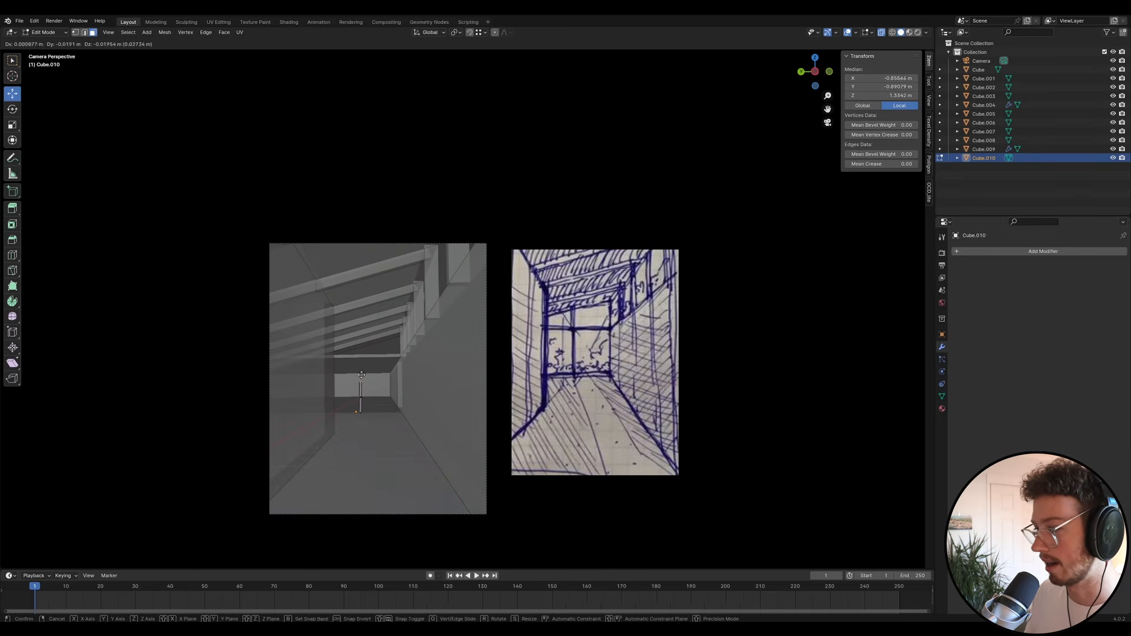
key("z")
left_click(400, 357, "ctrl")
key("Tab")
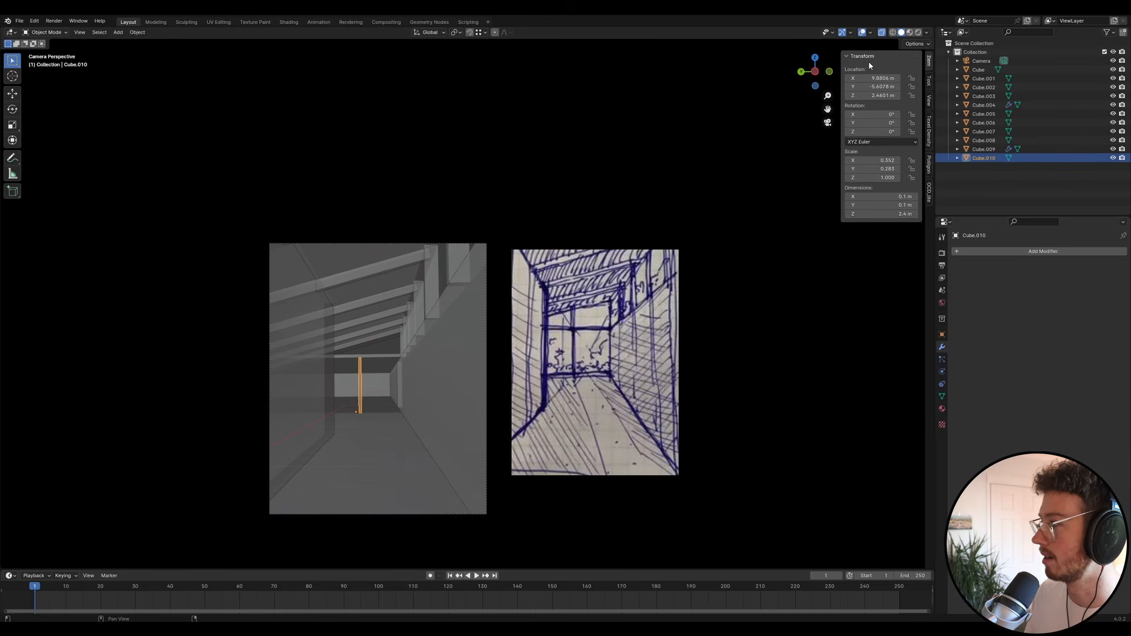
key("alt+z")
key("alt+a")
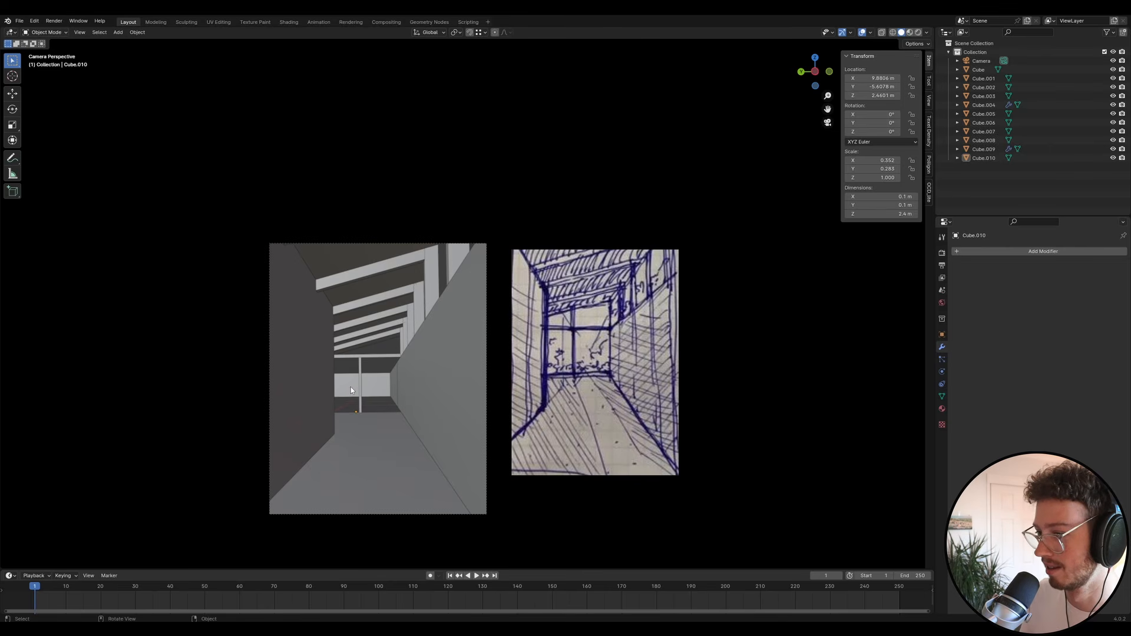
- Extend the post's top face along Z past the cross beam up to the underside of the roof
left_click(351, 387)
left_click(360, 363)
key("Tab")
key("g")
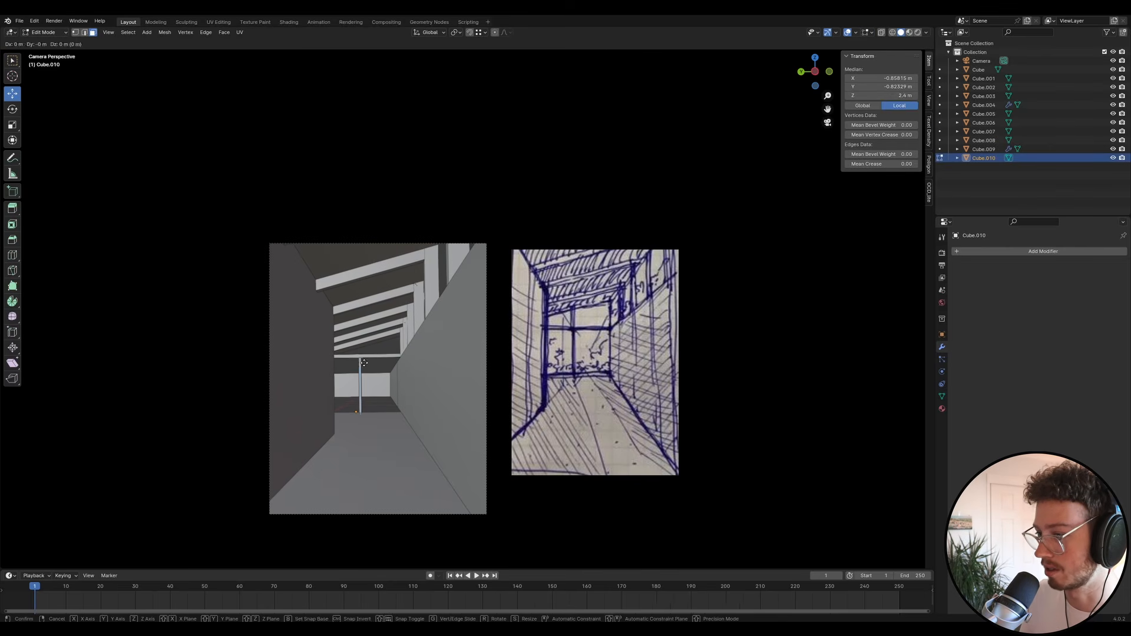
key("z")
left_click(412, 339)
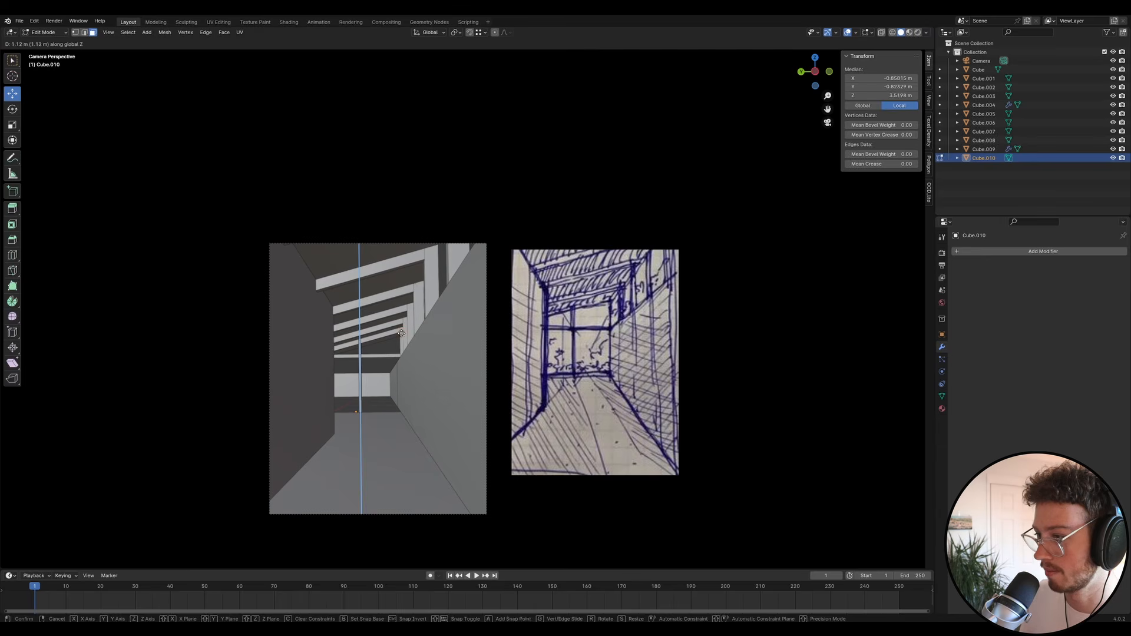
key("Tab")
- Select the horizontal cross beam at the corridor's far end and save the file
left_click(382, 343)
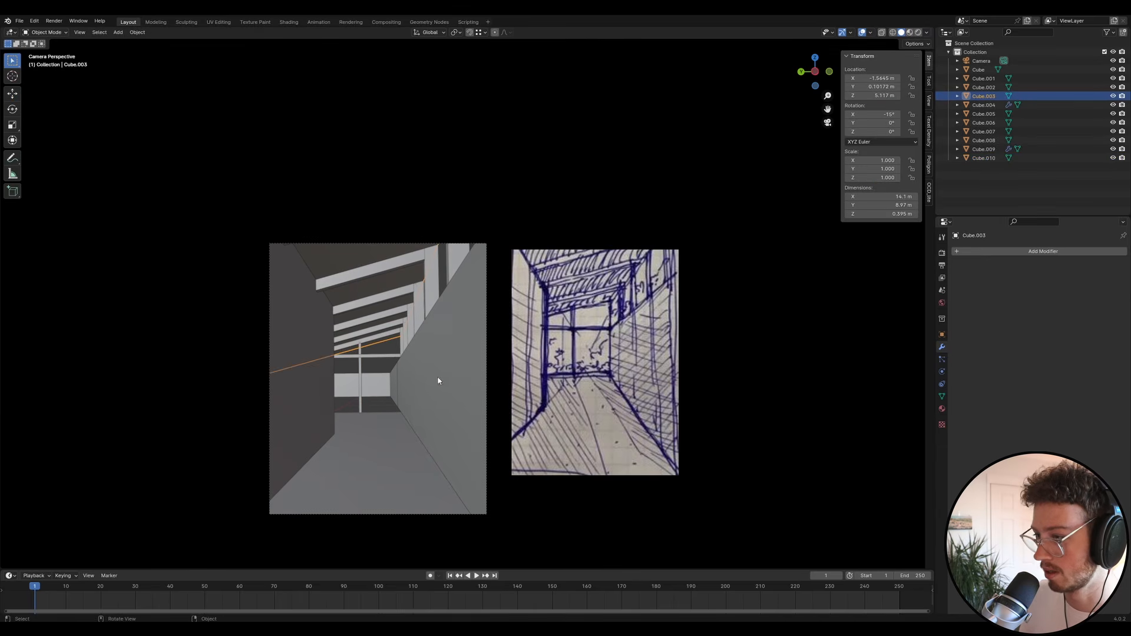
left_click(378, 371)
left_click(377, 357)
key("ctrl+s")
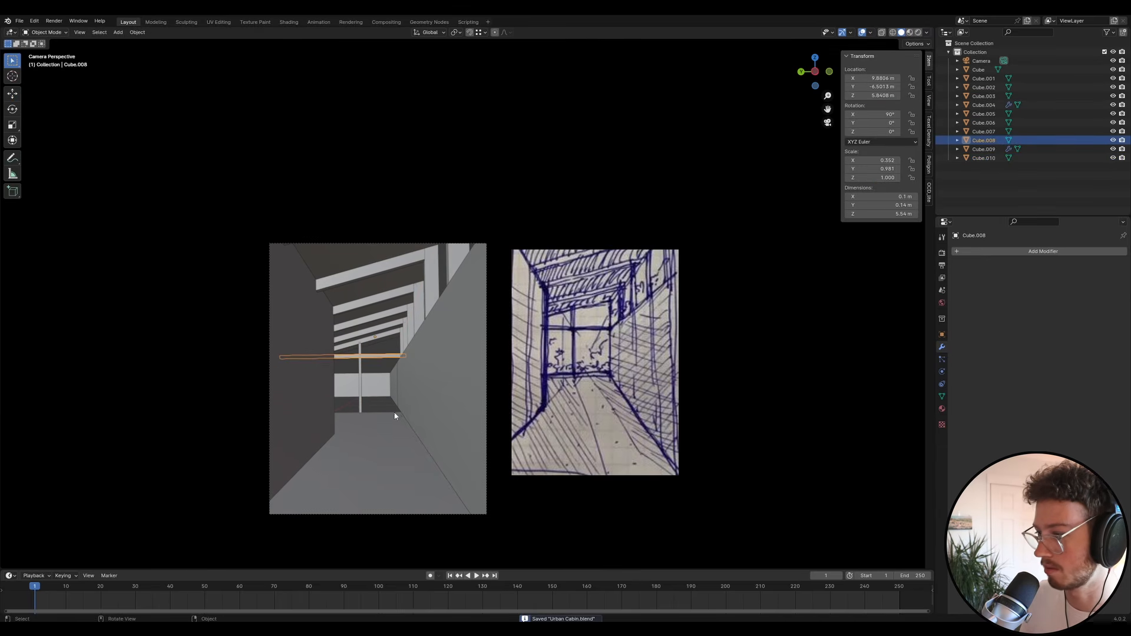
- Select the low wall at the far end and widen the reference sketch's visible area to show more of the drawing
left_click(382, 405)
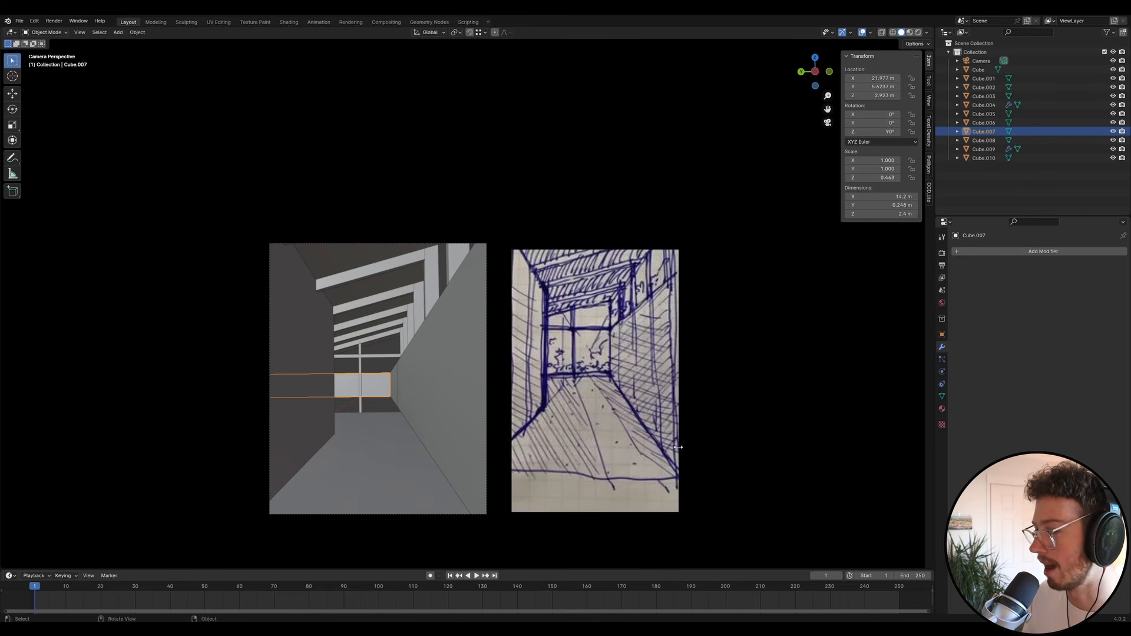
left_click_drag(678, 447, 717, 447)
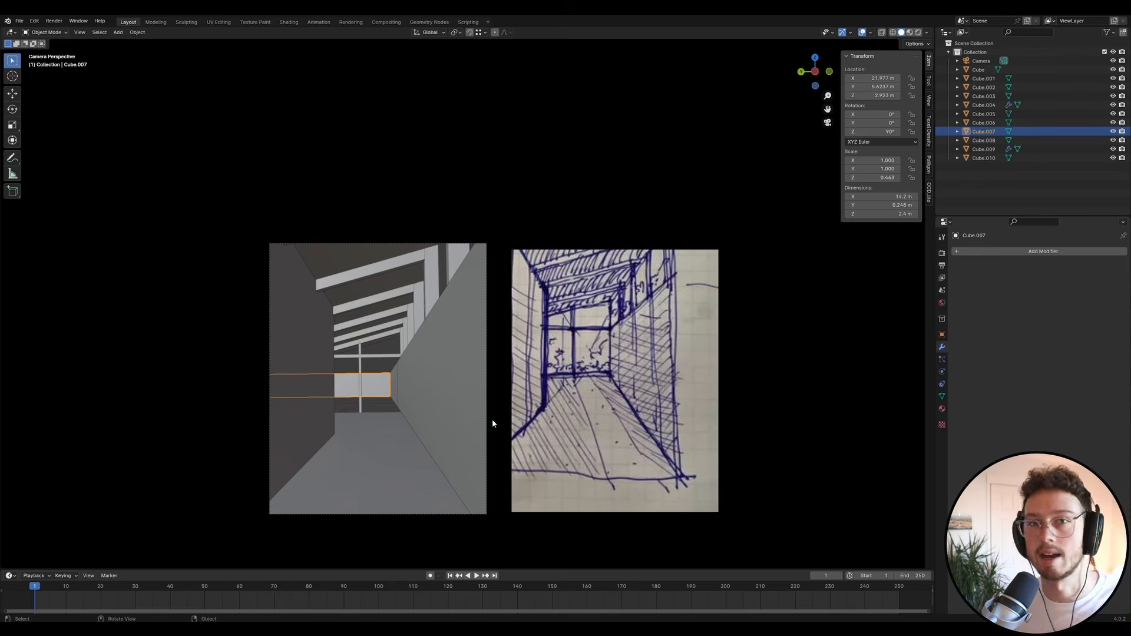